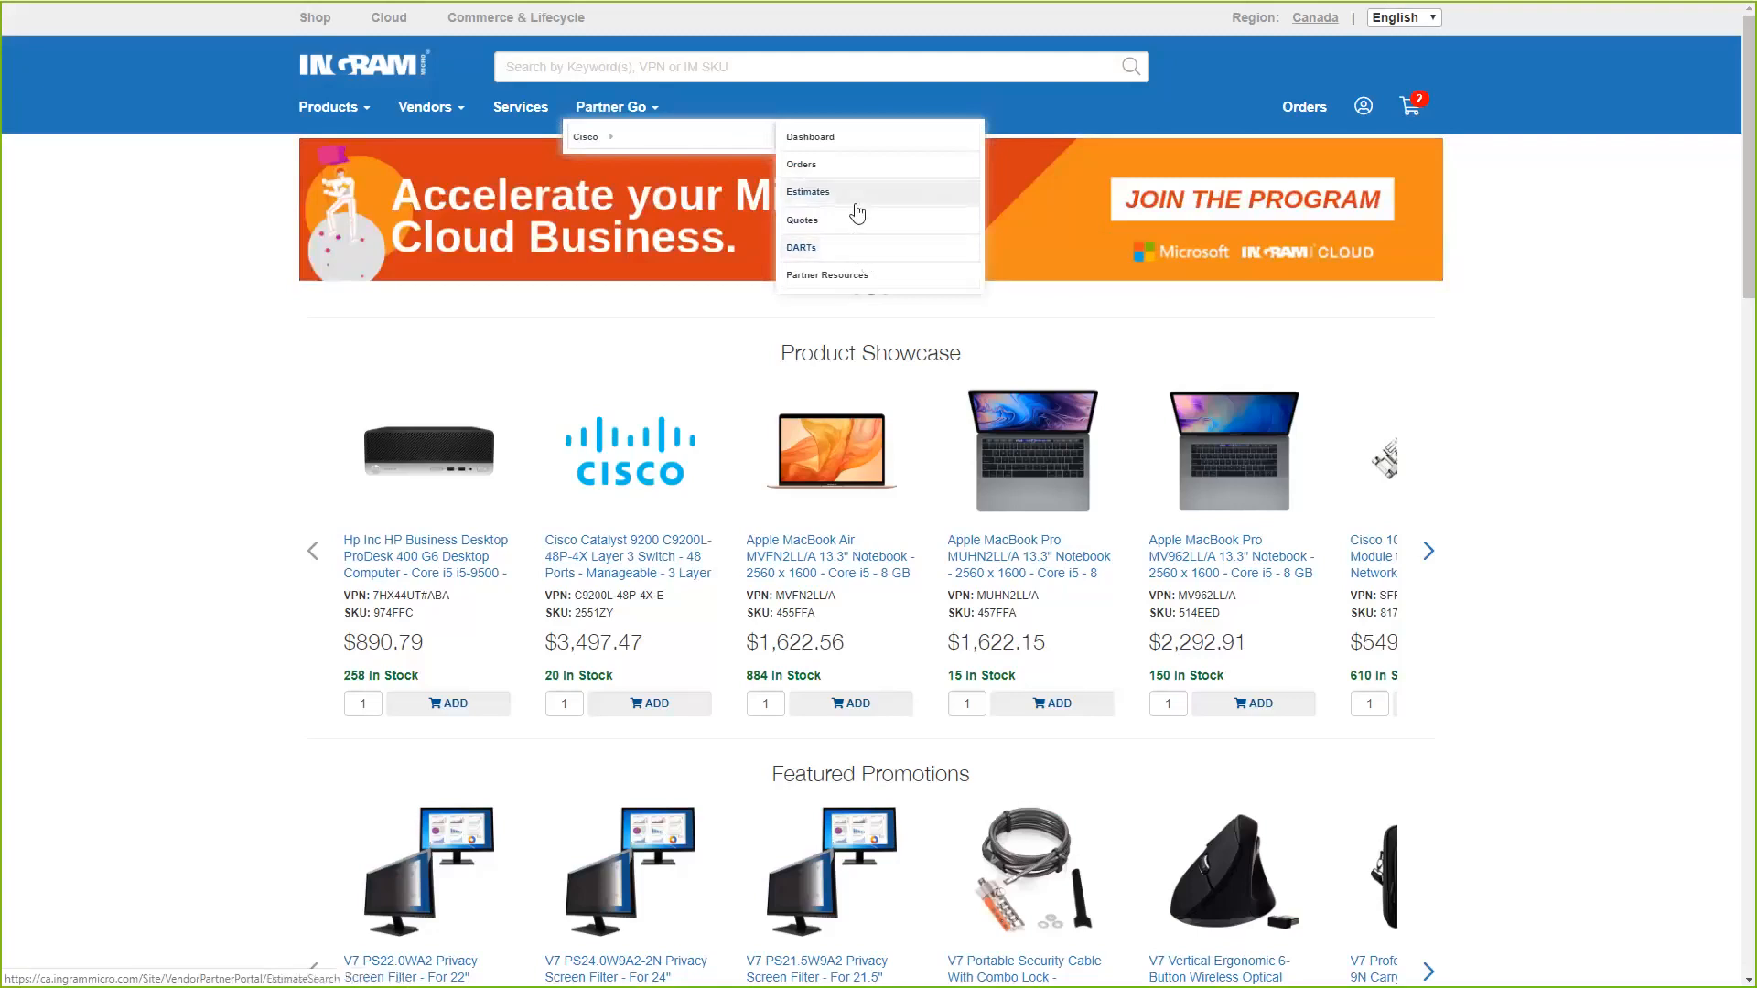
Open the Cisco partner dashboard and review its Orders, Estimates, Quotes and DARTs sections.
{"action": "left_click", "coordinate": [830, 148]}
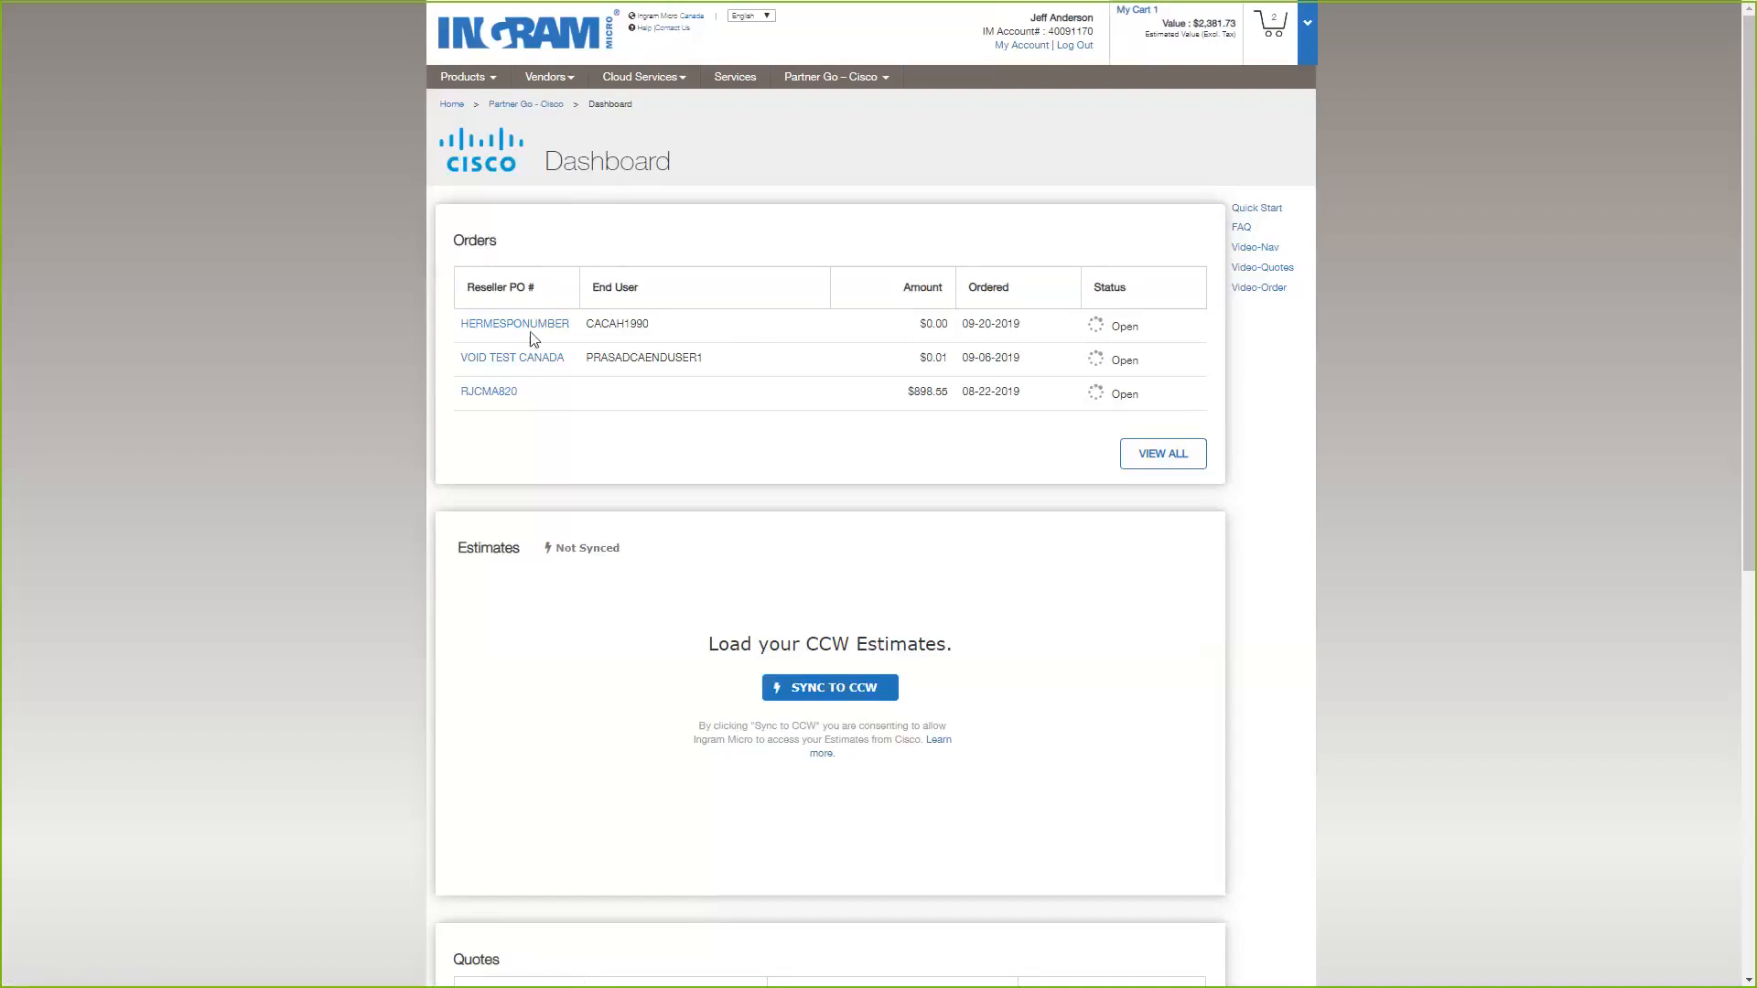
{"action": "scroll", "coordinate": [540, 362], "scroll_direction": "down", "scroll_amount": 3}
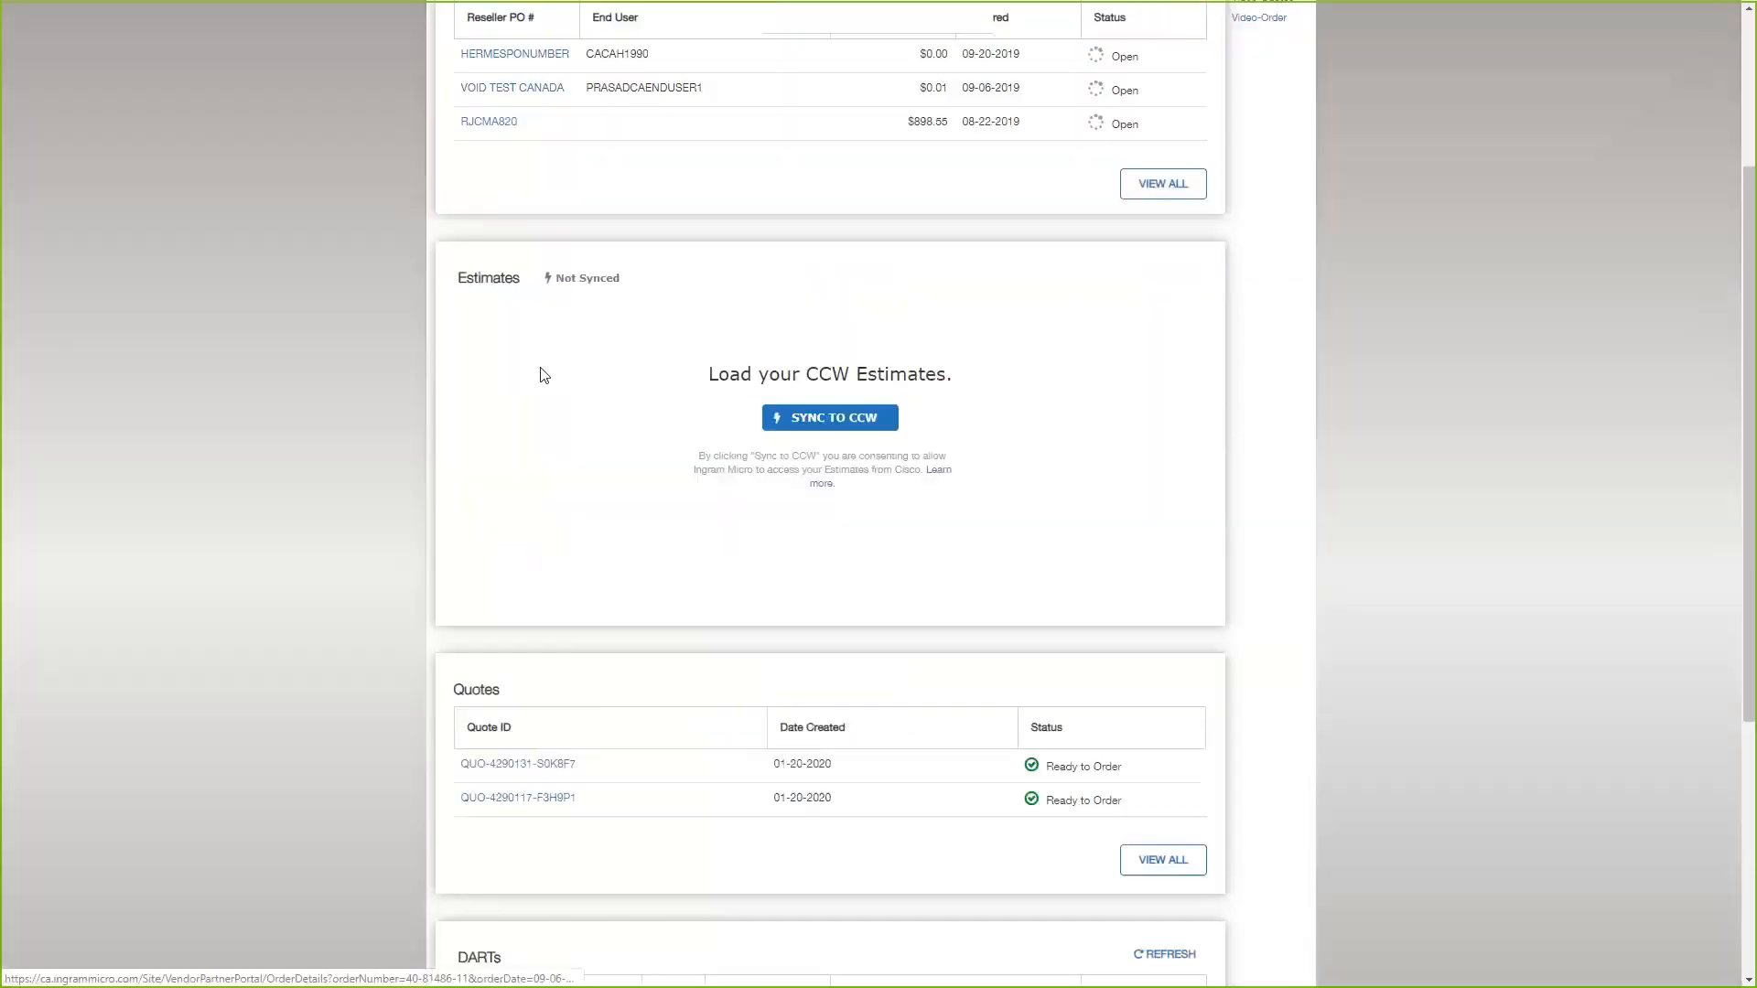
{"action": "scroll", "coordinate": [529, 453], "scroll_direction": "down", "scroll_amount": 3}
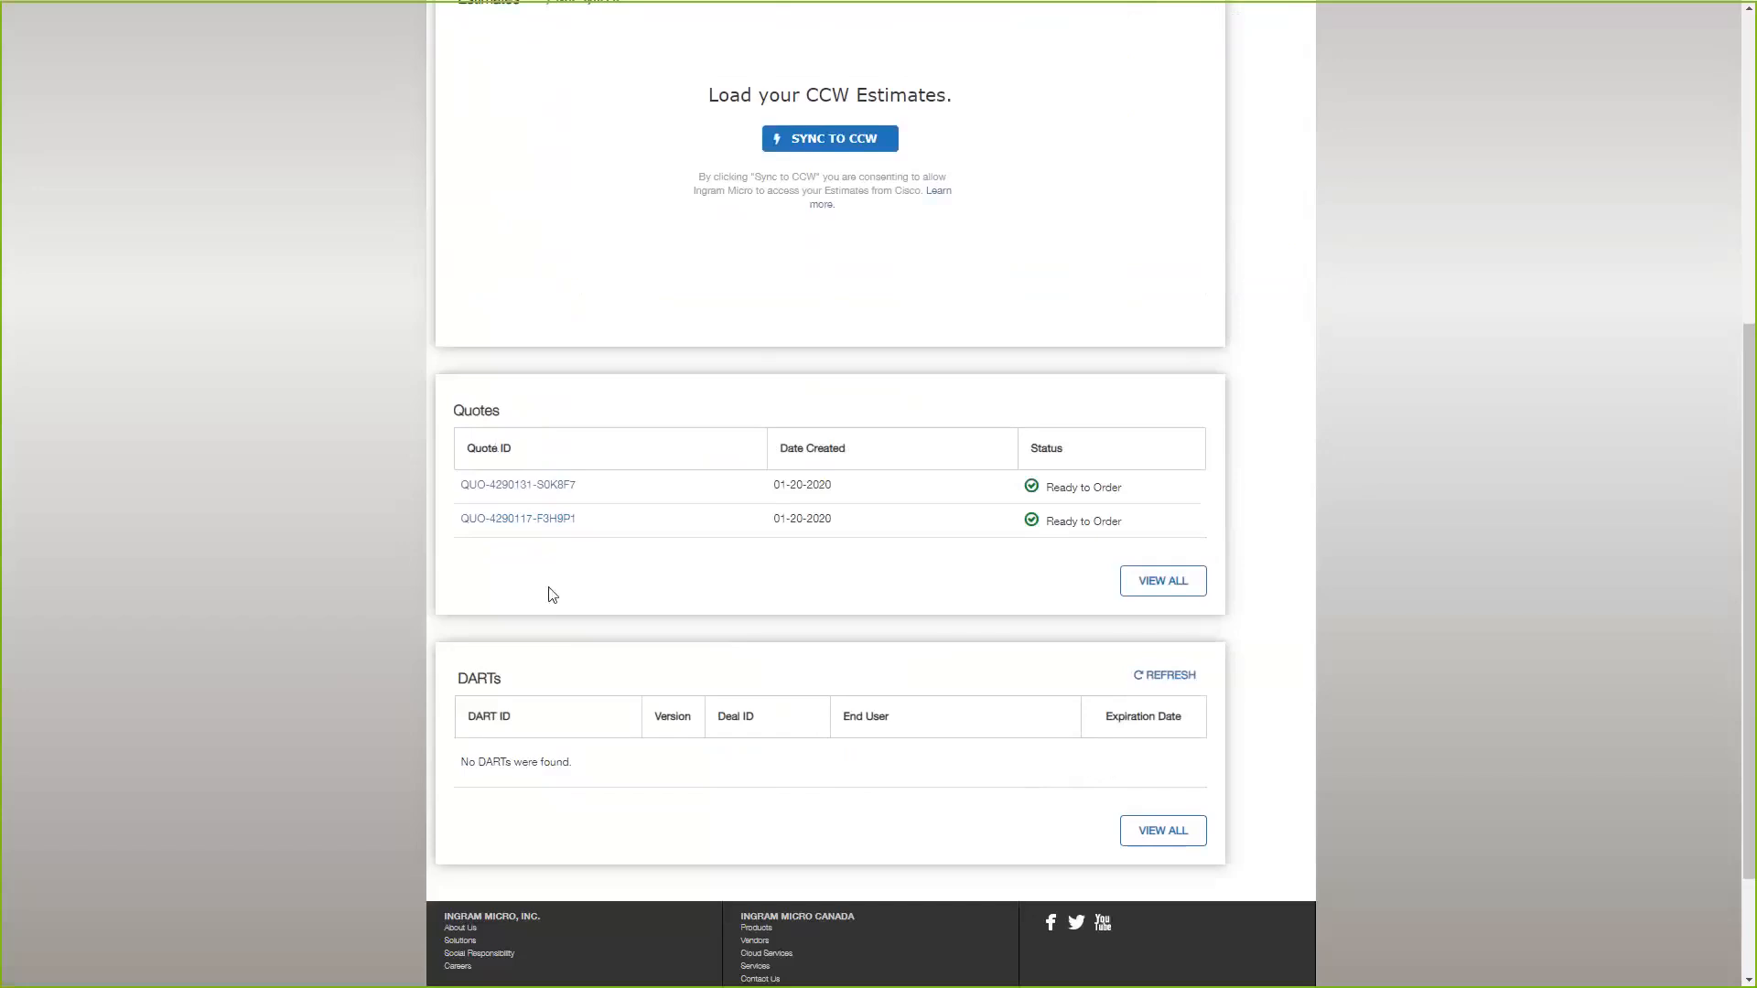
{"action": "scroll", "coordinate": [569, 712], "scroll_direction": "up", "scroll_amount": 1}
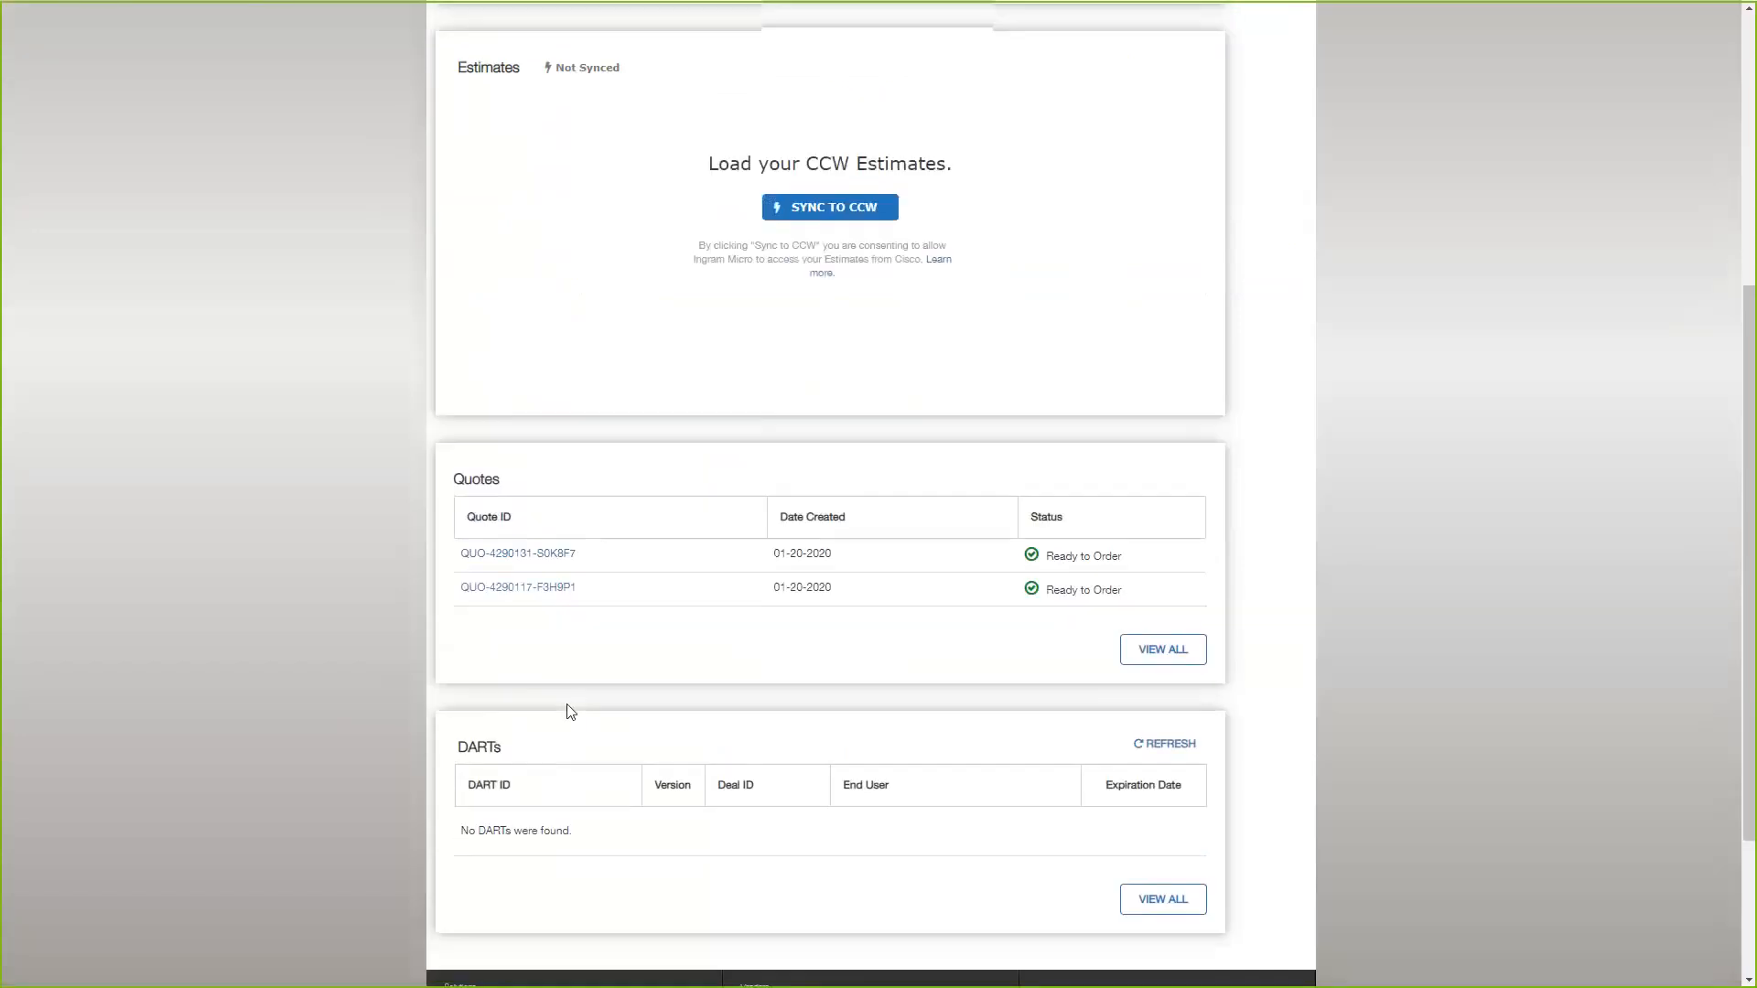
{"action": "scroll", "coordinate": [569, 712], "scroll_direction": "up", "scroll_amount": 1}
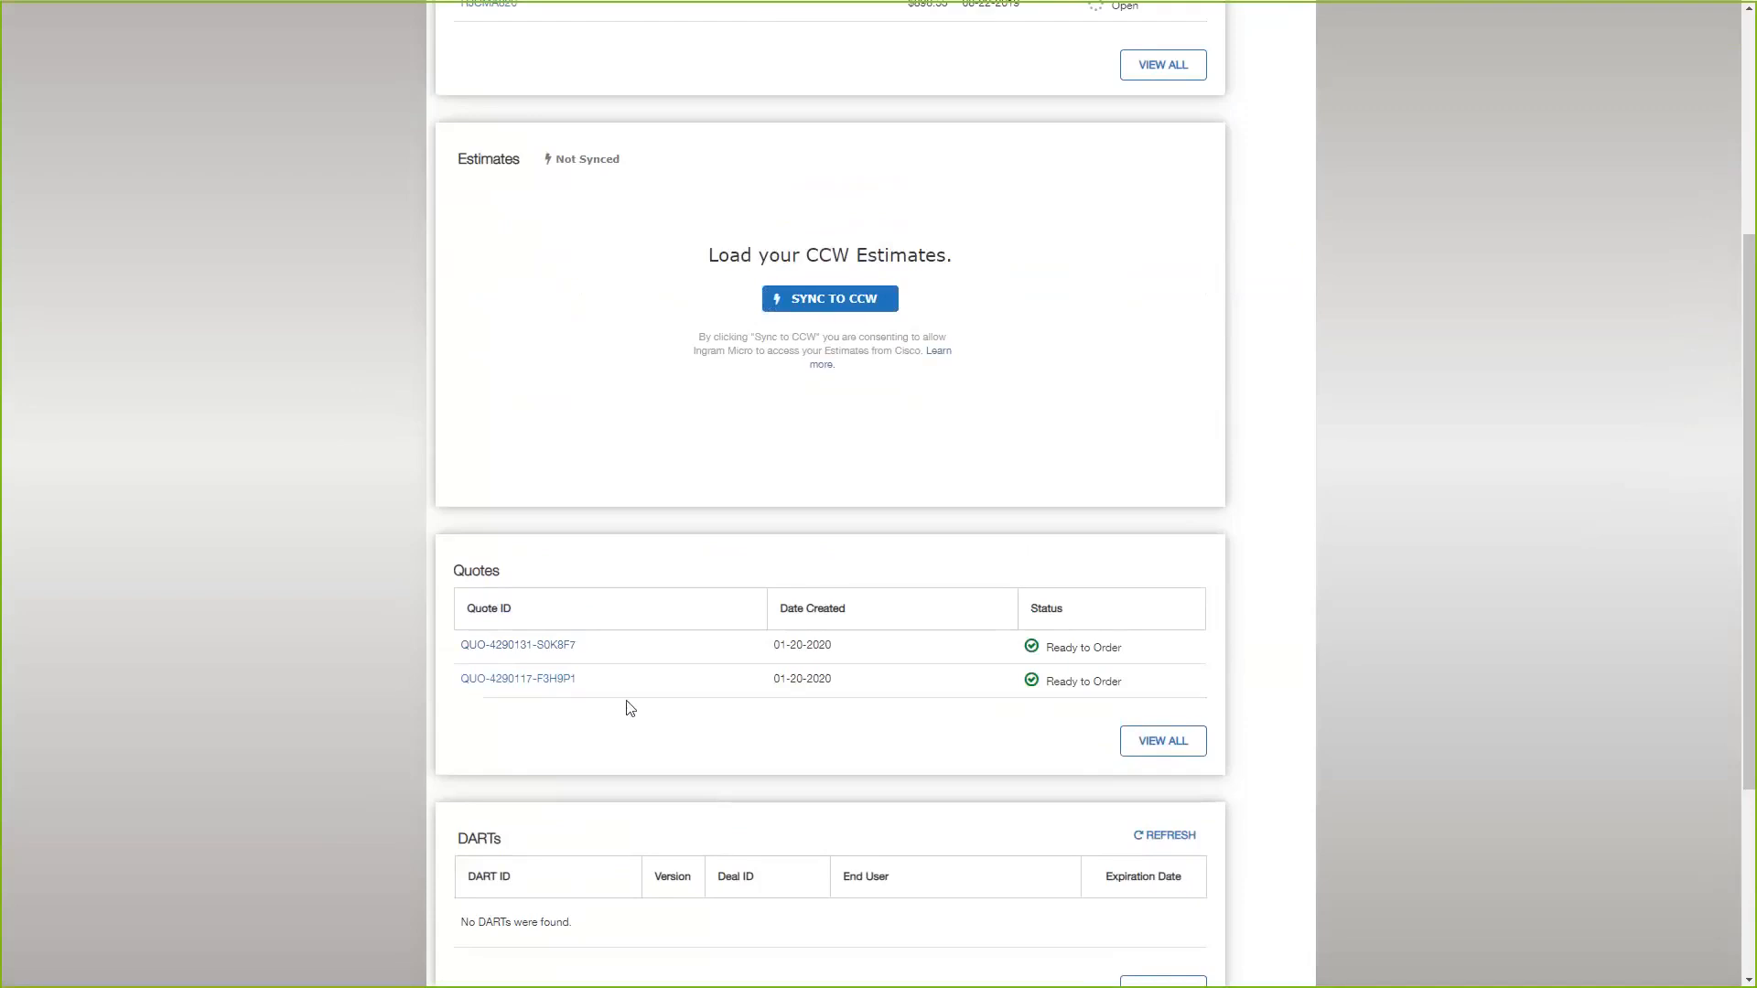
{"action": "scroll", "coordinate": [628, 704], "scroll_direction": "up", "scroll_amount": 3}
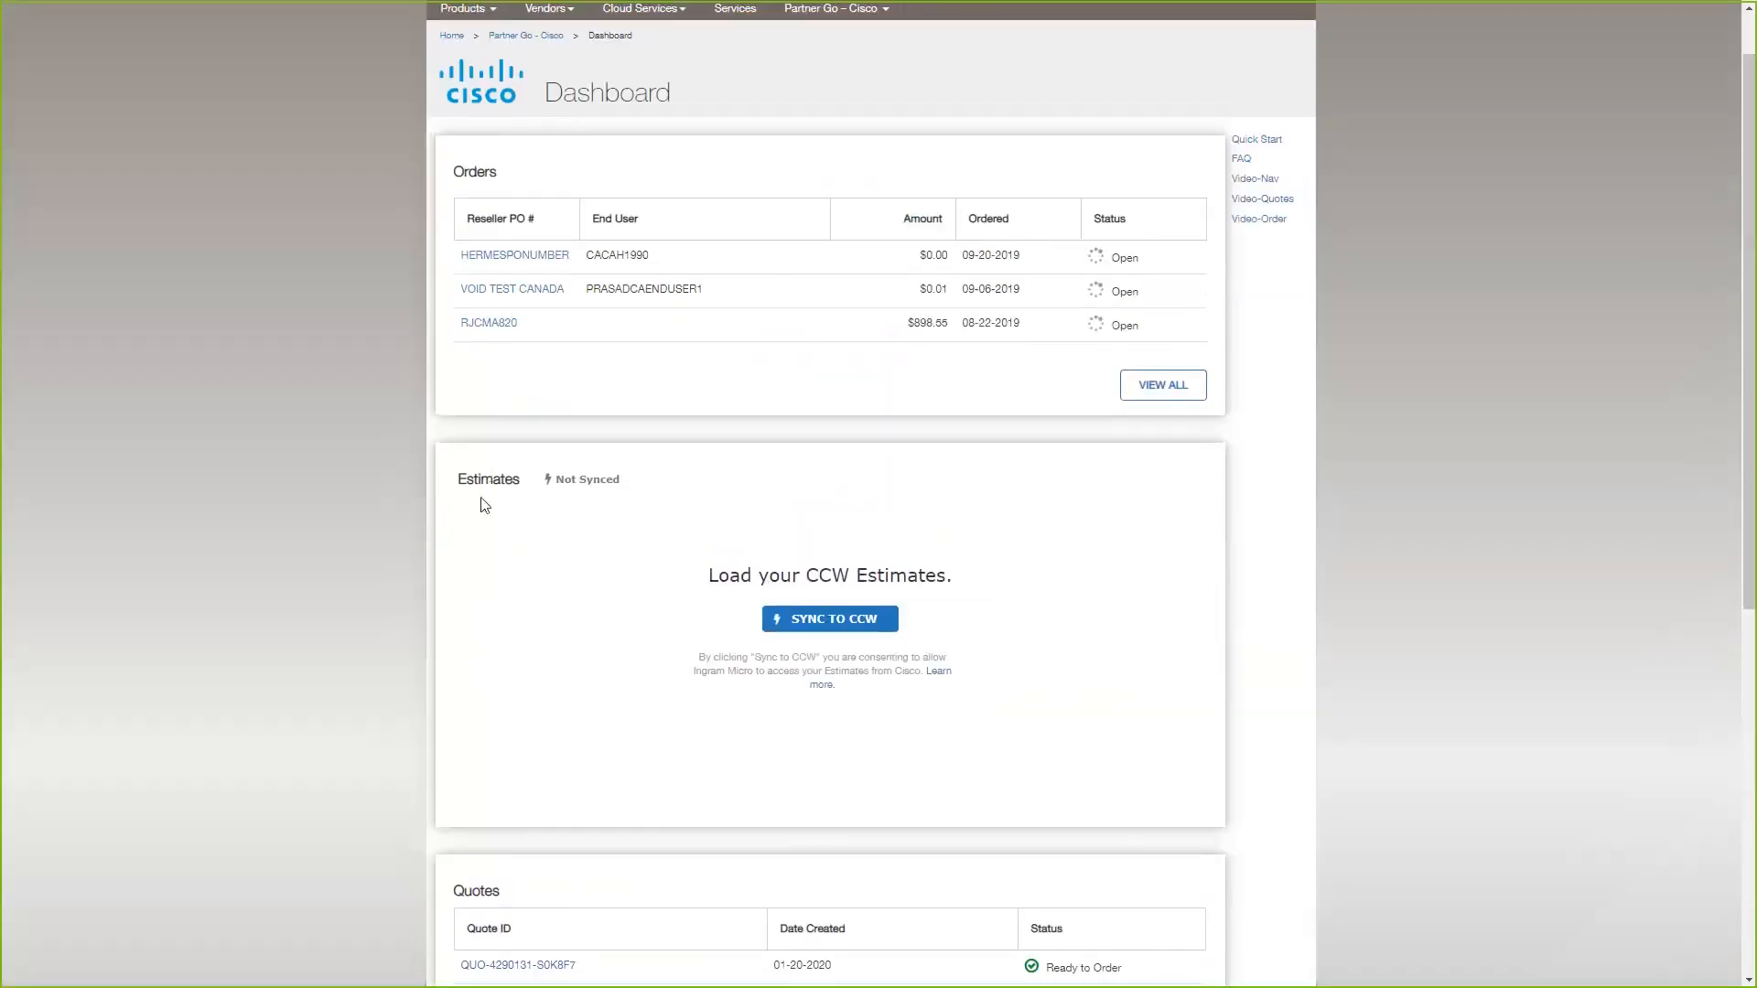
{"action": "scroll", "coordinate": [534, 508], "scroll_direction": "up", "scroll_amount": 1}
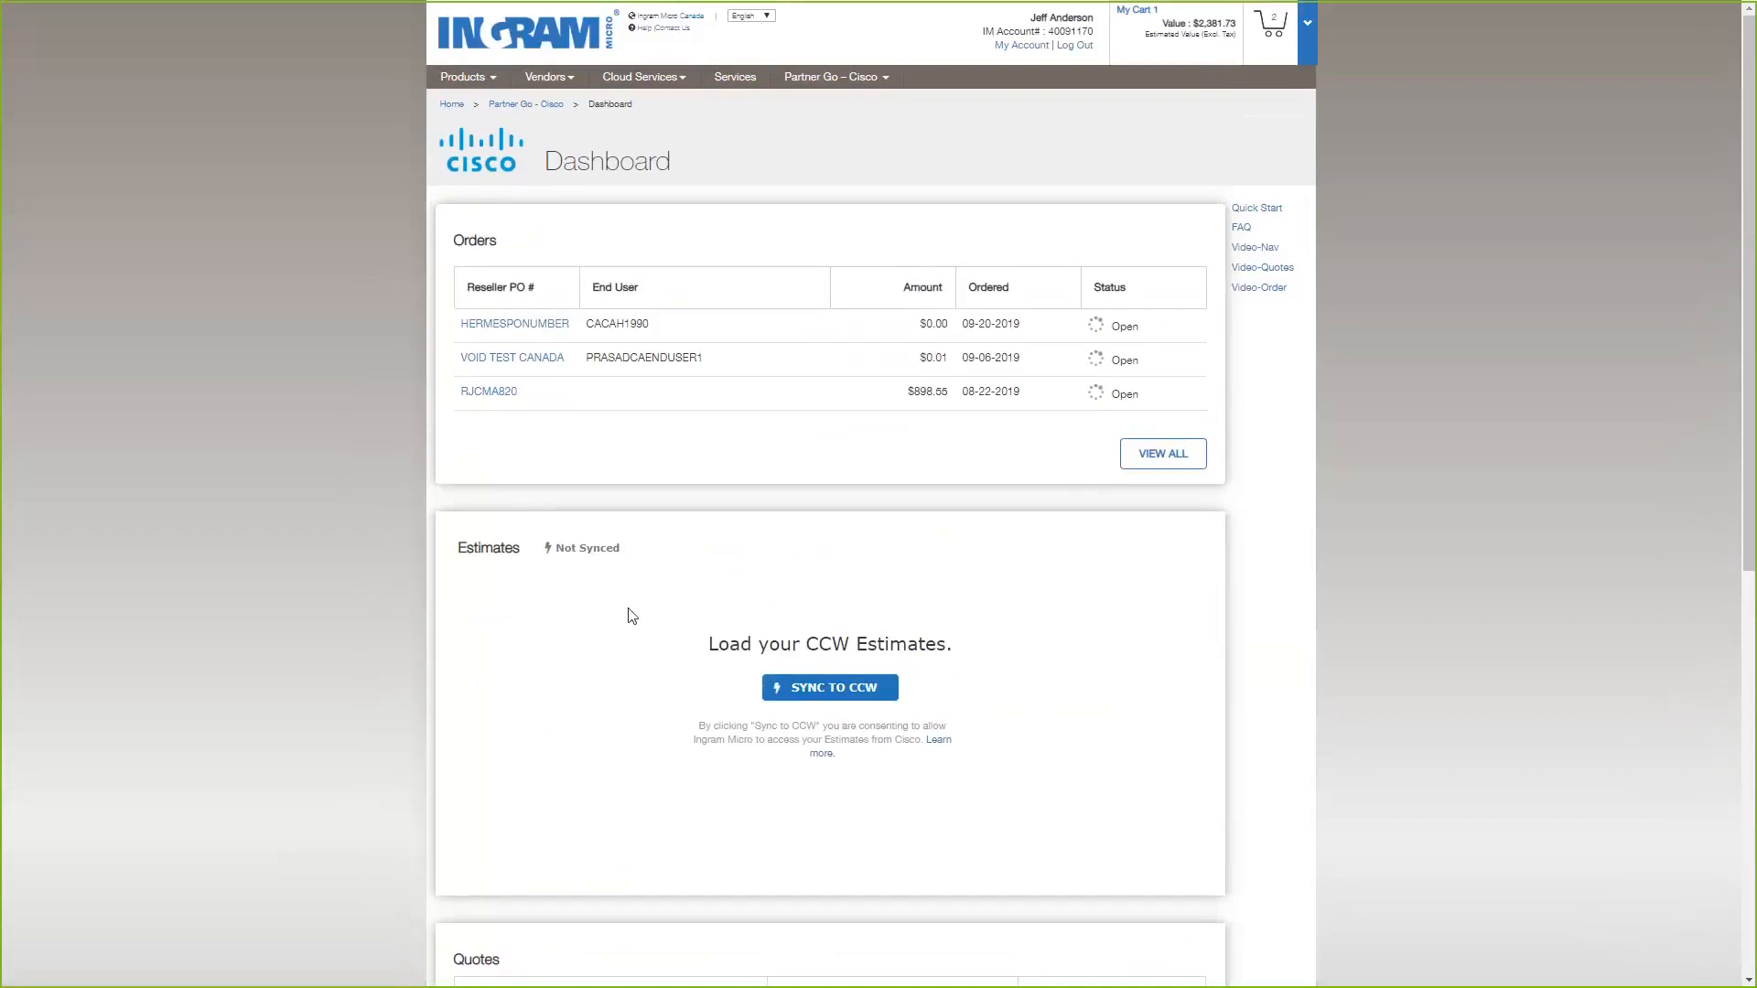
{"action": "scroll", "coordinate": [601, 667], "scroll_direction": "down", "scroll_amount": 1}
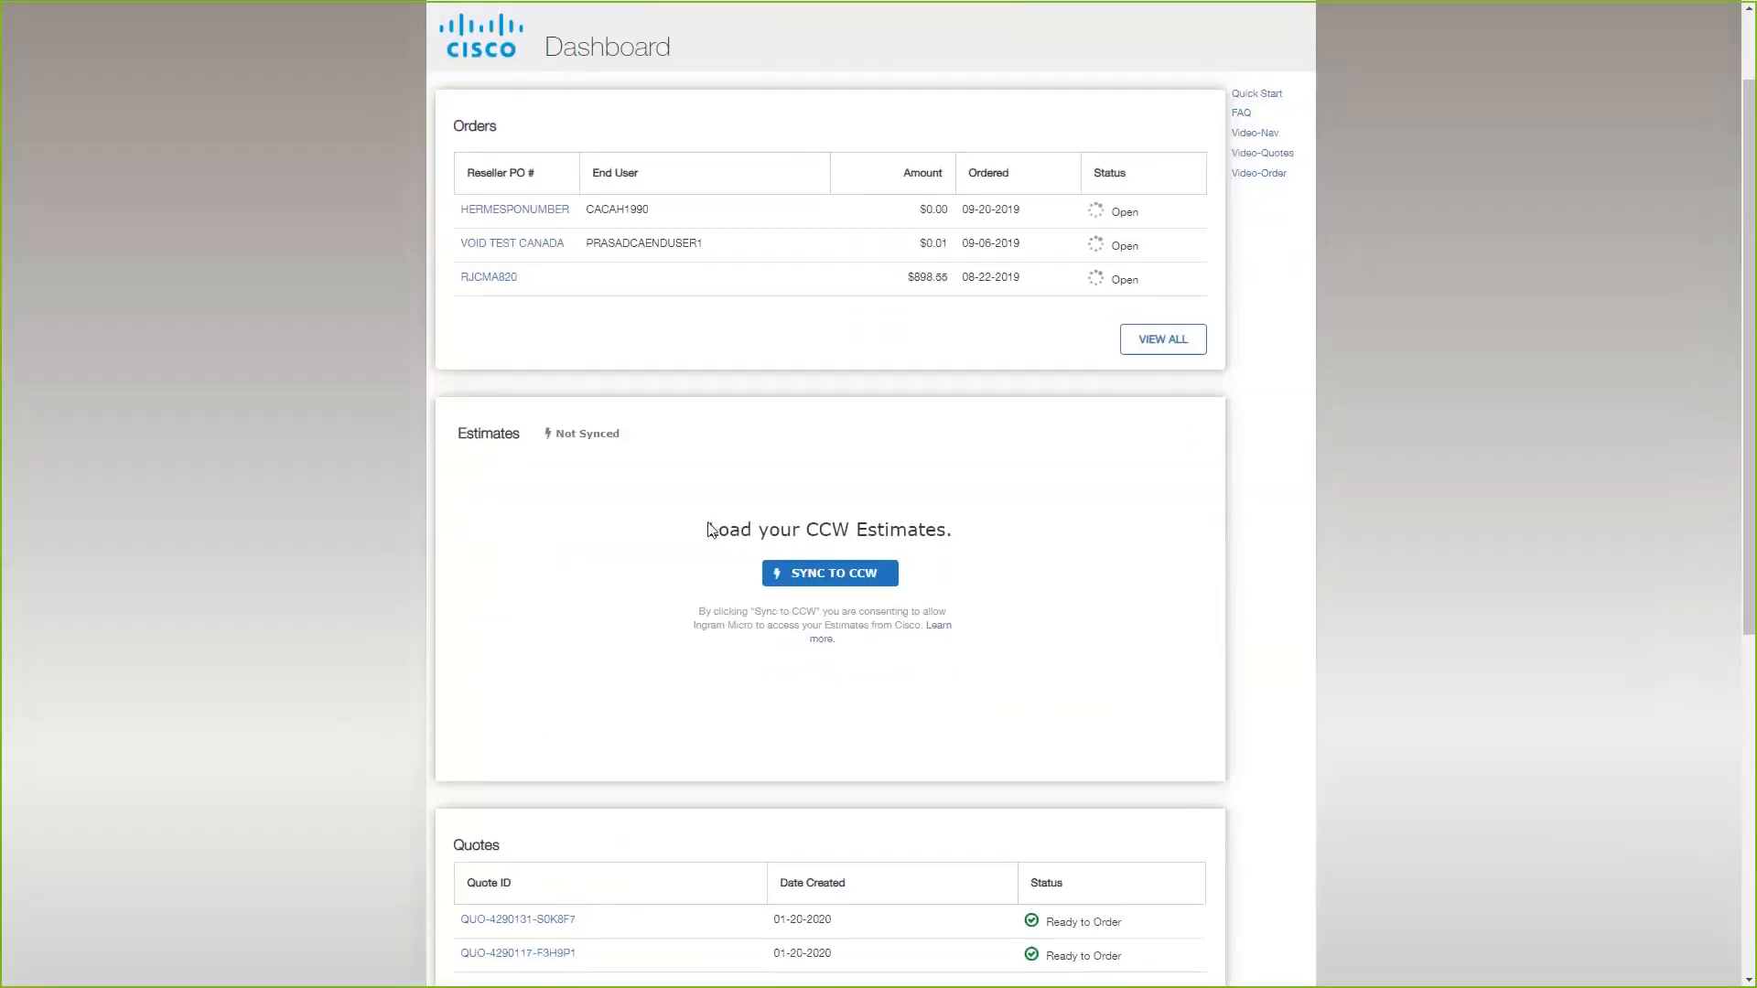
Examine the dashboard's Estimates section and its option for loading CCW estimates.
{"action": "left_click_drag", "start_coordinate": [710, 529], "coordinate": [958, 531]}
{"action": "left_click", "coordinate": [980, 531]}
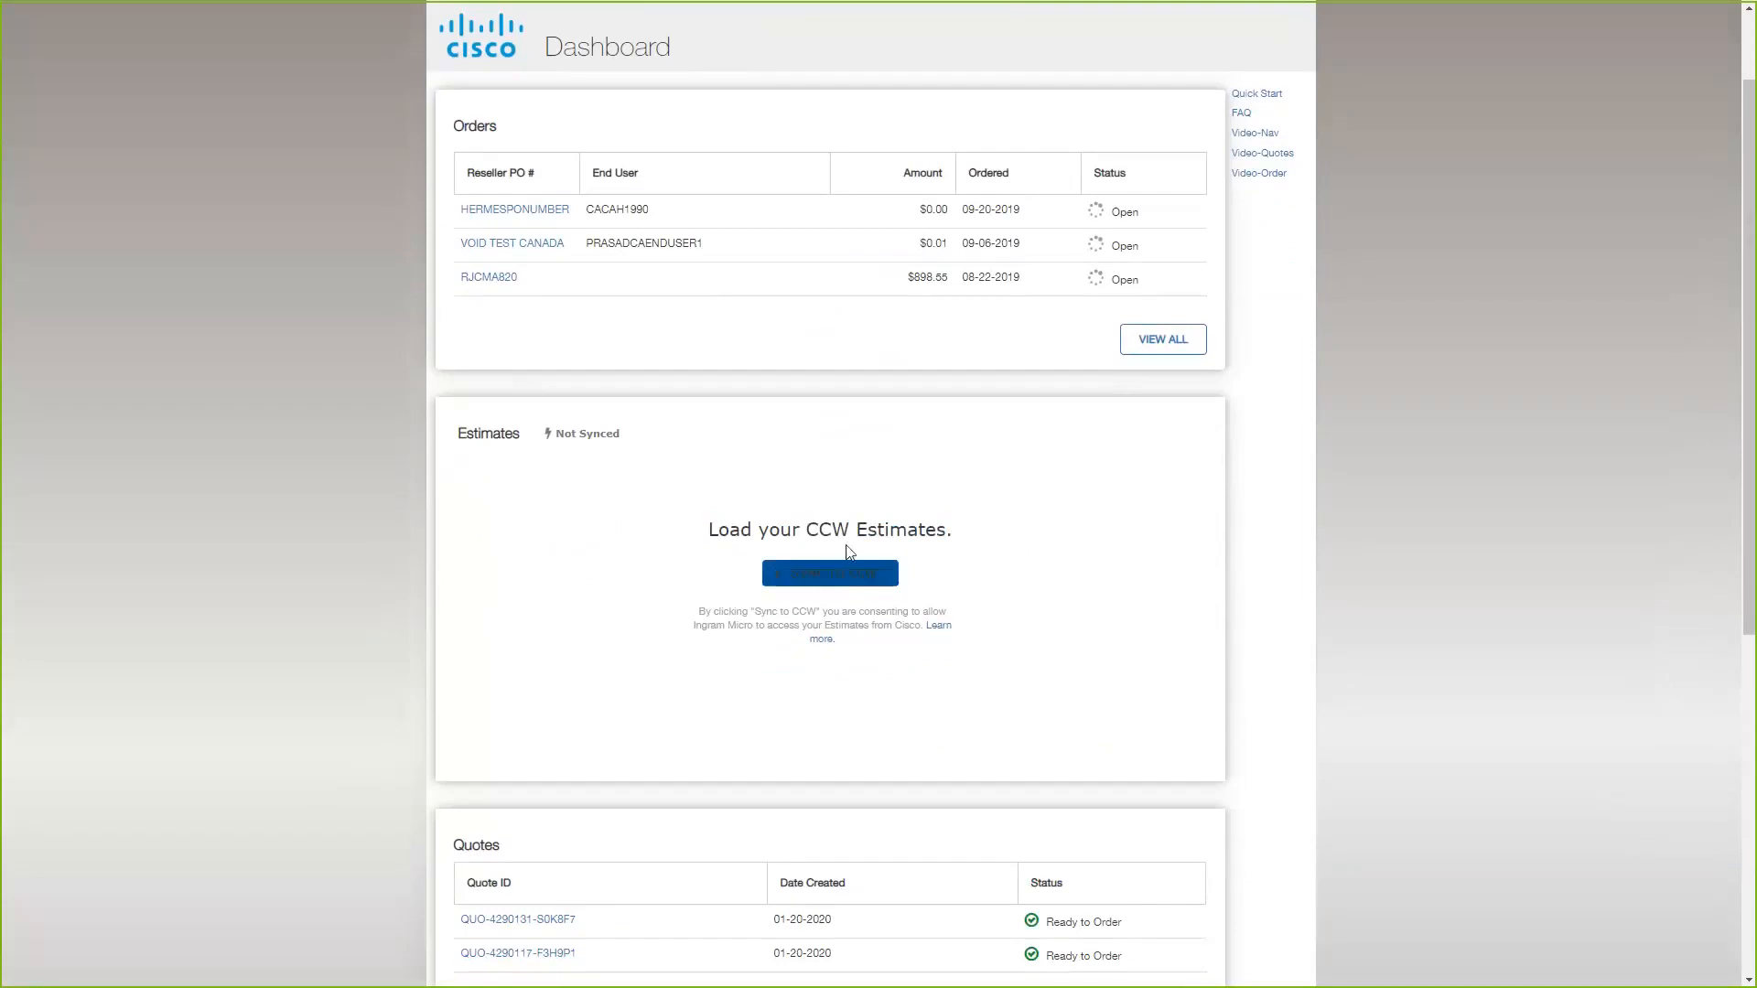
{"action": "left_click", "coordinate": [871, 584]}
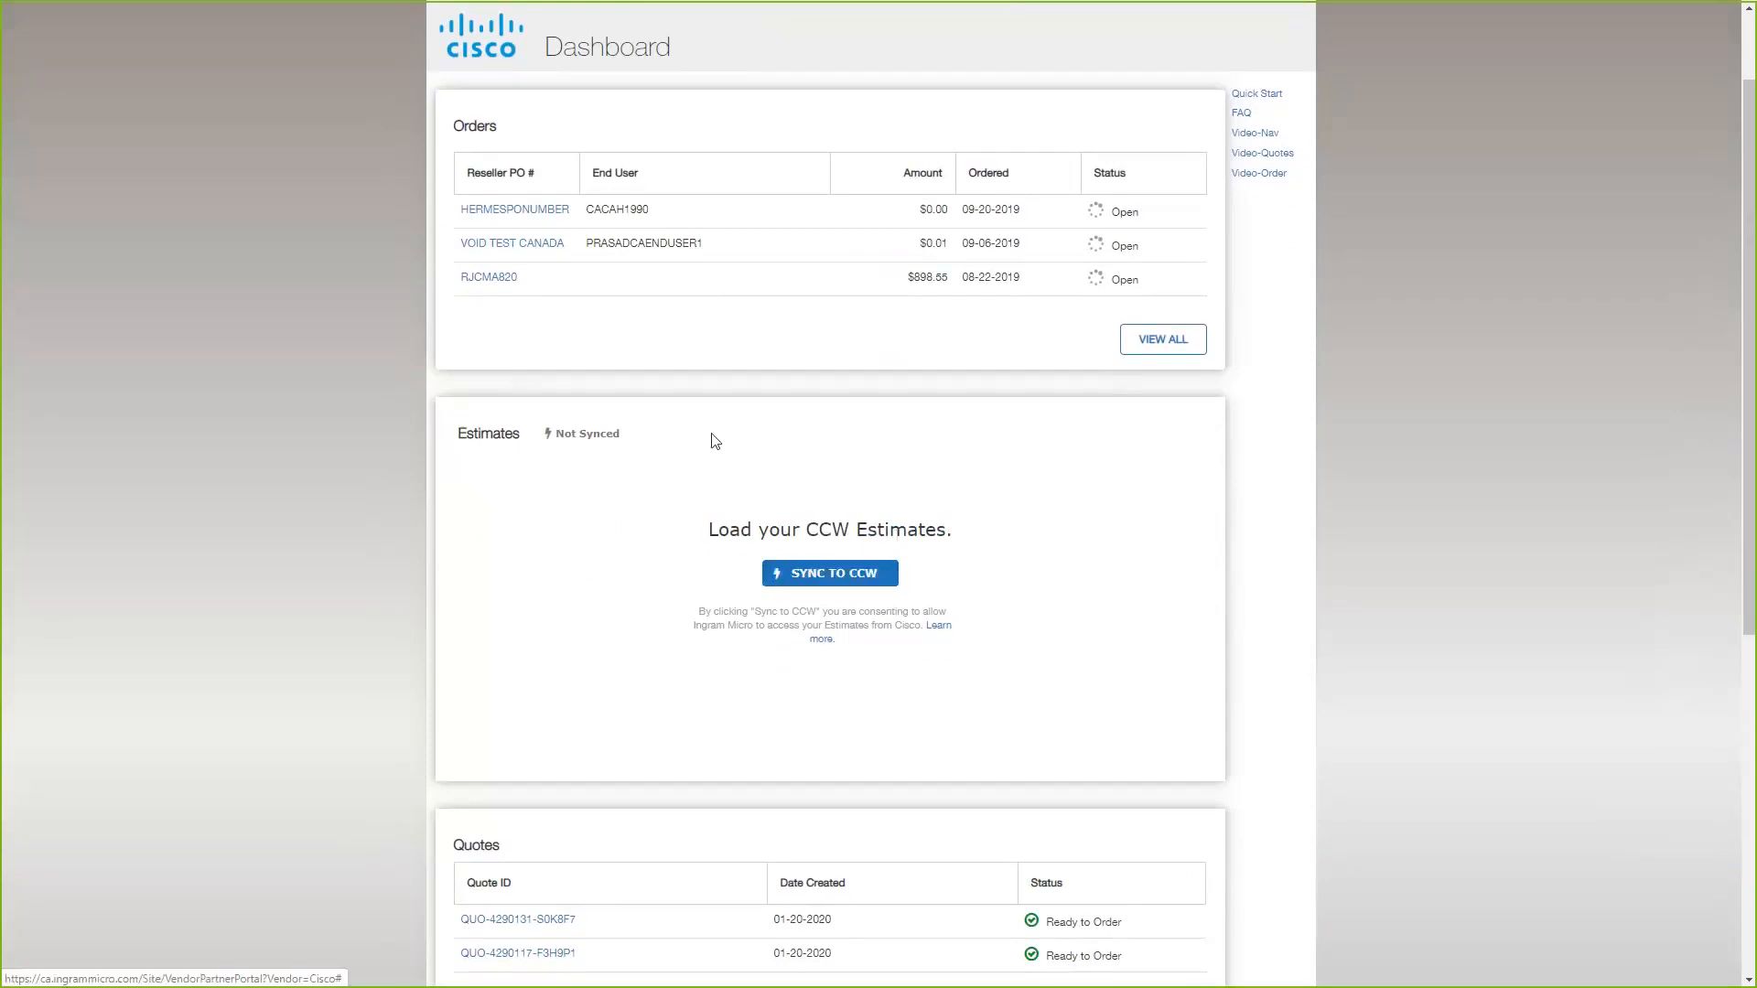
{"action": "scroll", "coordinate": [558, 459], "scroll_direction": "up", "scroll_amount": 1}
{"action": "scroll", "coordinate": [561, 462], "scroll_direction": "up", "scroll_amount": 1}
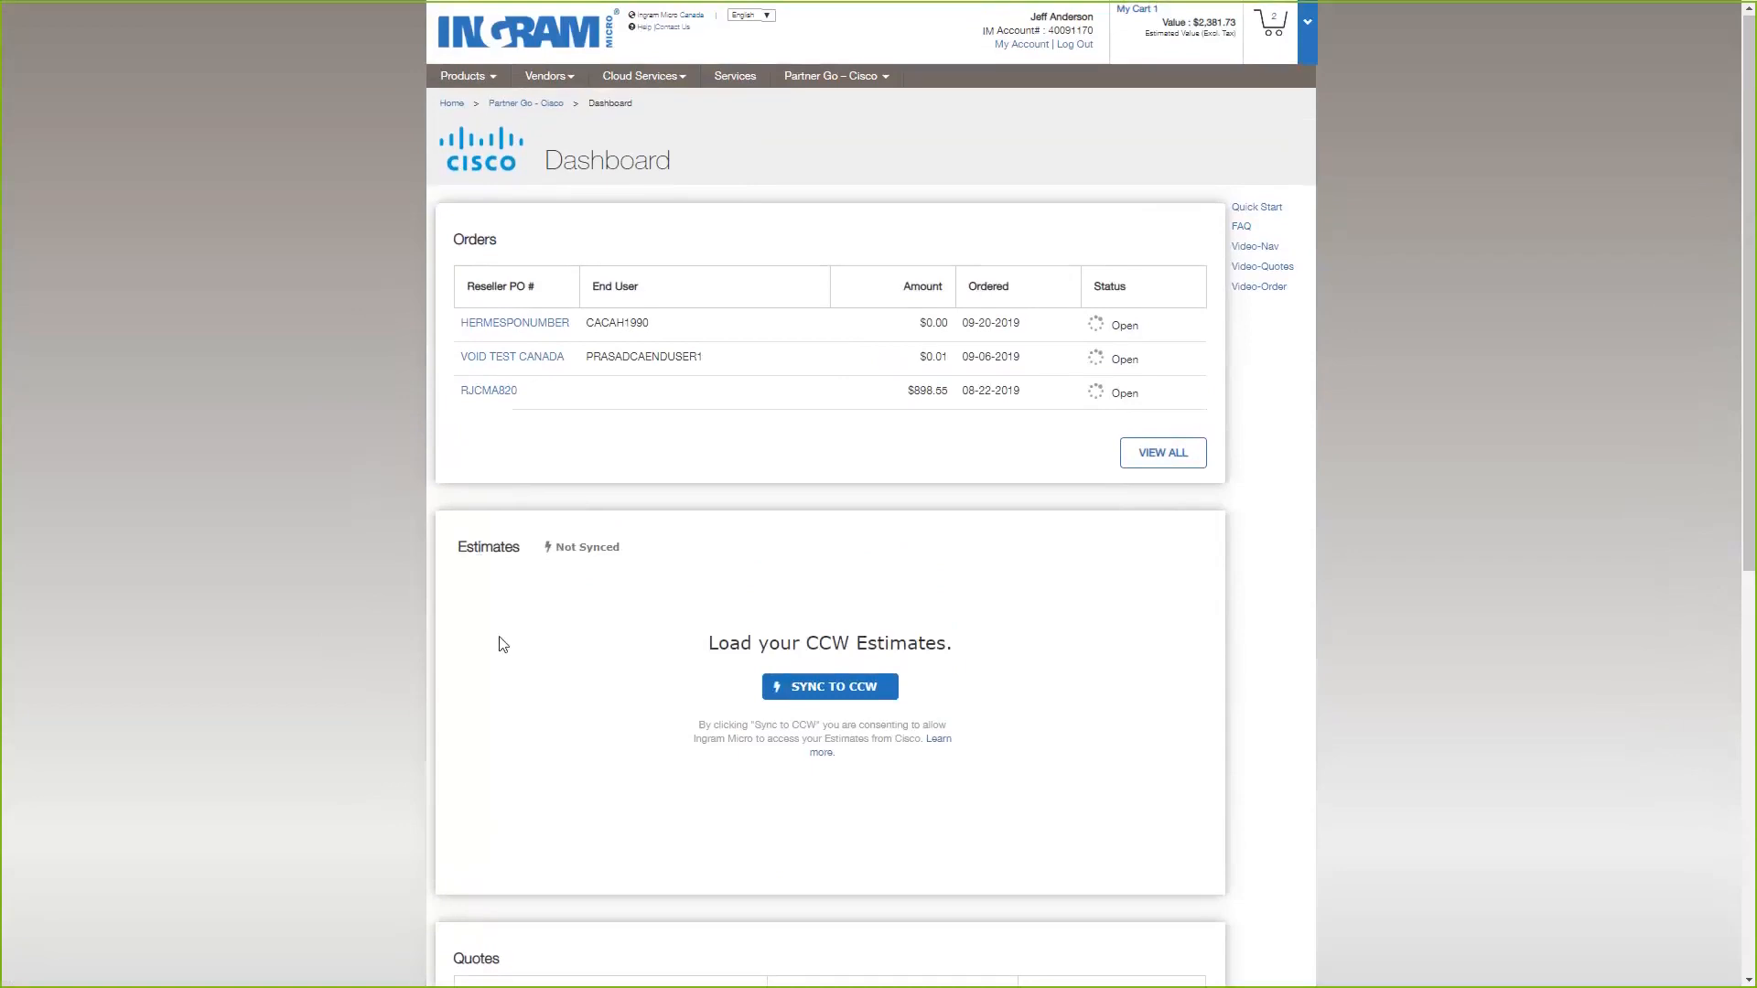
{"action": "scroll", "coordinate": [553, 580], "scroll_direction": "down", "scroll_amount": 1}
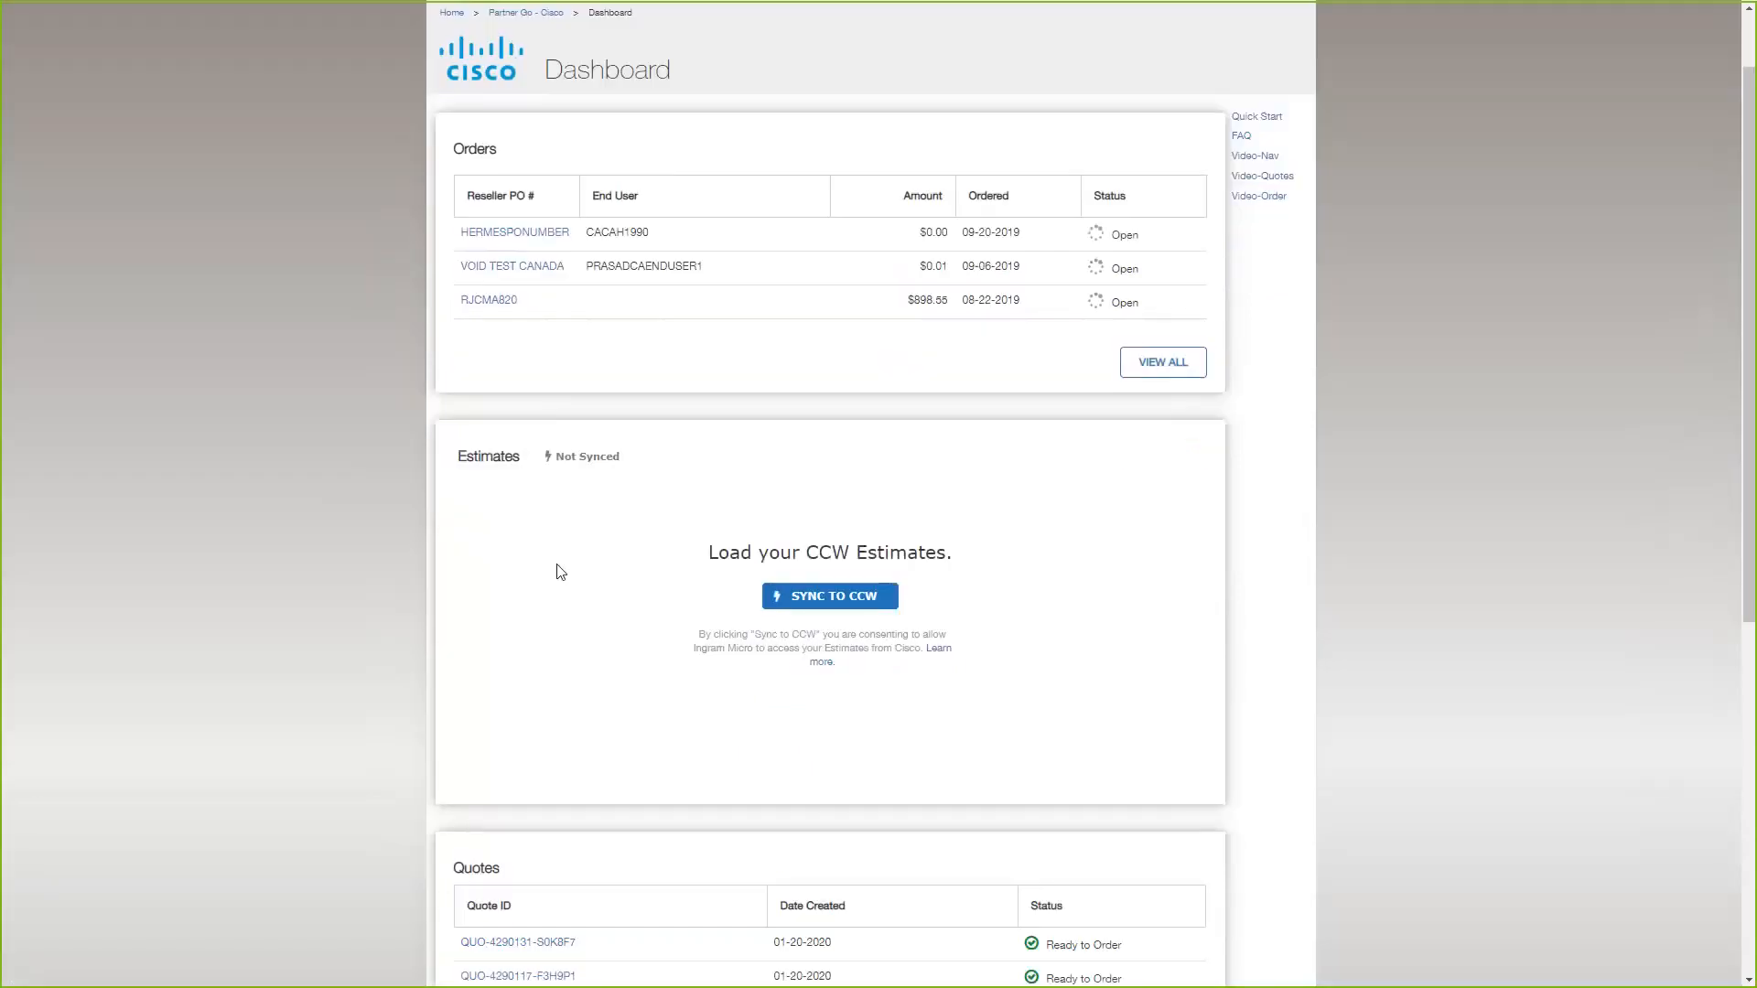
{"action": "scroll", "coordinate": [561, 576], "scroll_direction": "down", "scroll_amount": 1}
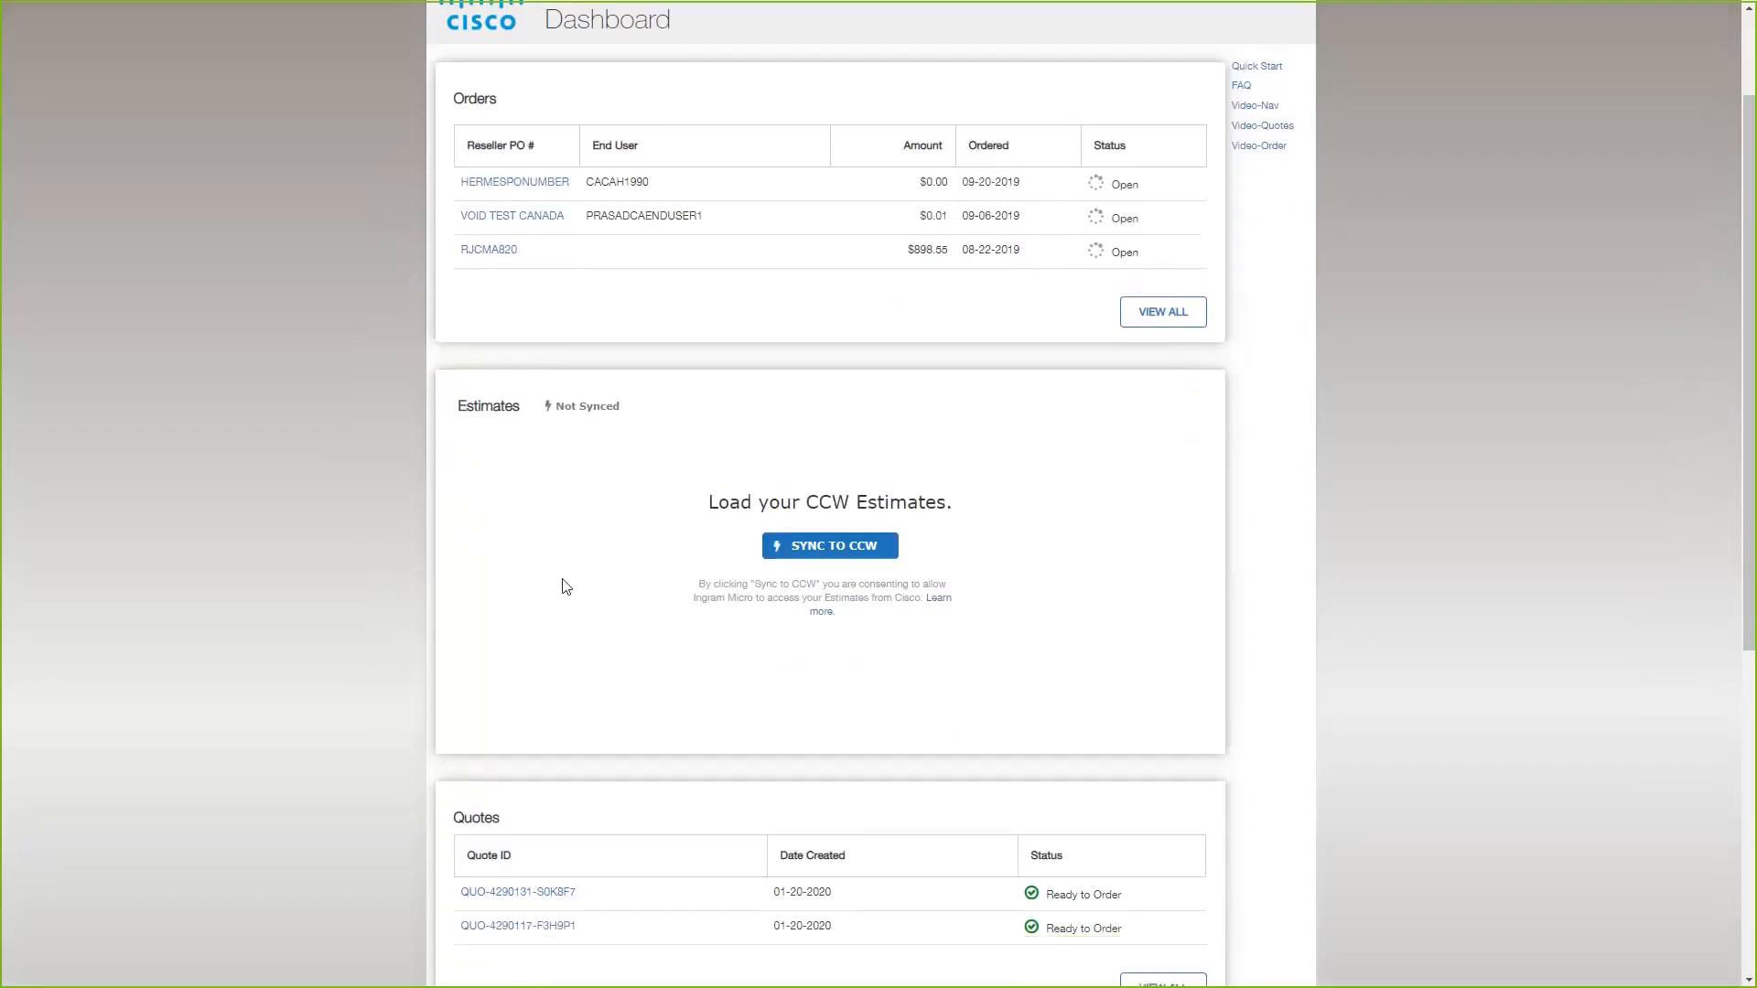
{"action": "scroll", "coordinate": [563, 585], "scroll_direction": "up", "scroll_amount": 2}
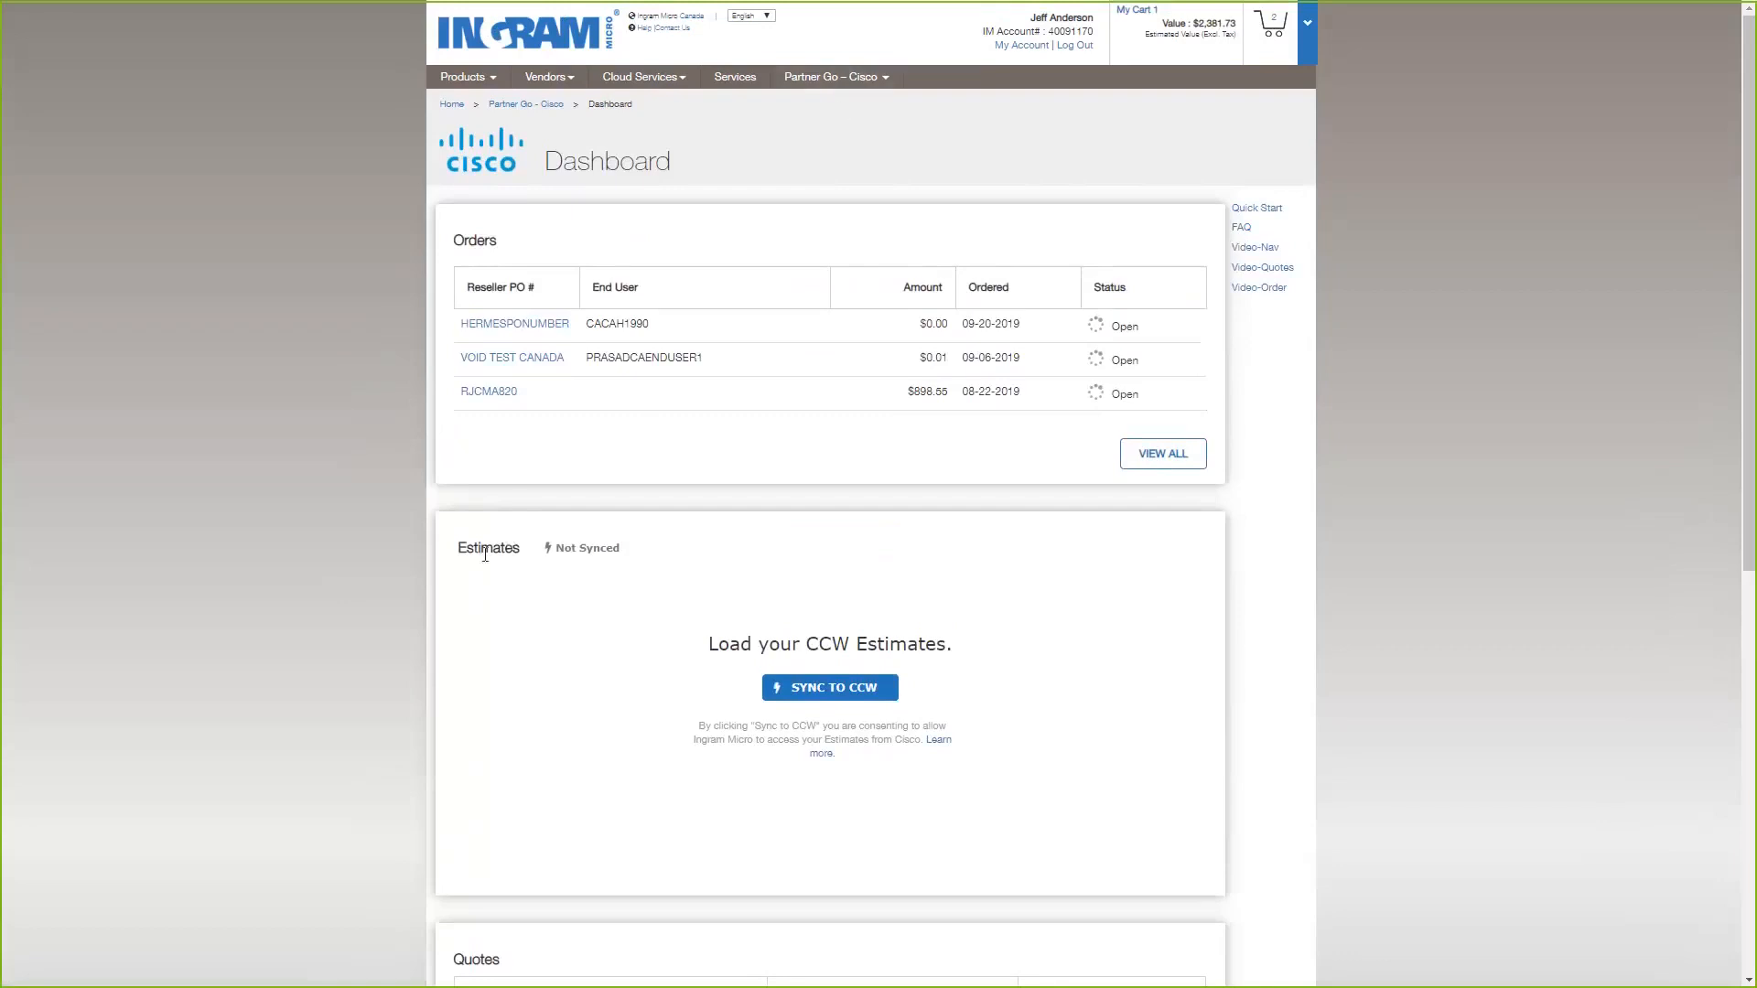
{"action": "left_click_drag", "start_coordinate": [480, 548], "coordinate": [539, 574]}
{"action": "left_click", "coordinate": [851, 779]}
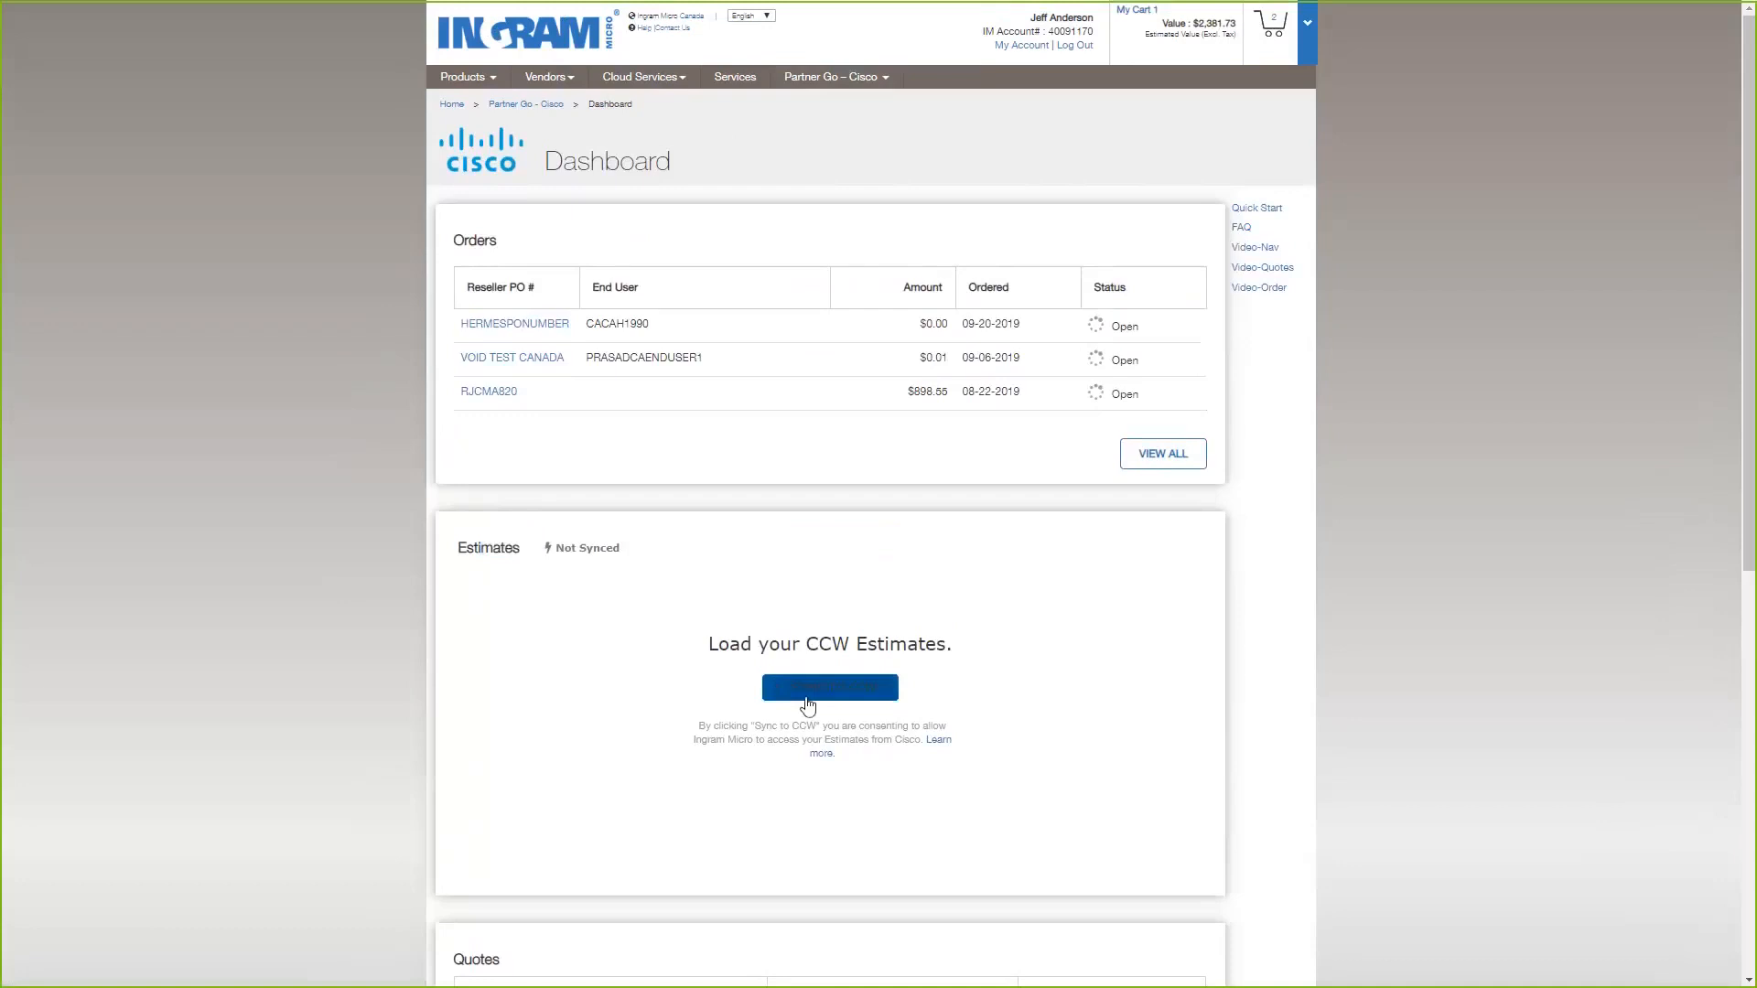
Start syncing the estimates to CCW and submit the saved Cisco purchasing account's username on the login page.
{"action": "left_click", "coordinate": [817, 704]}
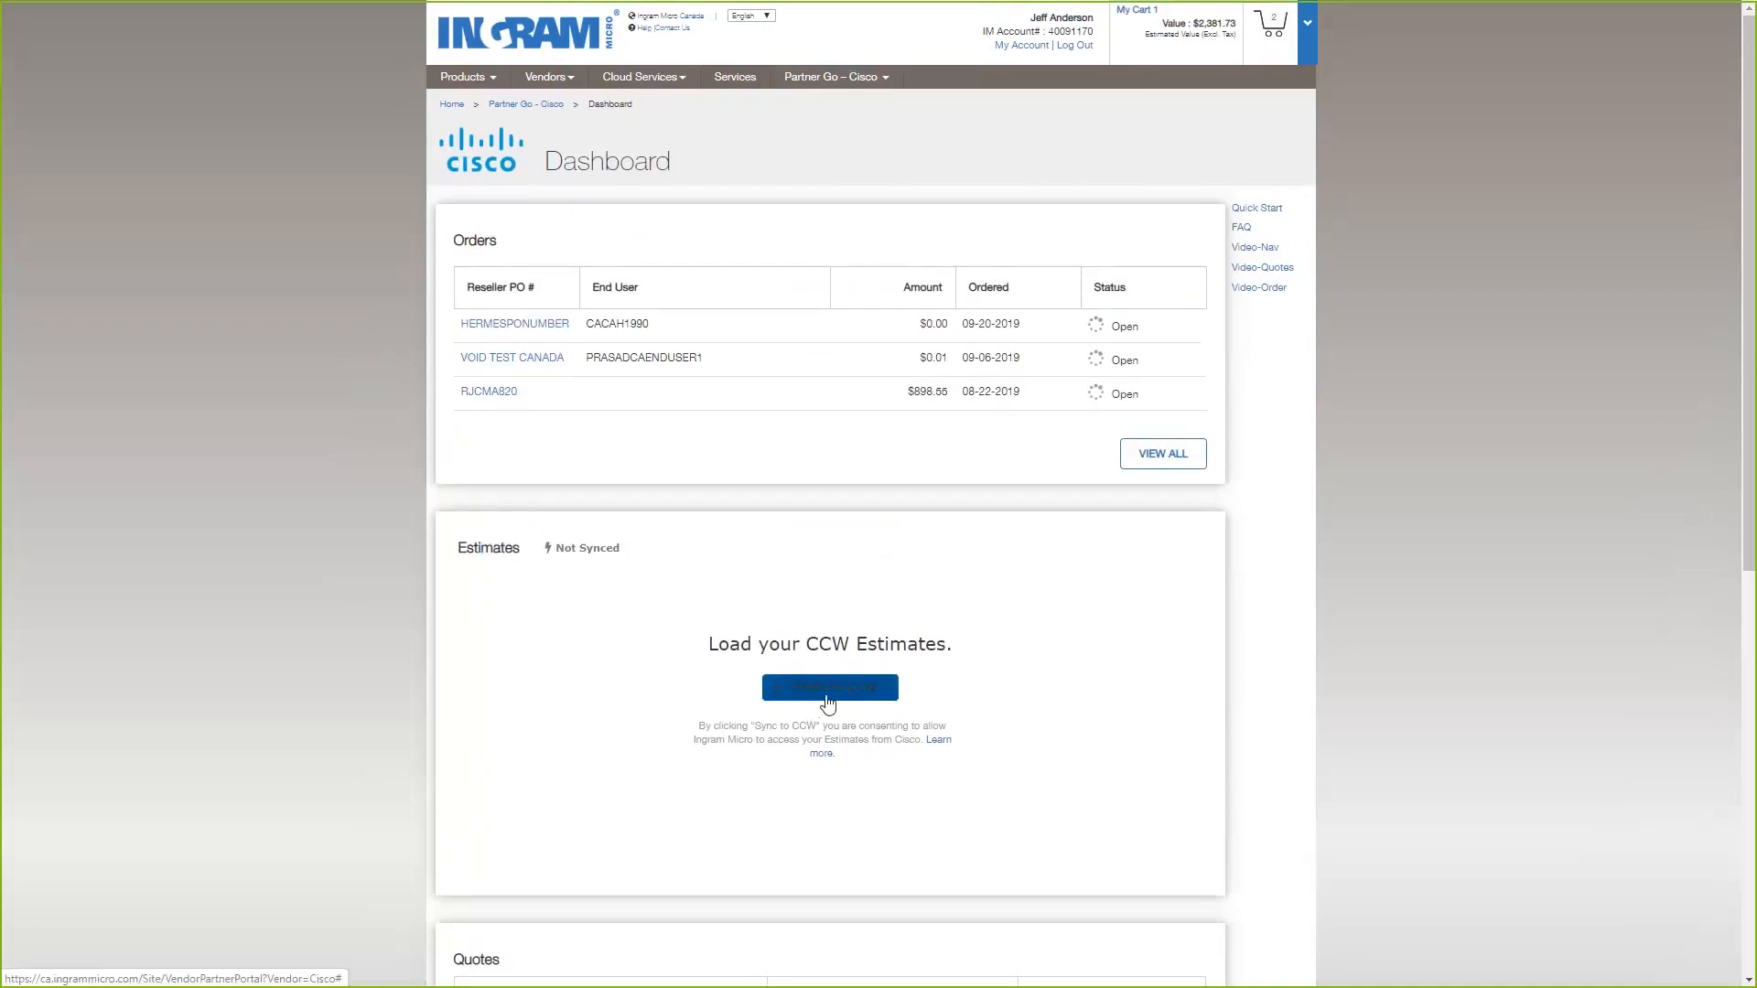
{"action": "left_click", "coordinate": [836, 700]}
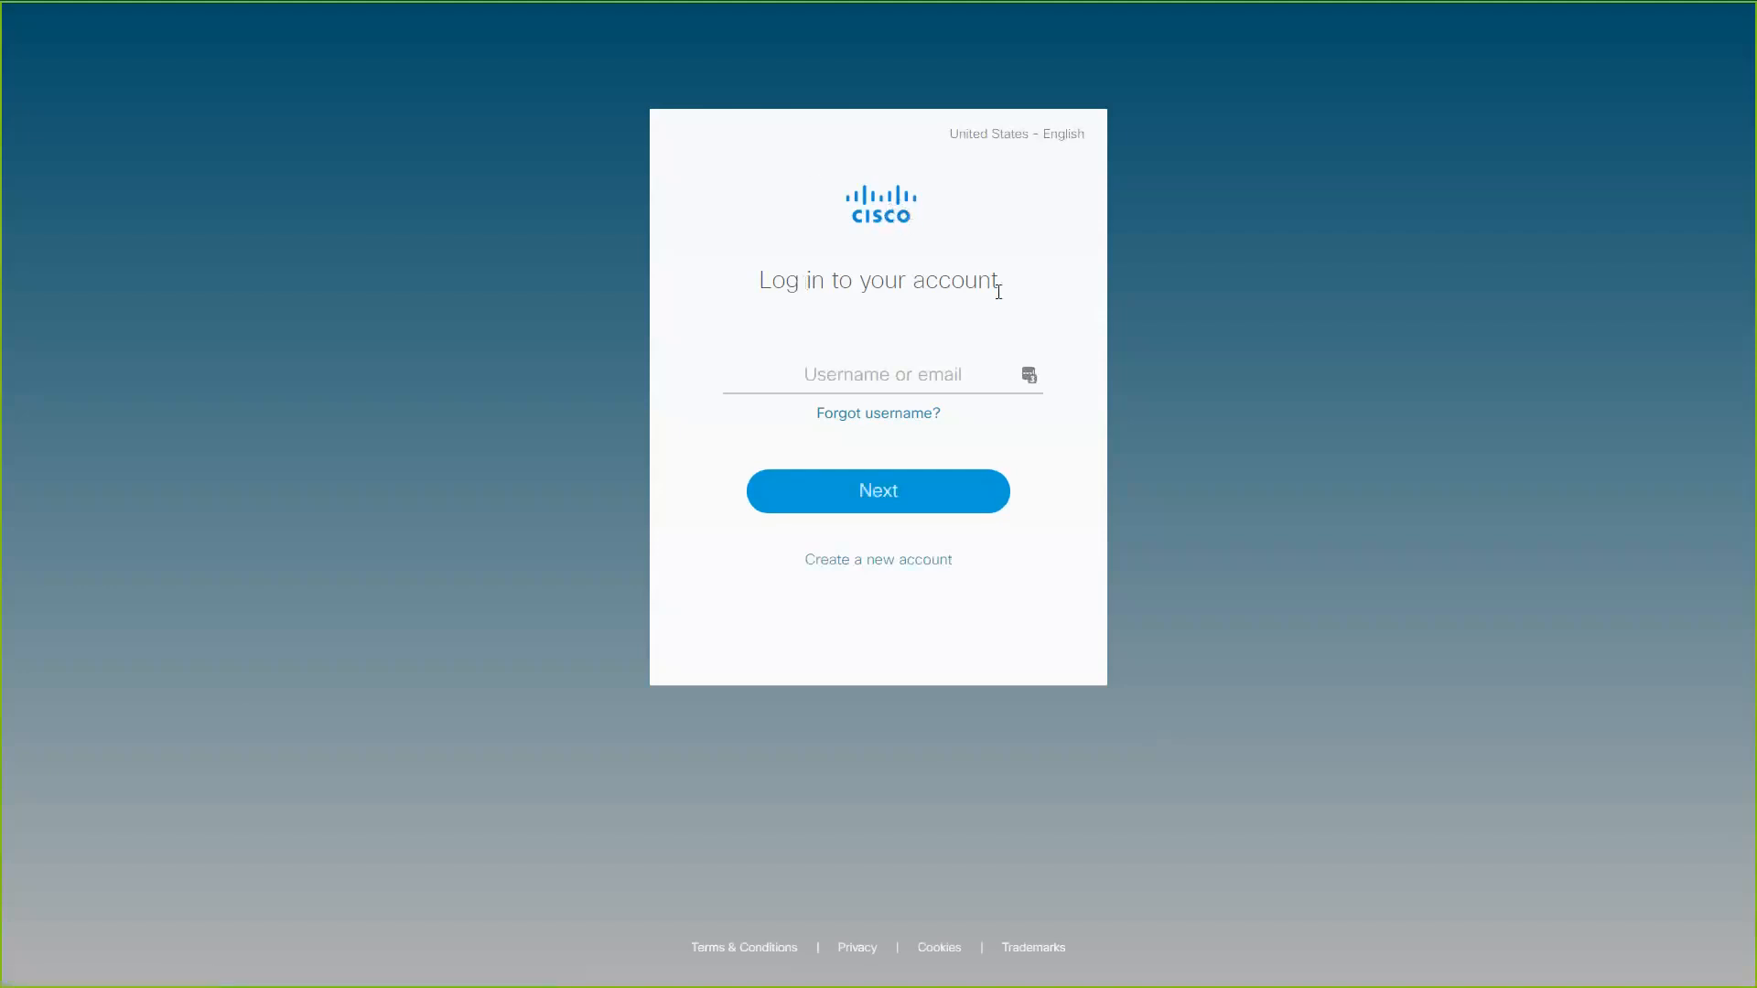
{"action": "left_click", "coordinate": [1034, 378]}
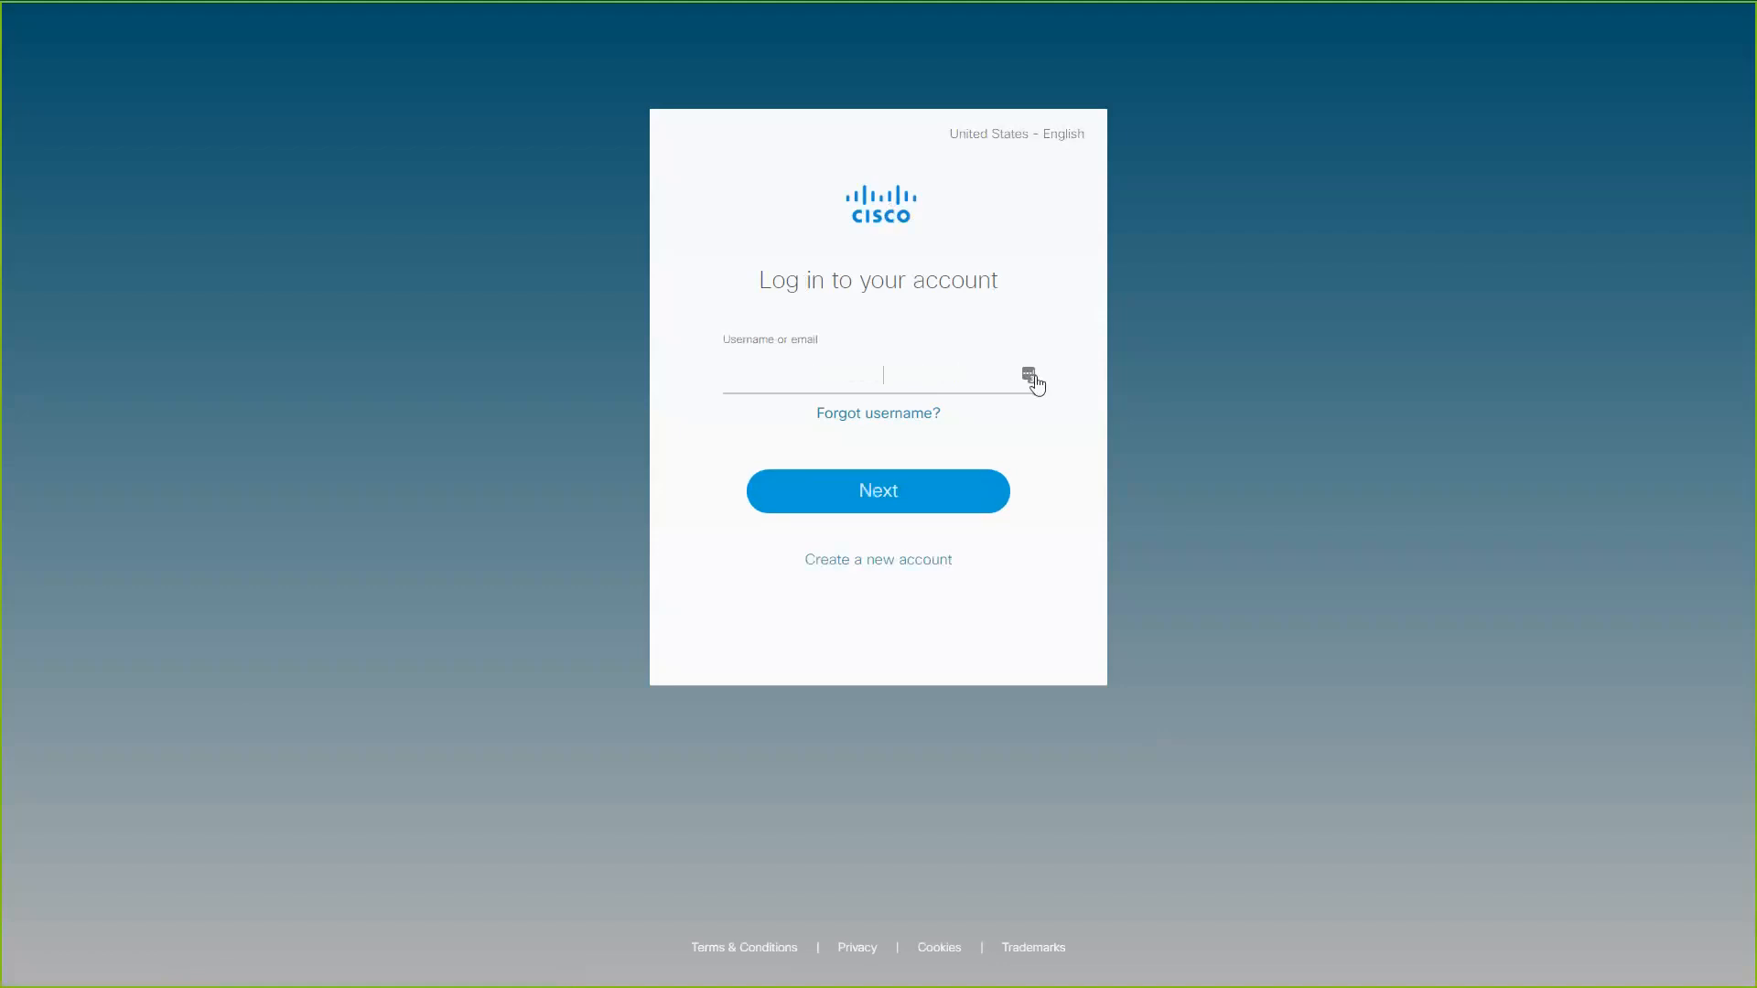
{"action": "left_click", "coordinate": [1030, 376]}
{"action": "left_click", "coordinate": [904, 678]}
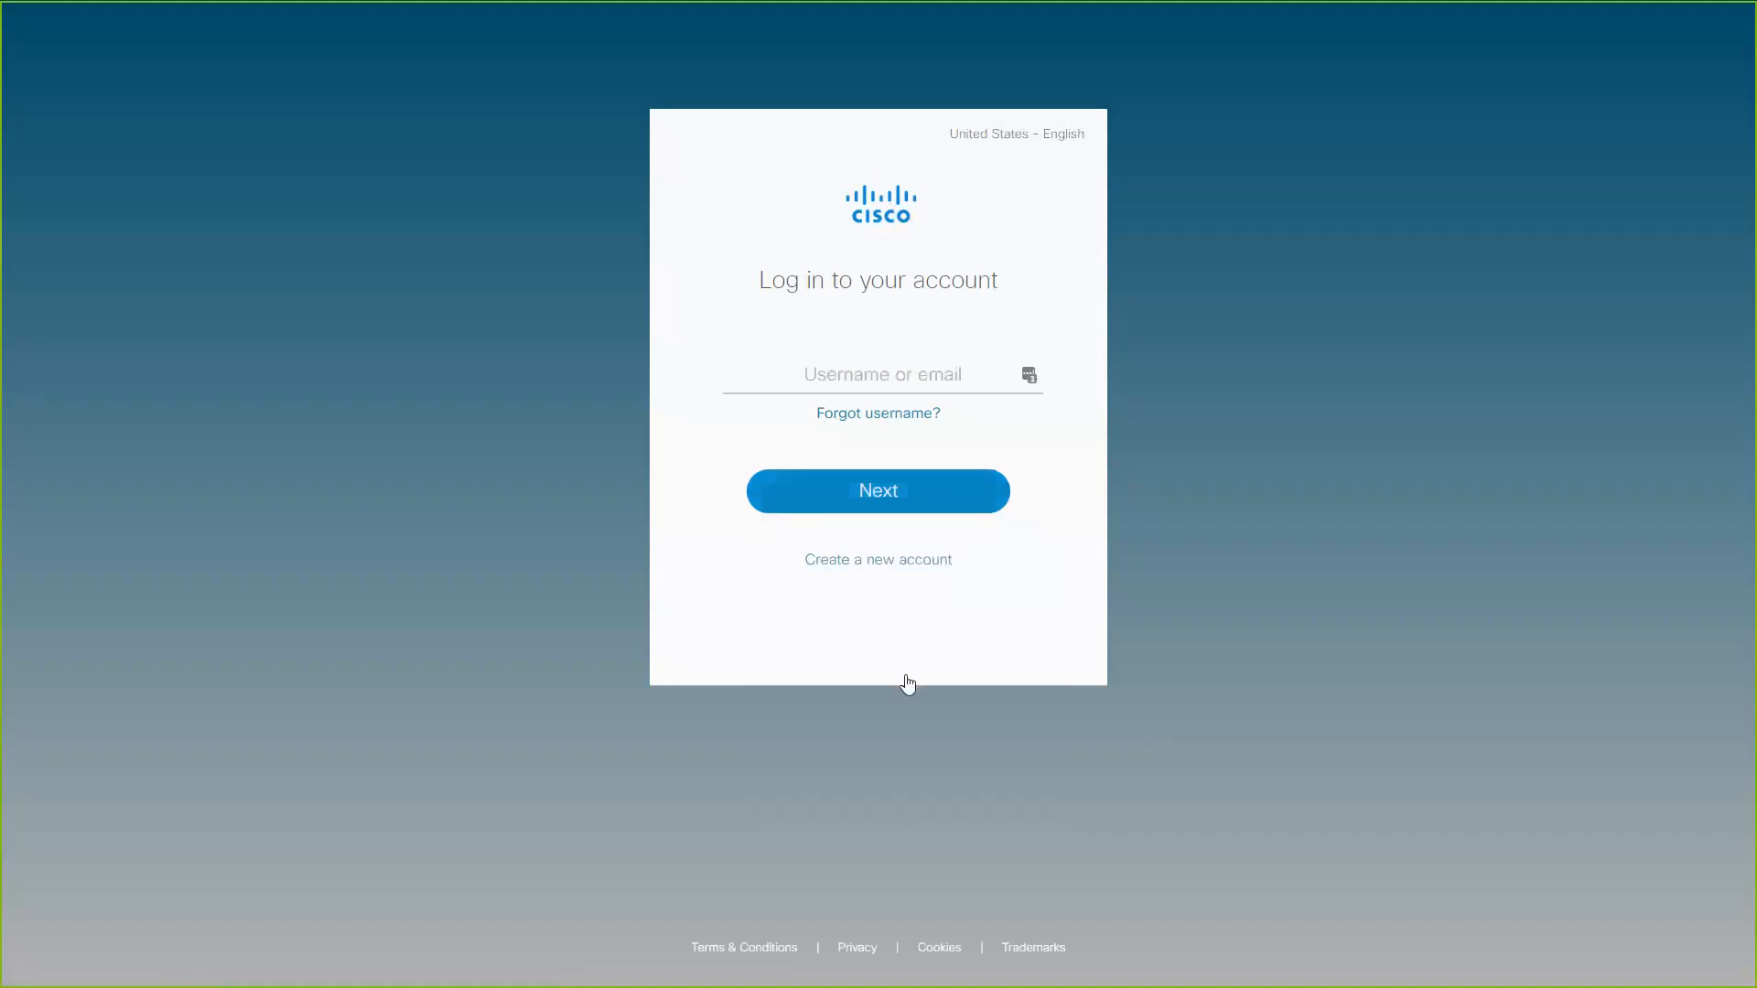
{"action": "left_click", "coordinate": [870, 494]}
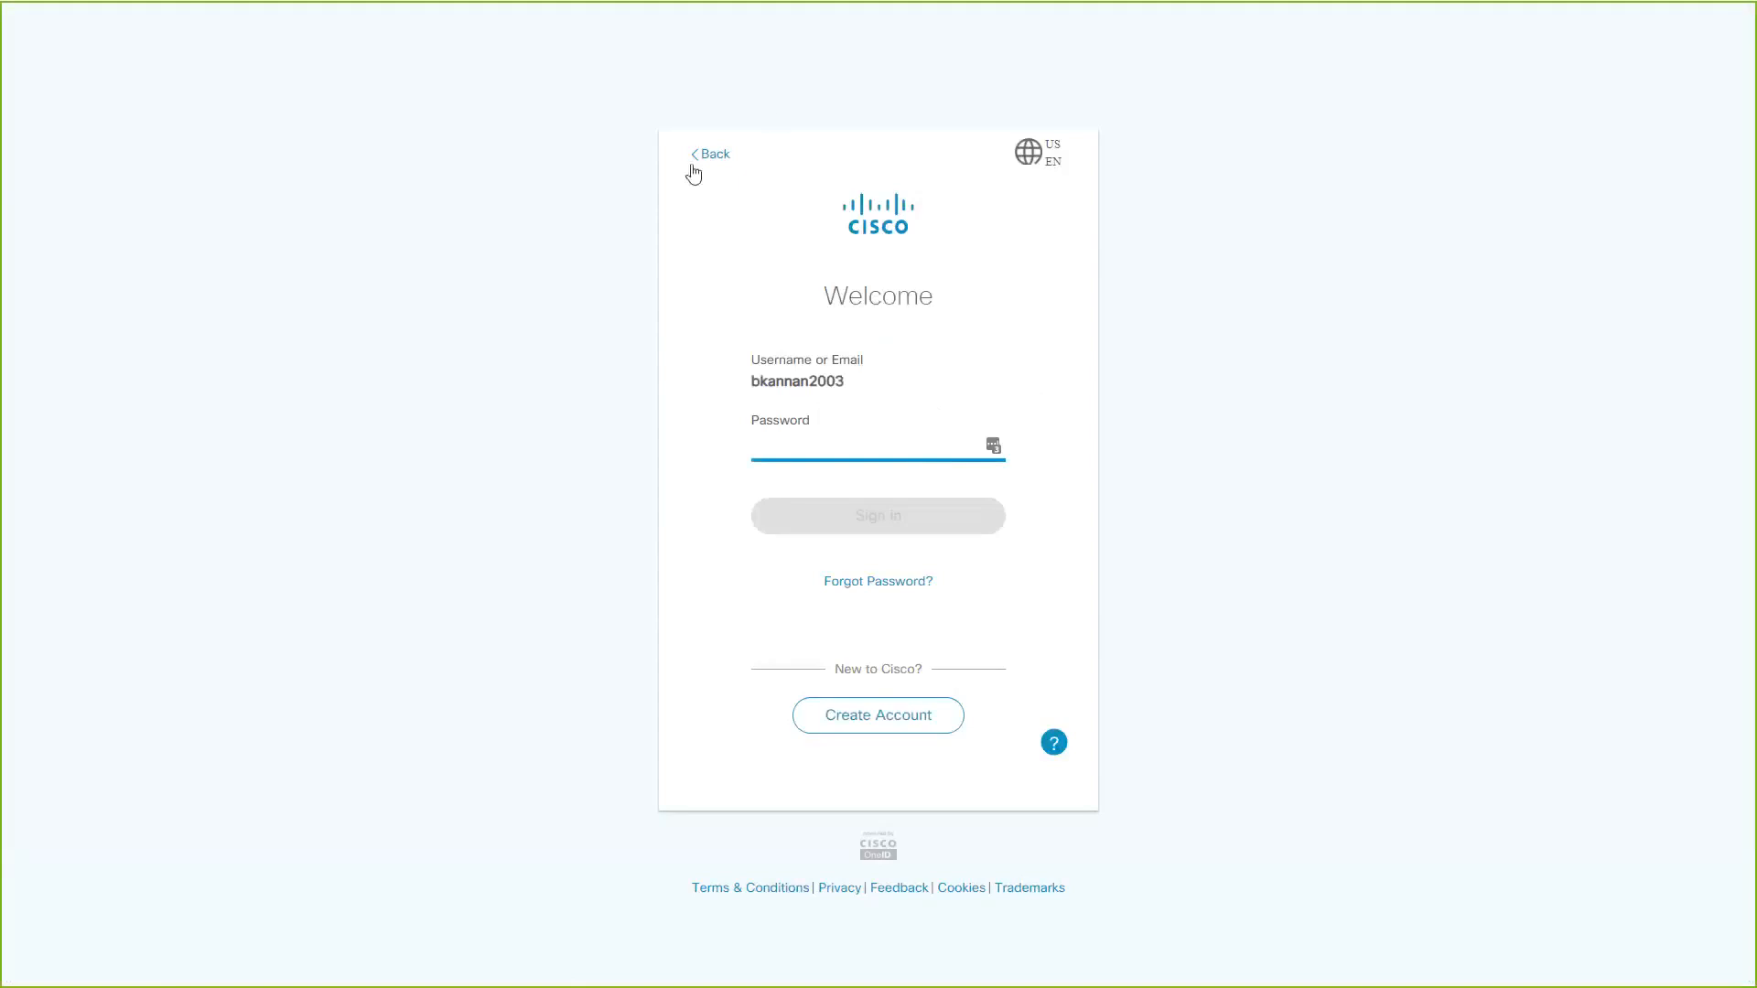
Fill in the password from the saved cisco.com (Purchasing) login and sign in to complete the CCW sync.
{"action": "key", "text": "F11"}
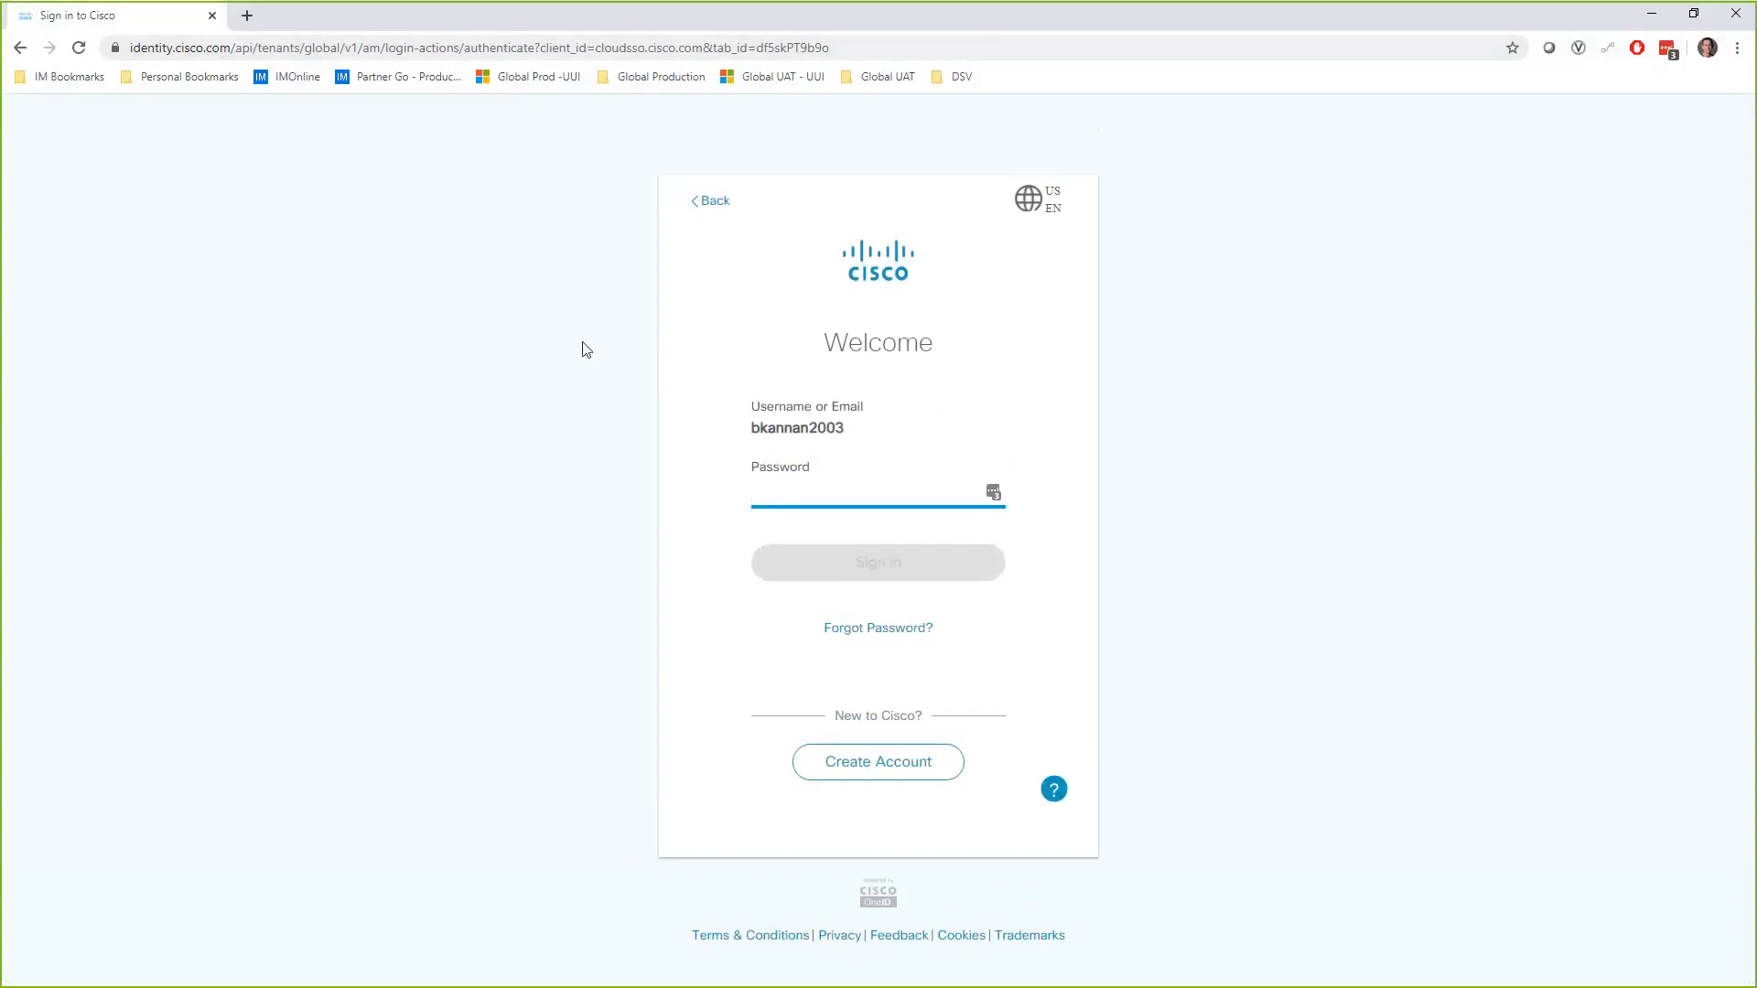
{"action": "key", "text": "F11"}
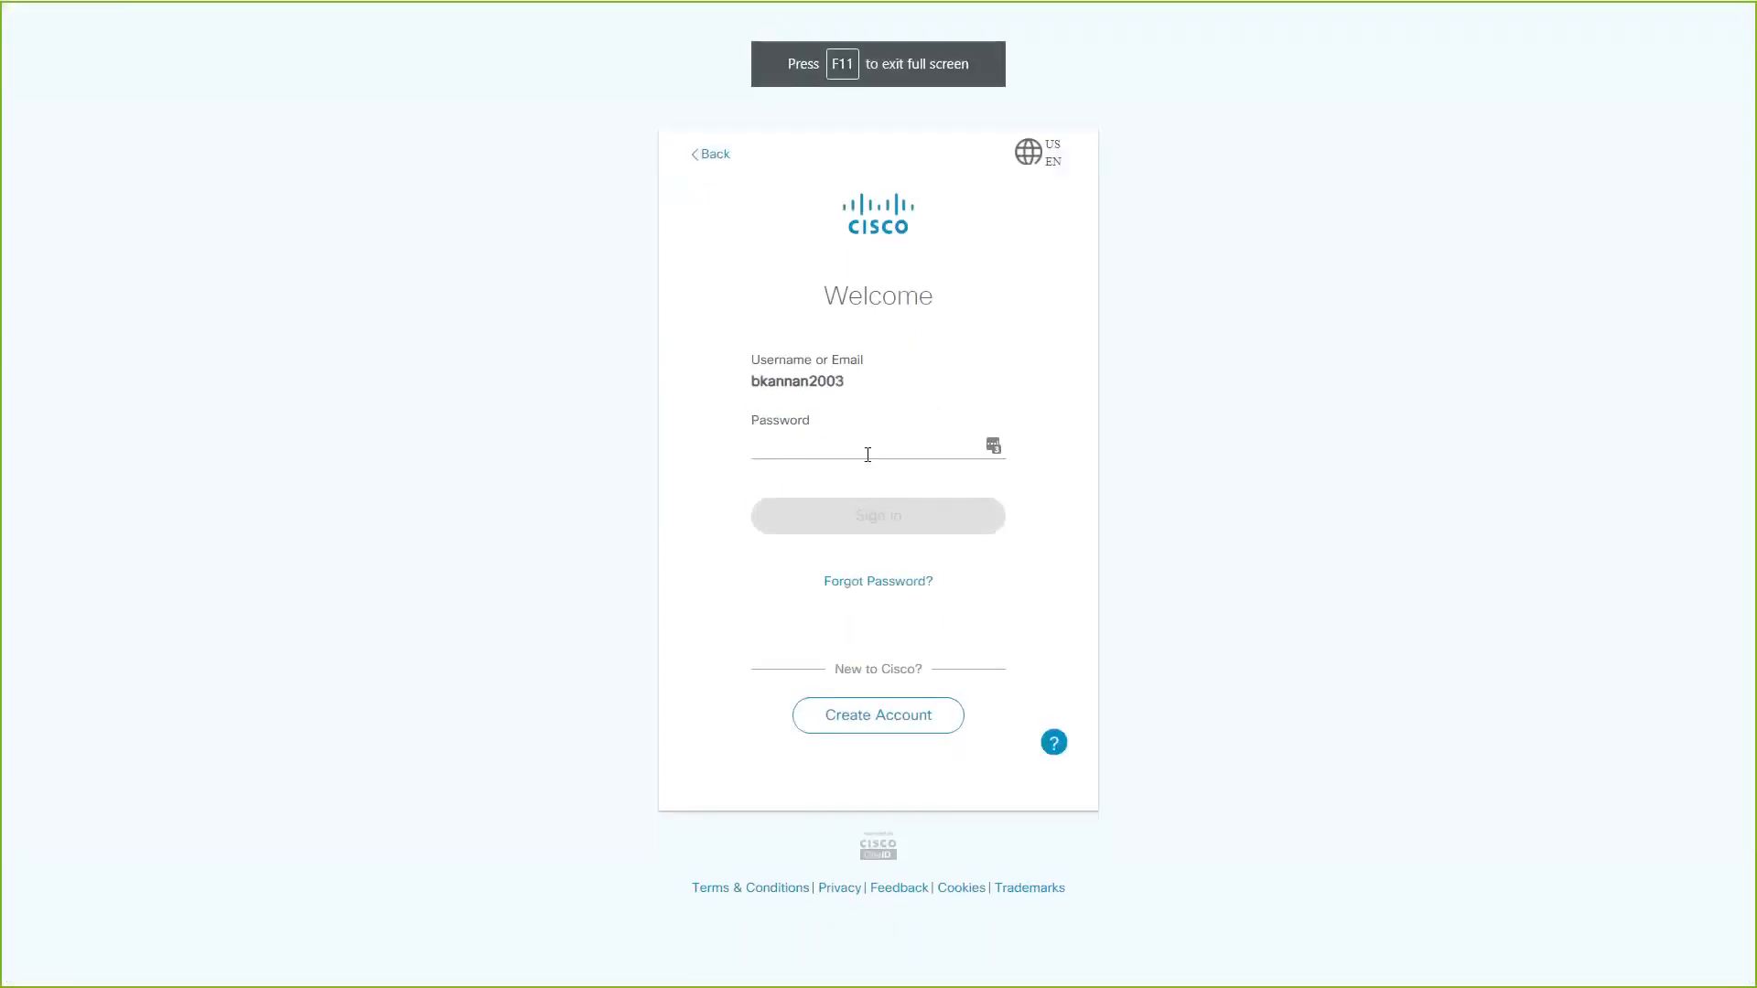
{"action": "left_click", "coordinate": [992, 447]}
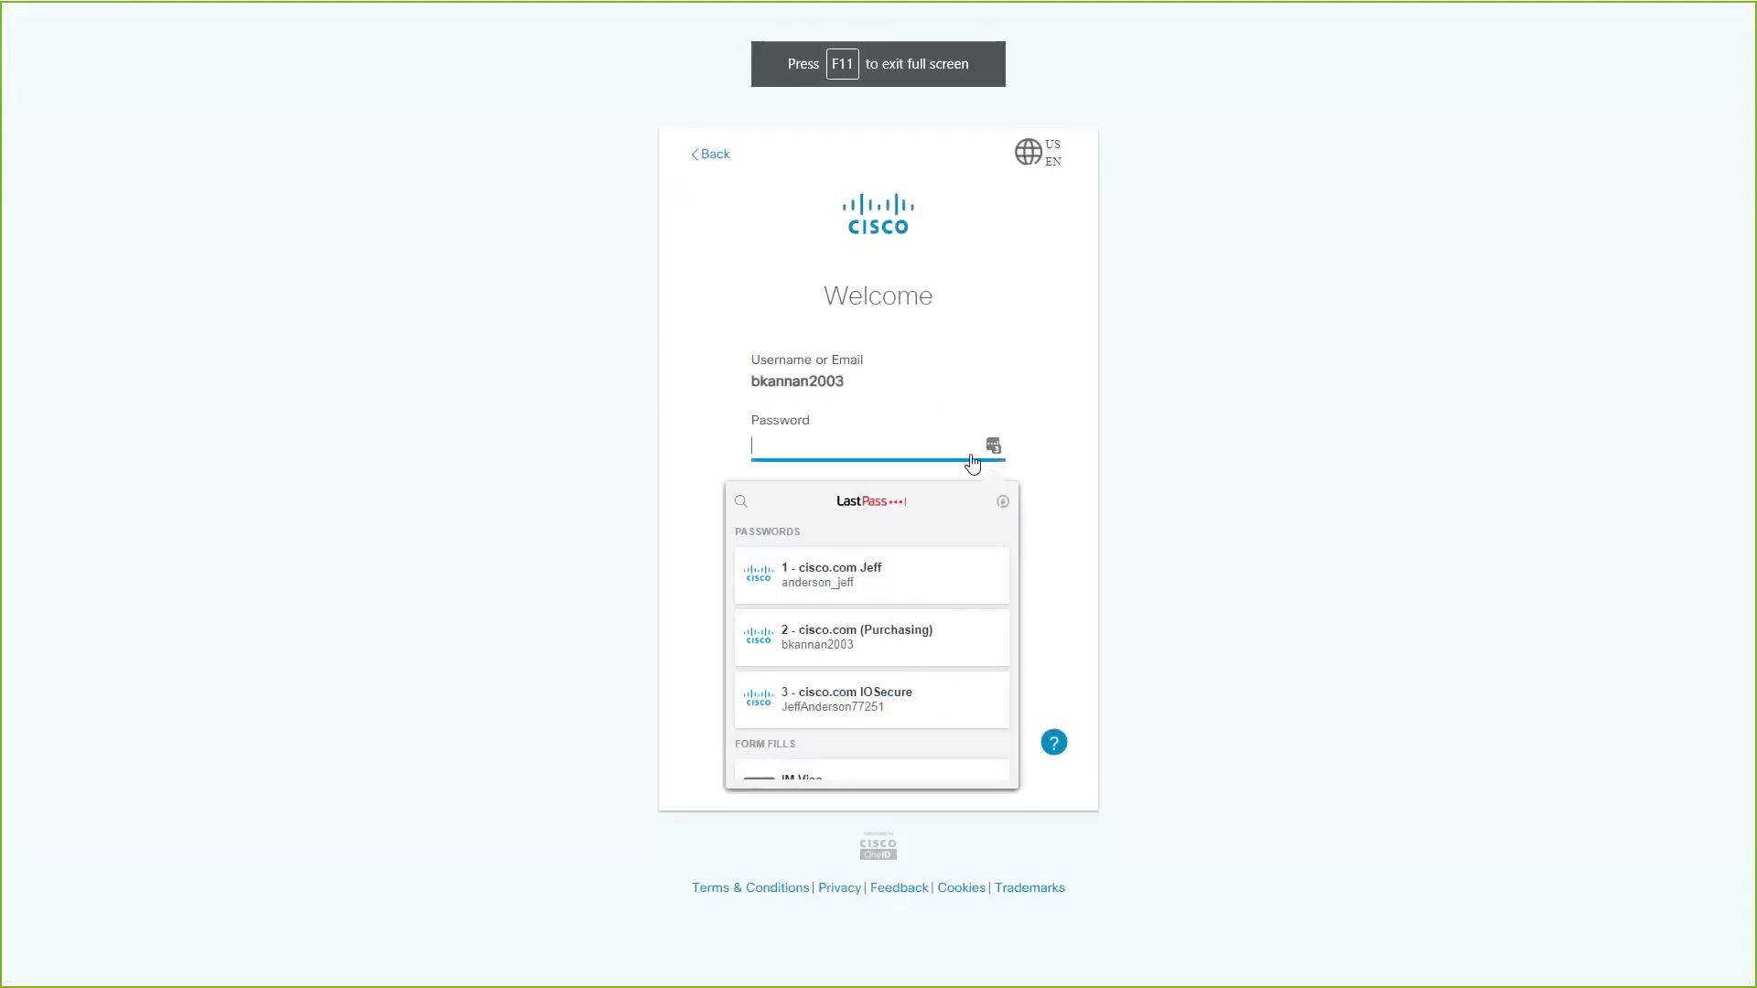
{"action": "left_click", "coordinate": [856, 632]}
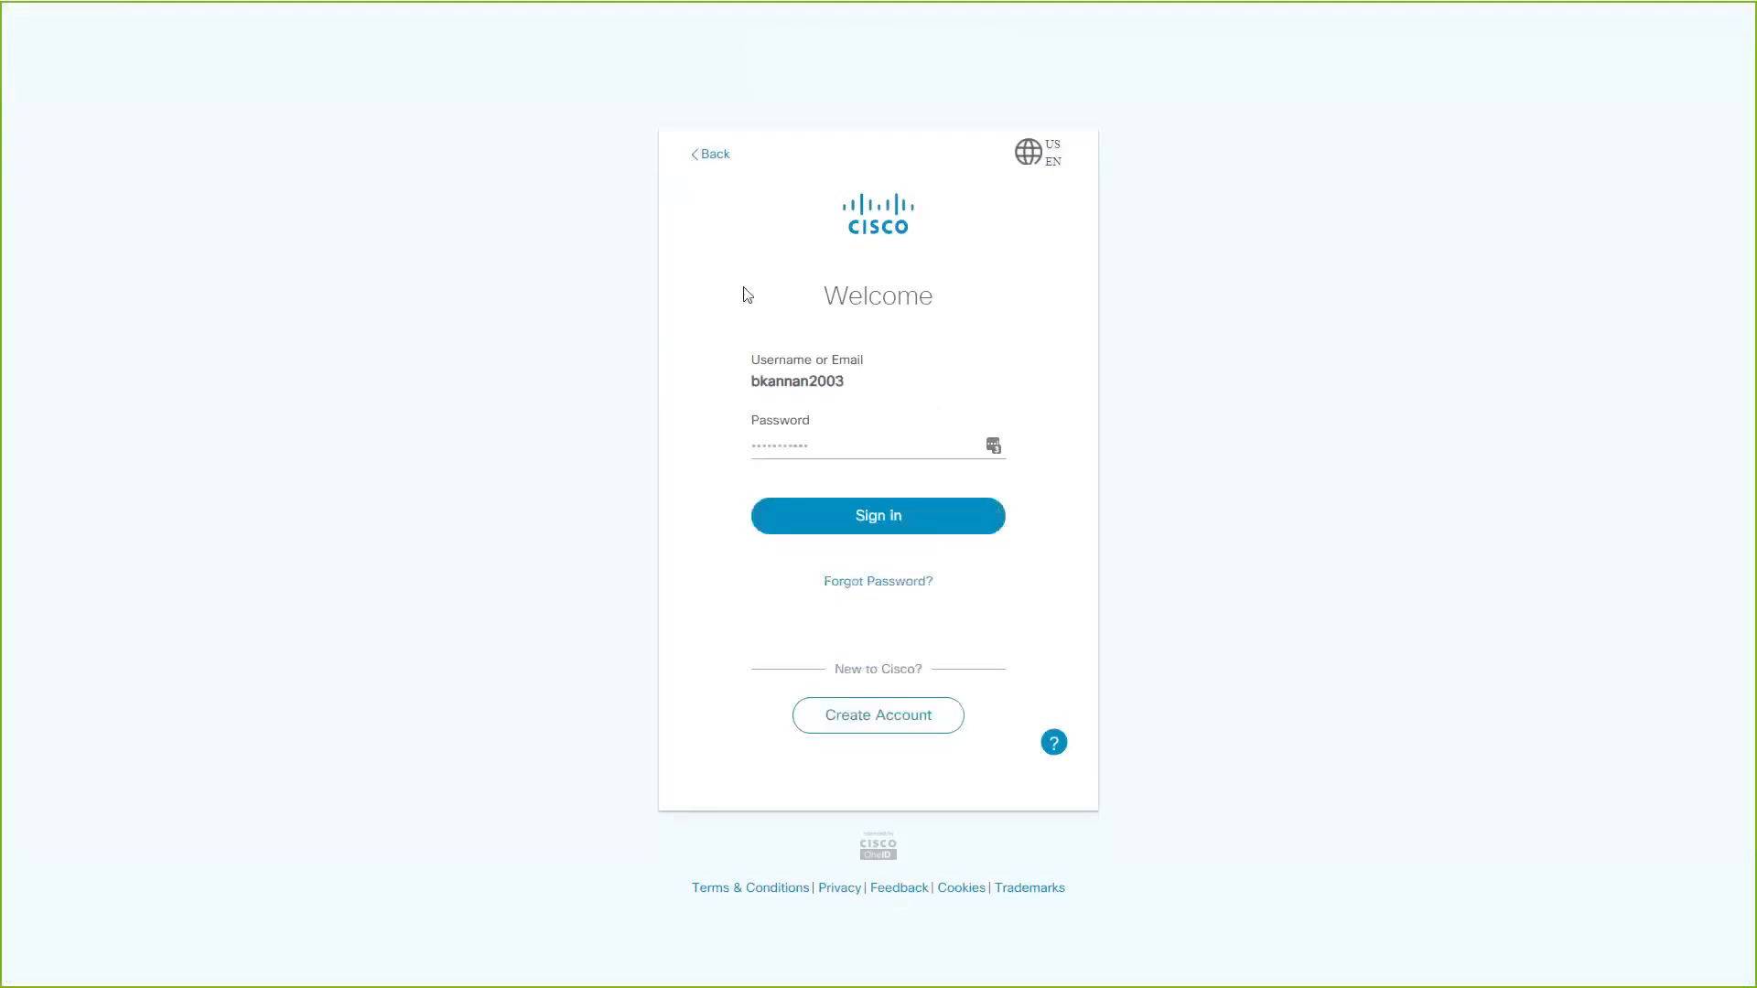
{"action": "left_click", "coordinate": [821, 518]}
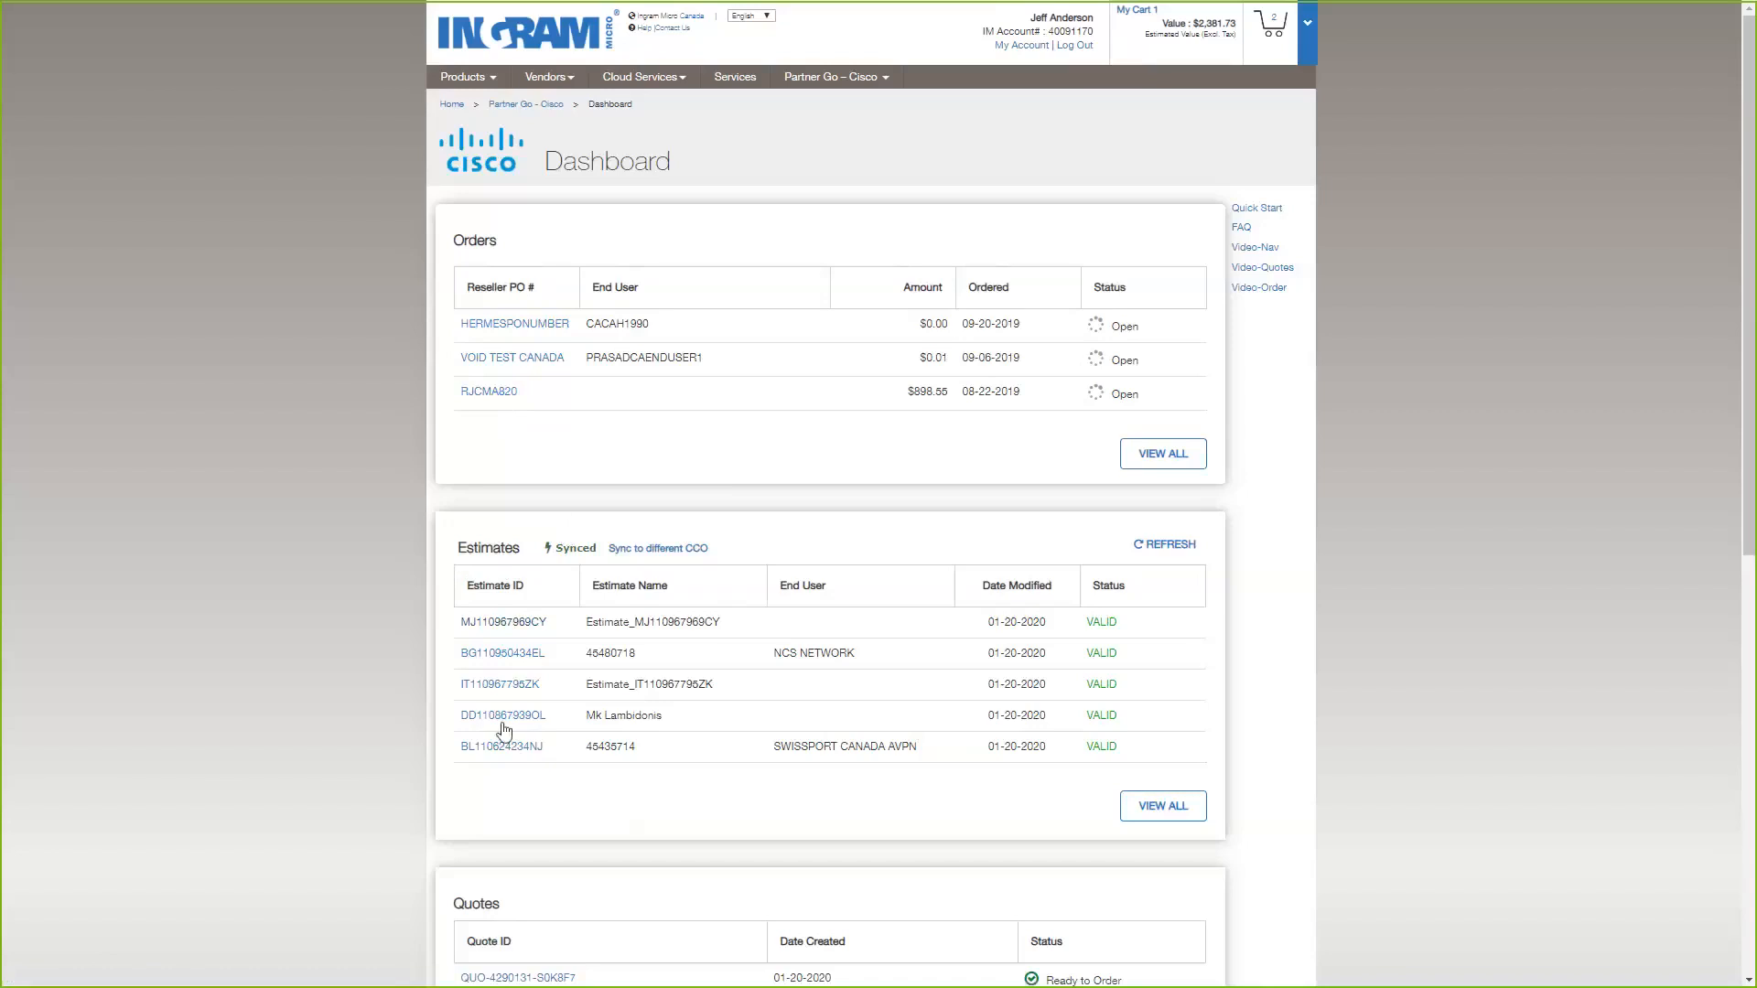
Open the complete list of synced Cisco estimates, look it over and show it in full screen.
{"action": "left_click", "coordinate": [1168, 809]}
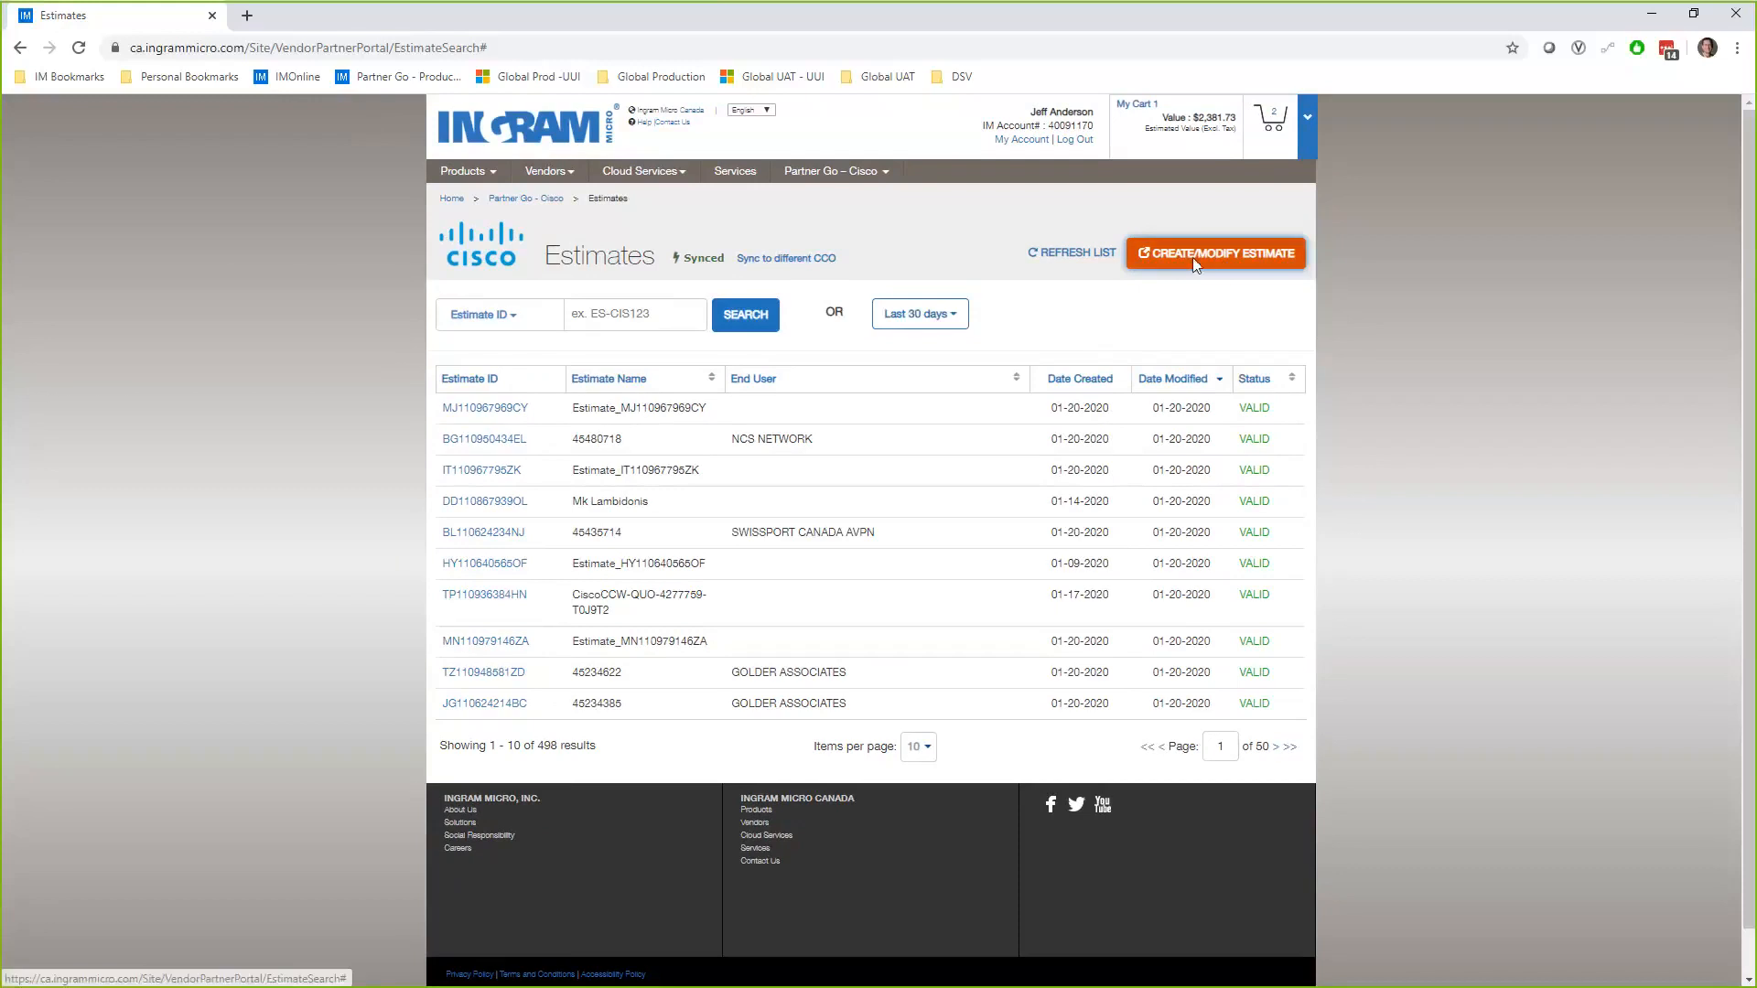
{"action": "scroll", "coordinate": [352, 677], "scroll_direction": "down", "scroll_amount": 1}
{"action": "scroll", "coordinate": [351, 679], "scroll_direction": "down", "scroll_amount": 1}
{"action": "scroll", "coordinate": [351, 679], "scroll_direction": "up", "scroll_amount": 2}
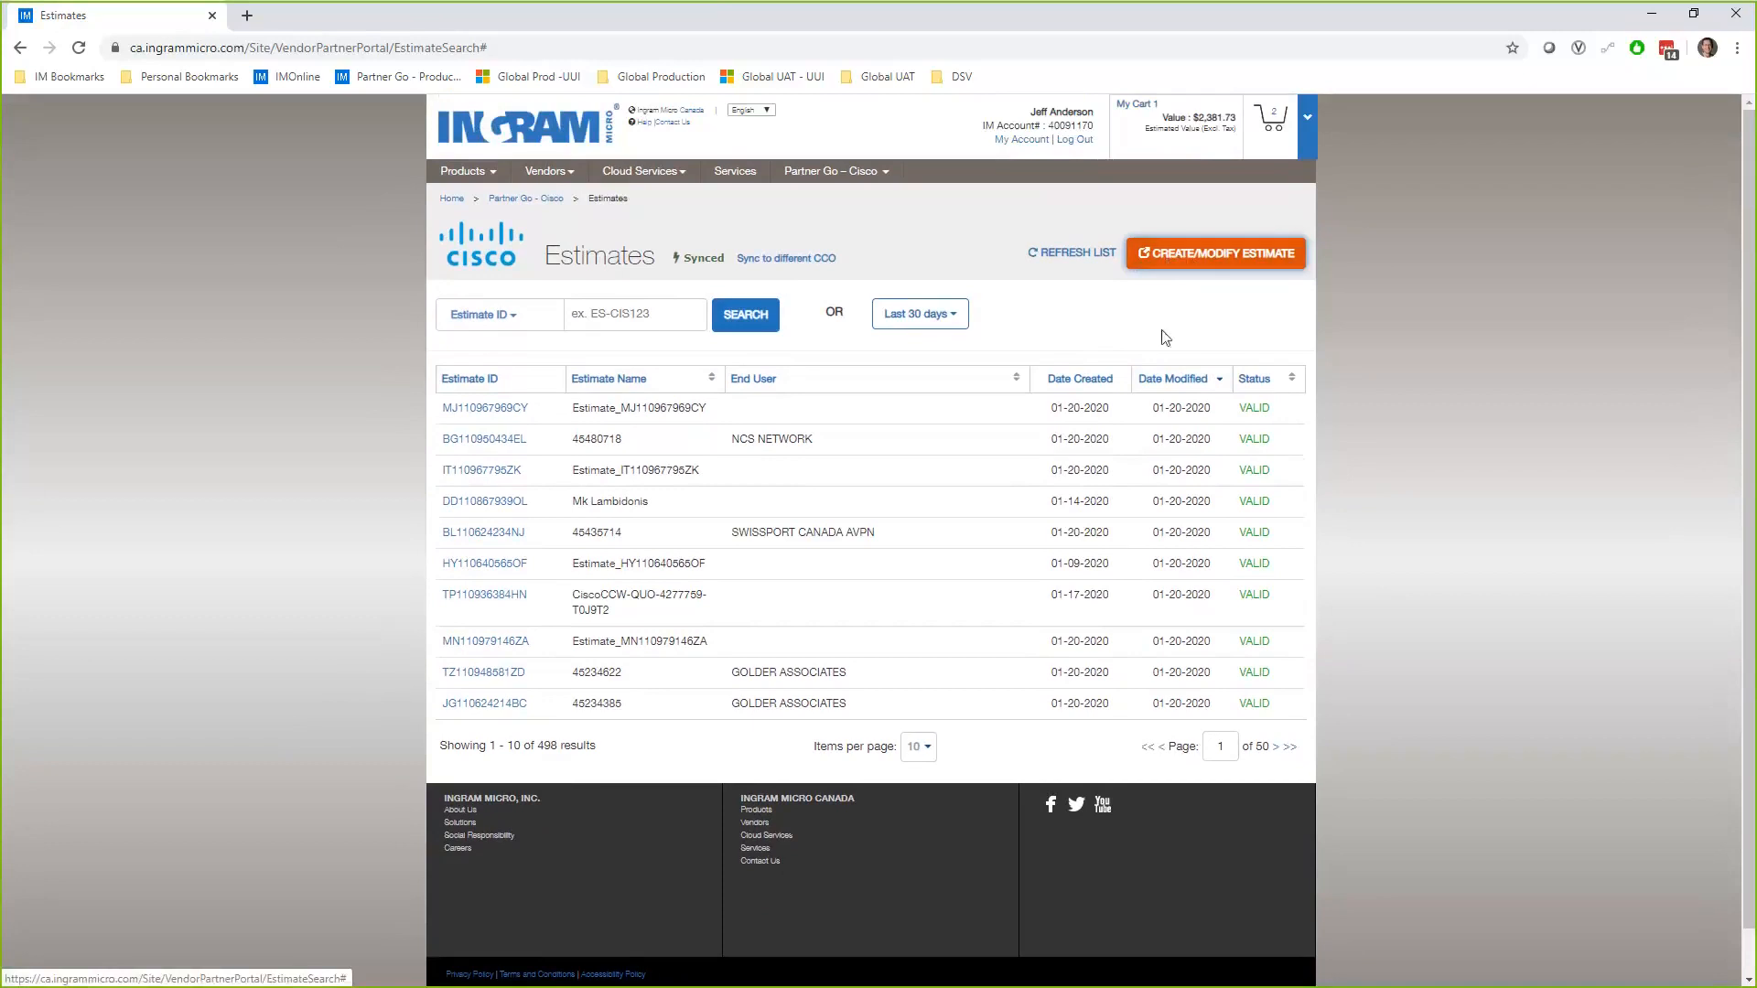
{"action": "scroll", "coordinate": [1408, 342], "scroll_direction": "down", "scroll_amount": 1}
{"action": "scroll", "coordinate": [1409, 350], "scroll_direction": "up", "scroll_amount": 1}
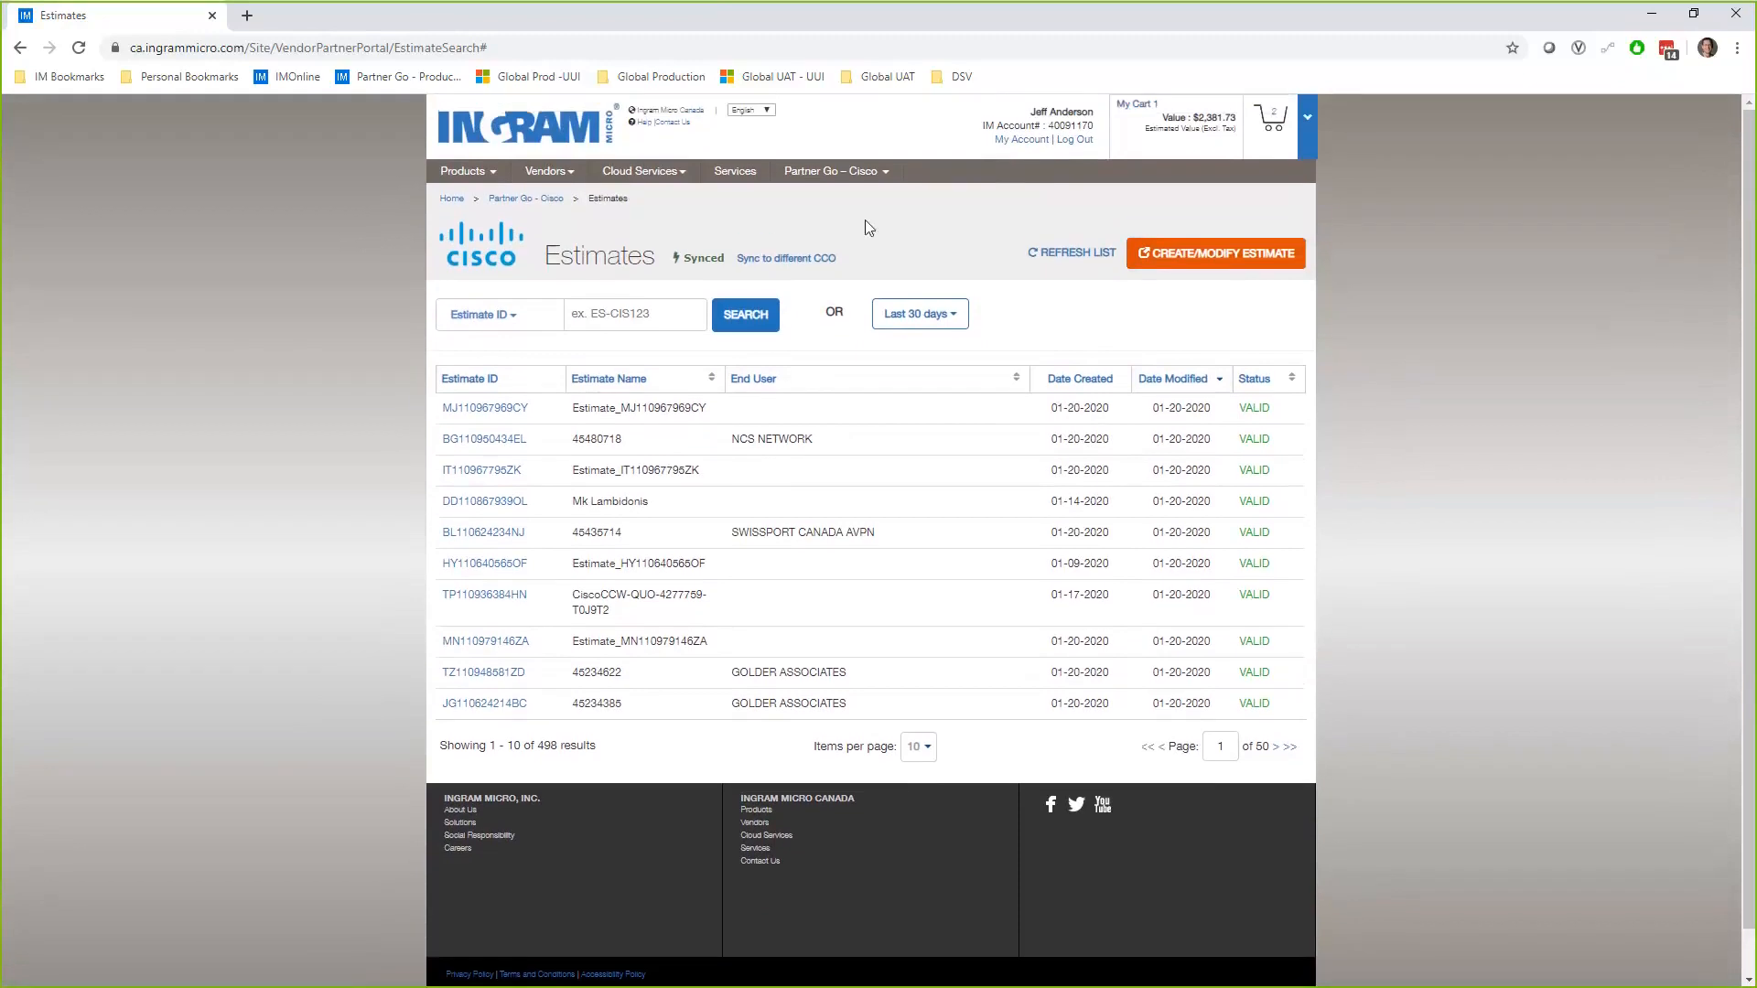
{"action": "key", "text": "F11"}
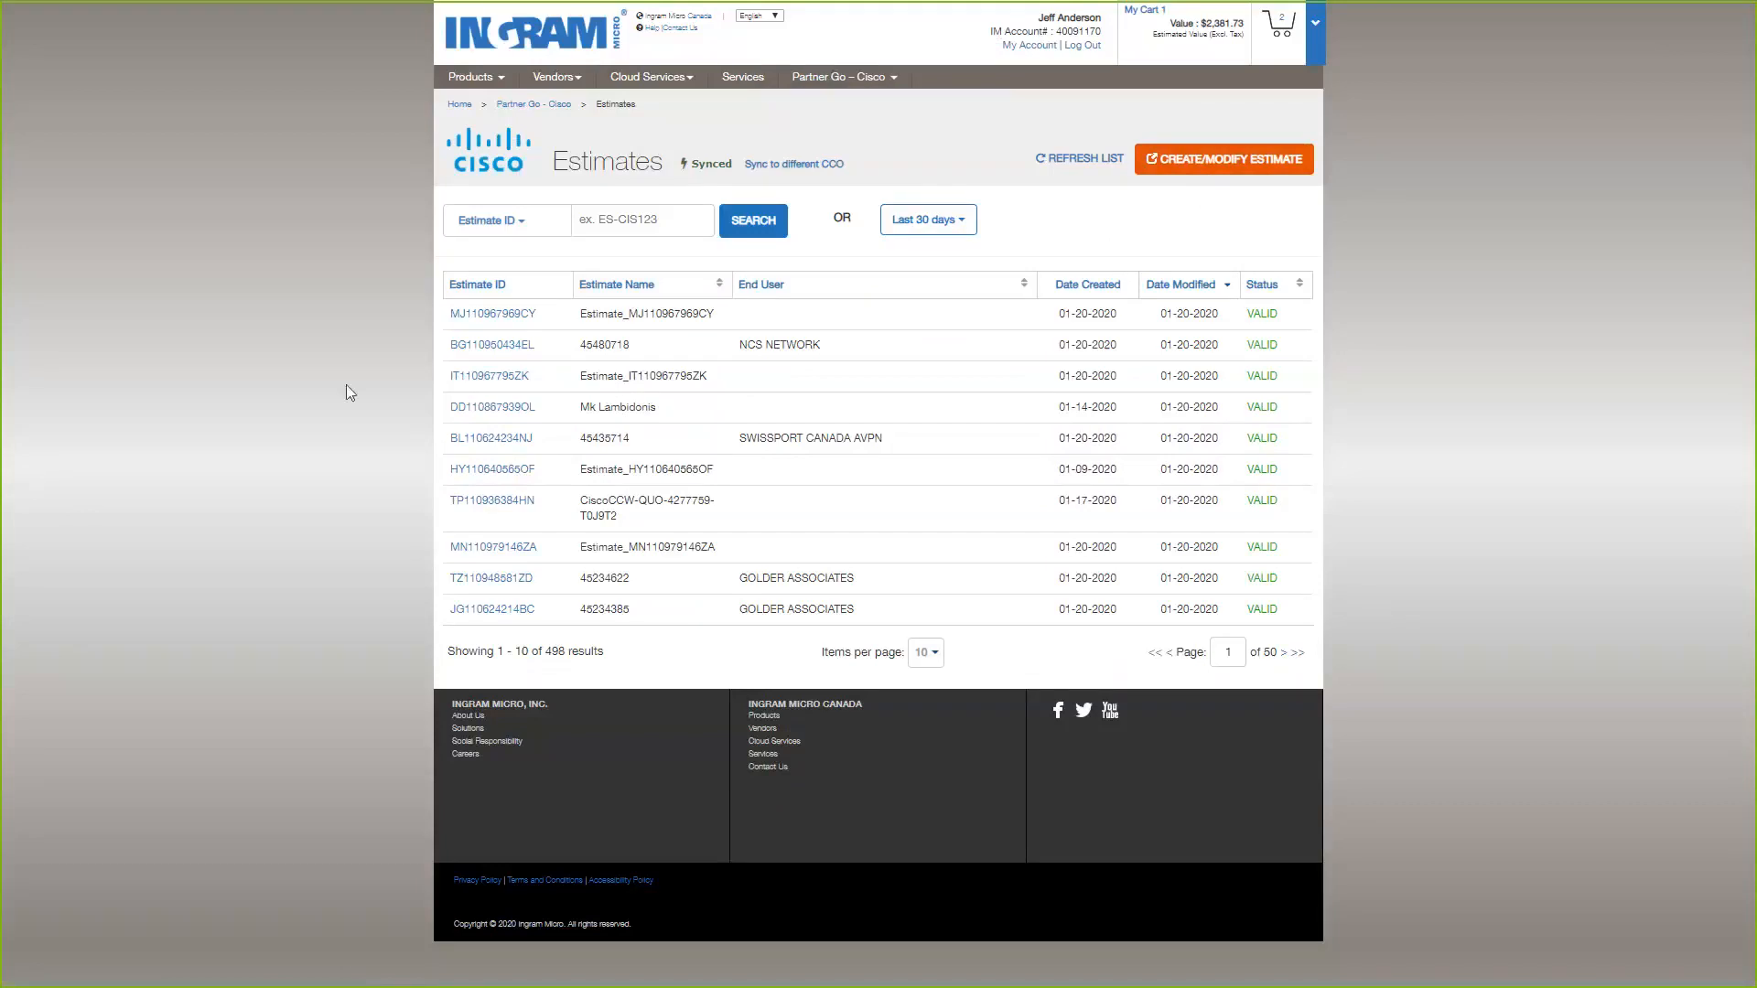
Search the estimates list for estimate ID VH94387572BM.
{"action": "left_click", "coordinate": [639, 220]}
{"action": "type", "text": "VH94387572BM"}
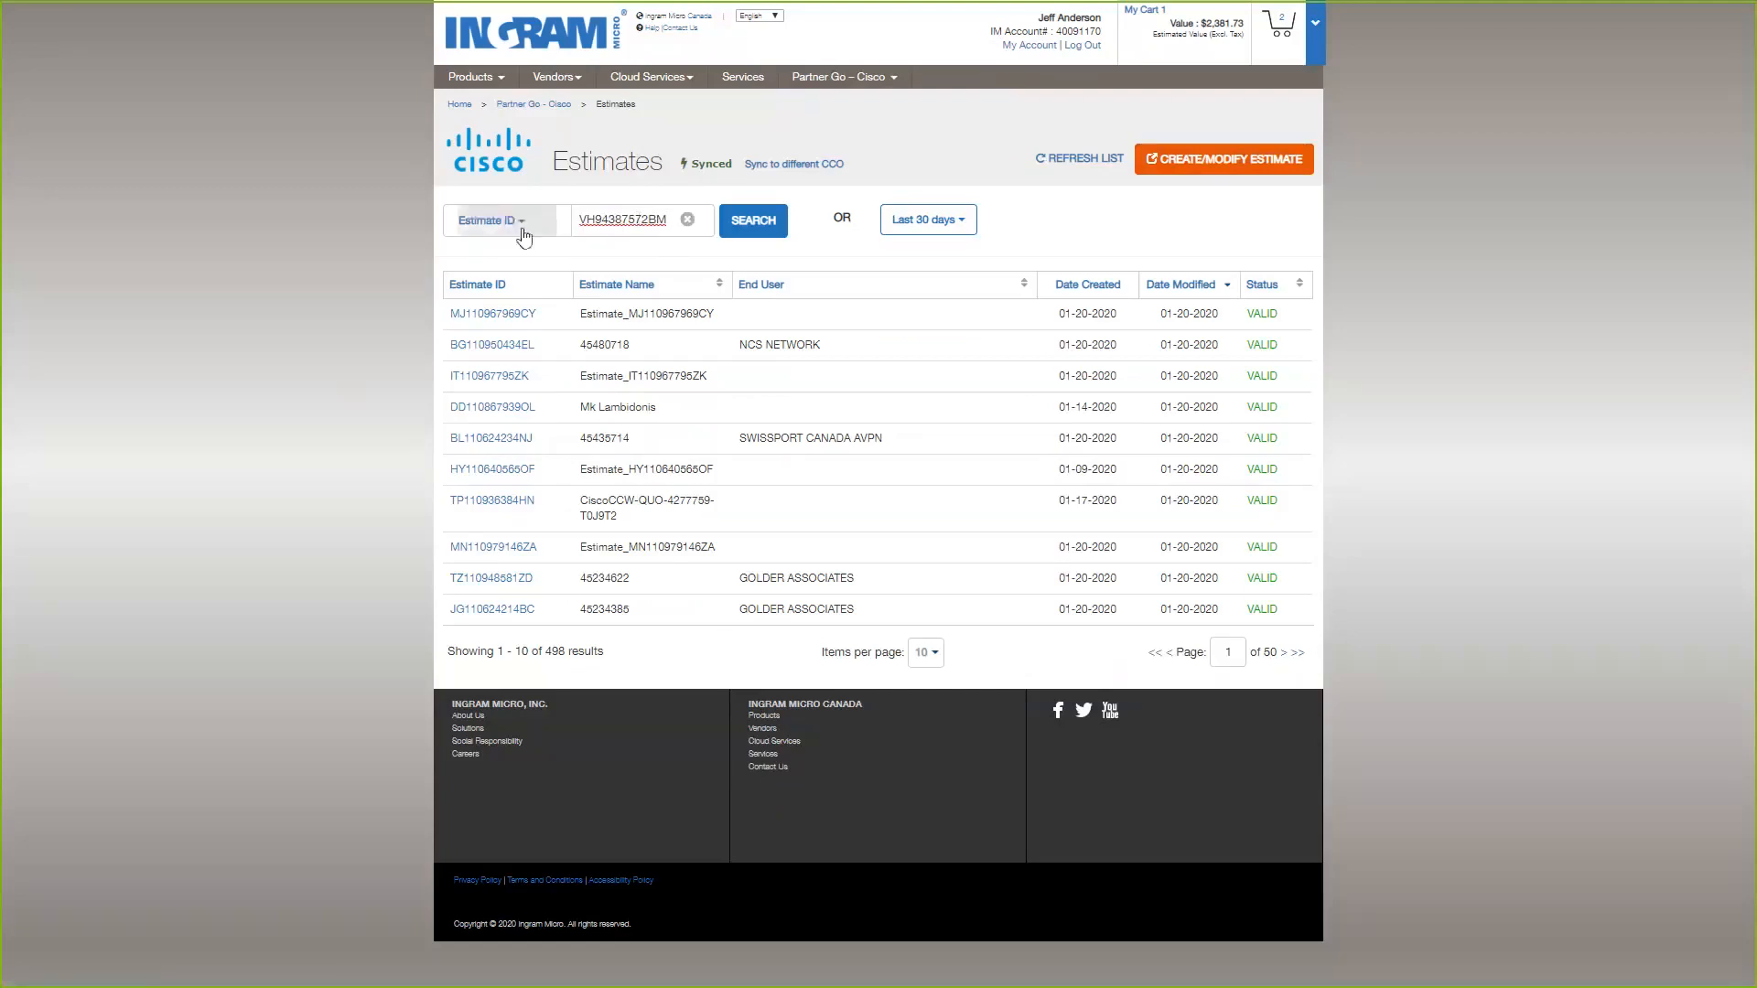
{"action": "left_click", "coordinate": [757, 232]}
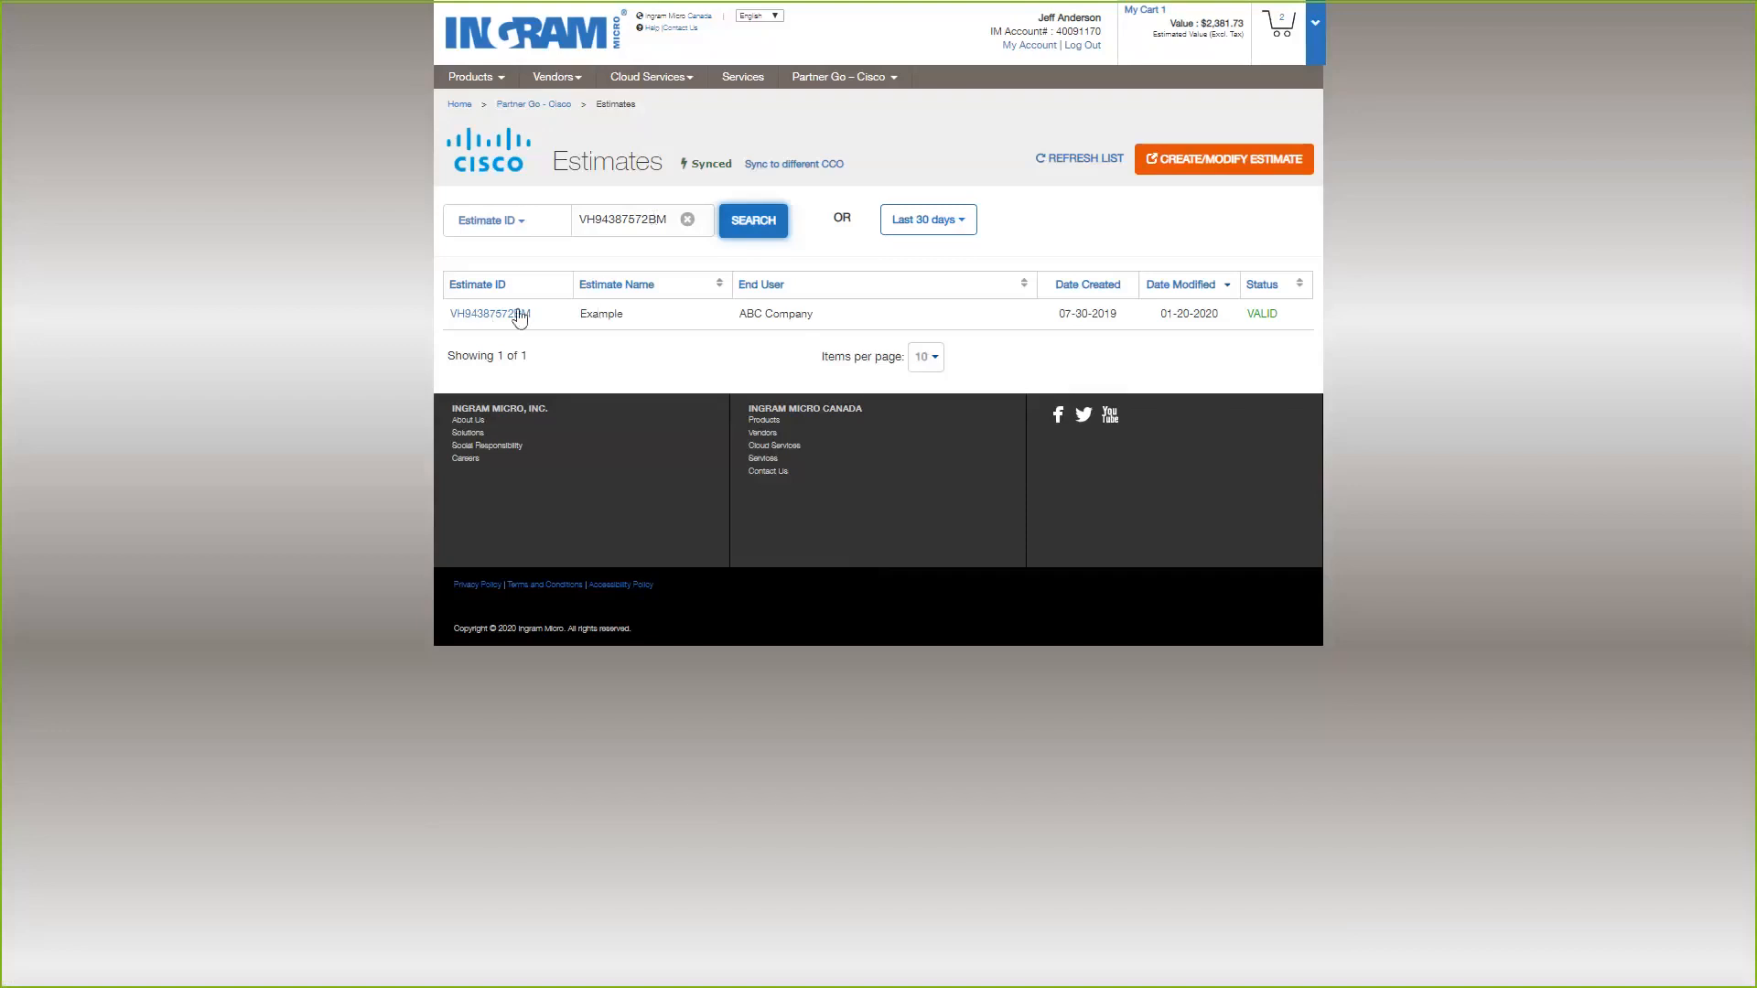
Check the status of estimate VH94387572BM and open its details.
{"action": "left_click", "coordinate": [1260, 311]}
{"action": "double_click", "coordinate": [1260, 311]}
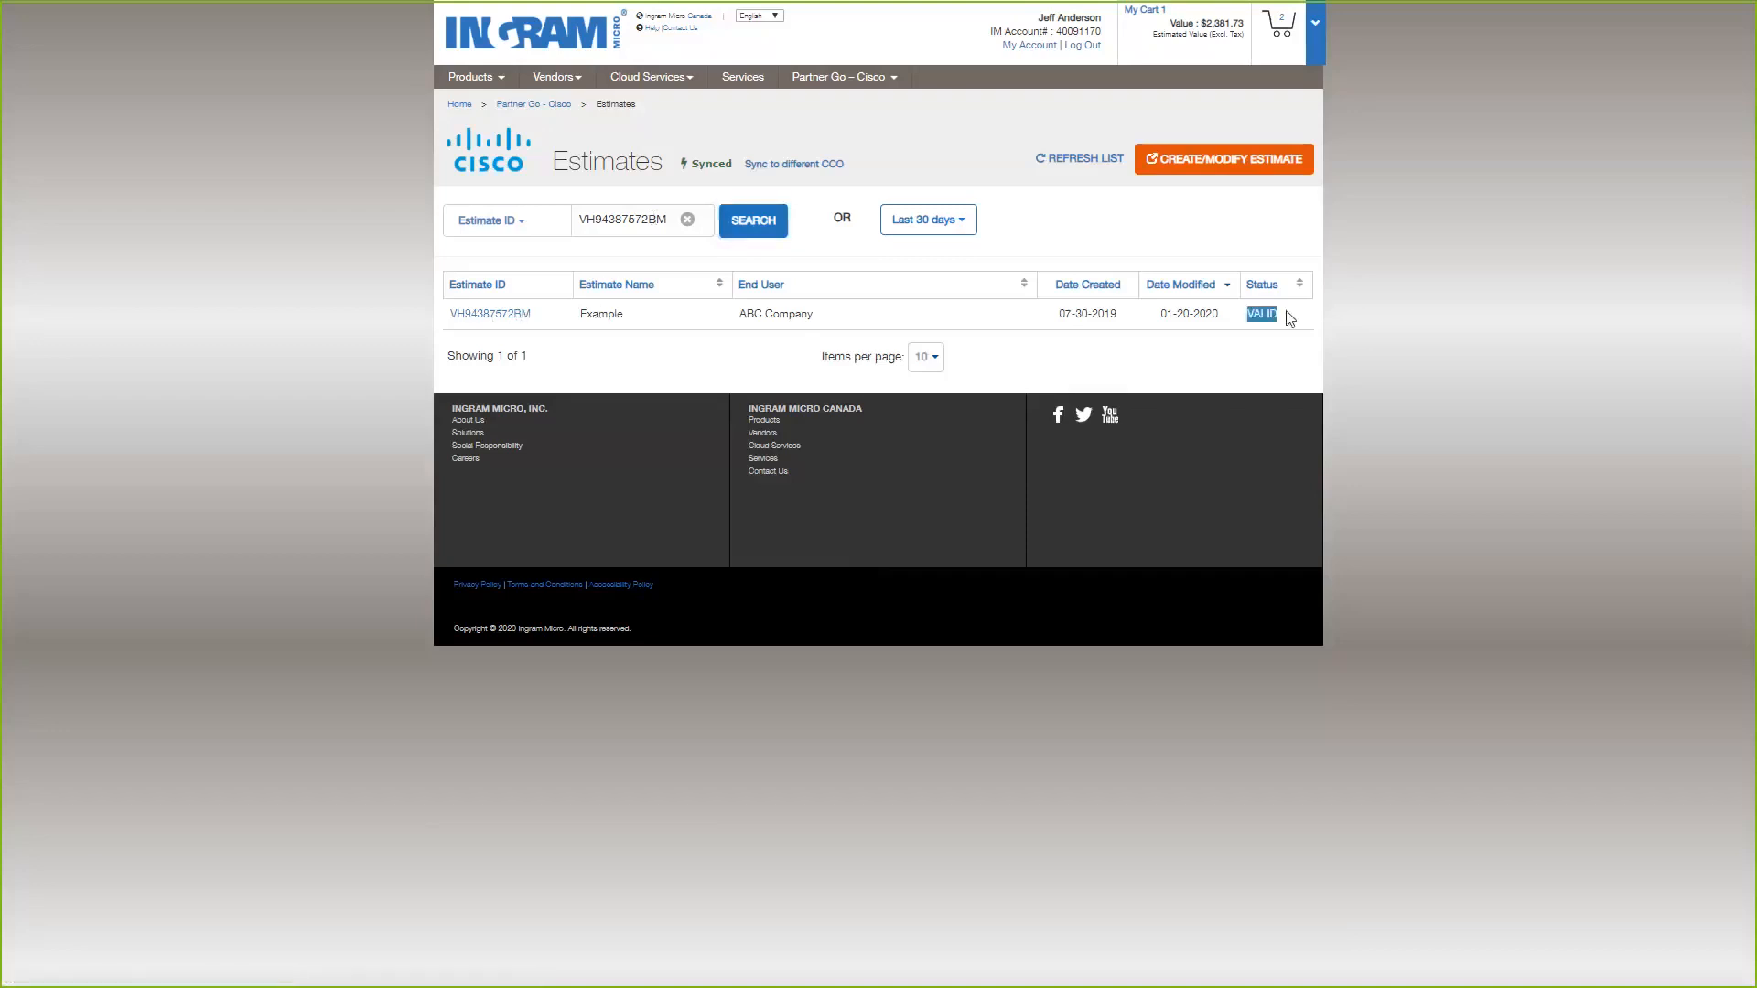
{"action": "left_click", "coordinate": [1272, 320]}
{"action": "double_click", "coordinate": [1256, 316]}
{"action": "left_click", "coordinate": [1262, 318]}
{"action": "left_click", "coordinate": [497, 318]}
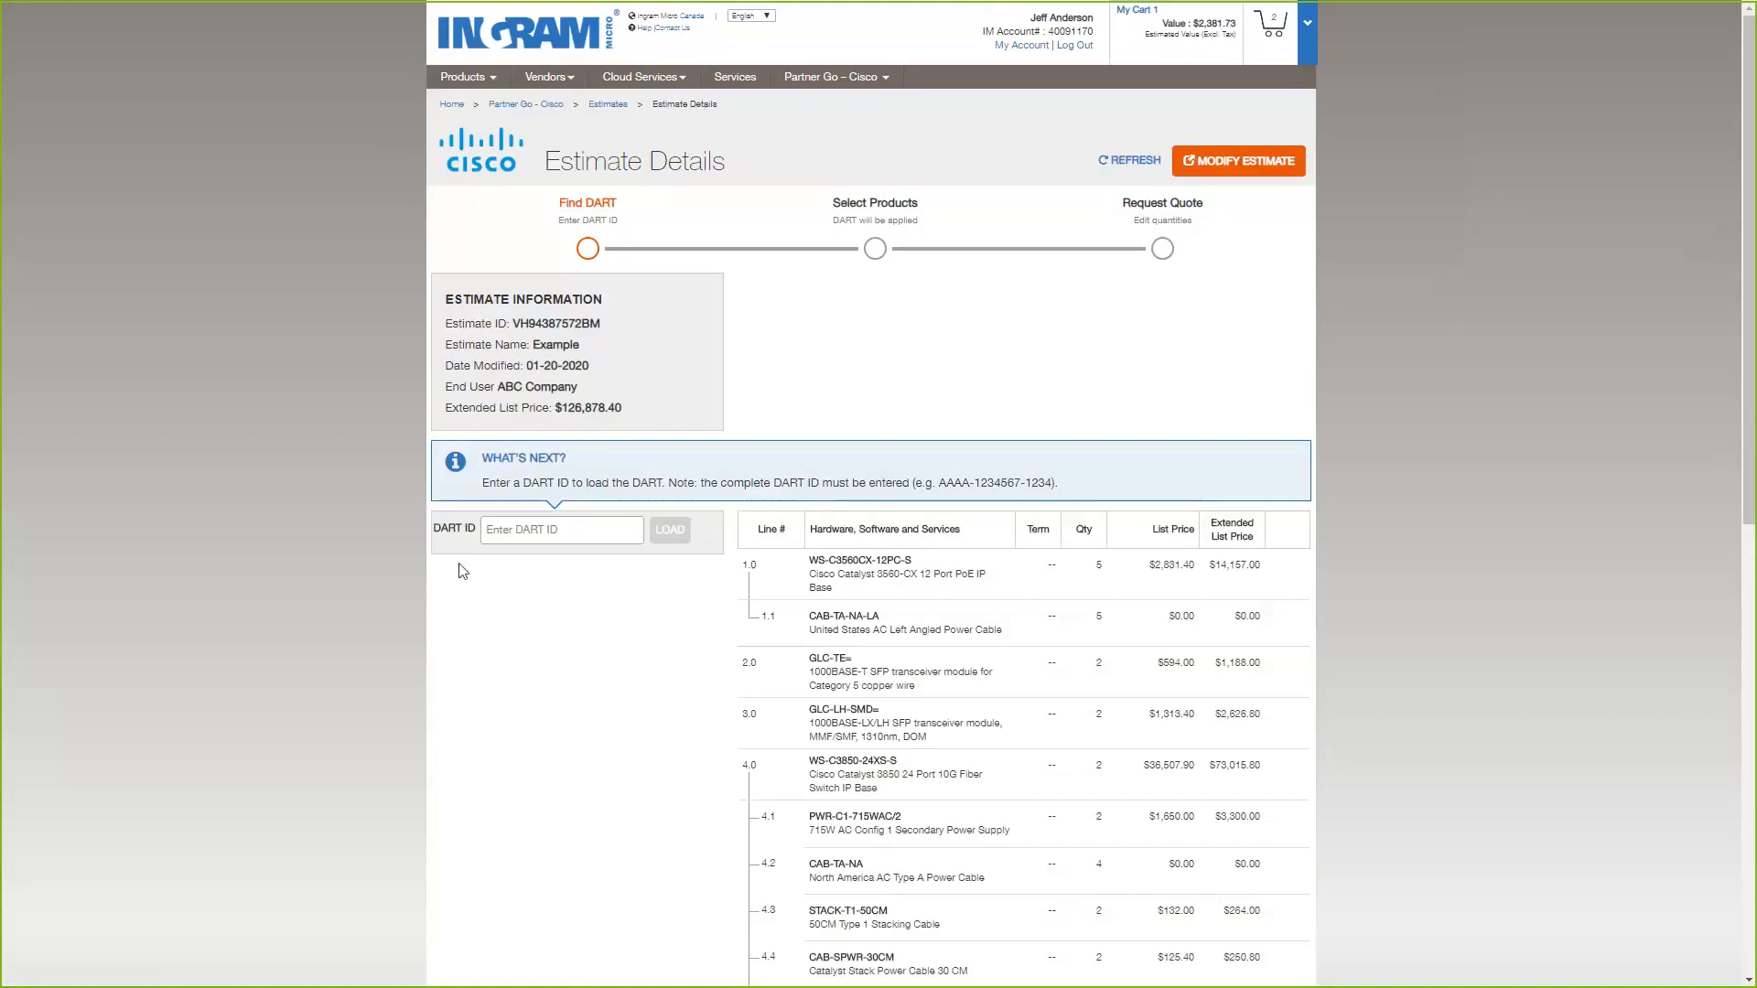
{"action": "left_click", "coordinate": [538, 526]}
{"action": "key", "text": "ctrl+v"}
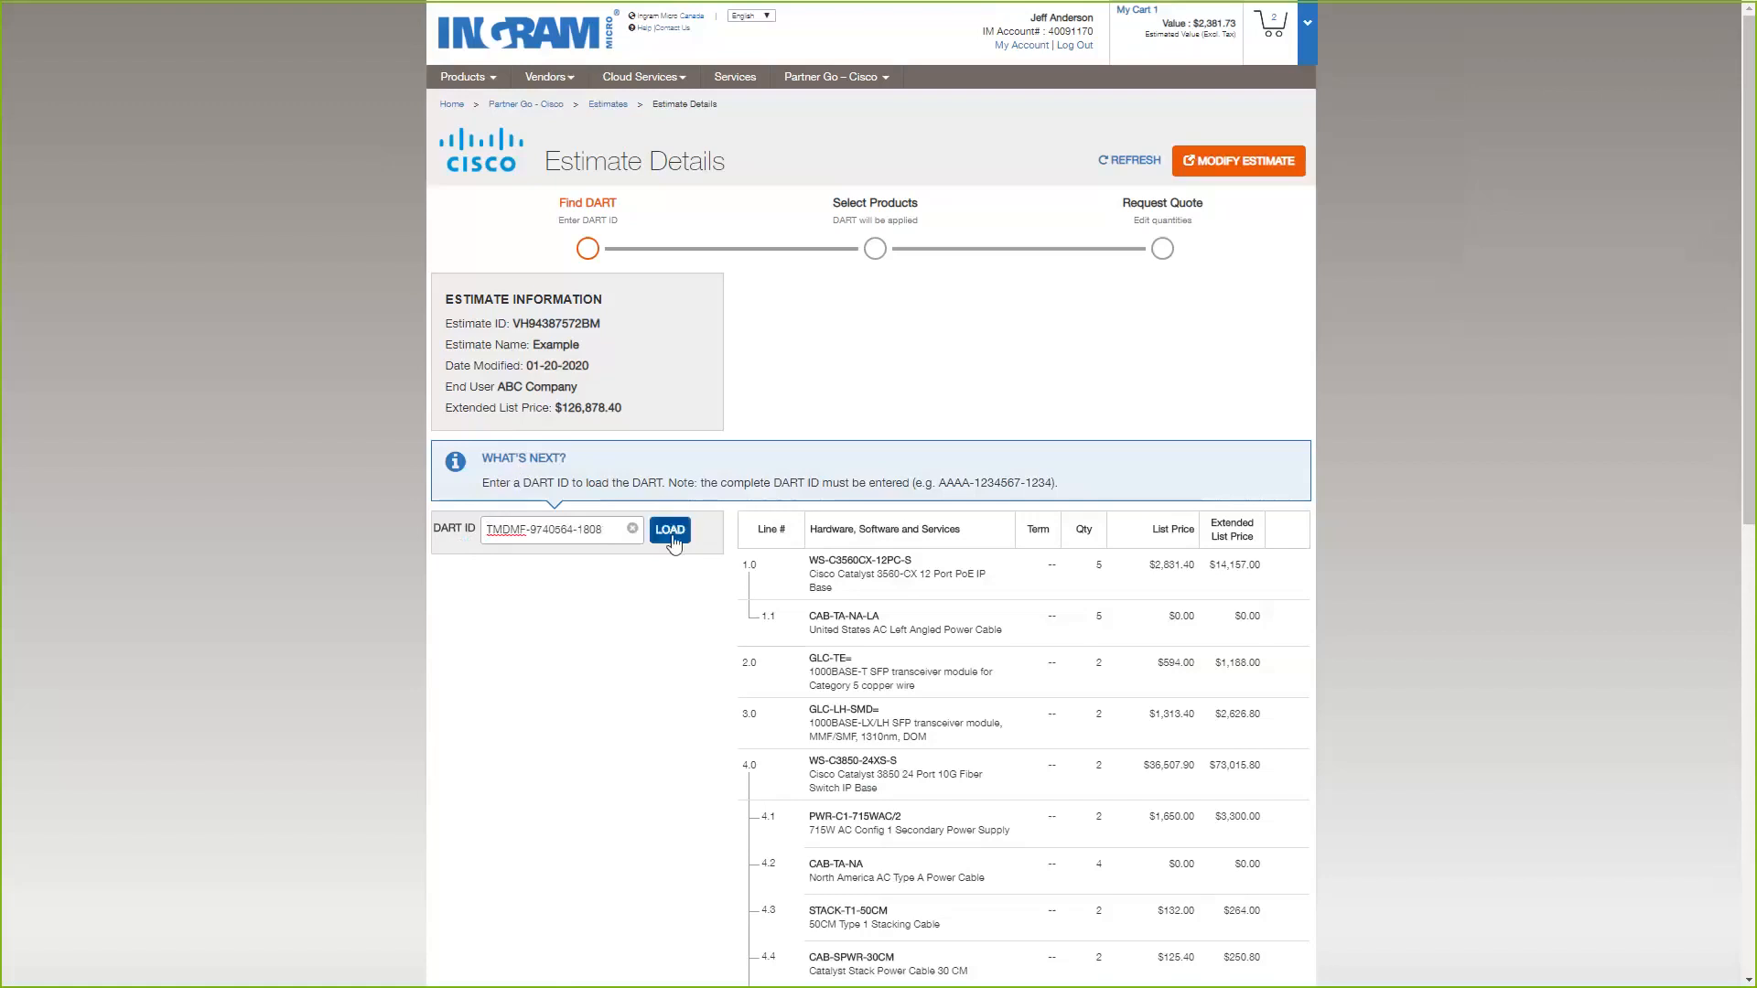
{"action": "left_click", "coordinate": [671, 531]}
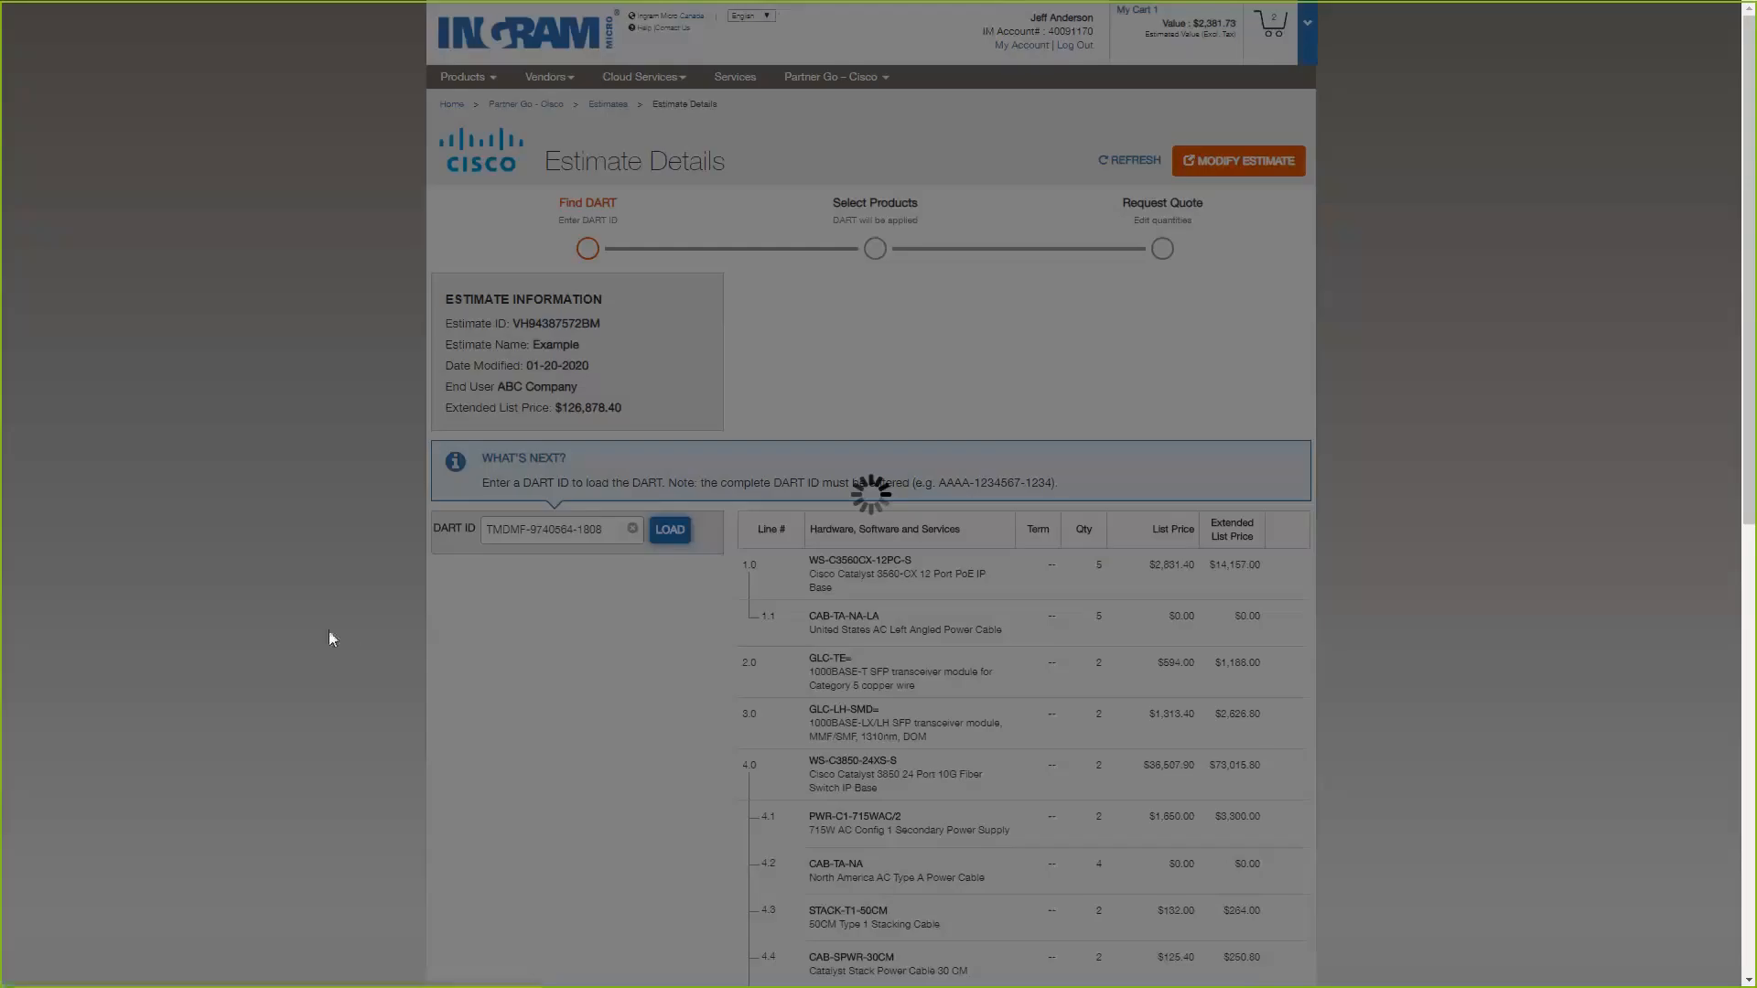
Compare the loaded DART's part numbers and remaining quantities with the product lines of the Example estimate.
{"action": "scroll", "coordinate": [315, 617], "scroll_direction": "down", "scroll_amount": 2}
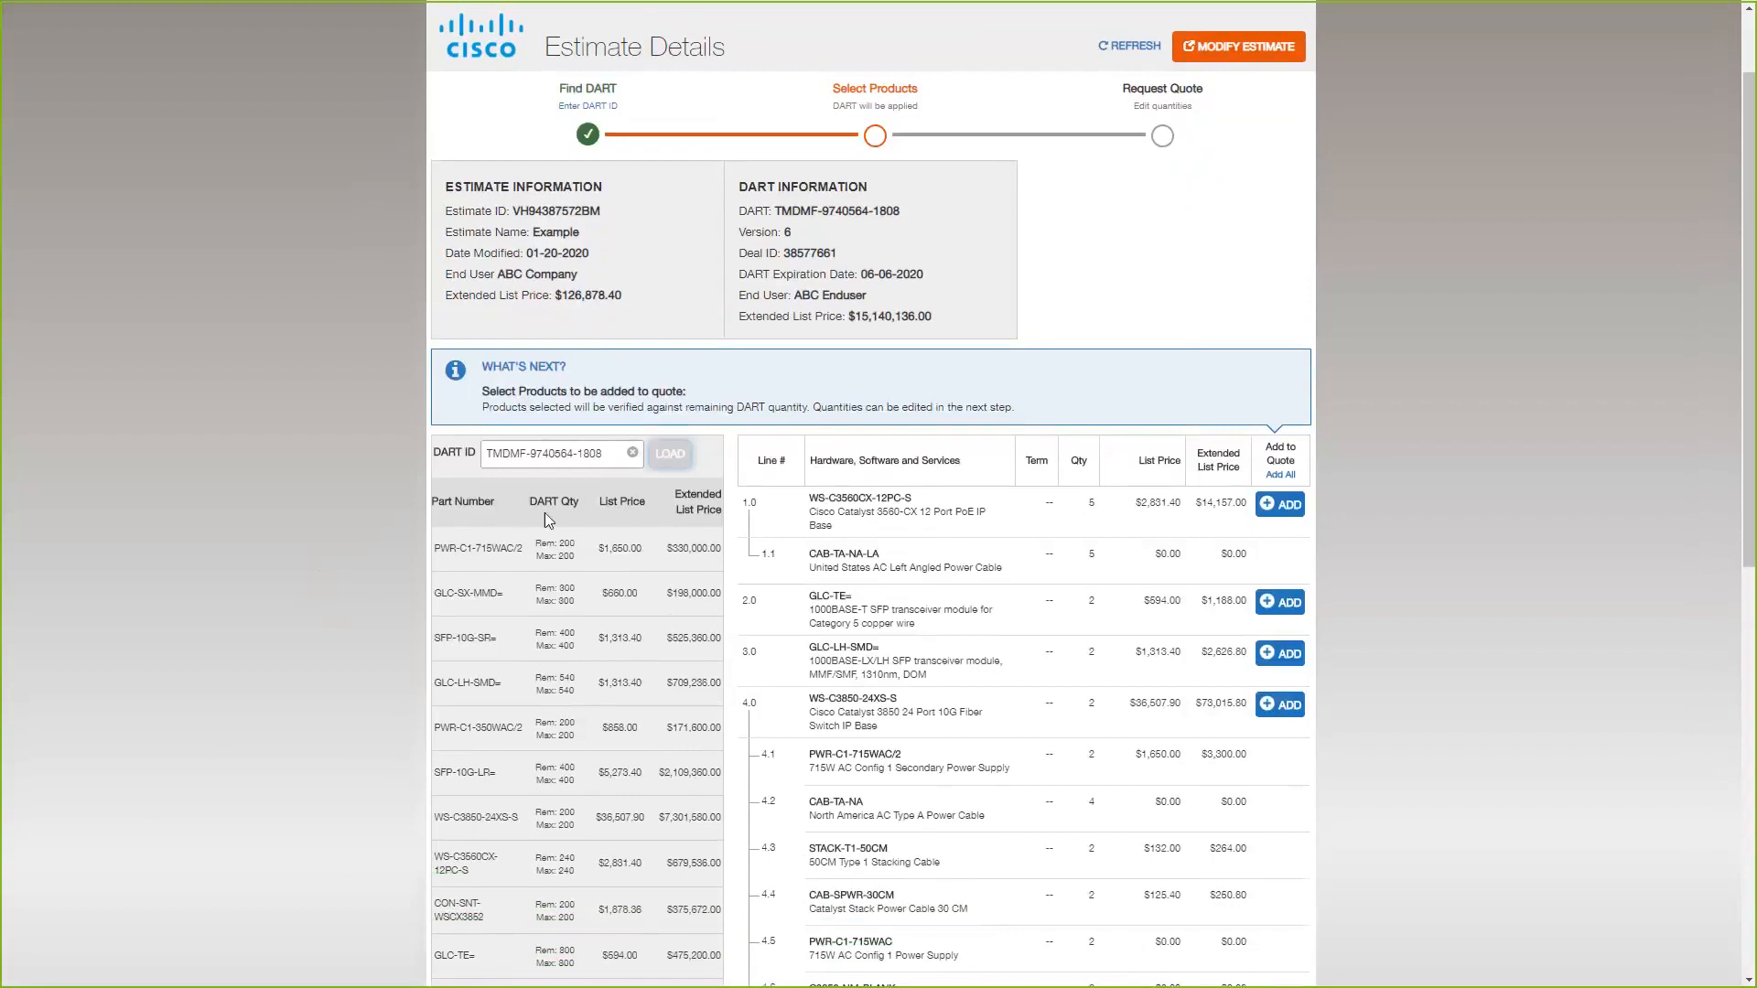
{"action": "scroll", "coordinate": [502, 759], "scroll_direction": "down", "scroll_amount": 5}
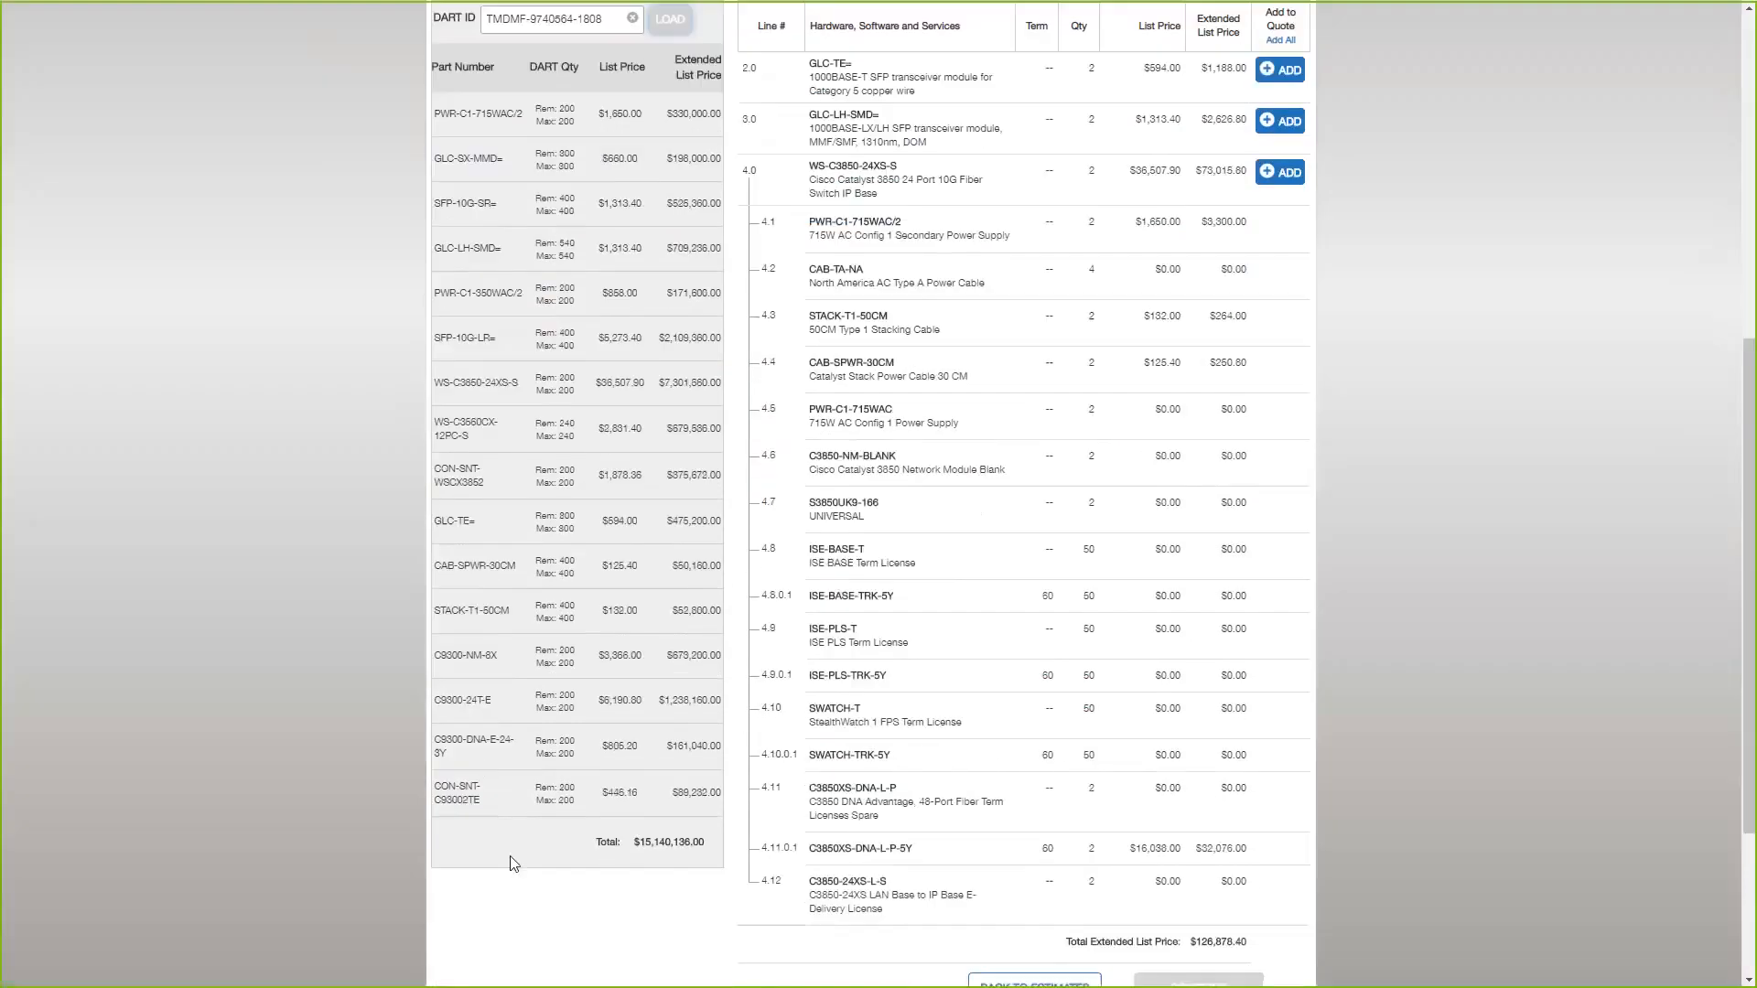
{"action": "scroll", "coordinate": [508, 832], "scroll_direction": "up", "scroll_amount": 5}
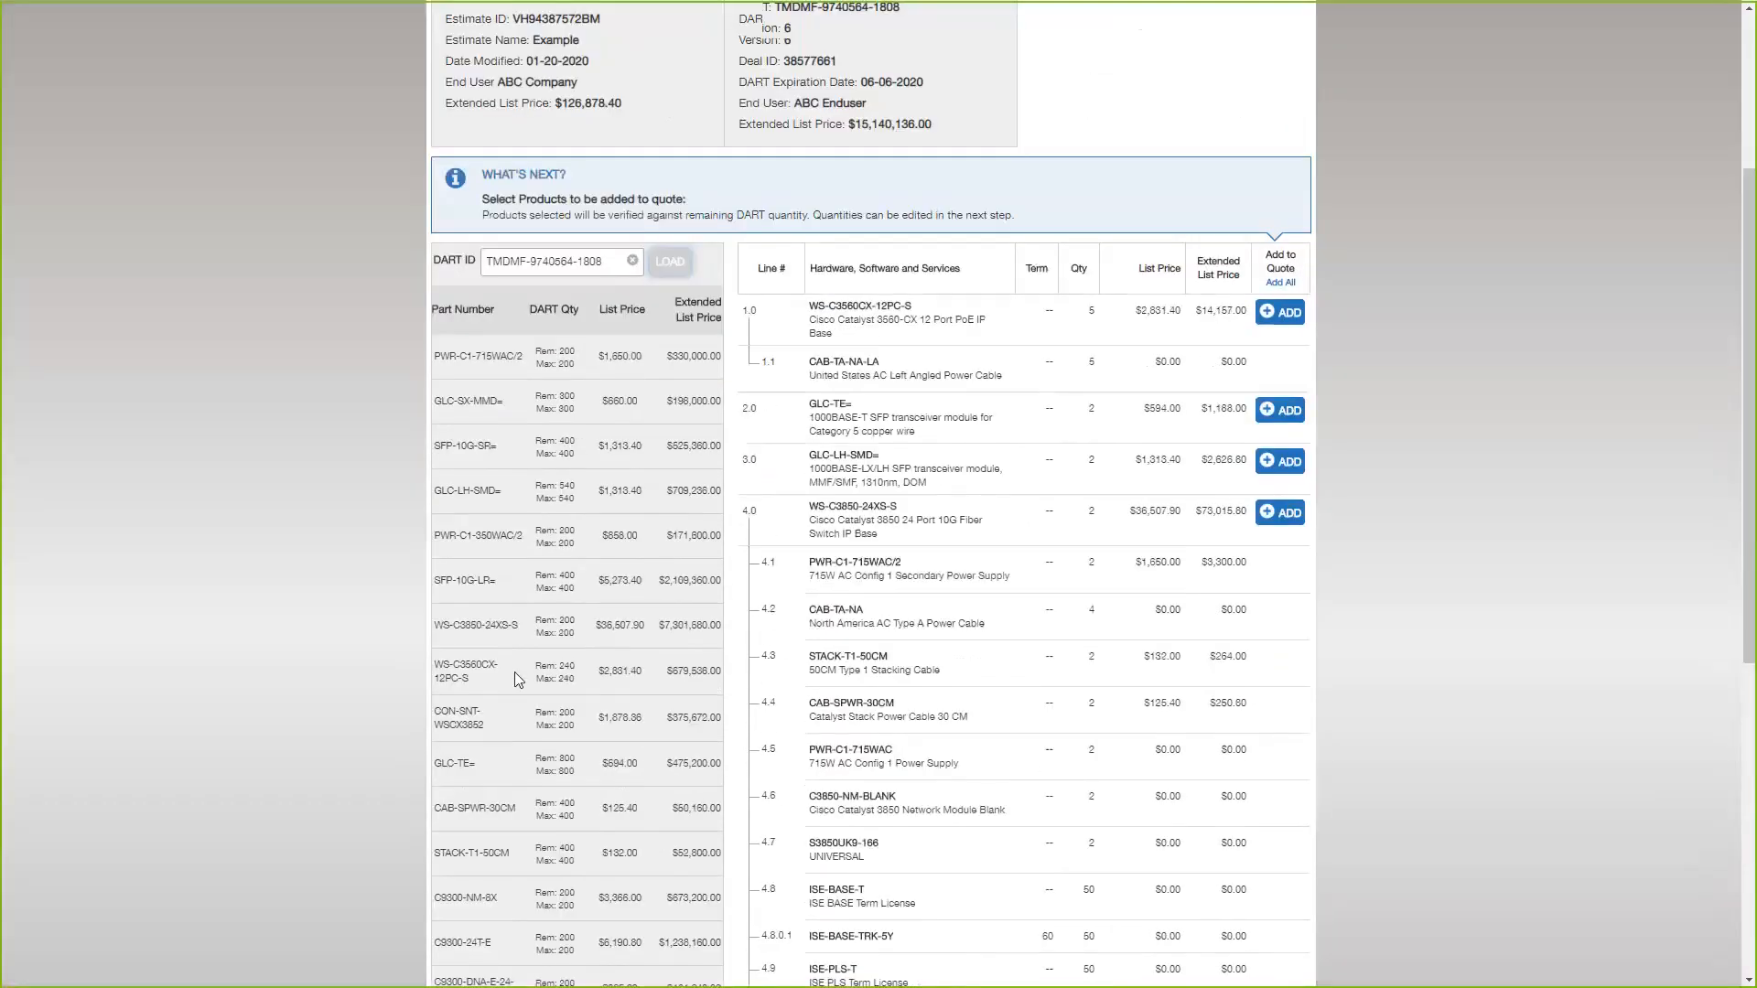
{"action": "scroll", "coordinate": [515, 672], "scroll_direction": "up", "scroll_amount": 1}
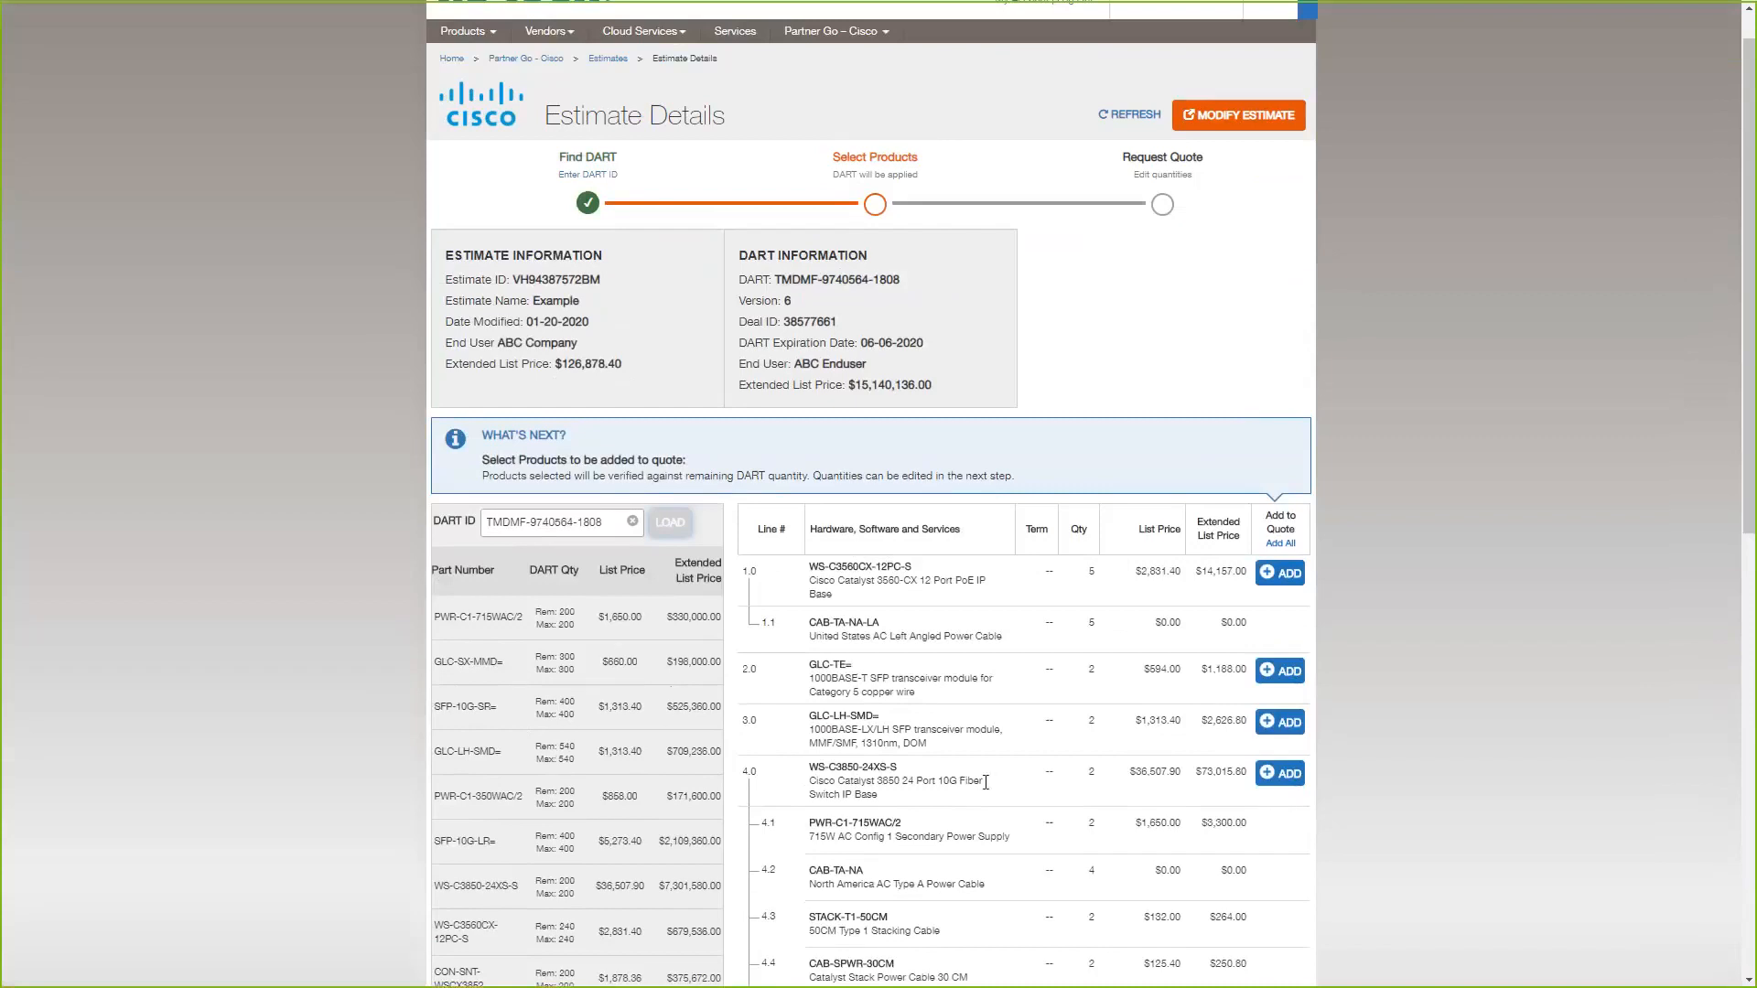
{"action": "scroll", "coordinate": [890, 693], "scroll_direction": "down", "scroll_amount": 1}
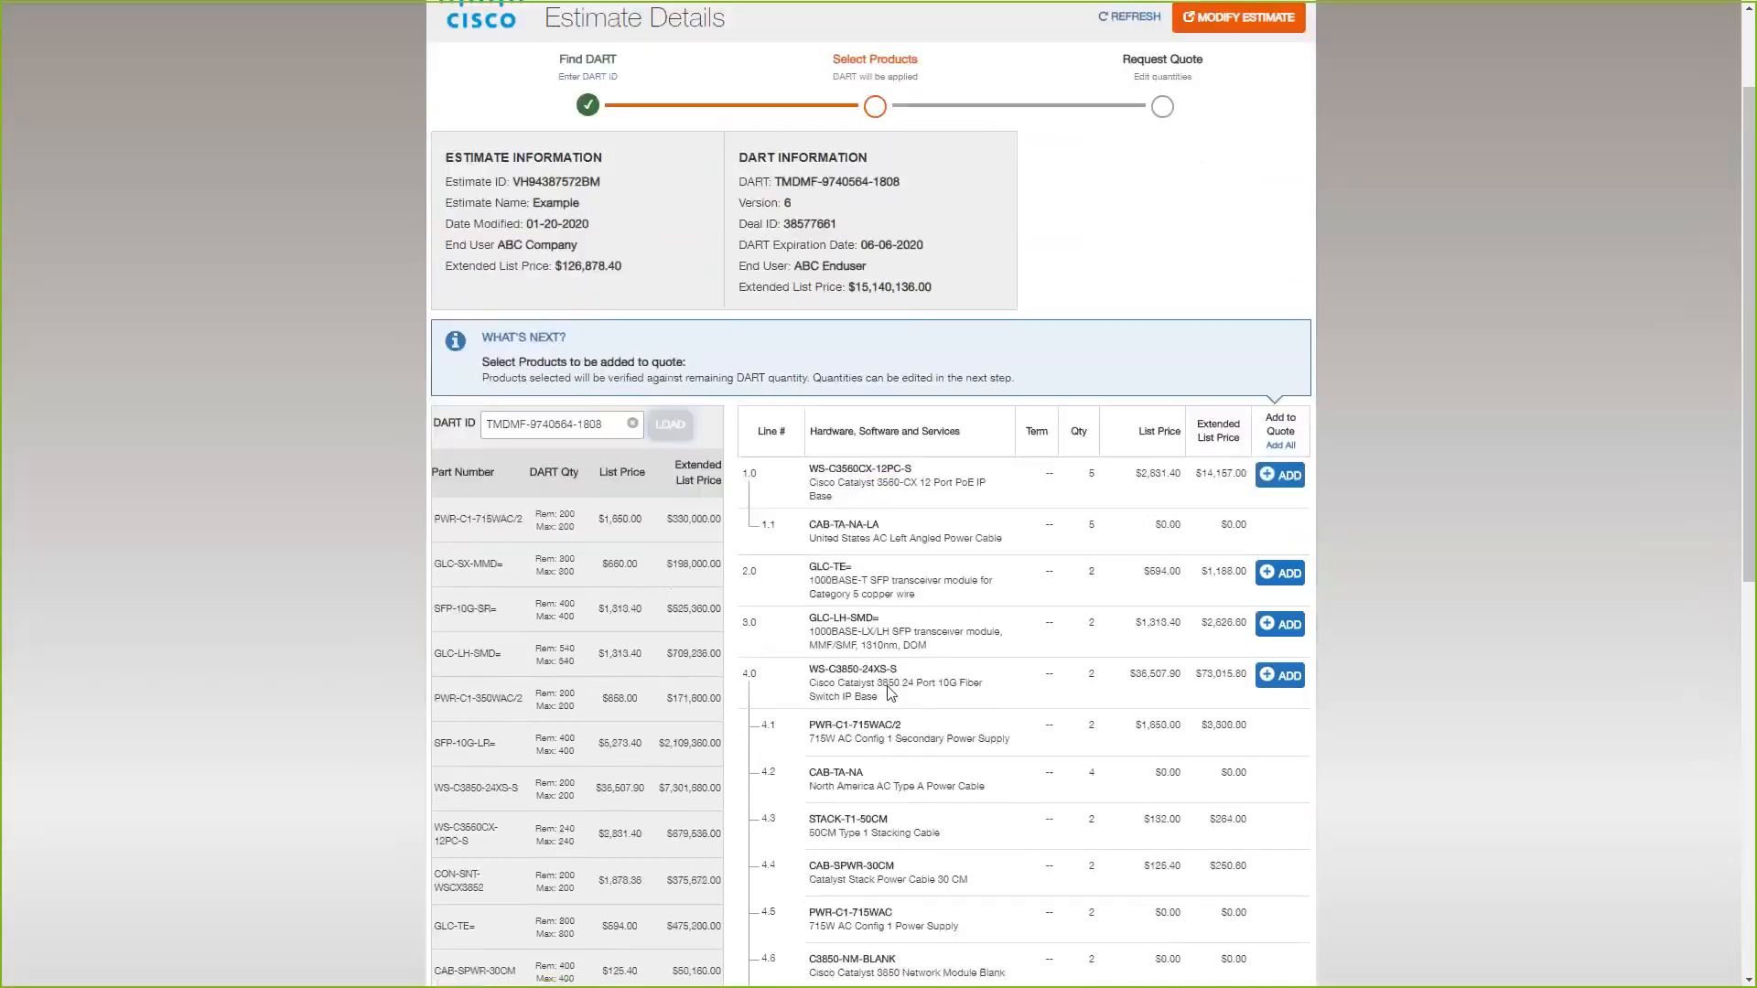
{"action": "scroll", "coordinate": [890, 693], "scroll_direction": "down", "scroll_amount": 4}
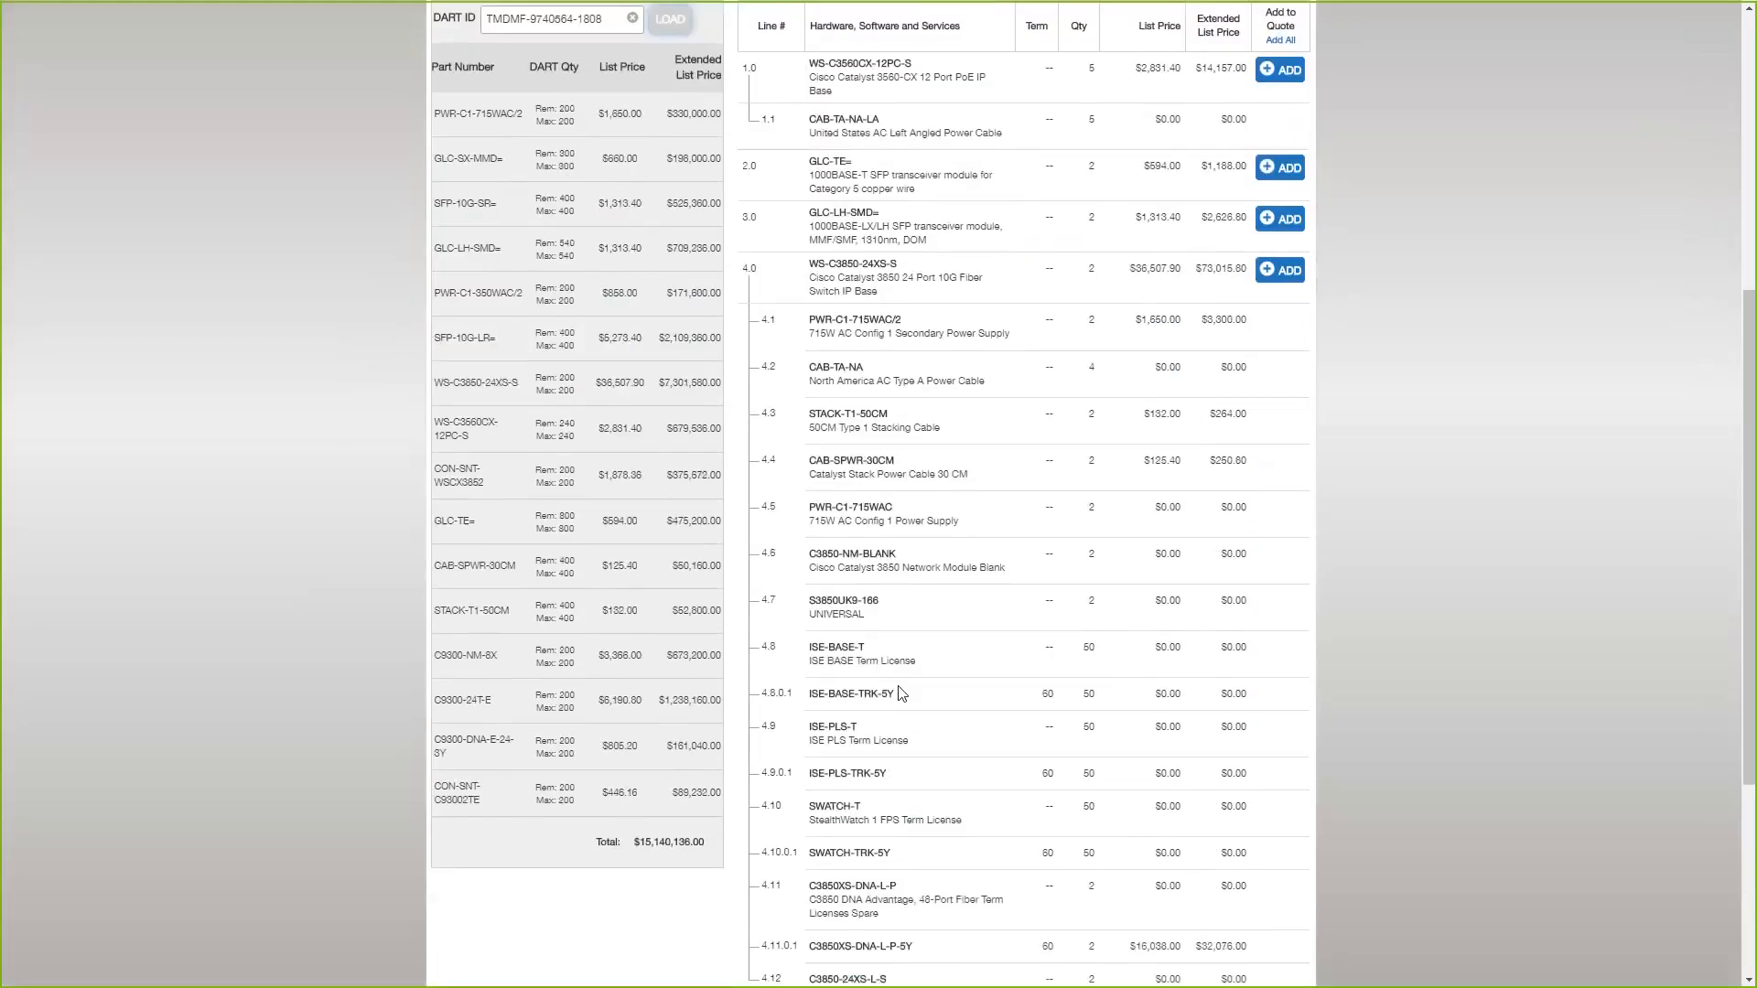
{"action": "scroll", "coordinate": [902, 694], "scroll_direction": "up", "scroll_amount": 5}
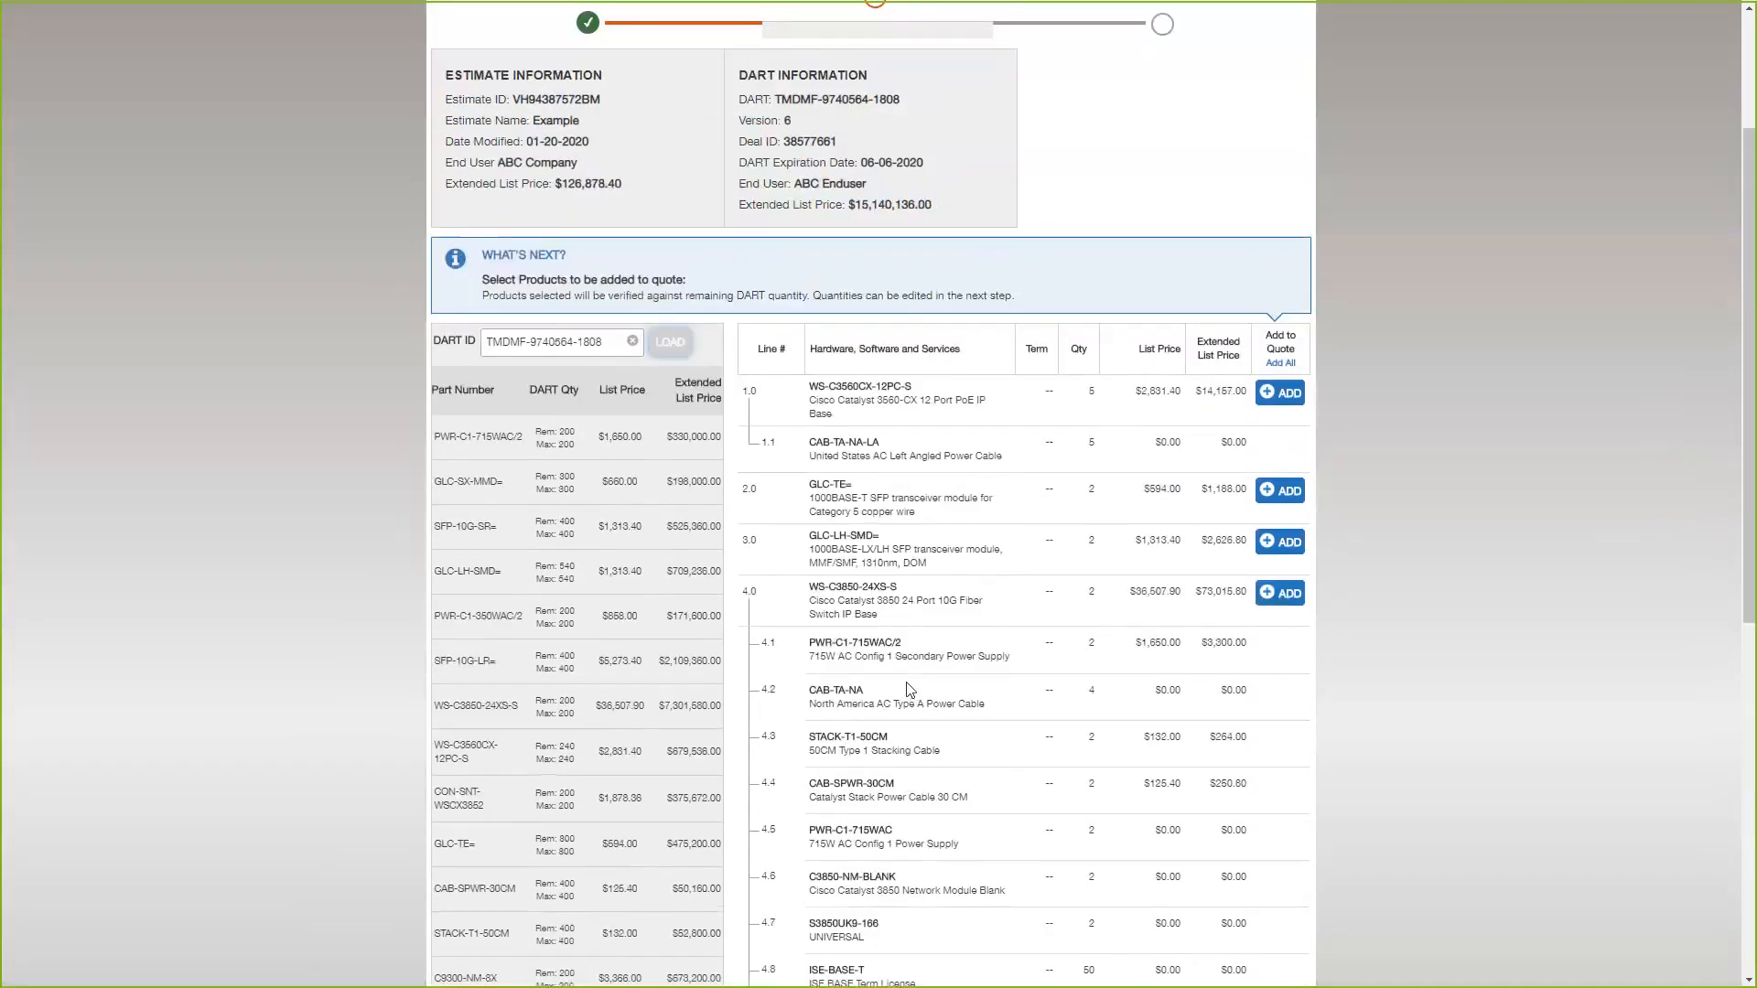
{"action": "scroll", "coordinate": [912, 688], "scroll_direction": "up", "scroll_amount": 1}
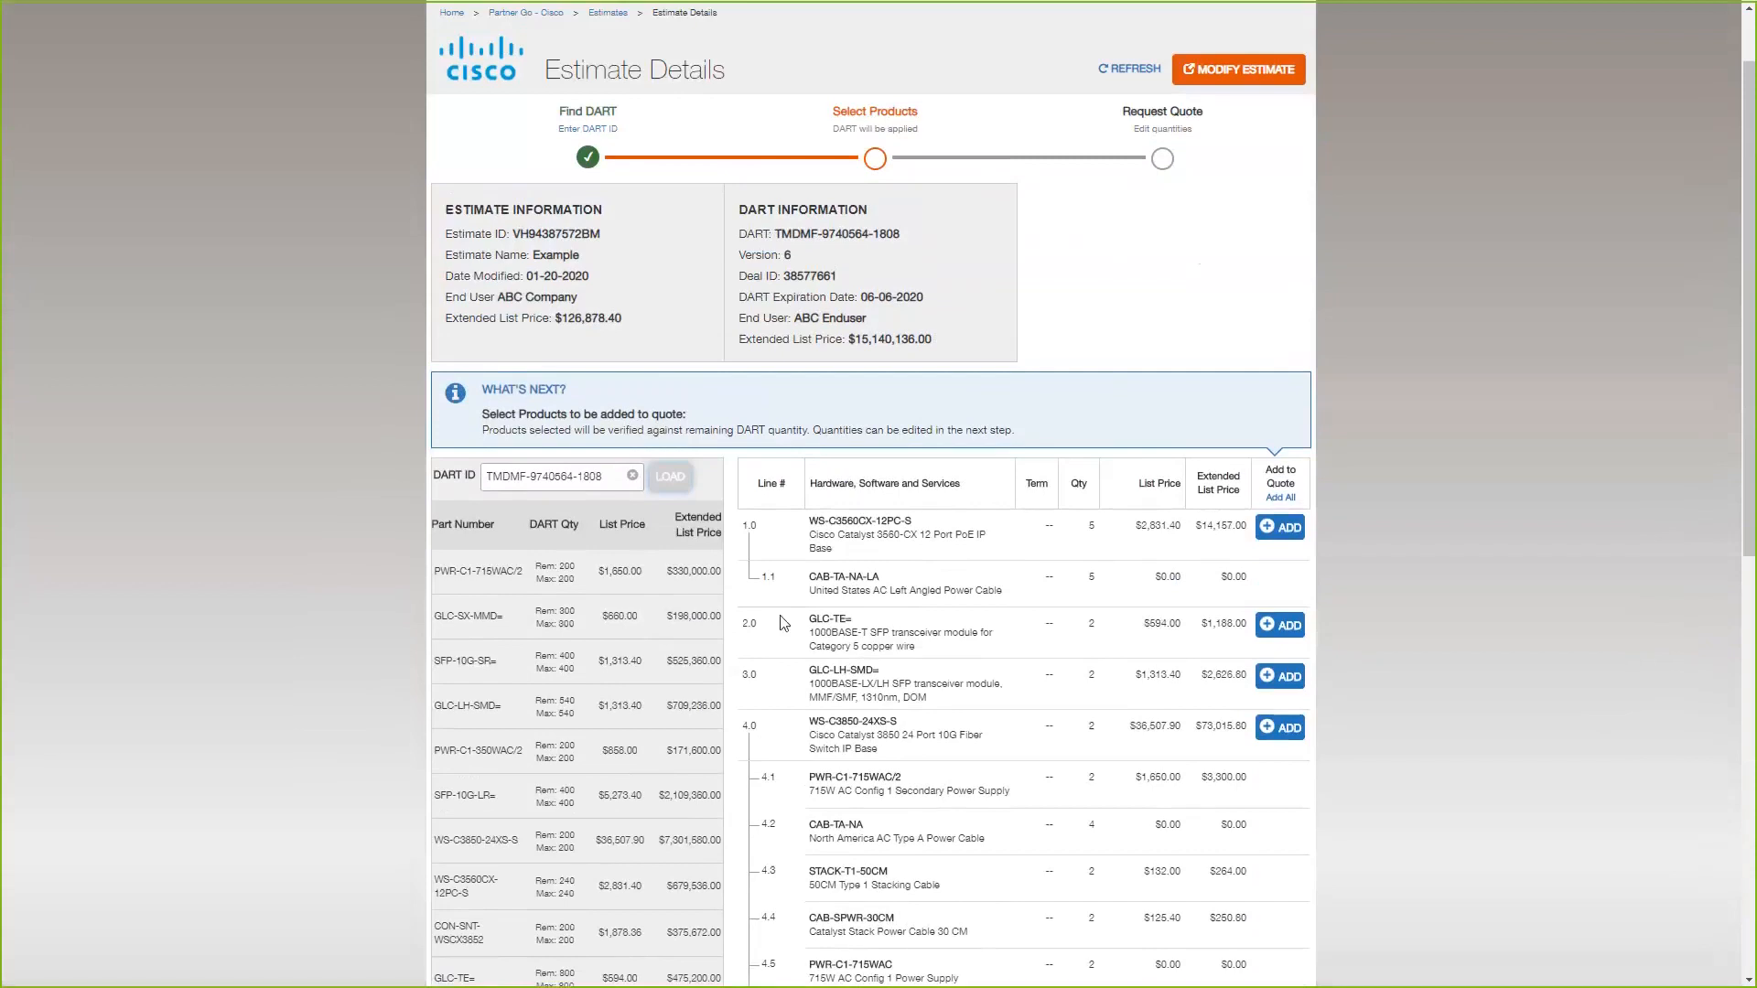
{"action": "scroll", "coordinate": [457, 727], "scroll_direction": "up", "scroll_amount": 1}
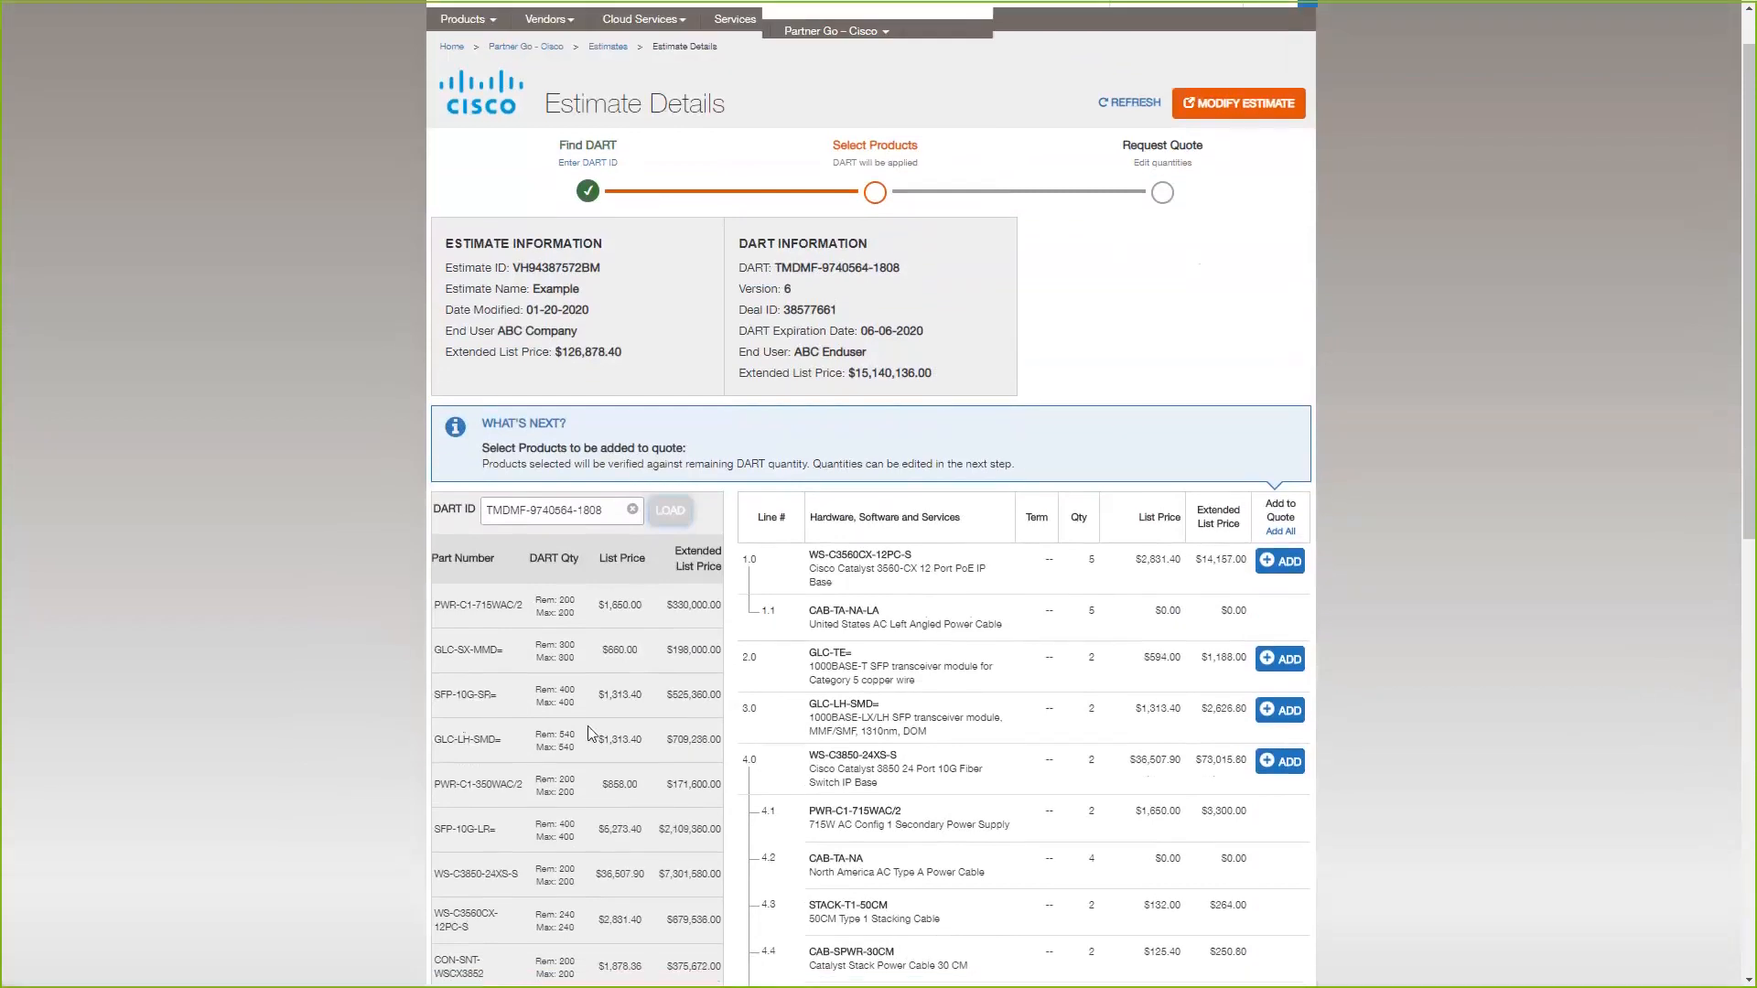
{"action": "scroll", "coordinate": [561, 503], "scroll_direction": "down", "scroll_amount": 2}
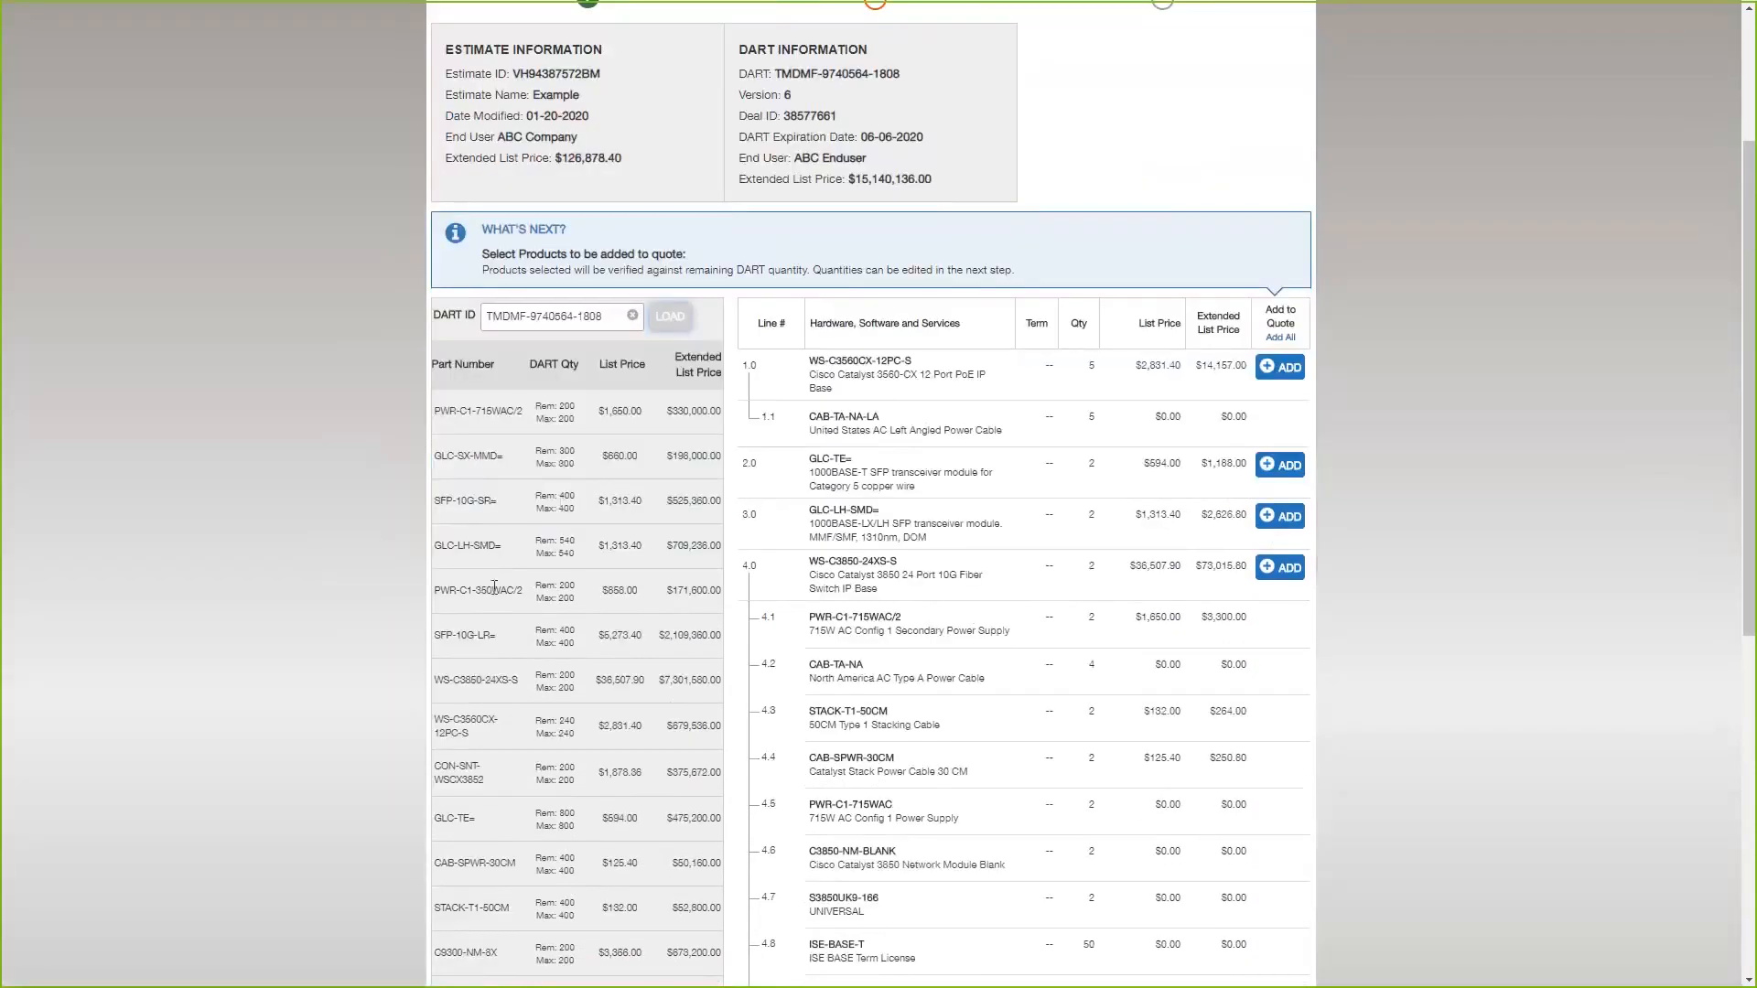
{"action": "scroll", "coordinate": [688, 698], "scroll_direction": "up", "scroll_amount": 1}
{"action": "scroll", "coordinate": [688, 698], "scroll_direction": "up", "scroll_amount": 2}
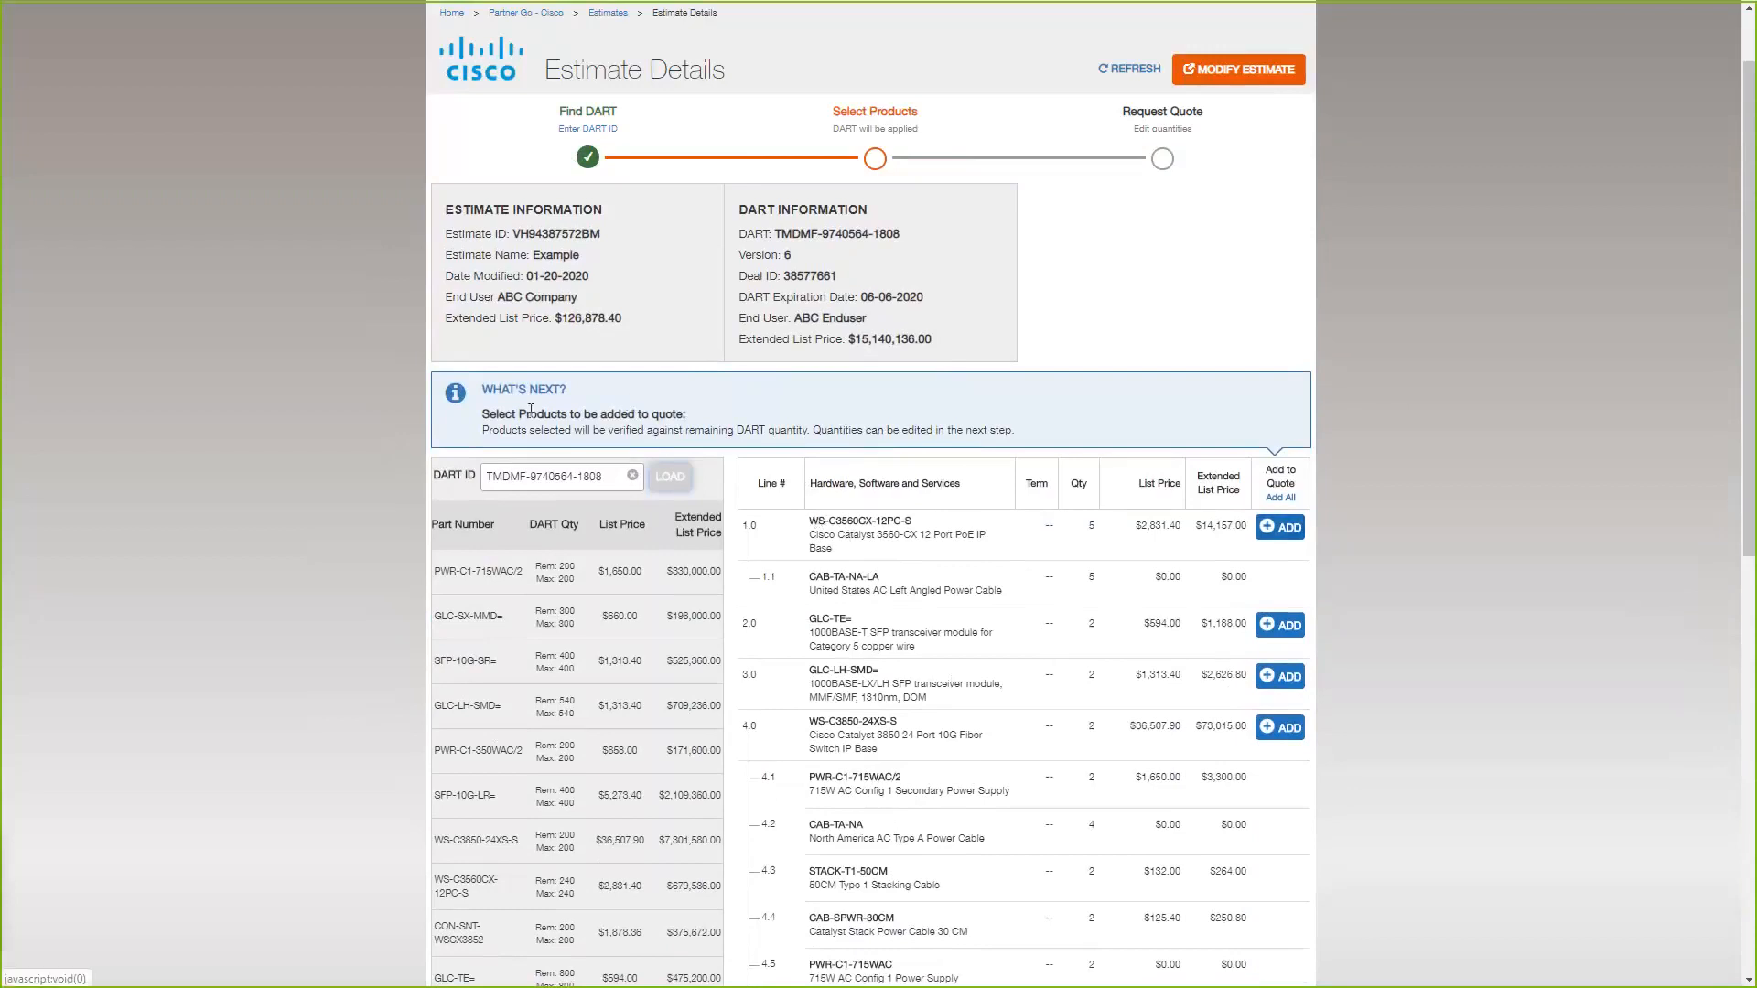
Add lines 1.0 (WS-C3560CX-12PC-S) and 2.0 (GLC-TE=) to the quote, and apply Add All to the remaining estimate lines.
{"action": "left_click", "coordinate": [1285, 528]}
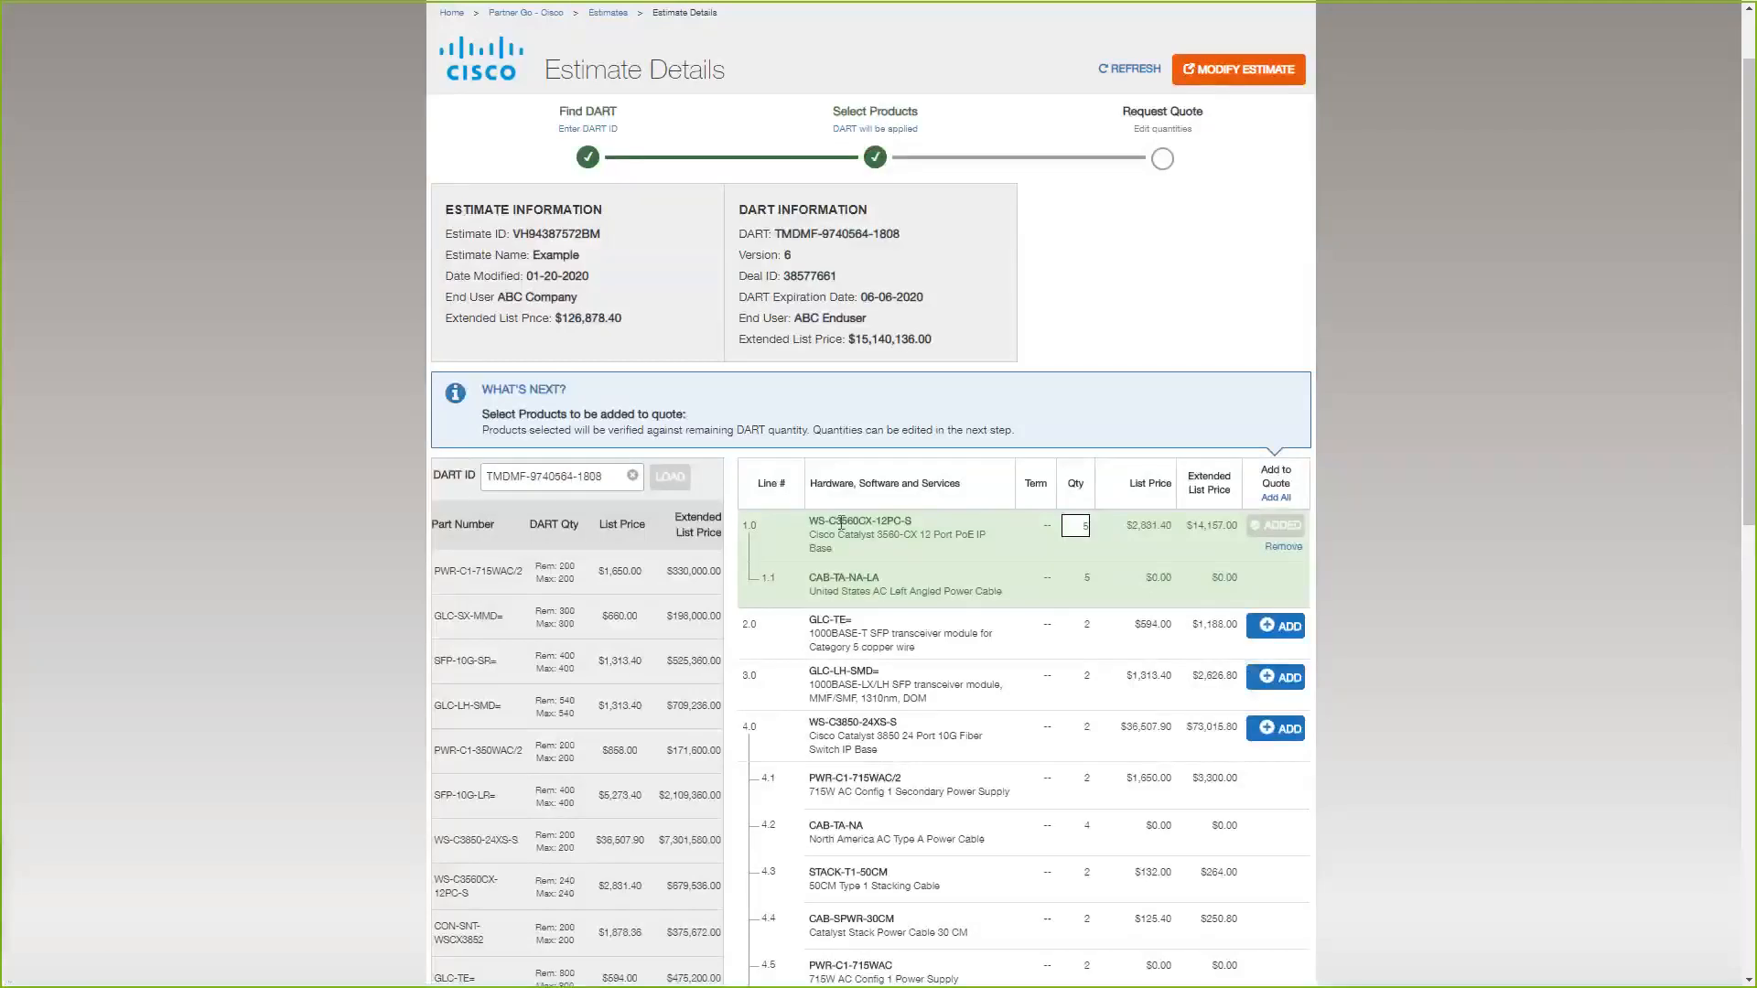
{"action": "left_click_drag", "start_coordinate": [809, 521], "coordinate": [906, 522]}
{"action": "left_click", "coordinate": [1082, 524]}
{"action": "scroll", "coordinate": [574, 617], "scroll_direction": "down", "scroll_amount": 1}
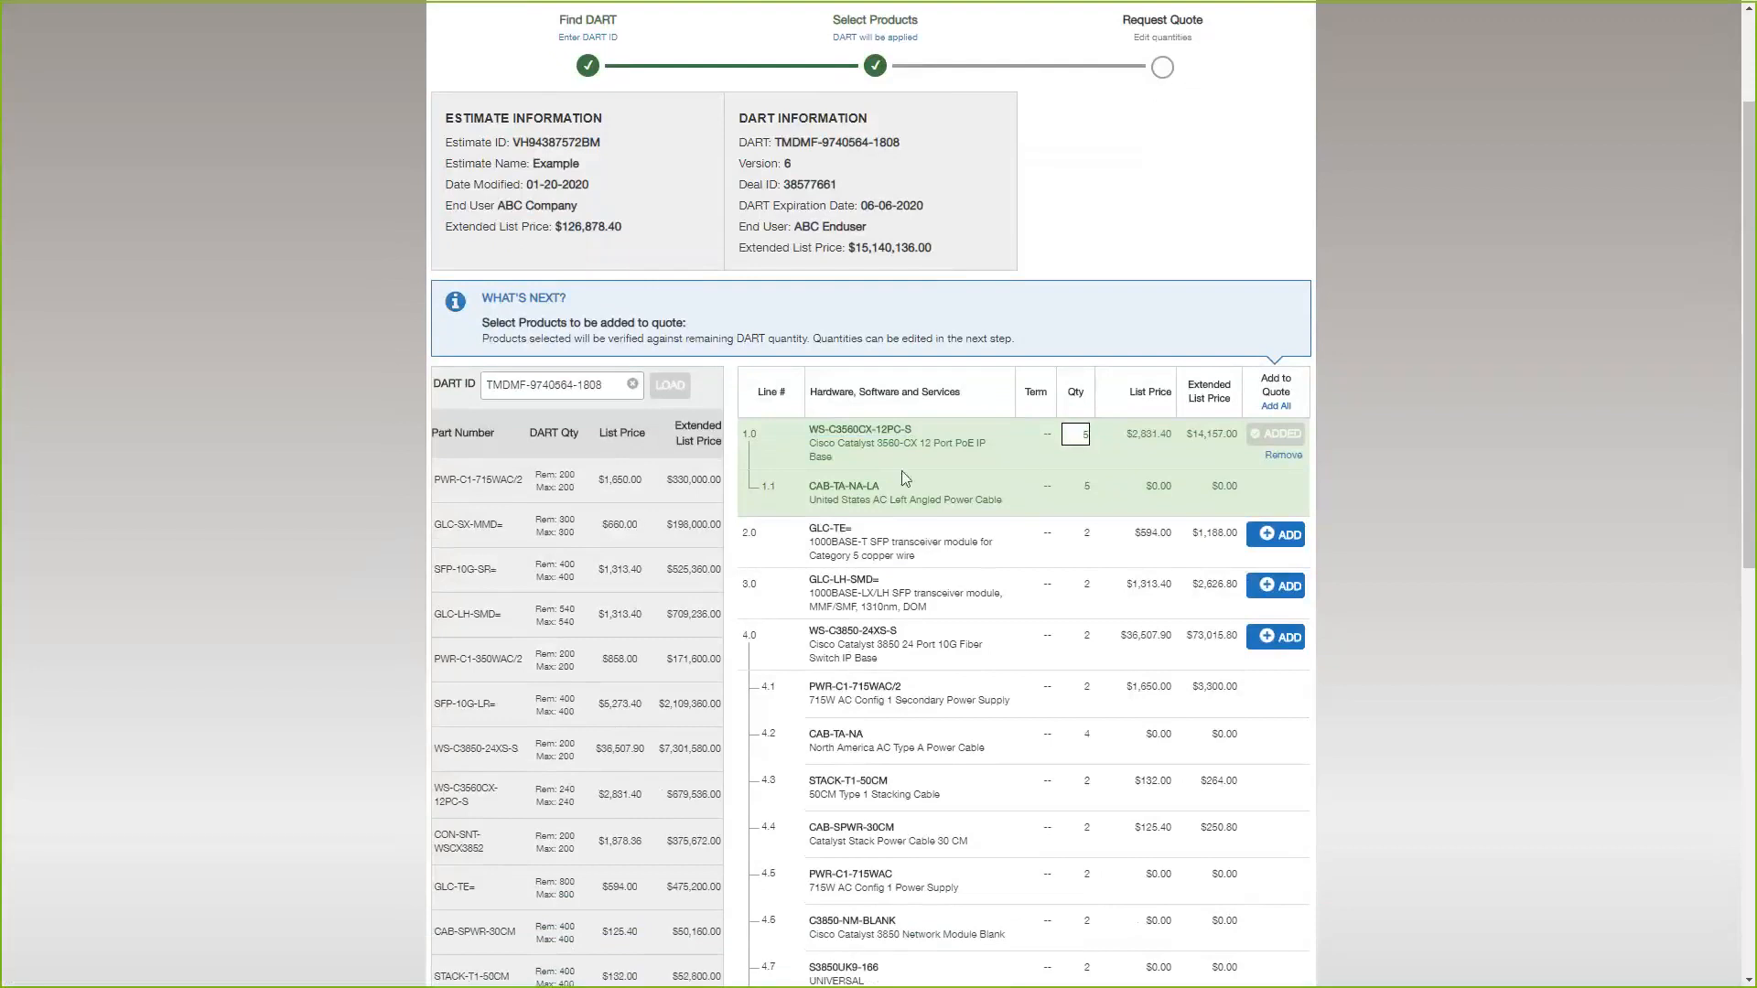
{"action": "scroll", "coordinate": [765, 529], "scroll_direction": "up", "scroll_amount": 1}
{"action": "left_click", "coordinate": [1276, 626]}
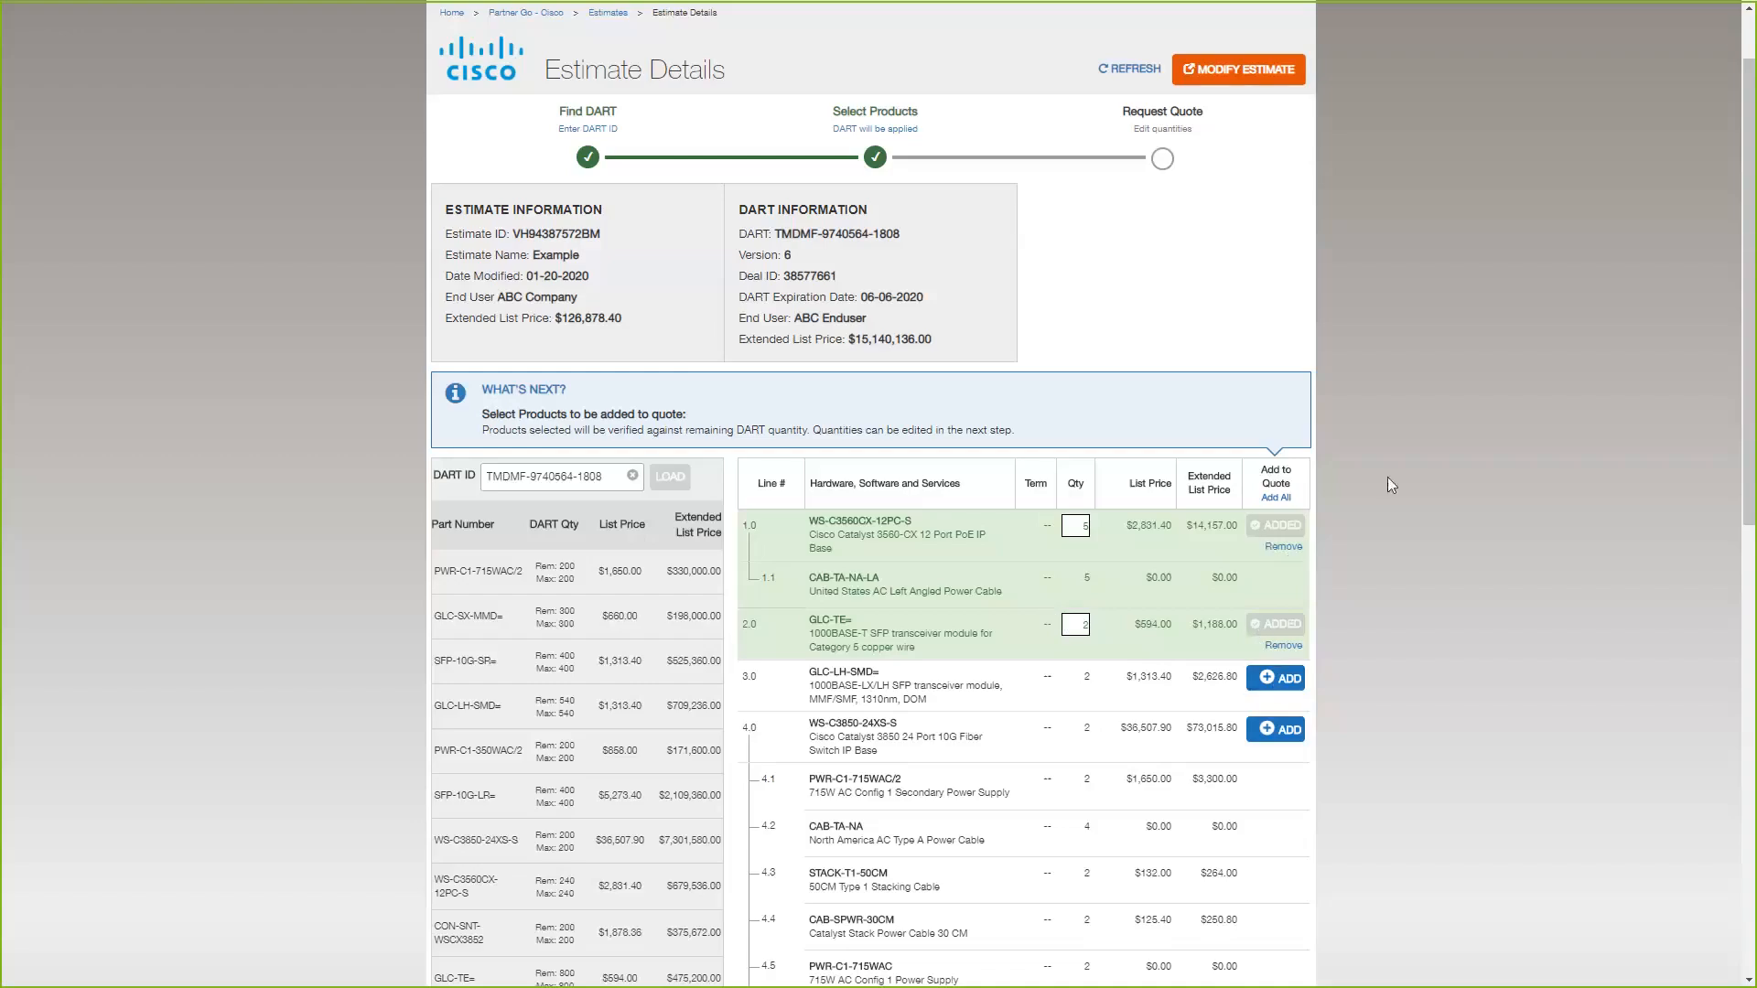
{"action": "left_click", "coordinate": [1277, 498]}
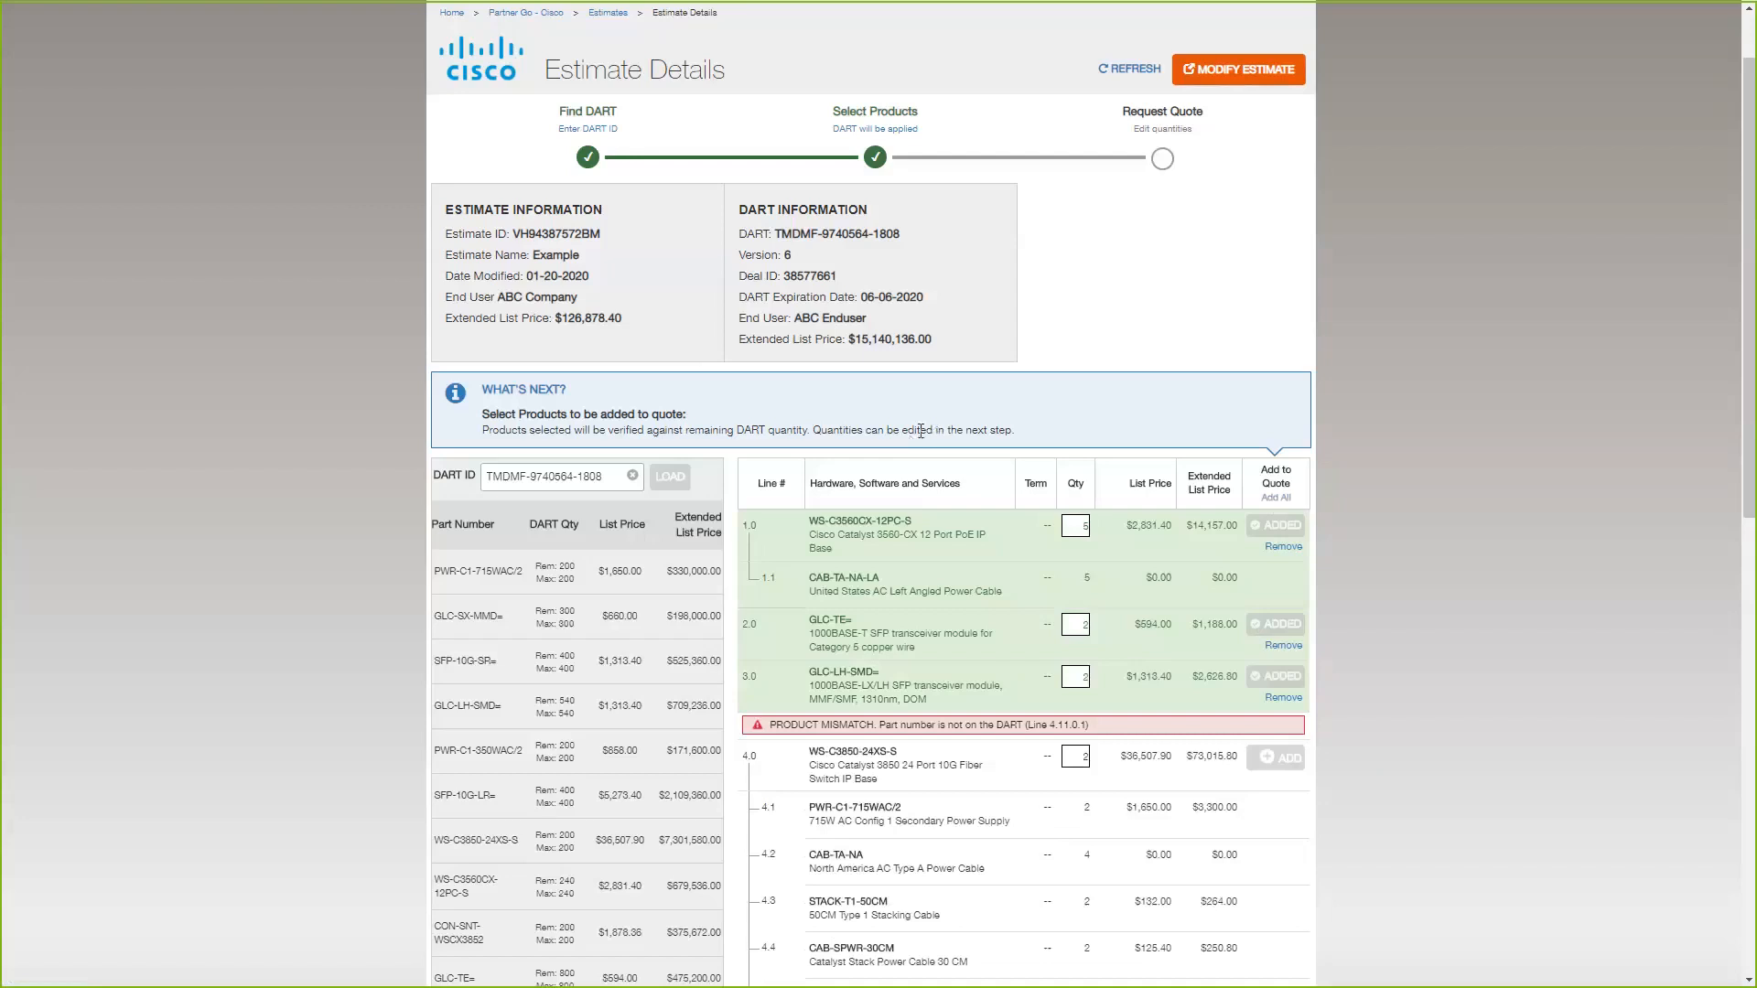
Examine the product mismatch on line 4.0 and trace it to part C3850XS-DNA-L-P-5Y on line 4.11.0.1.
{"action": "scroll", "coordinate": [943, 502], "scroll_direction": "down", "scroll_amount": 3}
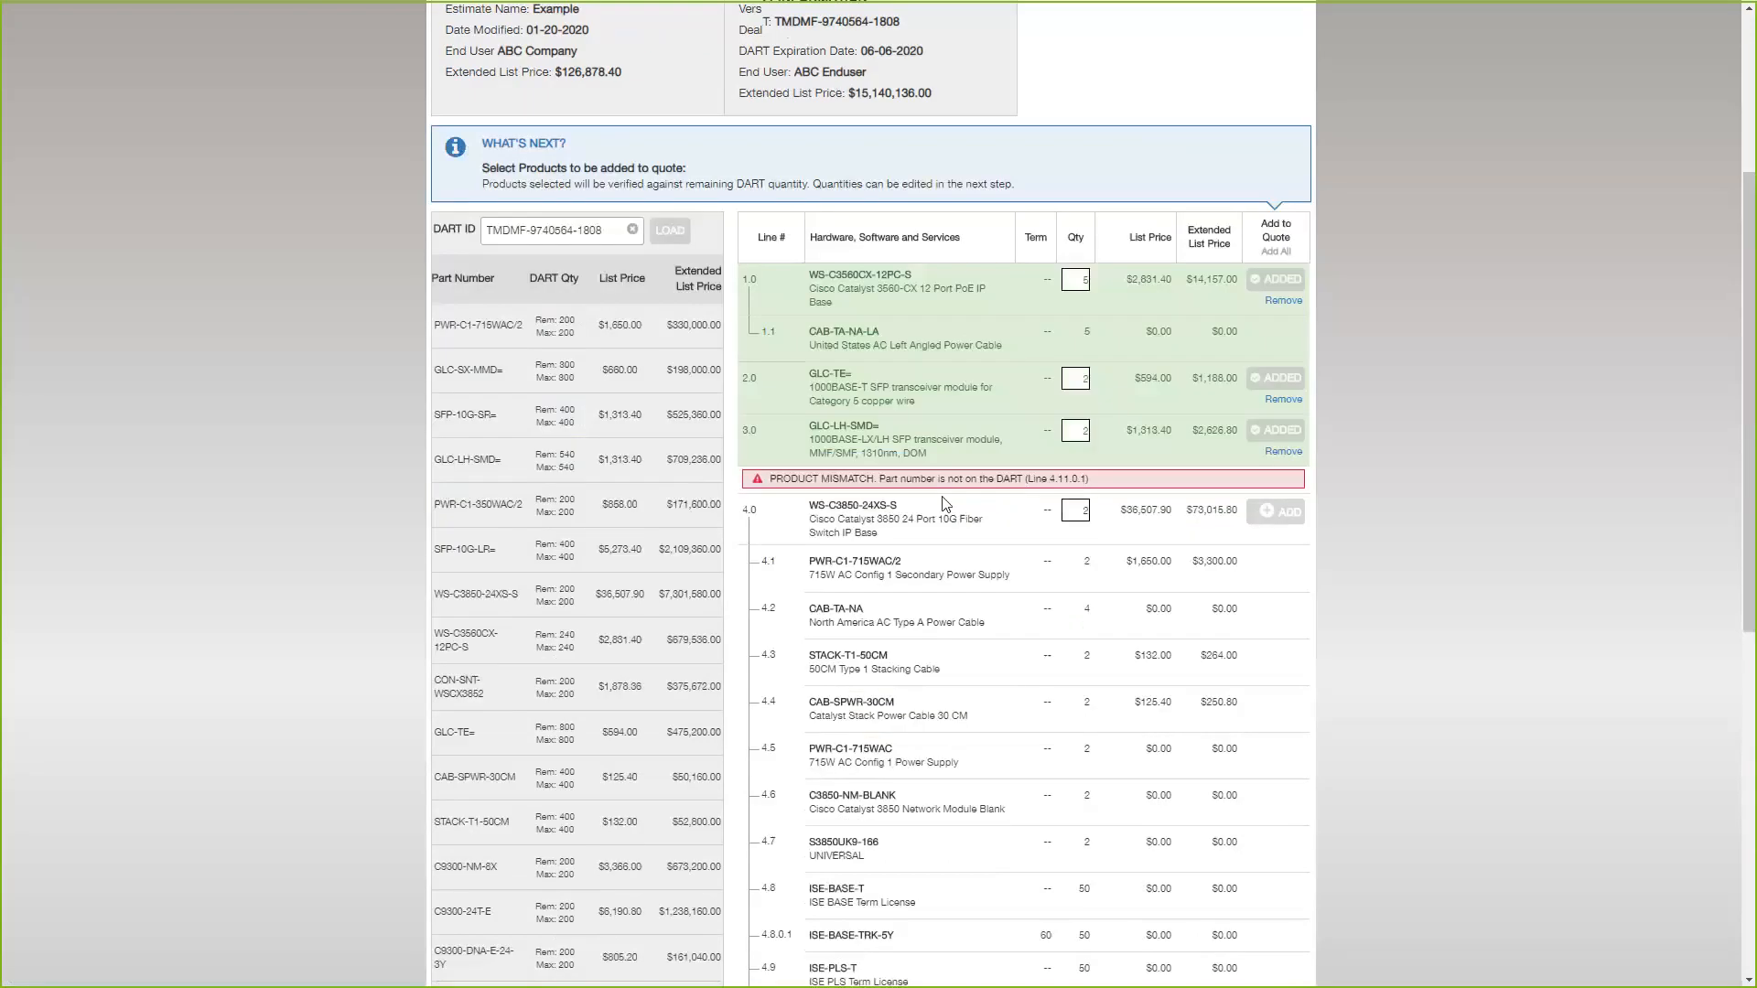
{"action": "scroll", "coordinate": [943, 502], "scroll_direction": "down", "scroll_amount": 3}
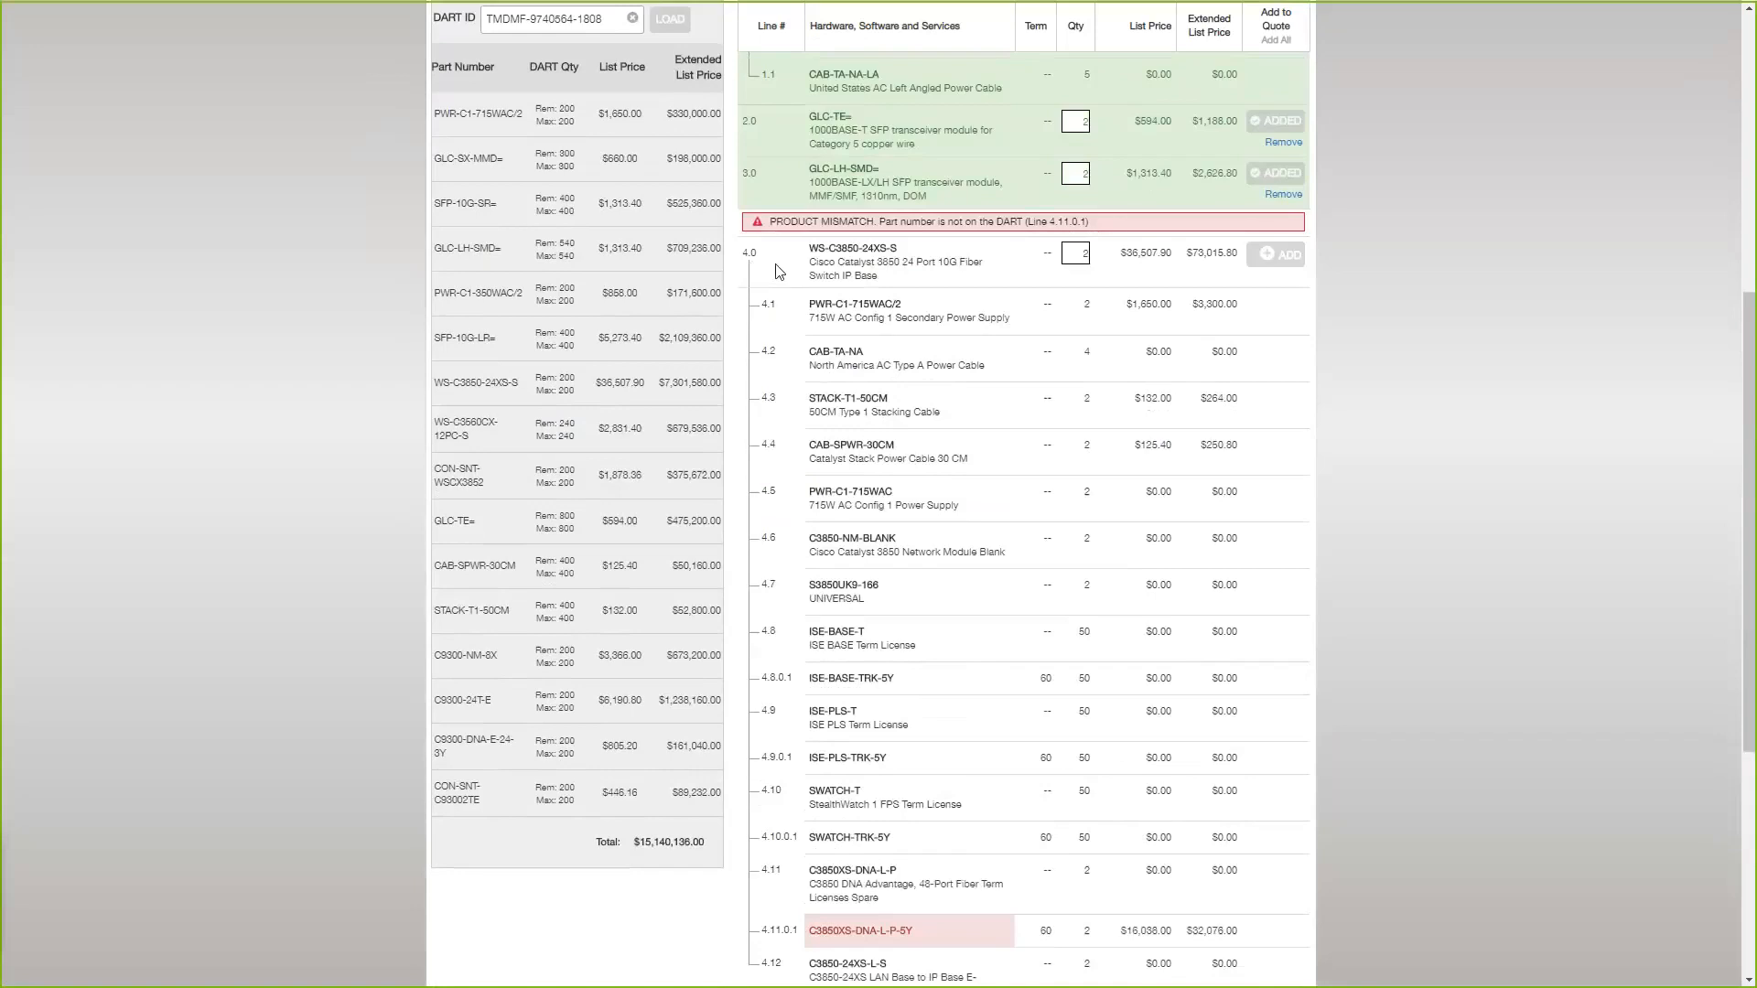
{"action": "left_click_drag", "start_coordinate": [767, 222], "coordinate": [879, 222]}
{"action": "left_click", "coordinate": [923, 224]}
{"action": "scroll", "coordinate": [968, 416], "scroll_direction": "down", "scroll_amount": 3}
{"action": "left_click_drag", "start_coordinate": [809, 724], "coordinate": [892, 730]}
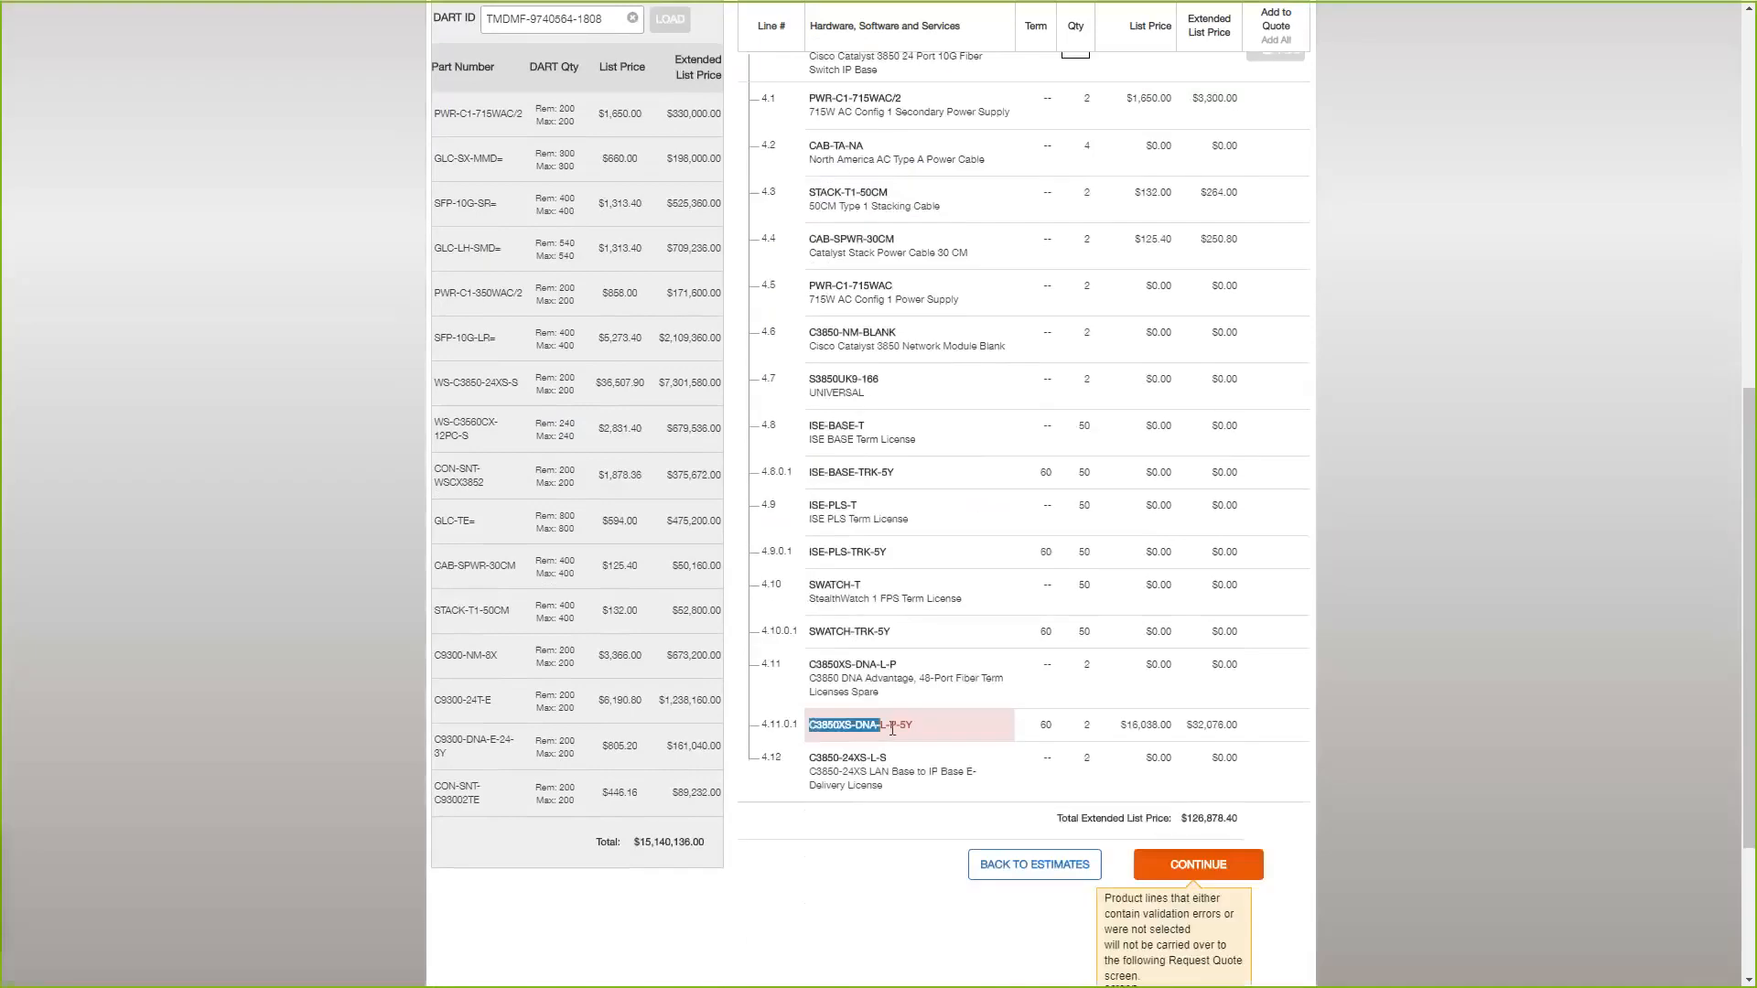
{"action": "left_click", "coordinate": [925, 727]}
{"action": "scroll", "coordinate": [753, 211], "scroll_direction": "up", "scroll_amount": 2}
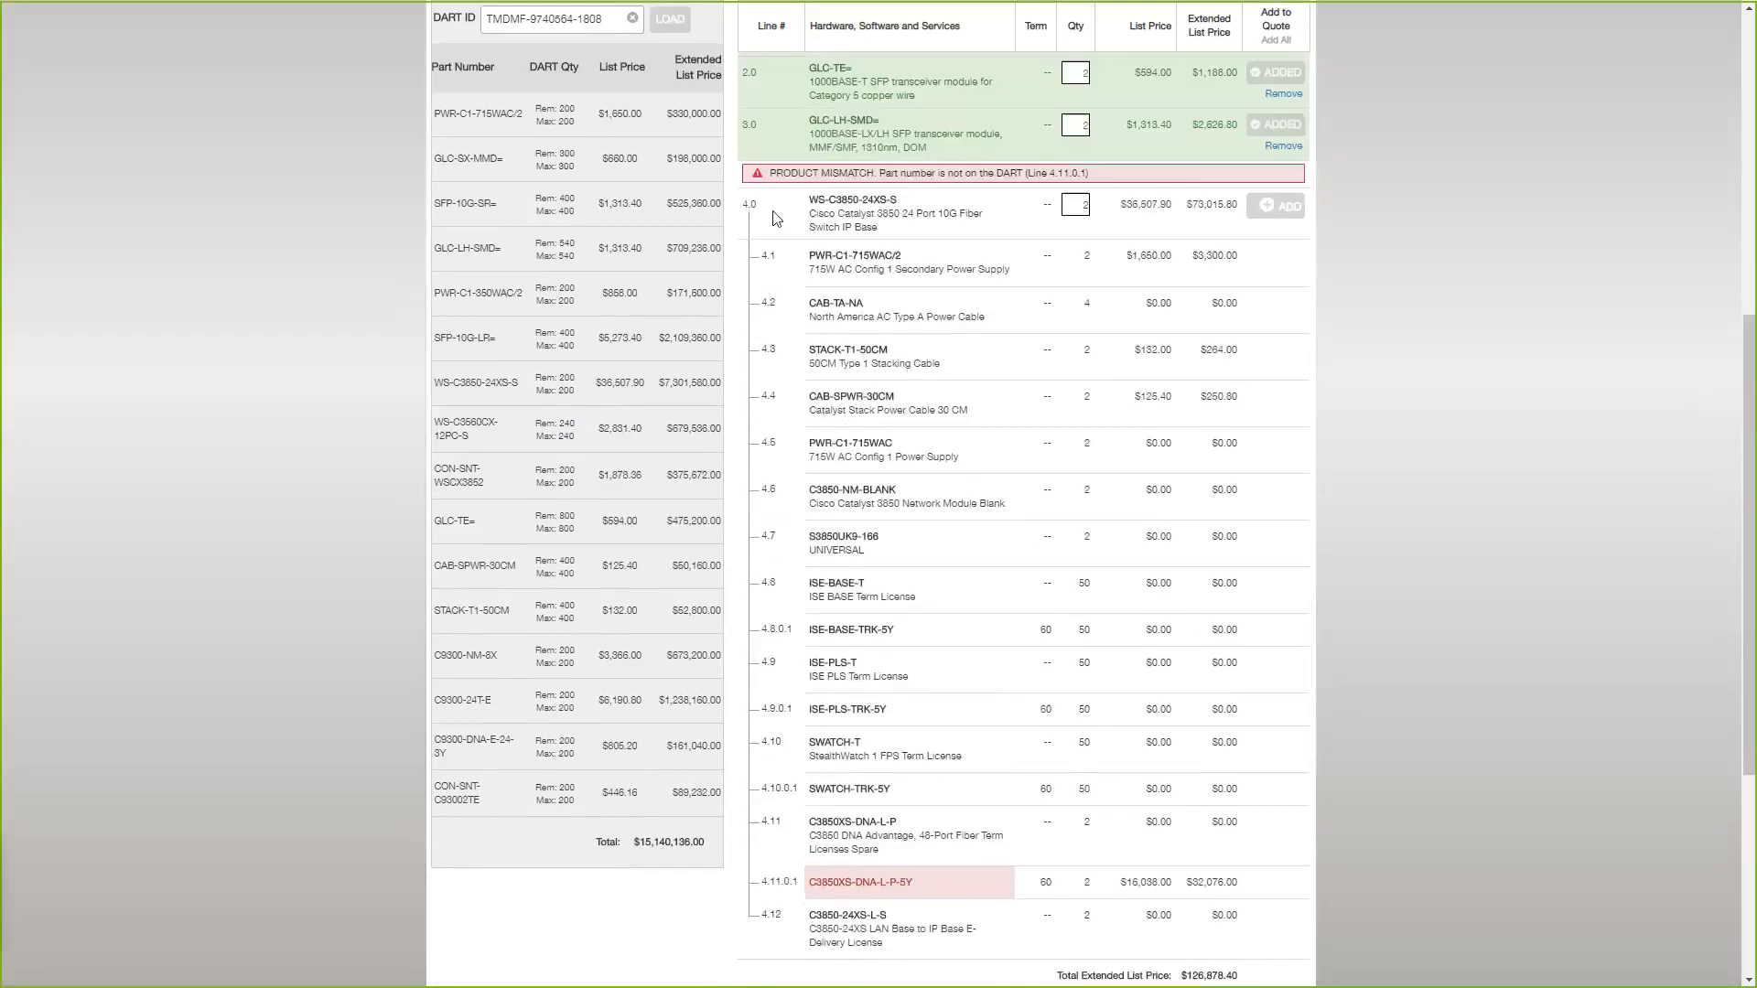
{"action": "scroll", "coordinate": [835, 394], "scroll_direction": "down", "scroll_amount": 1}
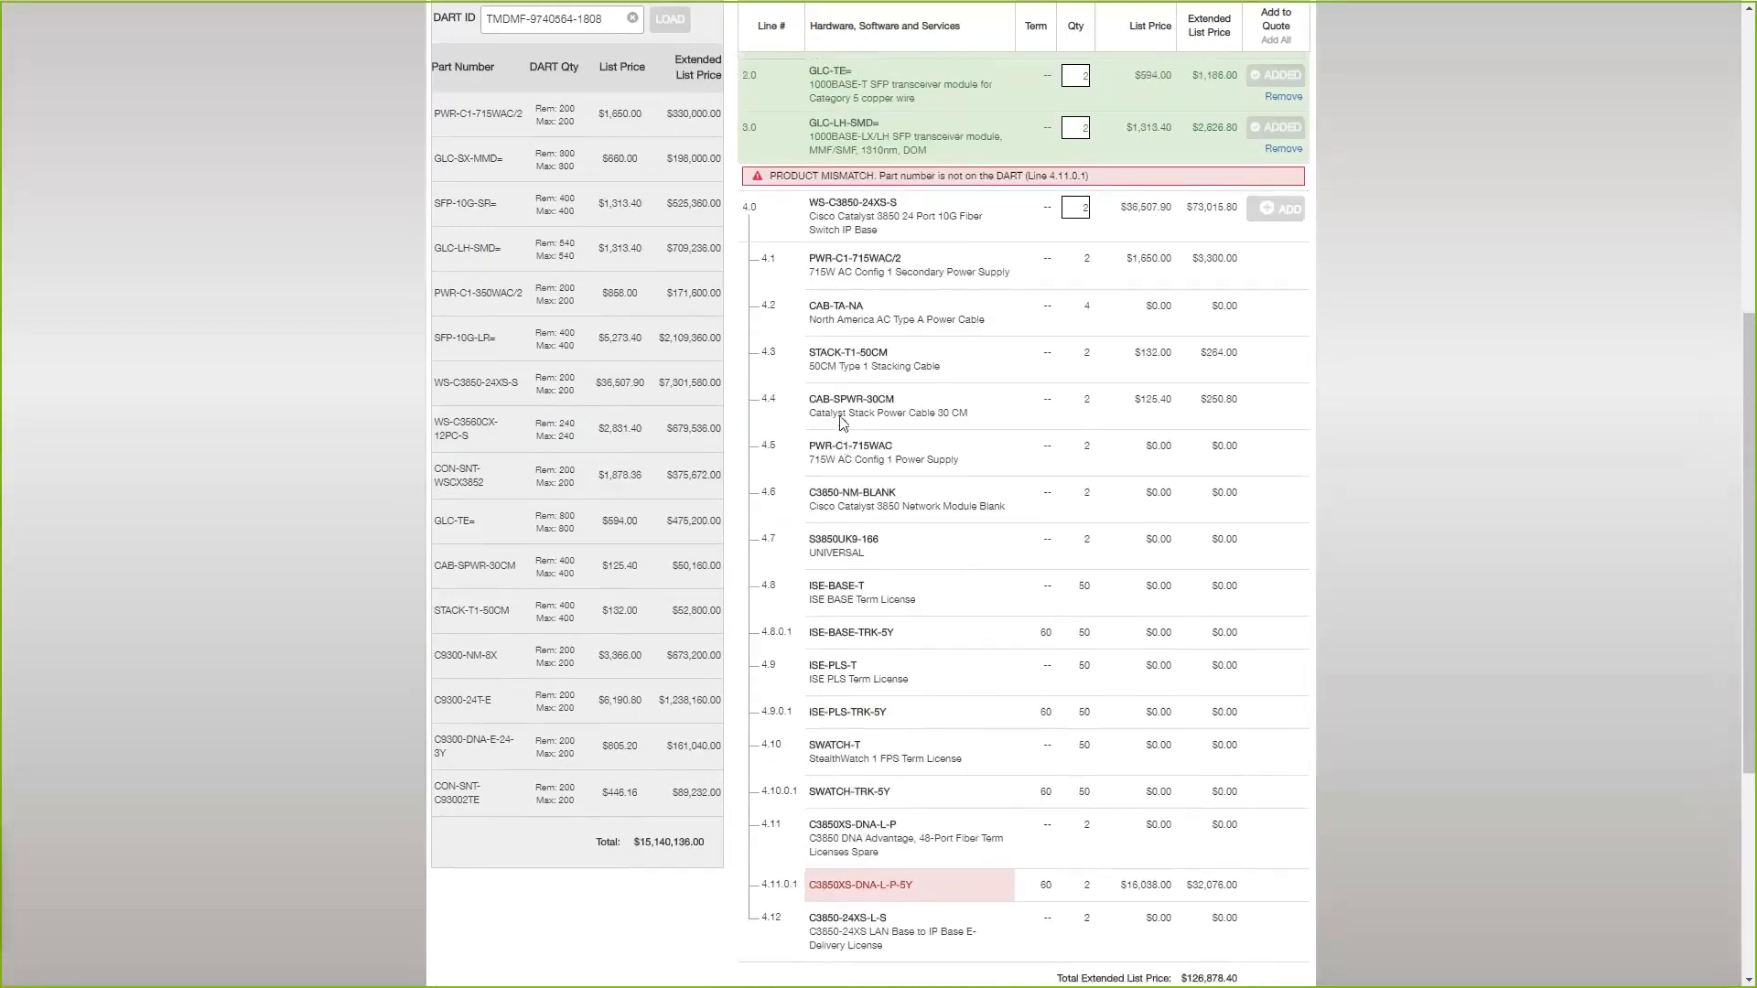
Review the added lines and the line 4.0 bundle against the DART's part list, including C3850XS-DNA-L-P-5Y.
{"action": "scroll", "coordinate": [840, 180], "scroll_direction": "up", "scroll_amount": 1}
{"action": "scroll", "coordinate": [821, 646], "scroll_direction": "up", "scroll_amount": 1}
{"action": "scroll", "coordinate": [821, 645], "scroll_direction": "up", "scroll_amount": 1}
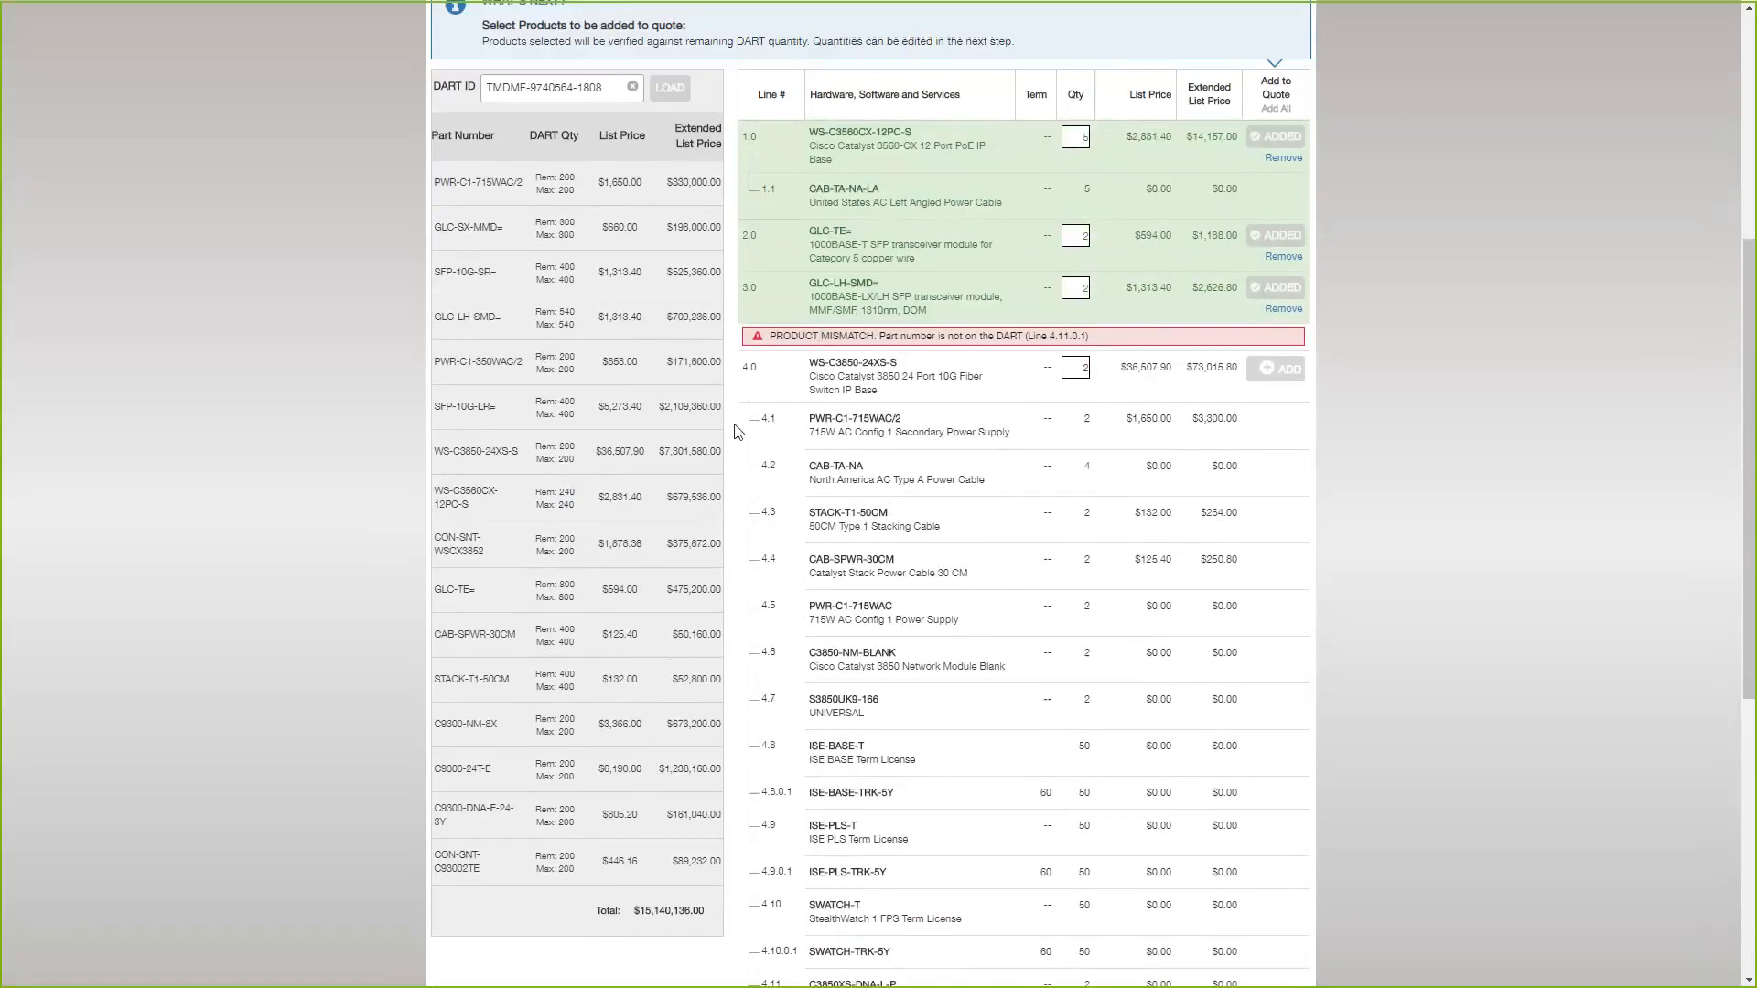
{"action": "scroll", "coordinate": [947, 495], "scroll_direction": "down", "scroll_amount": 3}
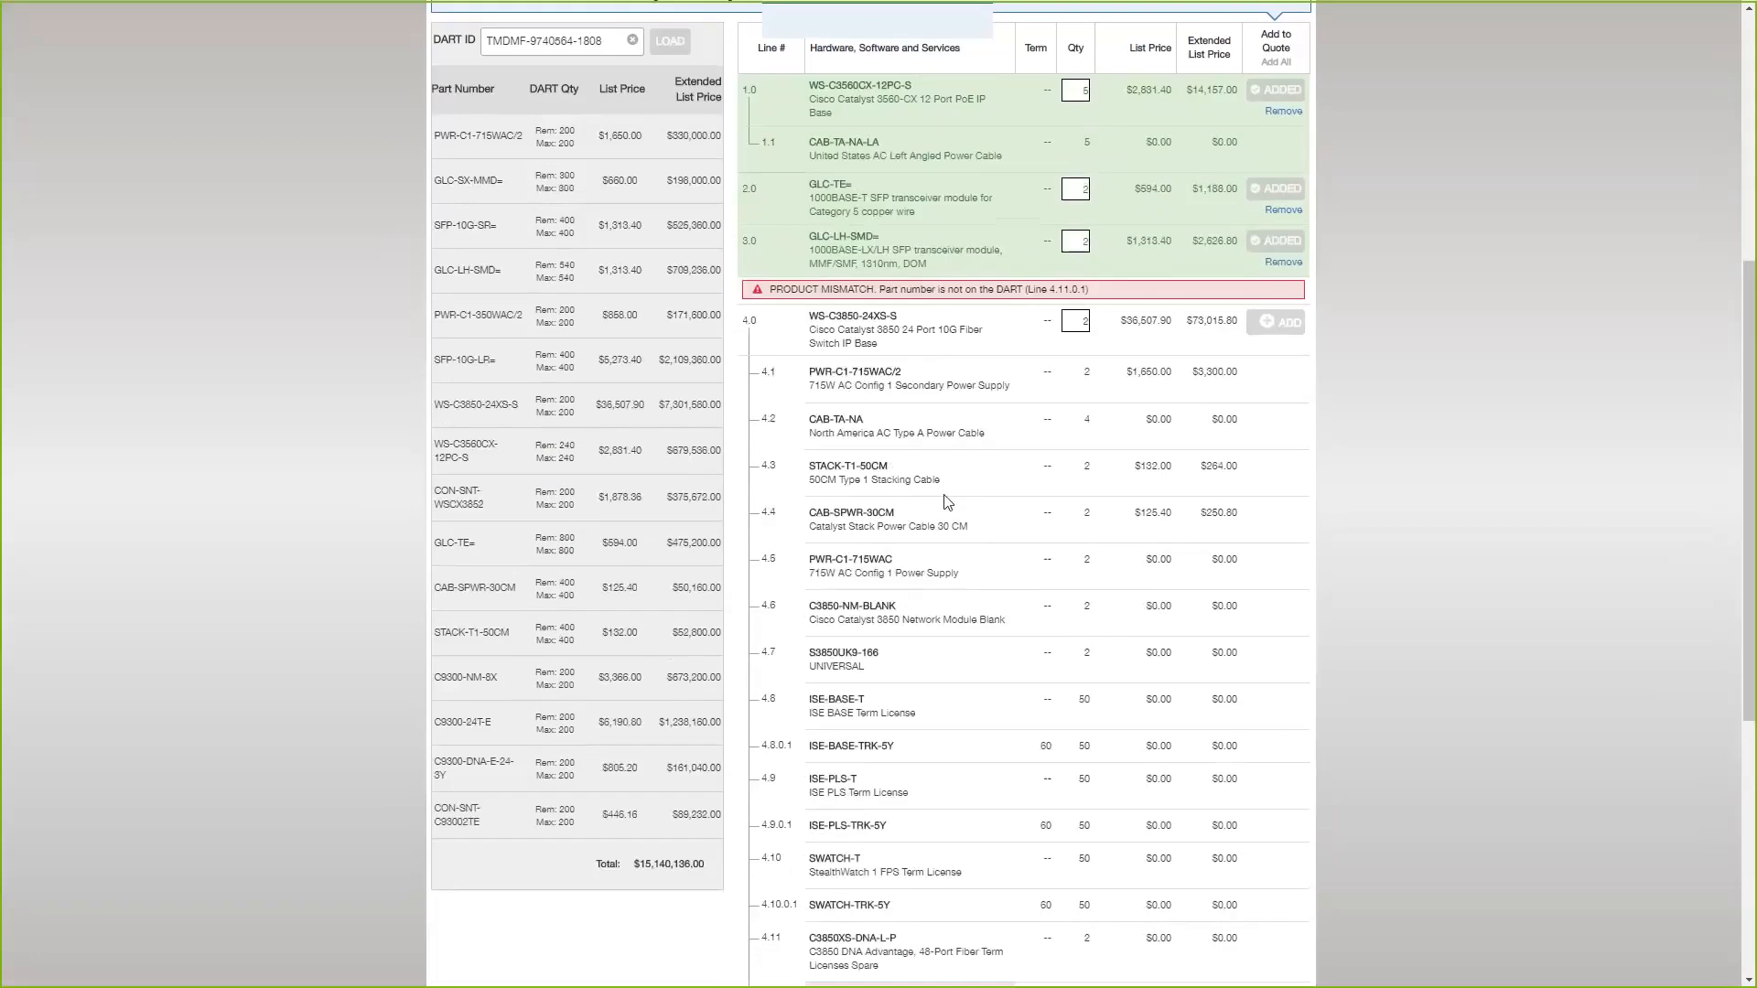
{"action": "left_click_drag", "start_coordinate": [807, 774], "coordinate": [920, 774]}
{"action": "left_click", "coordinate": [921, 774]}
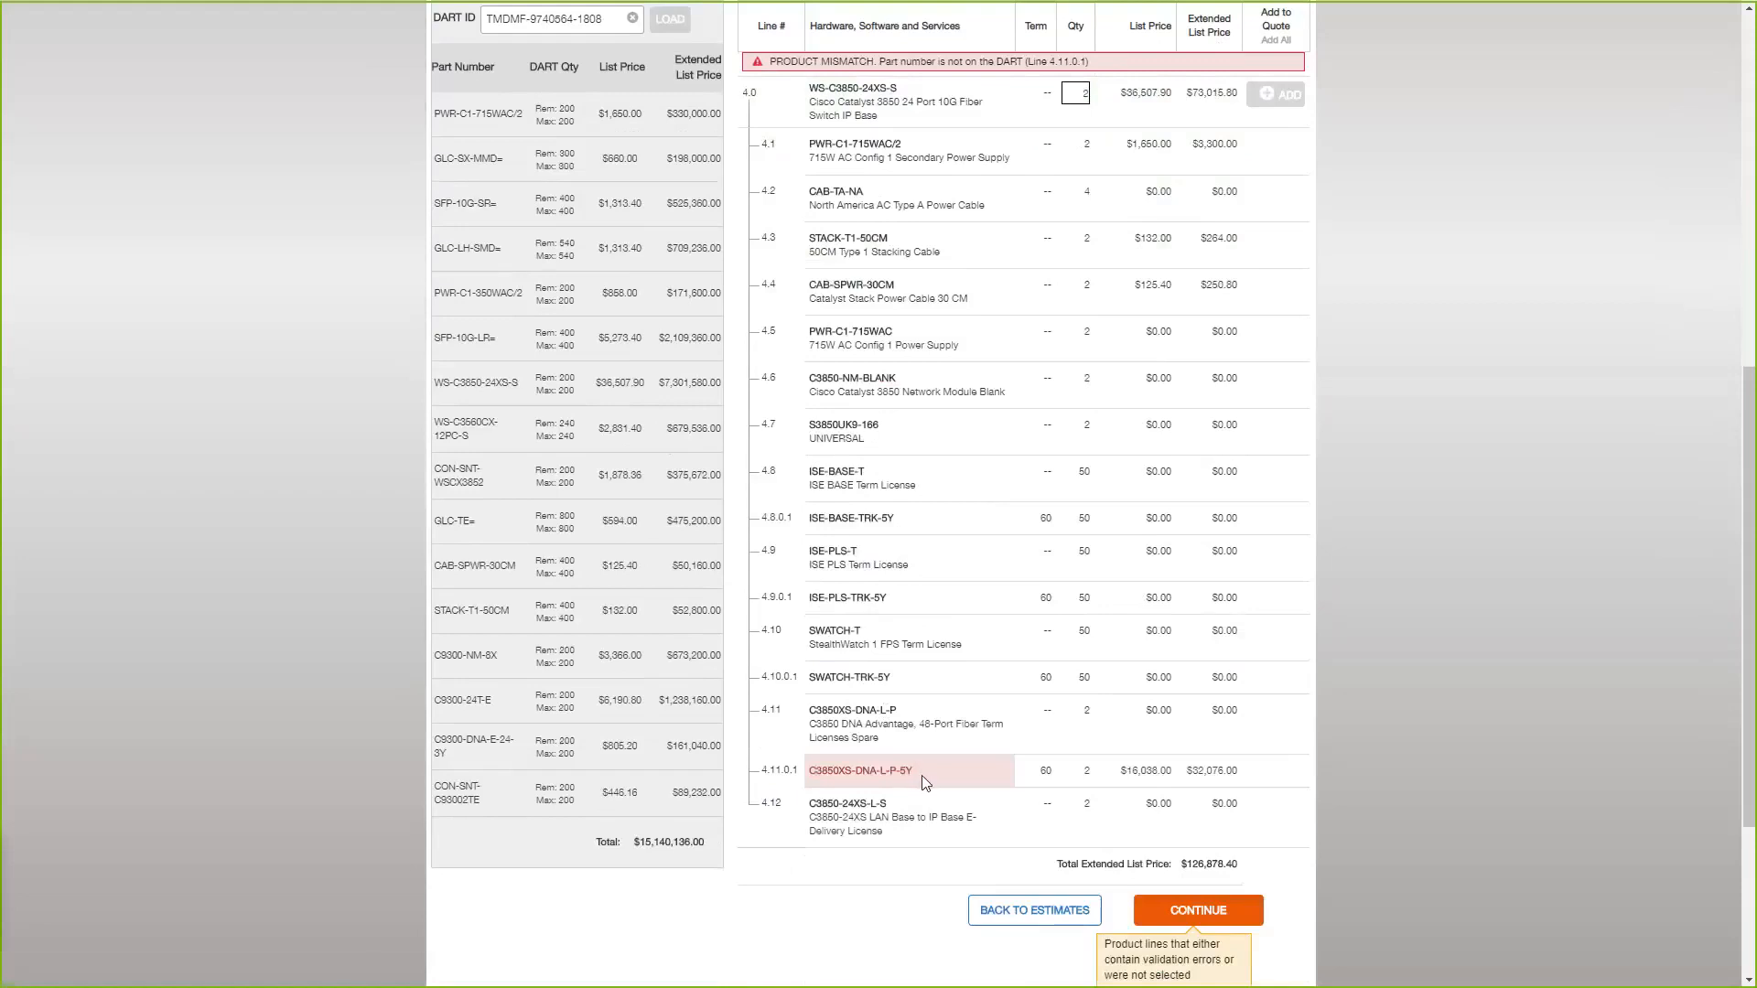
{"action": "scroll", "coordinate": [924, 783], "scroll_direction": "up", "scroll_amount": 3}
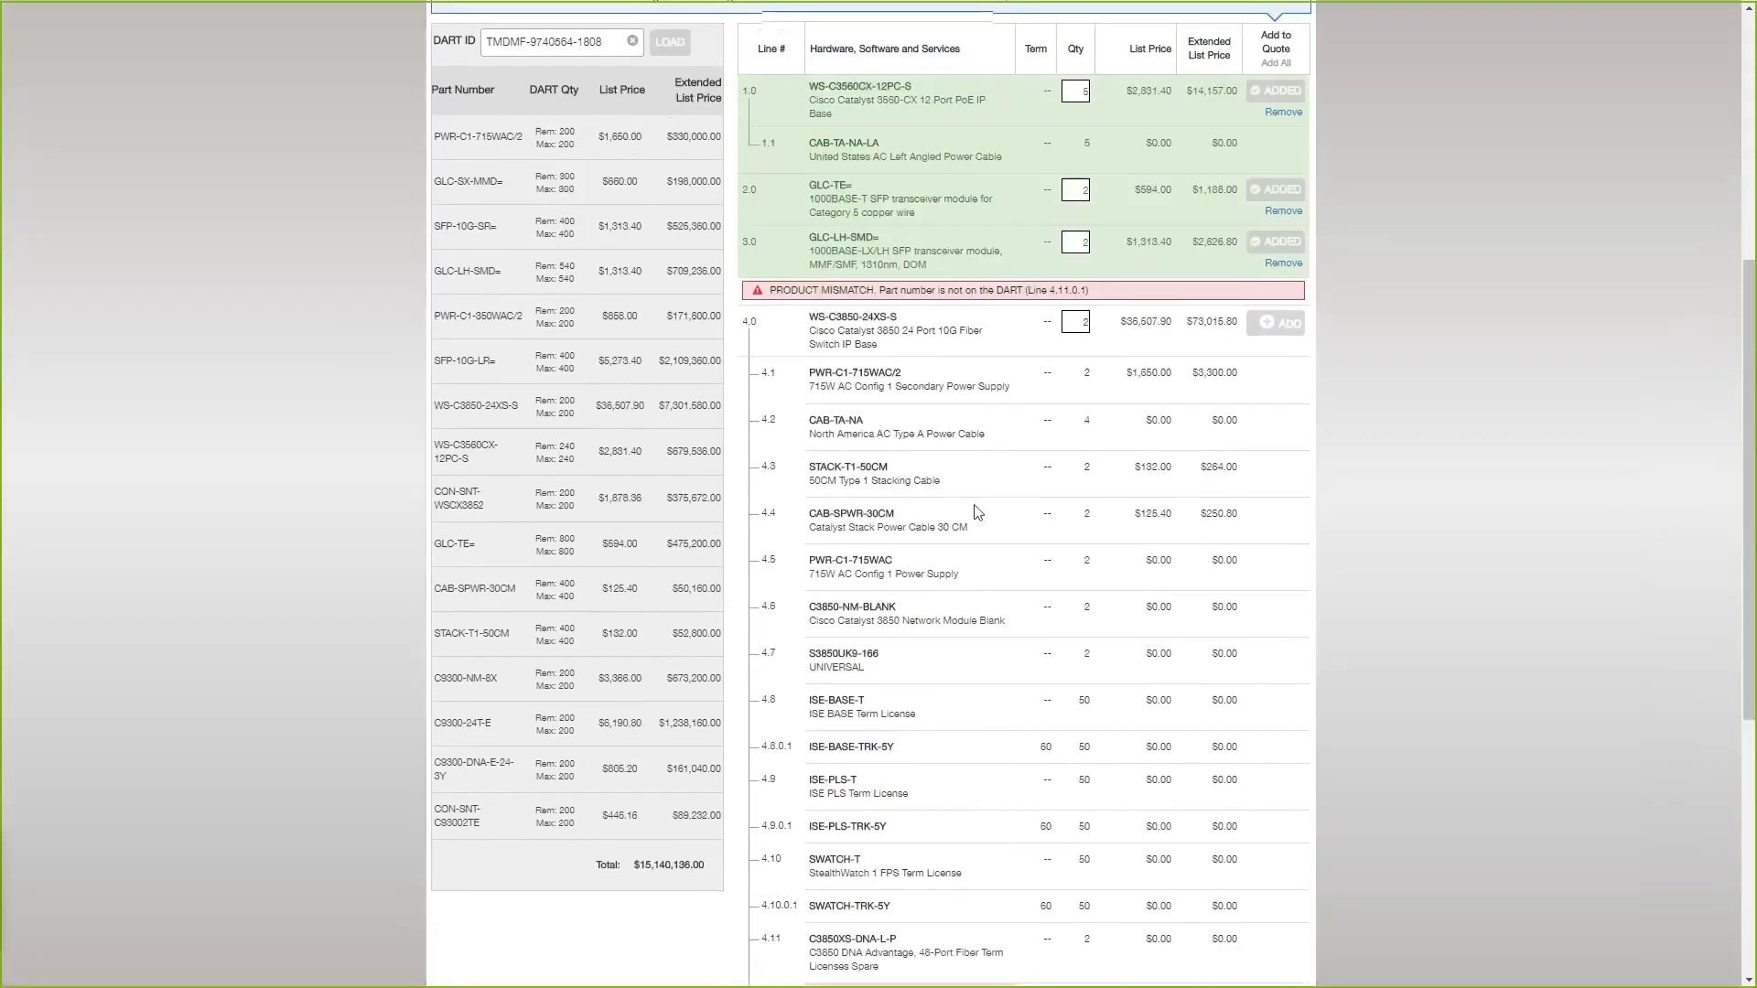
{"action": "scroll", "coordinate": [933, 517], "scroll_direction": "up", "scroll_amount": 2}
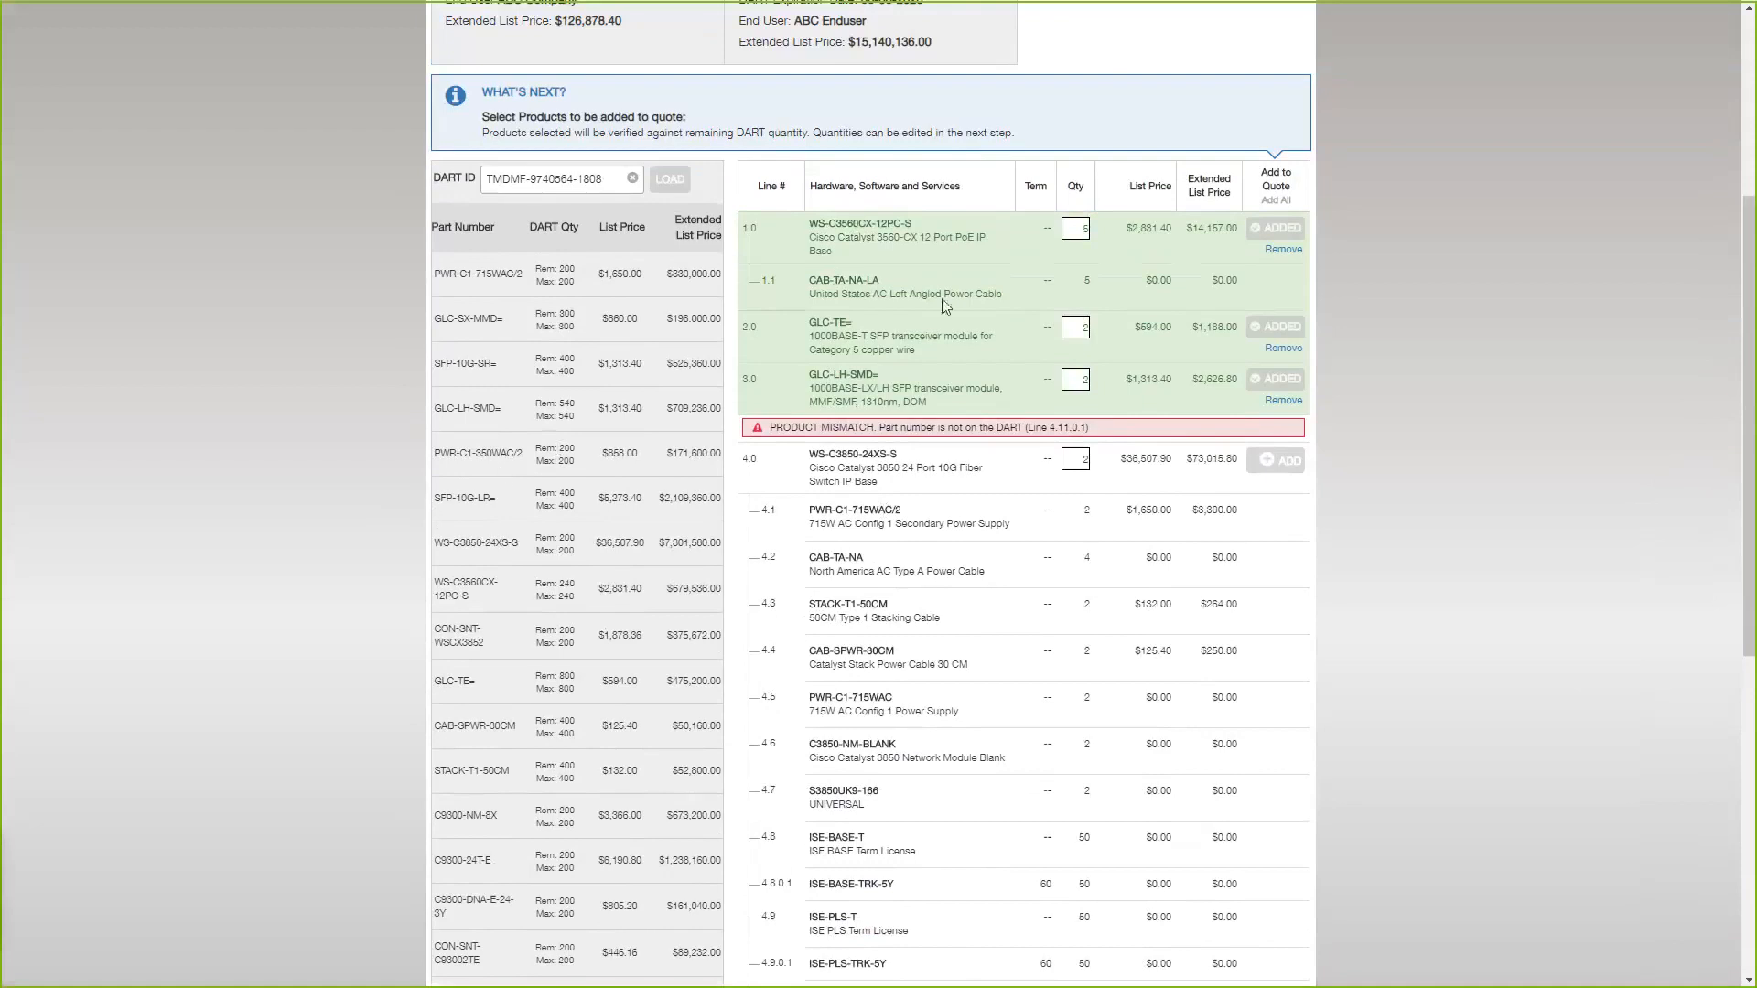
{"action": "scroll", "coordinate": [994, 311], "scroll_direction": "up", "scroll_amount": 2}
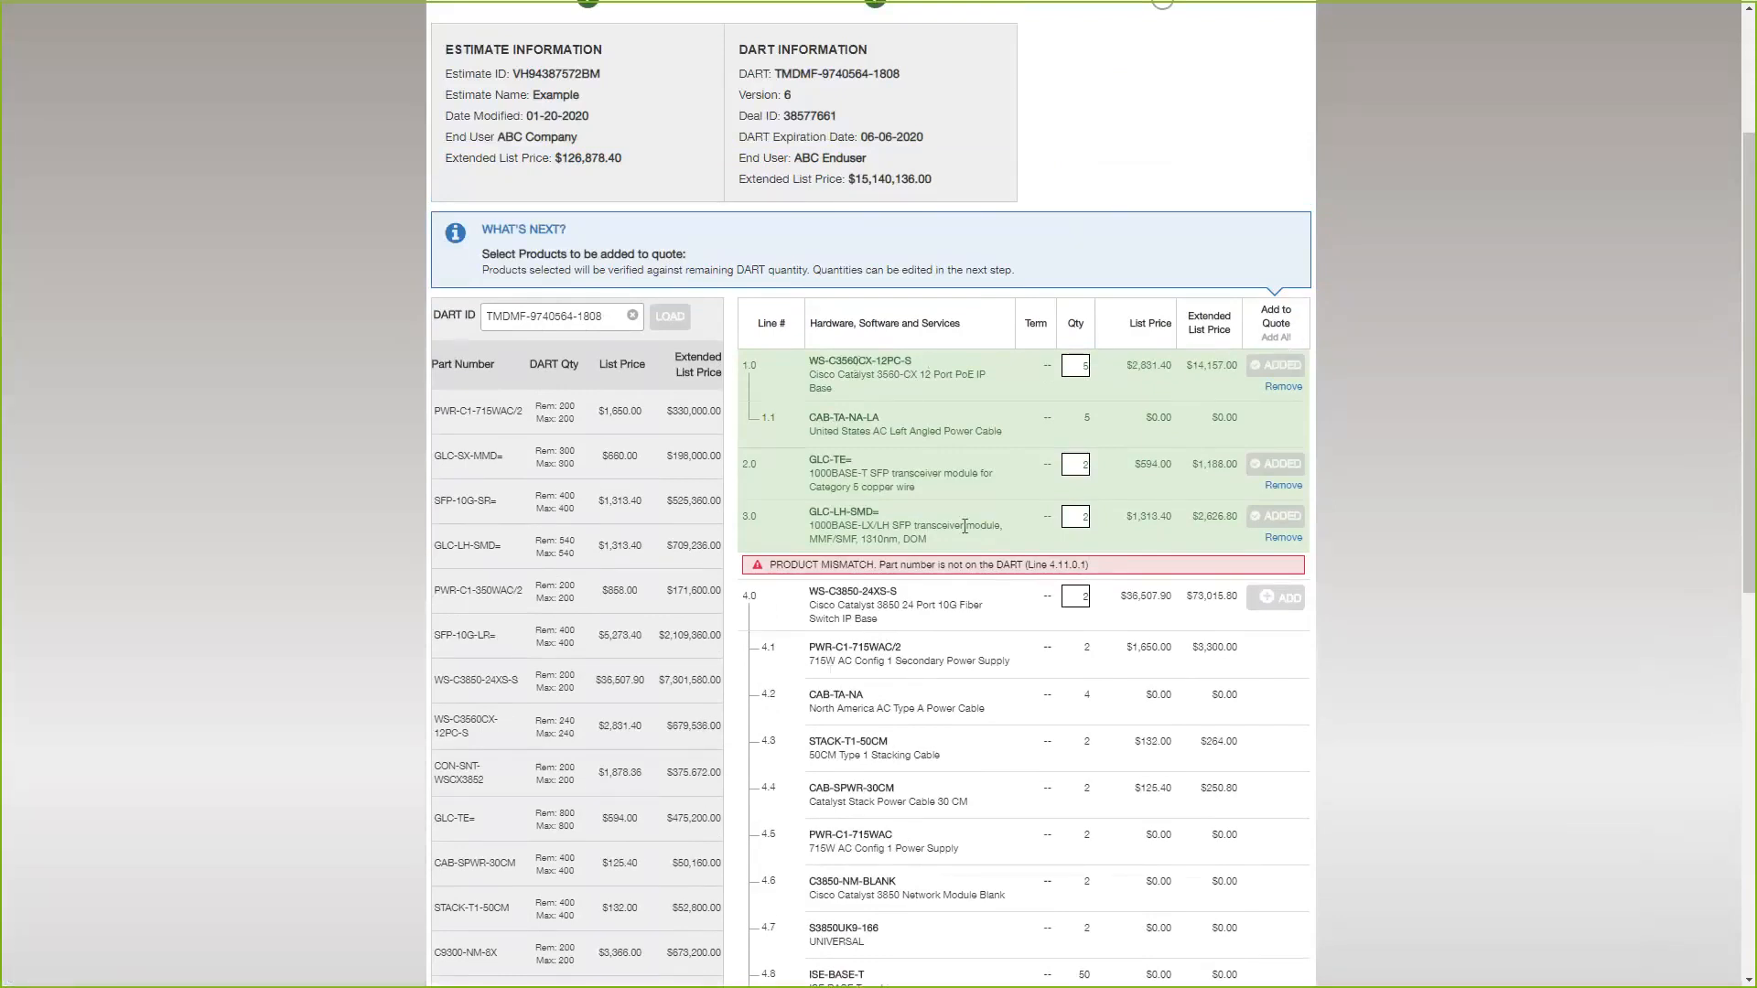
{"action": "scroll", "coordinate": [900, 517], "scroll_direction": "down", "scroll_amount": 1}
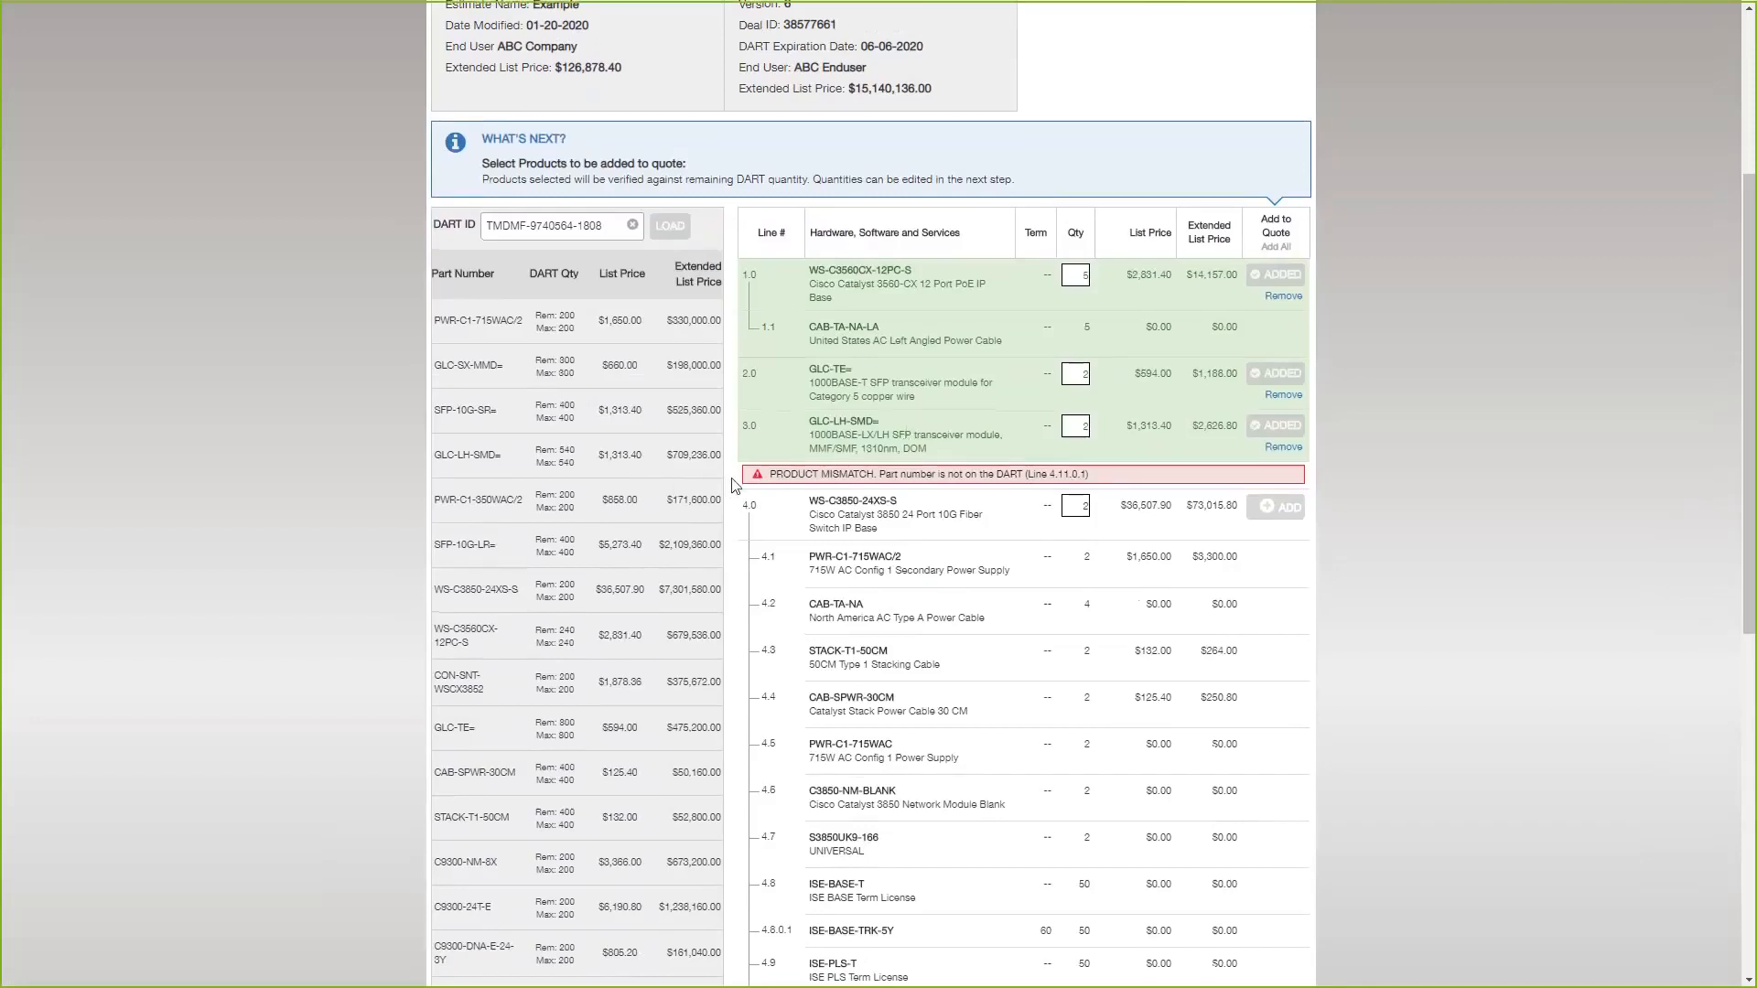
{"action": "scroll", "coordinate": [747, 479], "scroll_direction": "up", "scroll_amount": 3}
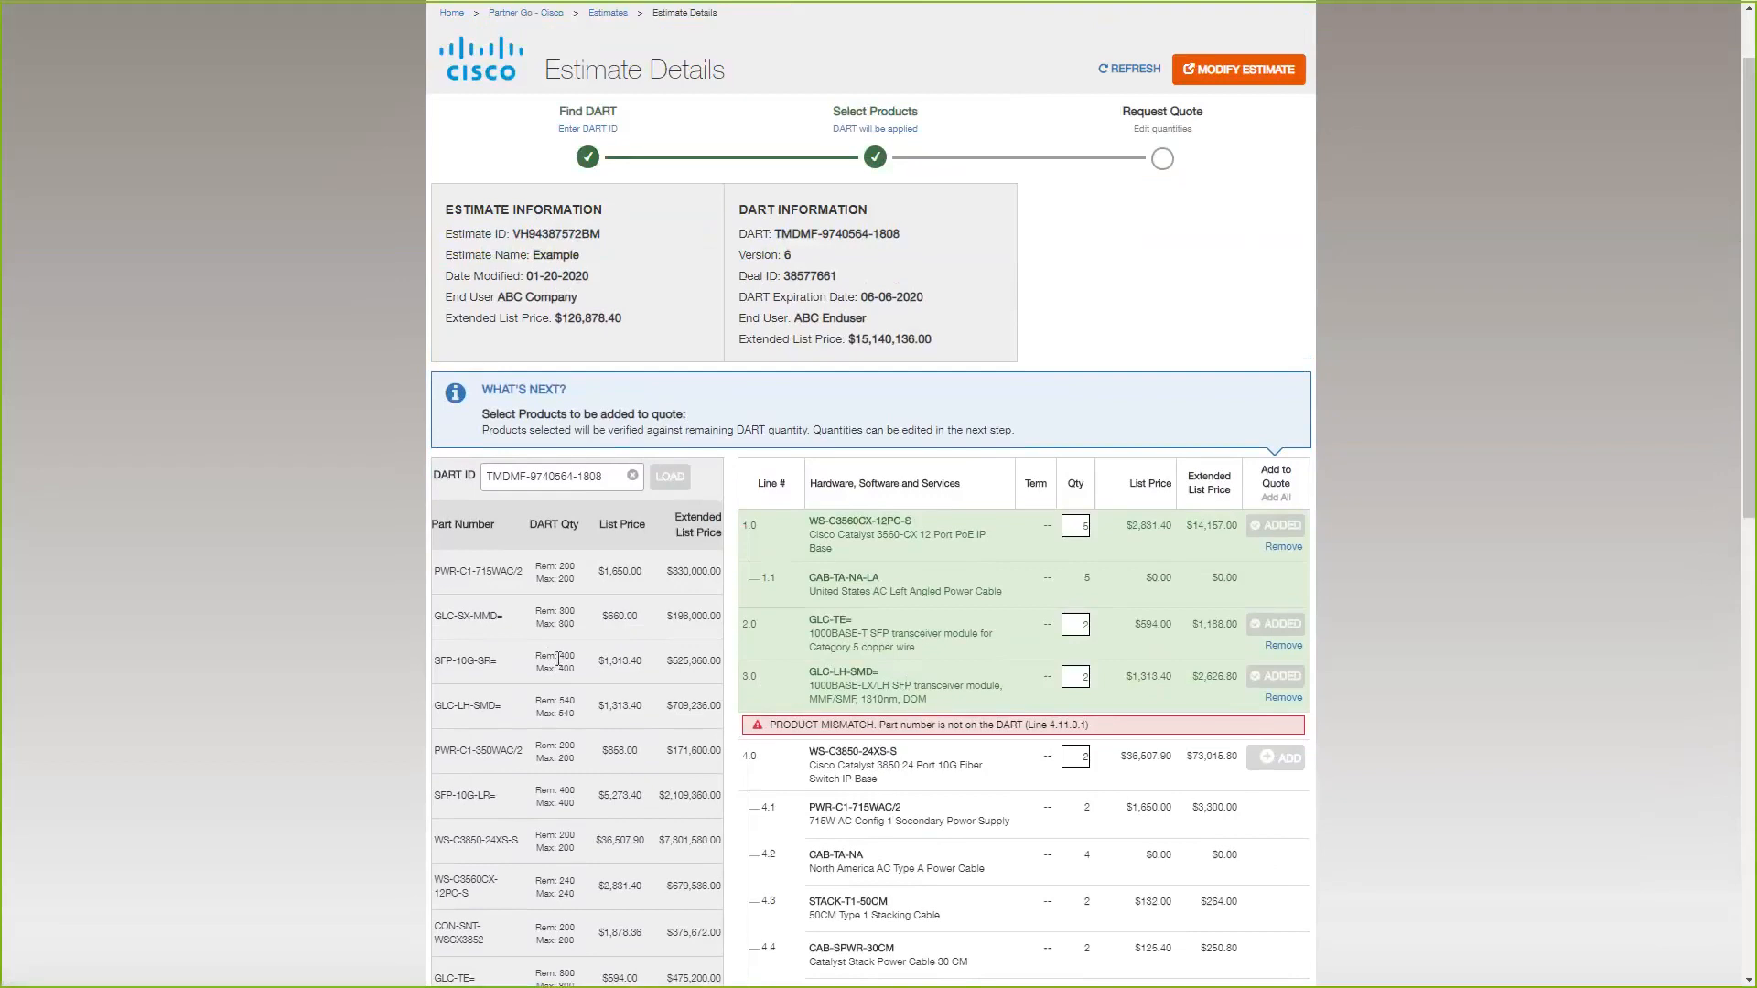
Read the note about lines that are not carried over and continue to the Request Quote page.
{"action": "scroll", "coordinate": [936, 650], "scroll_direction": "down", "scroll_amount": 9}
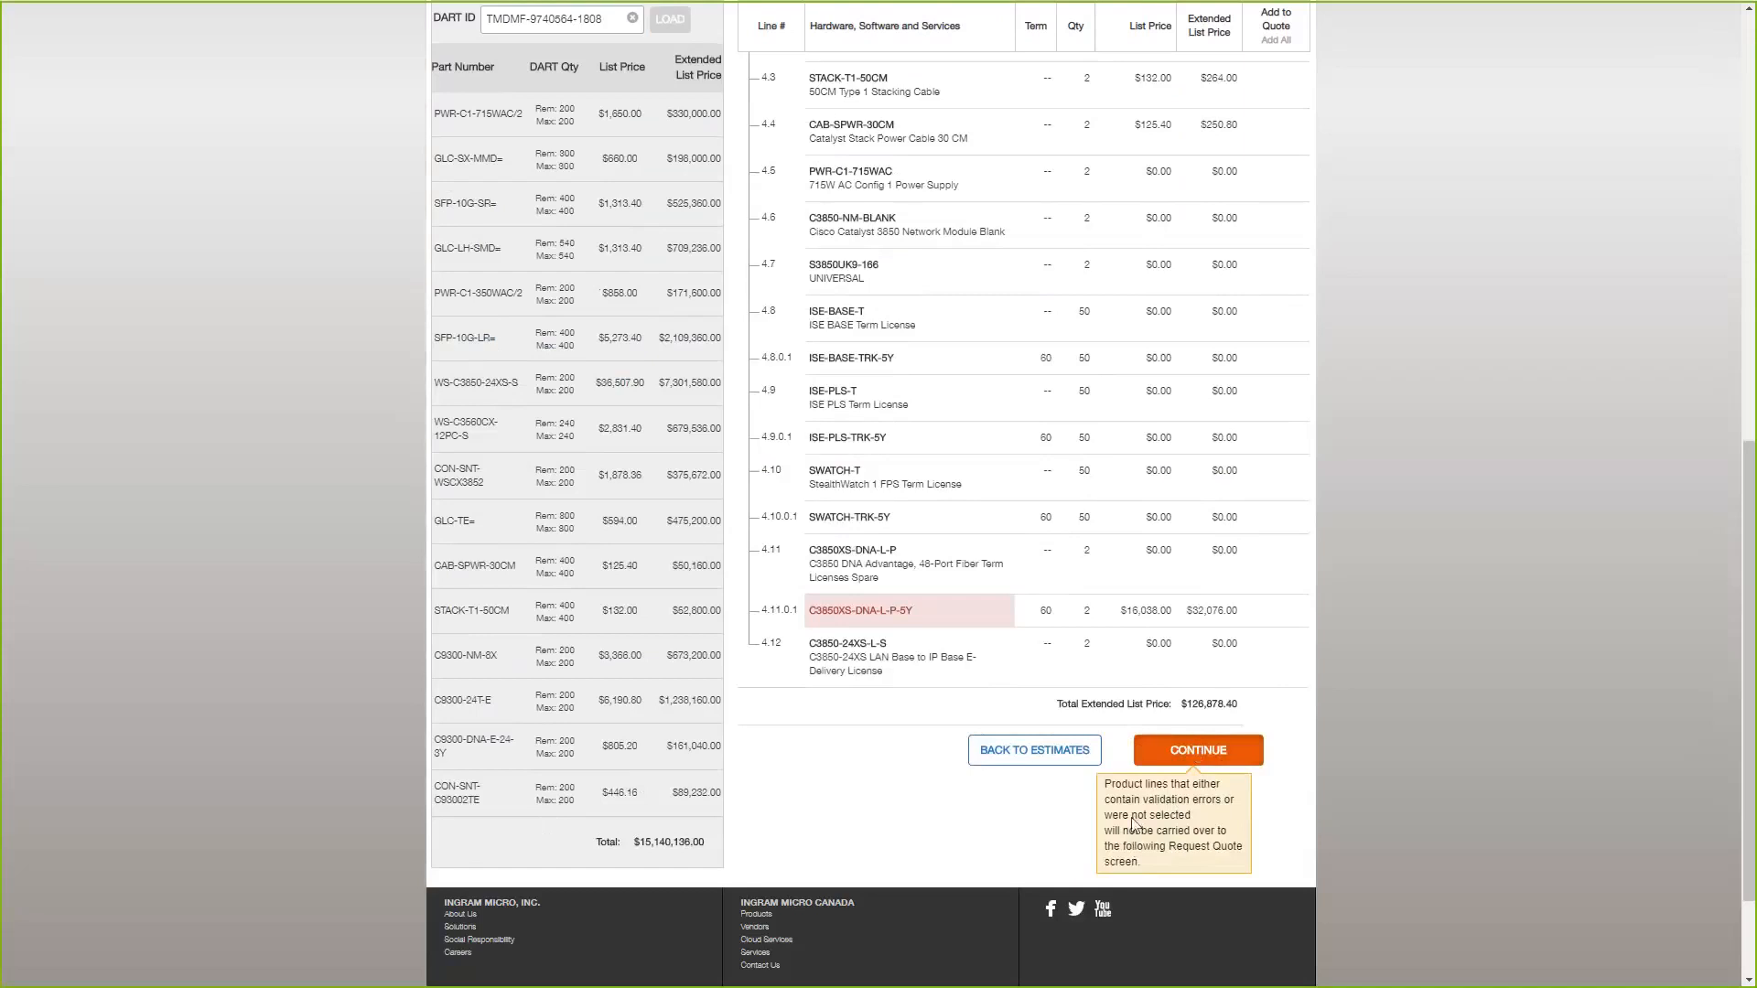
{"action": "left_click", "coordinate": [1183, 766]}
{"action": "left_click", "coordinate": [1192, 753]}
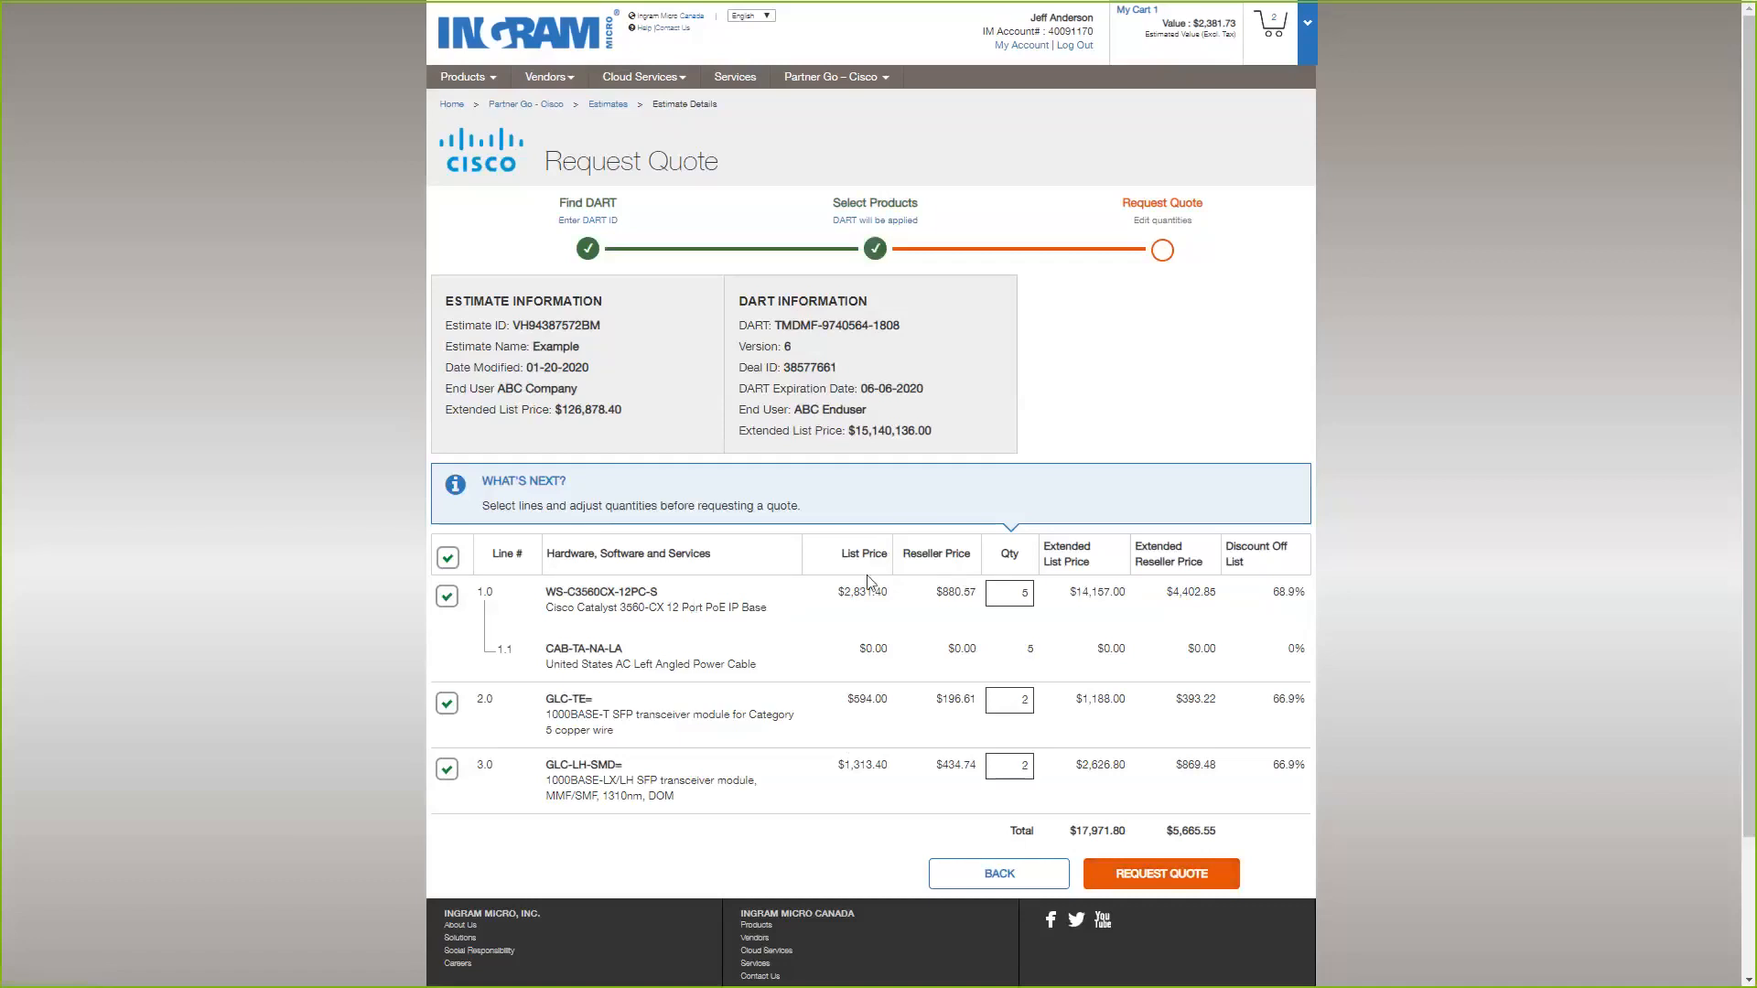
Check the pricing and quantity of line 1.0 and request the quote for lines 1.0, 2.0 and 3.0.
{"action": "left_click_drag", "start_coordinate": [1029, 595], "coordinate": [580, 592]}
{"action": "left_click", "coordinate": [569, 597]}
{"action": "left_click_drag", "start_coordinate": [1024, 595], "coordinate": [1078, 595]}
{"action": "left_click", "coordinate": [994, 596]}
{"action": "left_click", "coordinate": [1158, 876]}
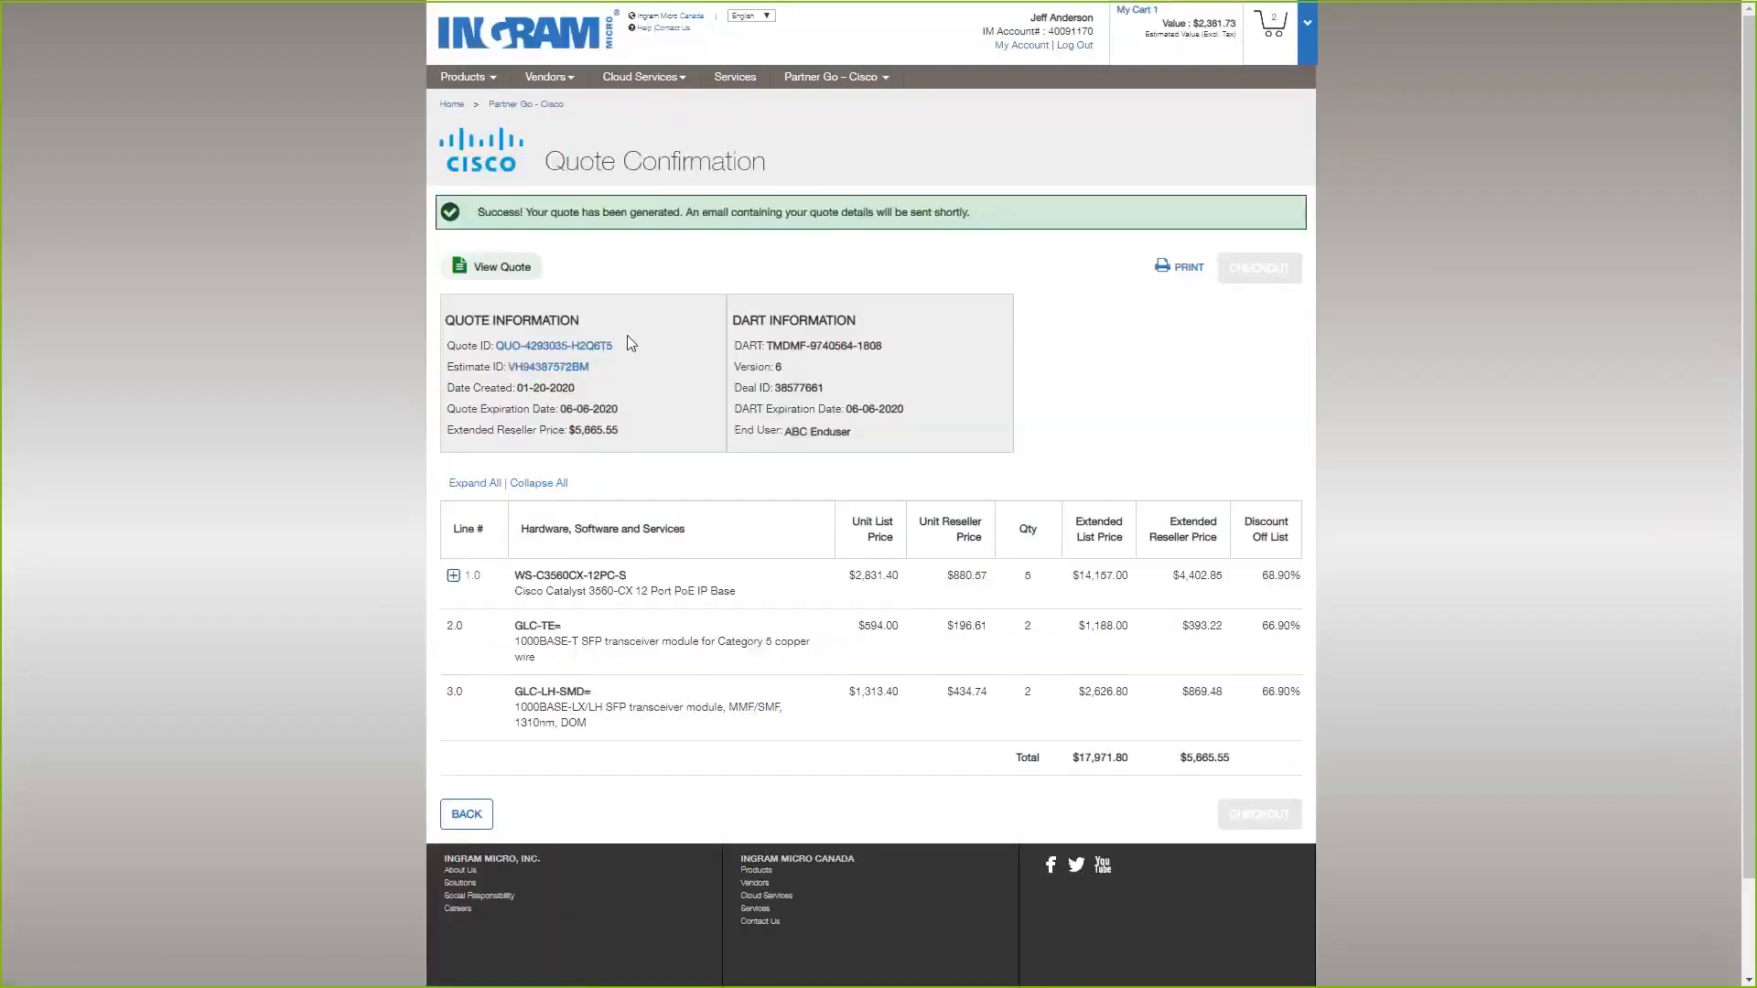
Examine the quote information on the confirmation page and expand line 1.0 to look over its component and pricing.
{"action": "left_click_drag", "start_coordinate": [447, 345], "coordinate": [502, 357]}
{"action": "left_click", "coordinate": [667, 353]}
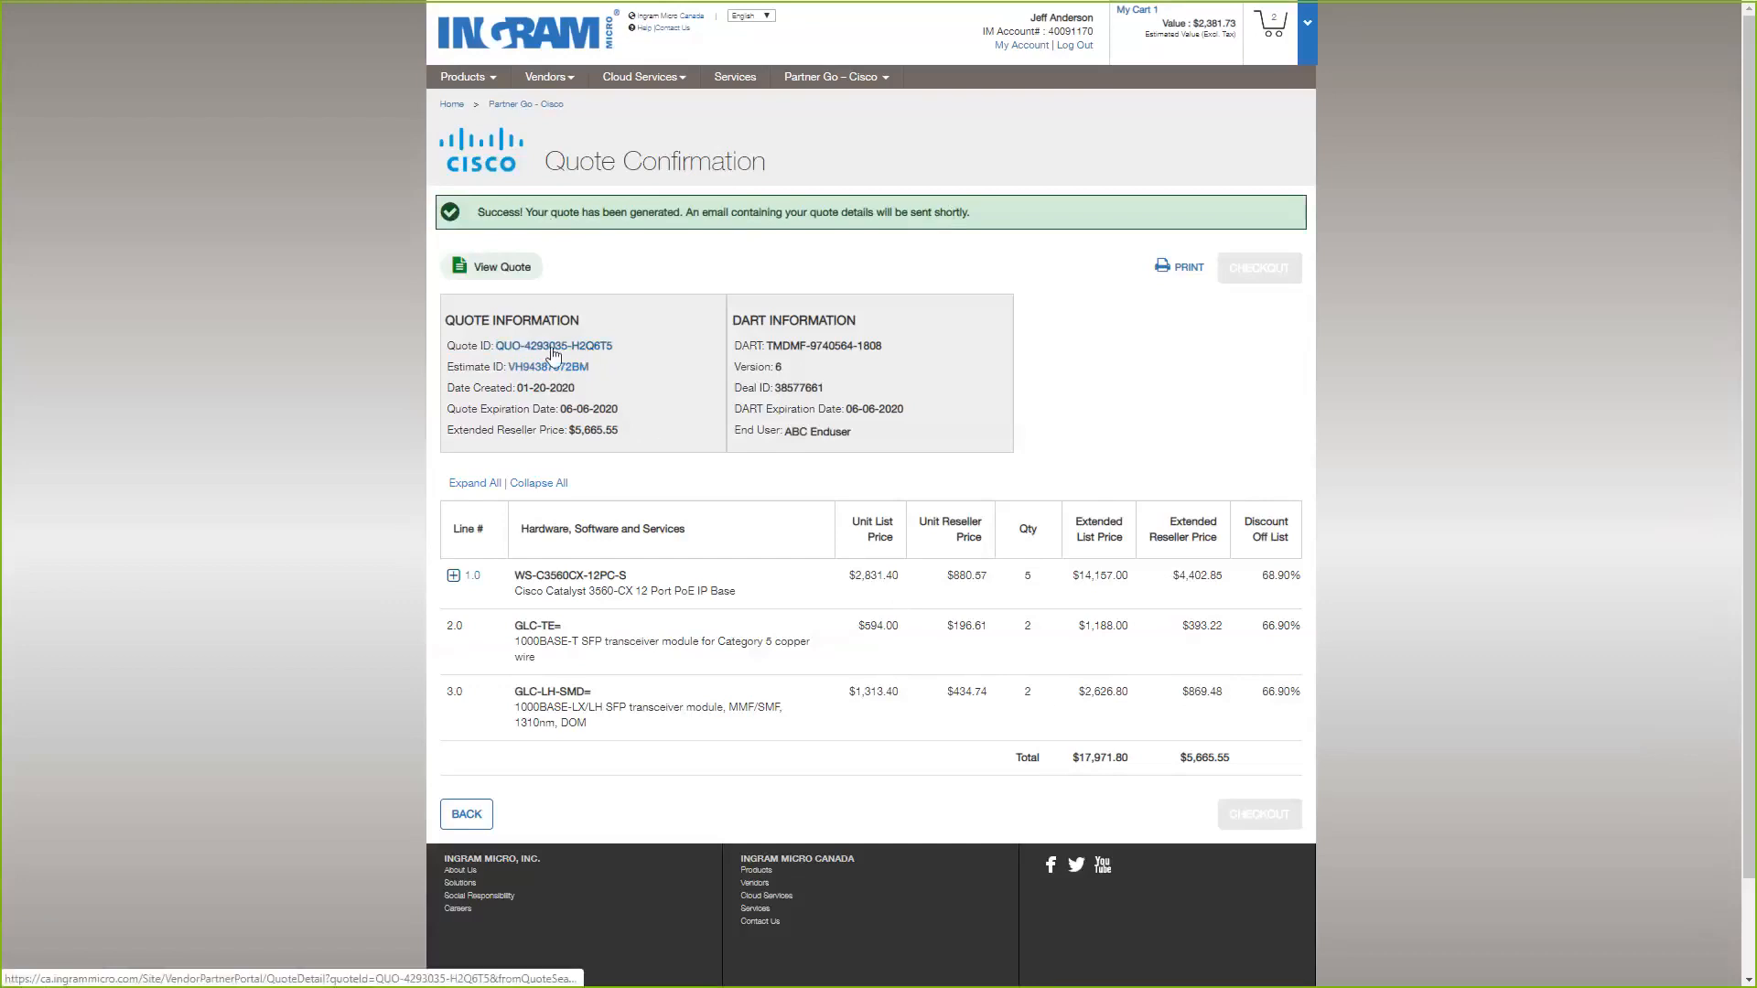
{"action": "left_click", "coordinate": [455, 577]}
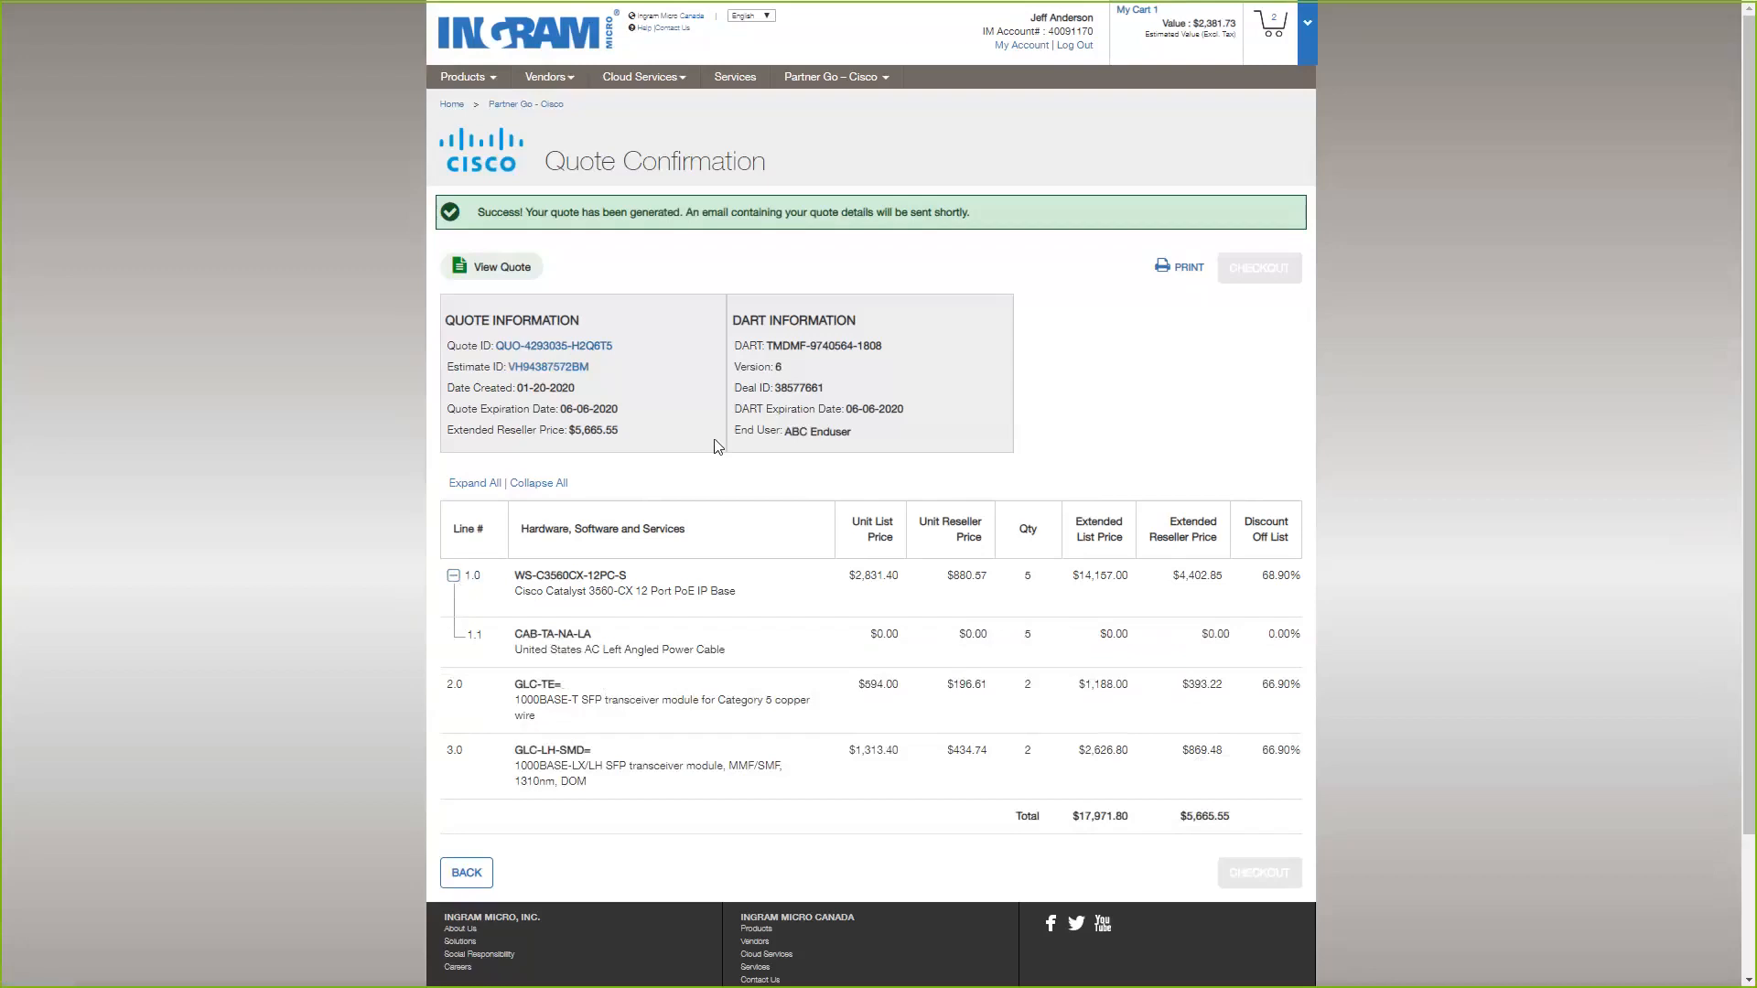
{"action": "left_click", "coordinate": [838, 81]}
{"action": "scroll", "coordinate": [806, 668], "scroll_direction": "down", "scroll_amount": 1}
{"action": "scroll", "coordinate": [789, 697], "scroll_direction": "up", "scroll_amount": 1}
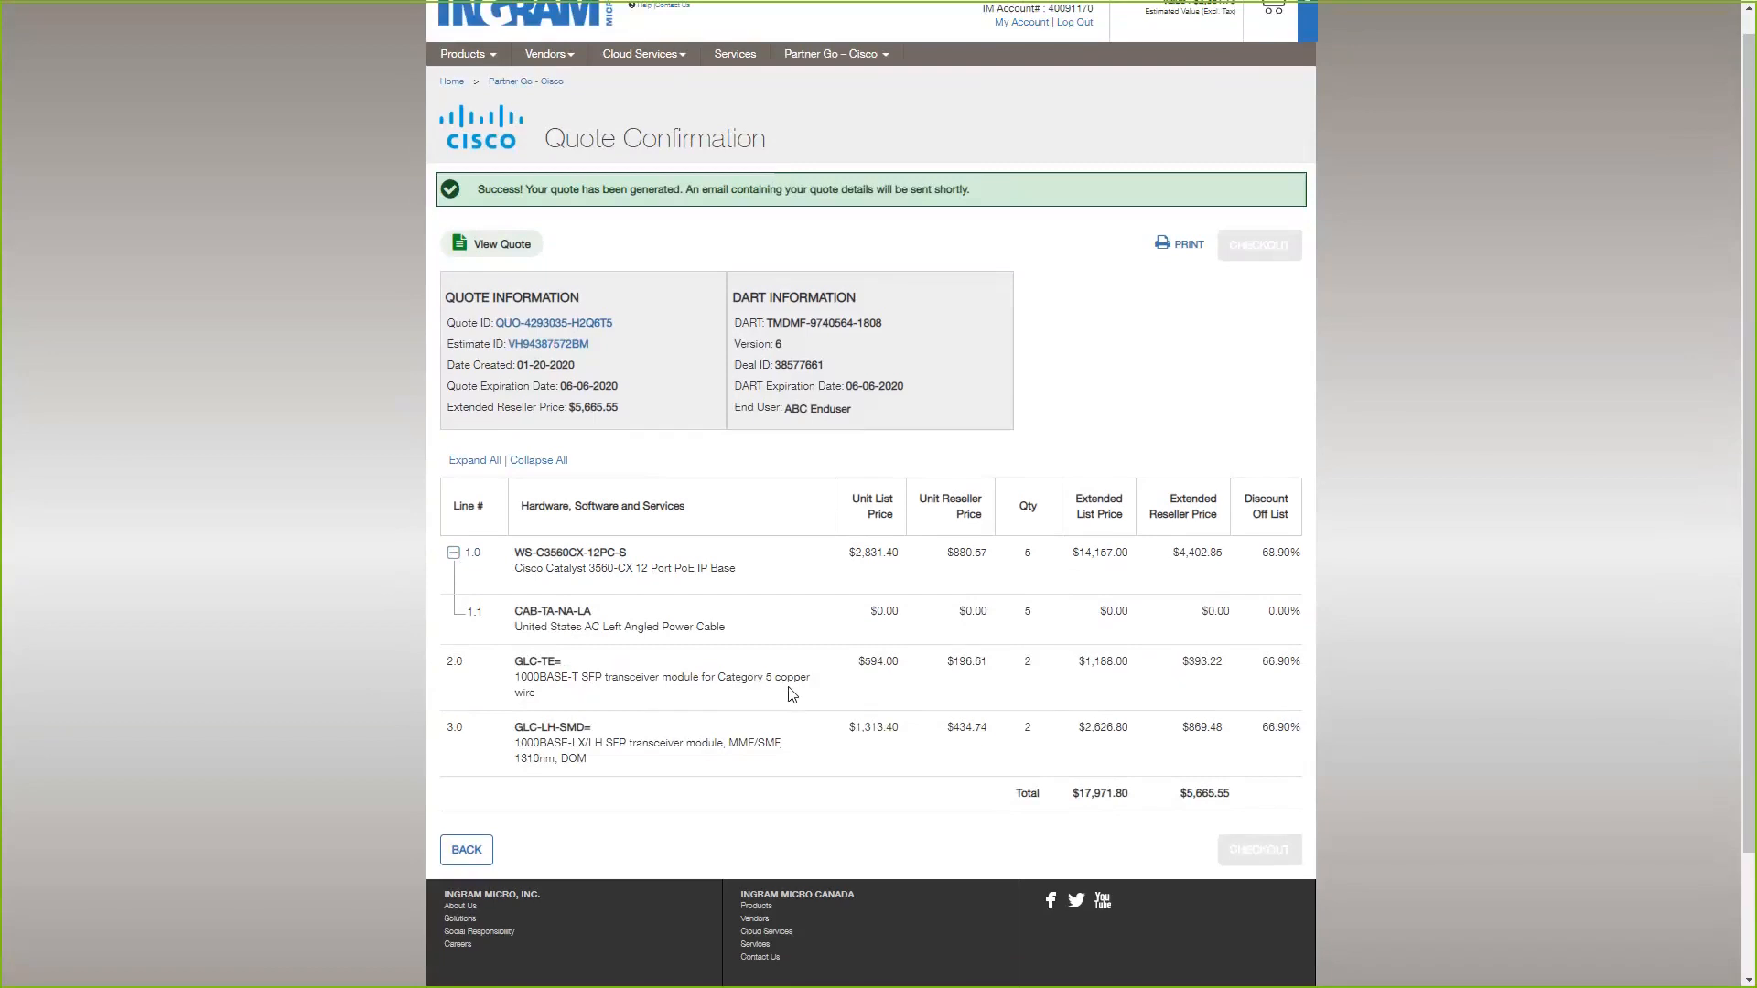
{"action": "scroll", "coordinate": [714, 622], "scroll_direction": "up", "scroll_amount": 1}
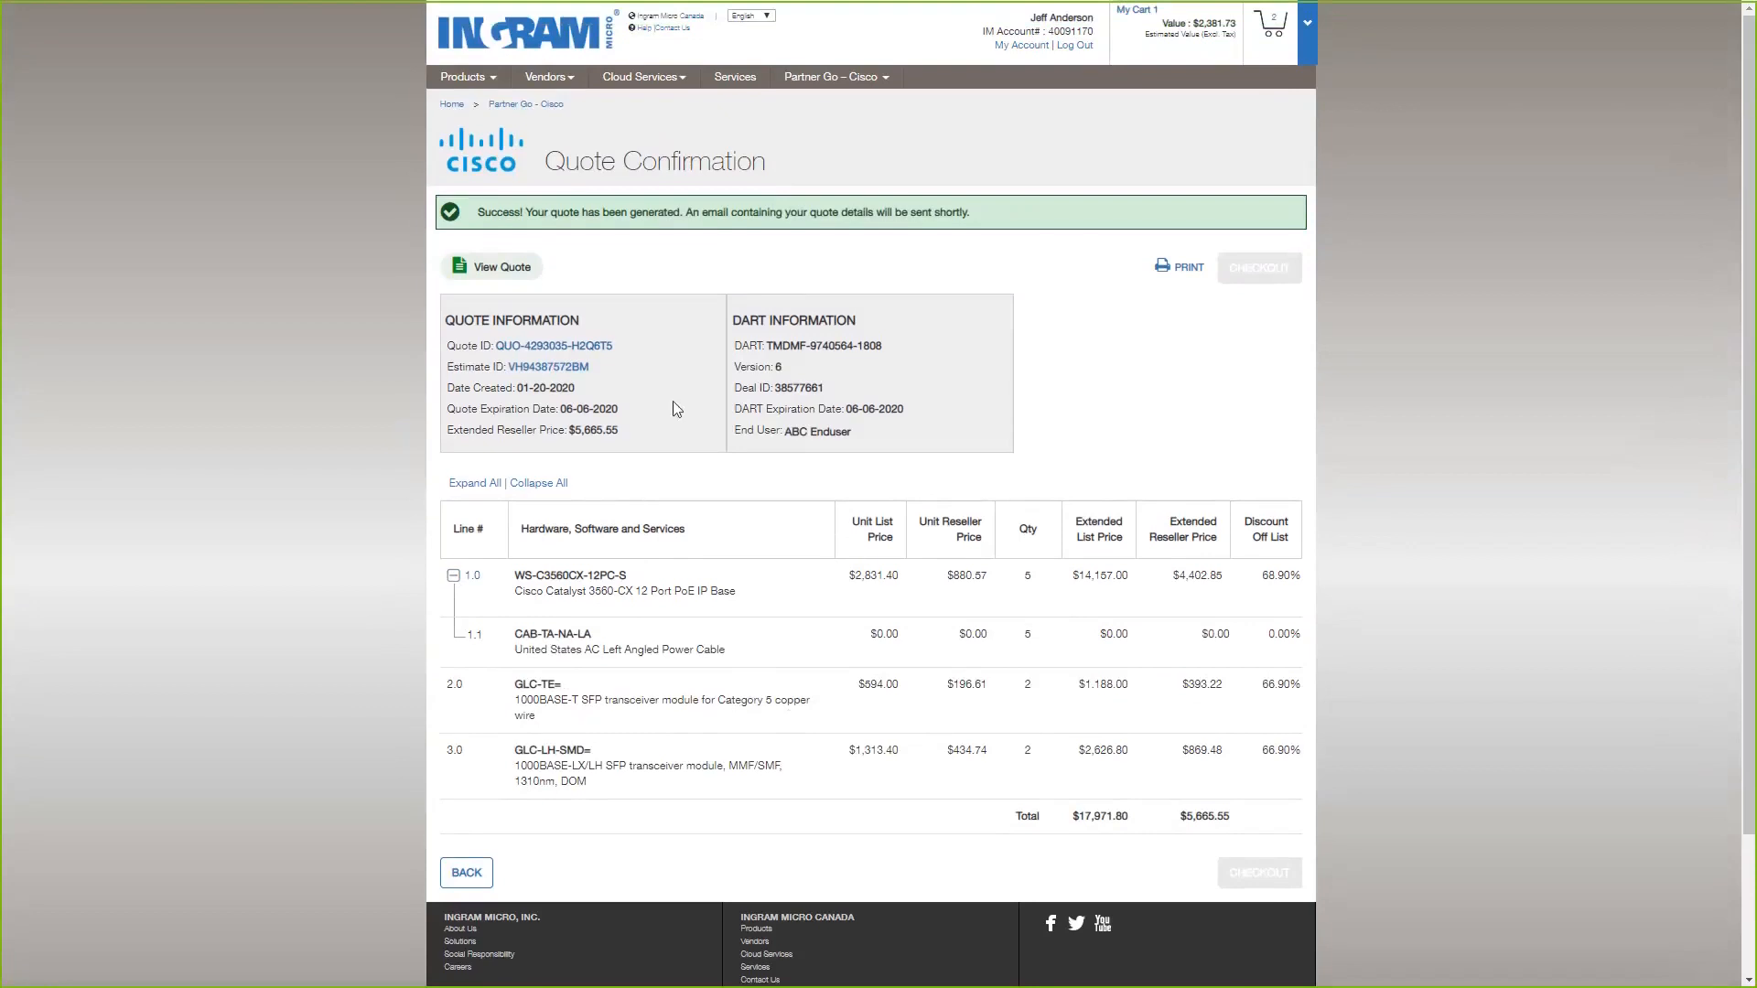
Look over the quote confirmation's lines and totals and go to the list of Cisco quotes.
{"action": "scroll", "coordinate": [677, 408], "scroll_direction": "down", "scroll_amount": 1}
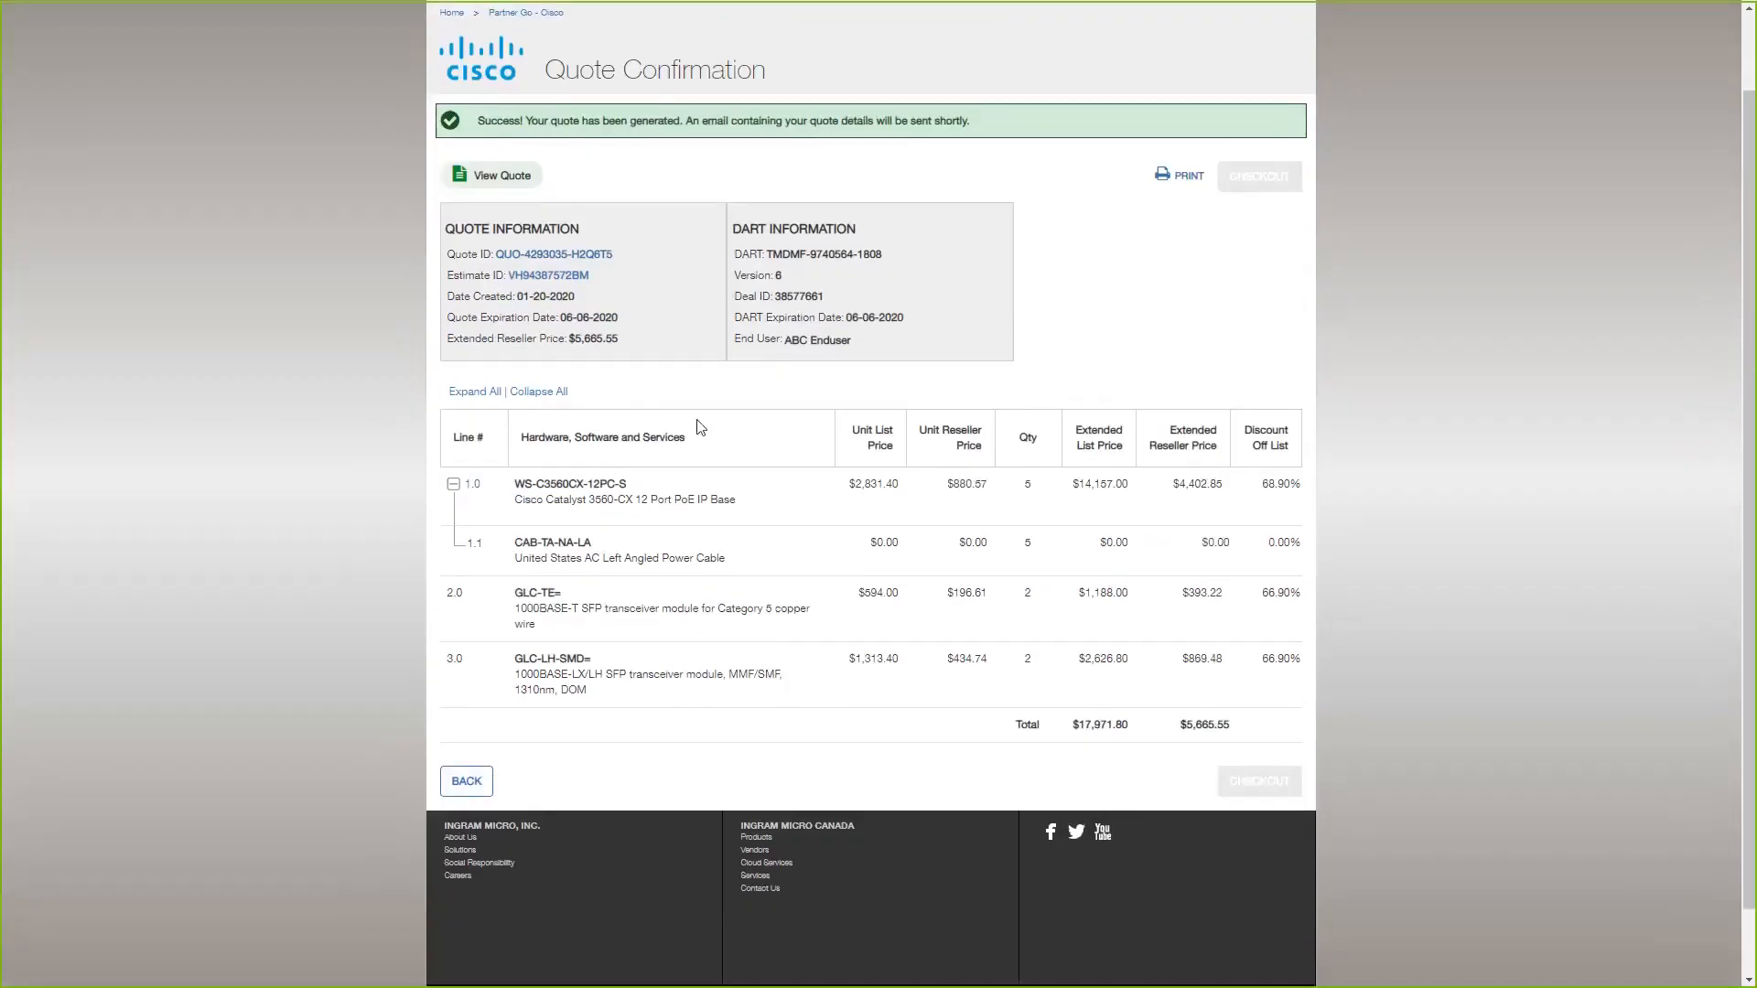
{"action": "scroll", "coordinate": [697, 423], "scroll_direction": "up", "scroll_amount": 1}
{"action": "mouse_move", "coordinate": [849, 85]}
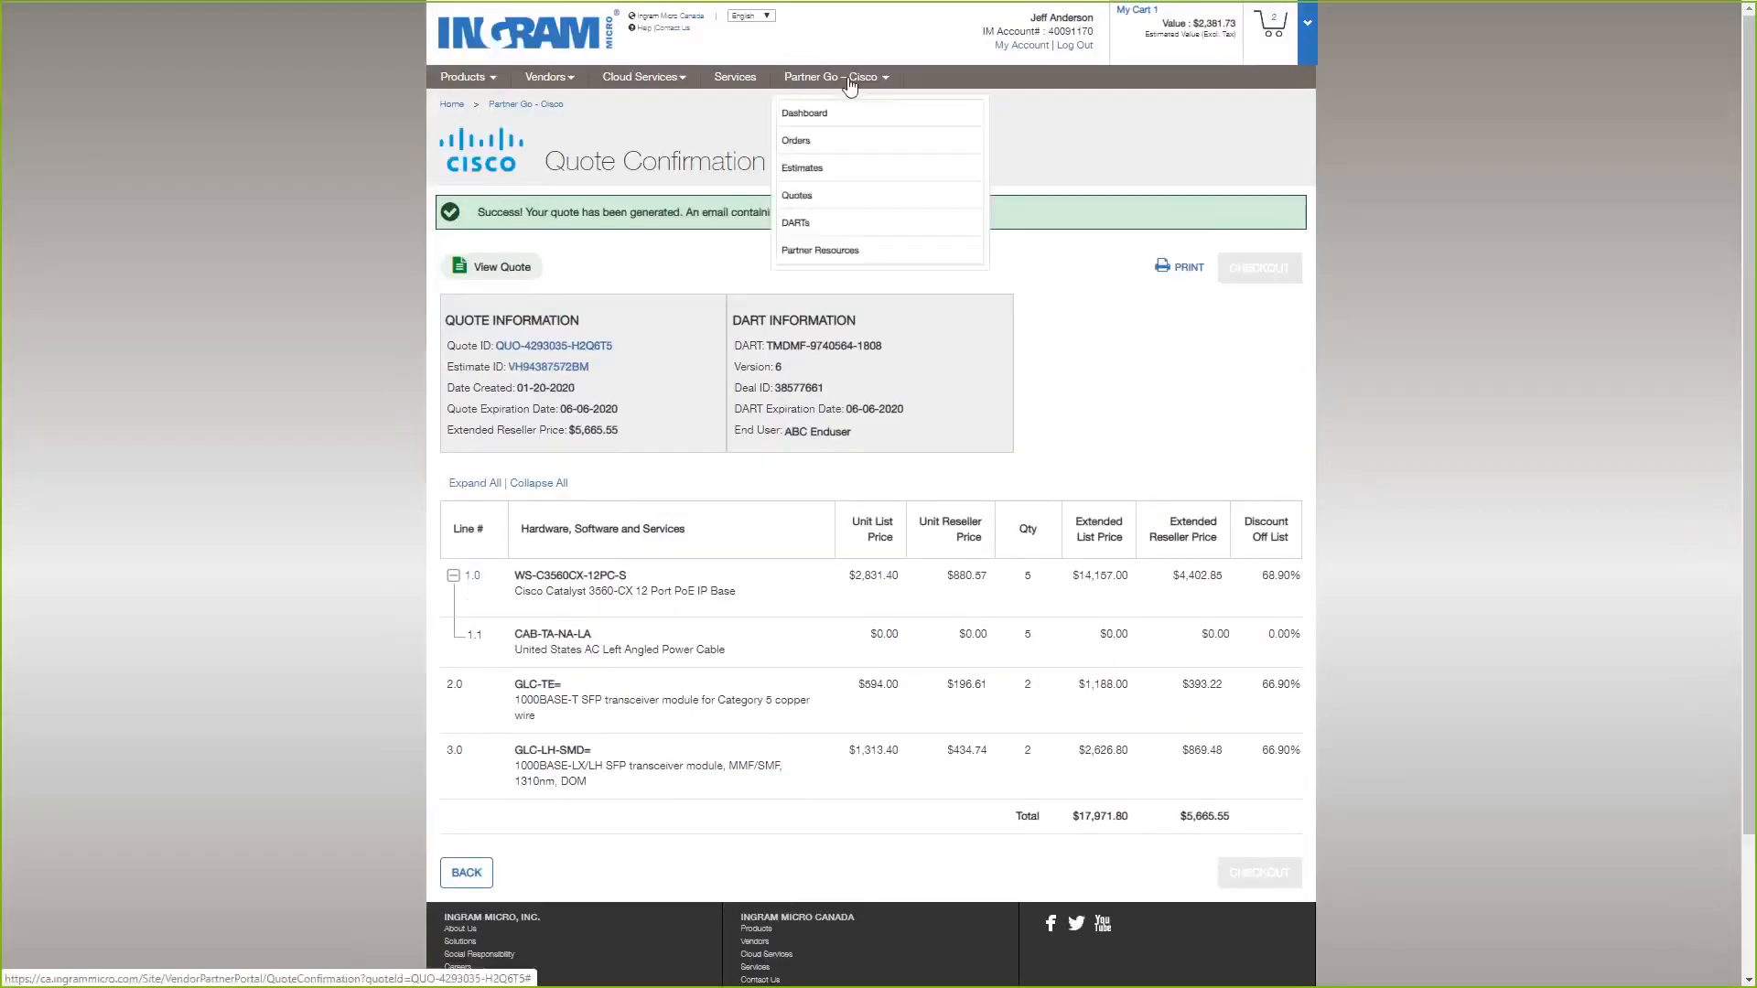
{"action": "left_click", "coordinate": [802, 198]}
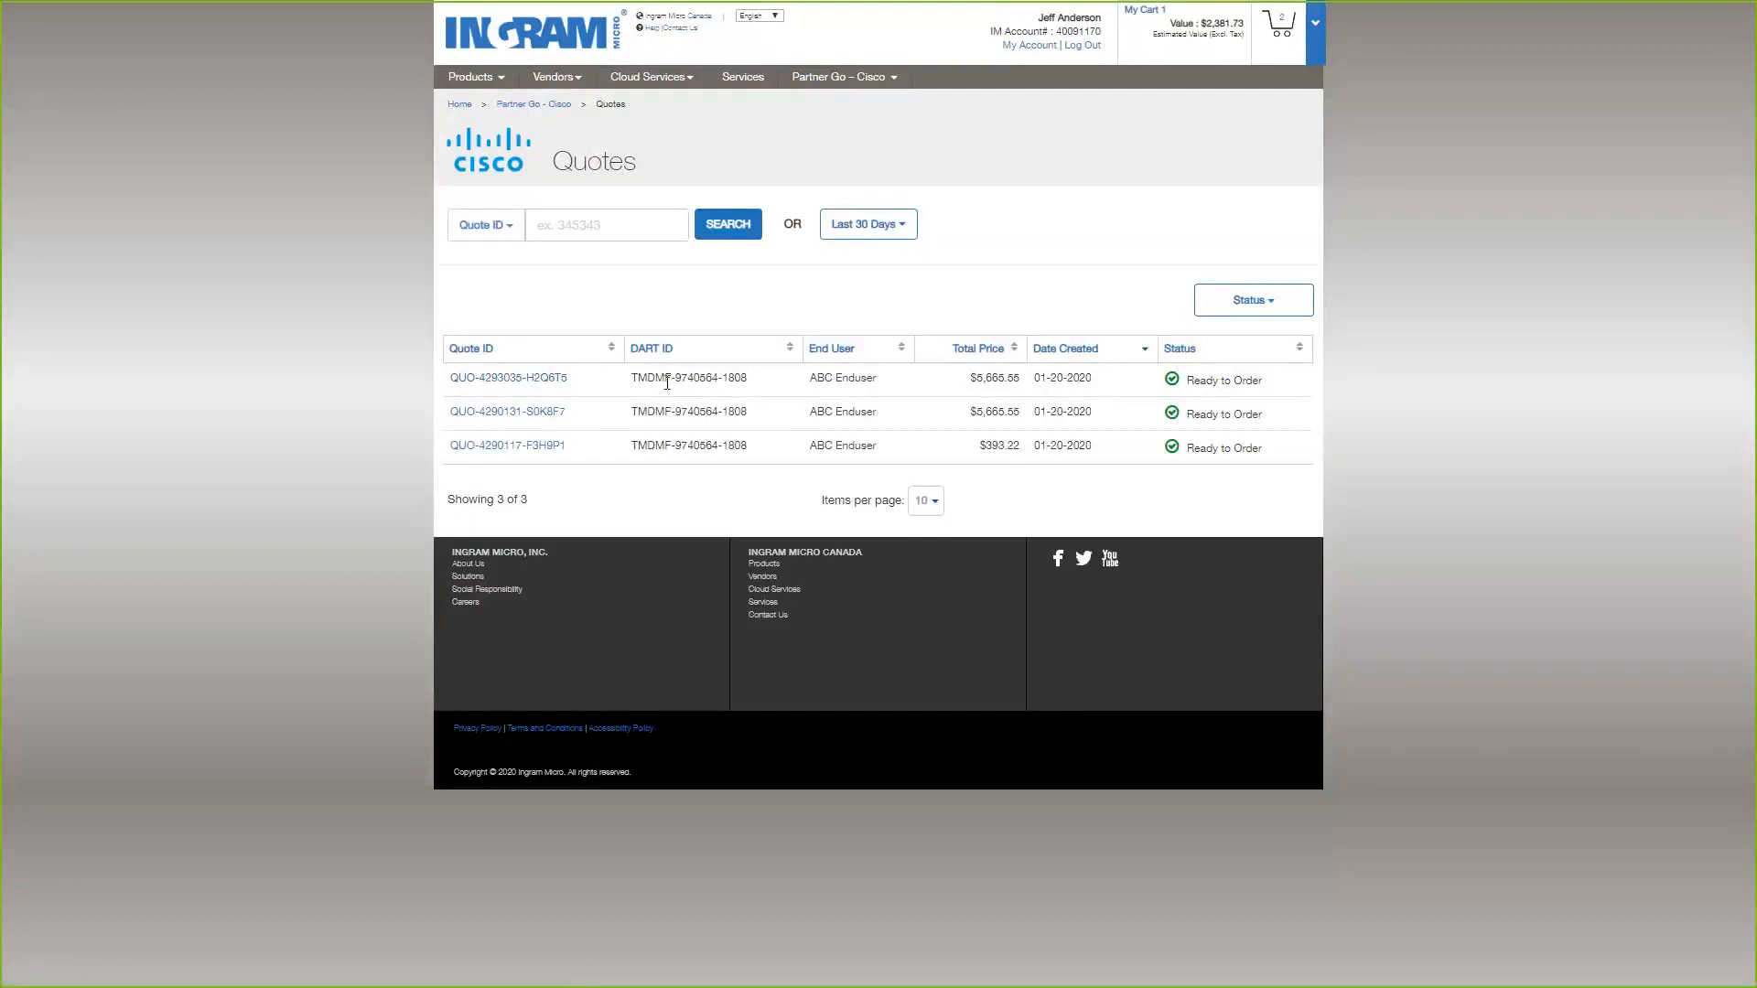
Check the DART ID of the newest quote for ABC Enduser, open that quote's details and expand line 1.0.
{"action": "left_click_drag", "start_coordinate": [638, 378], "coordinate": [748, 392]}
{"action": "left_click", "coordinate": [749, 391]}
{"action": "left_click", "coordinate": [546, 378]}
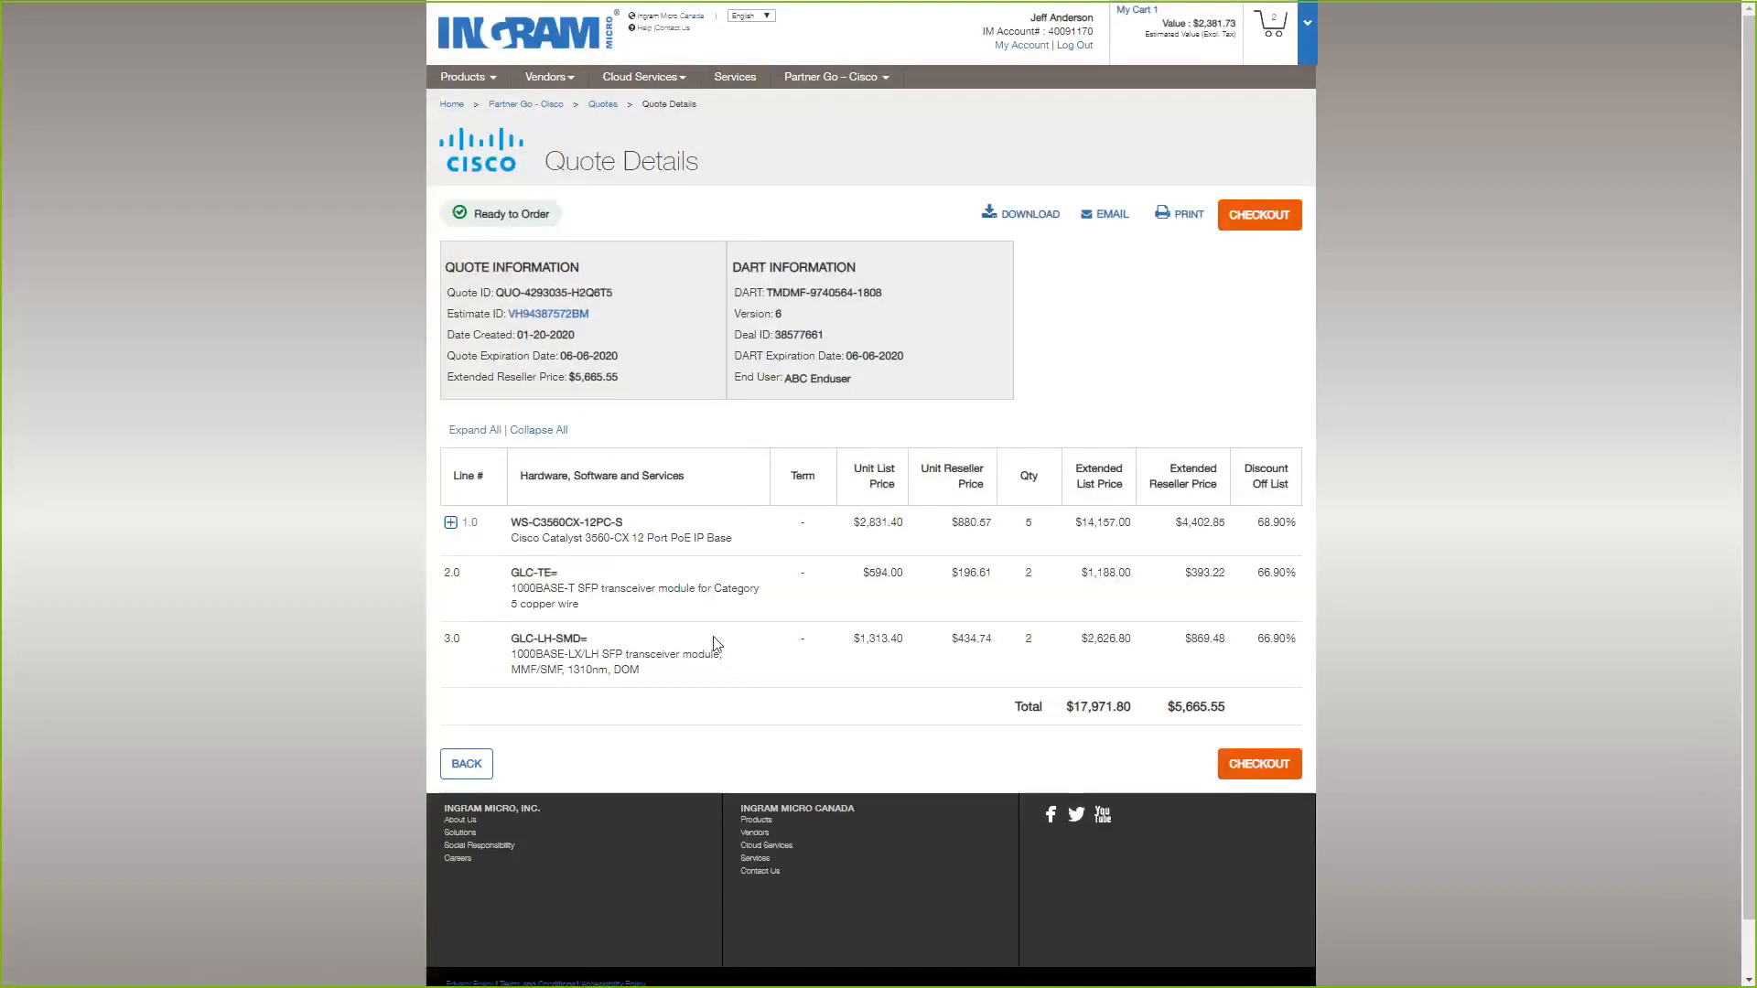
{"action": "left_click", "coordinate": [451, 523]}
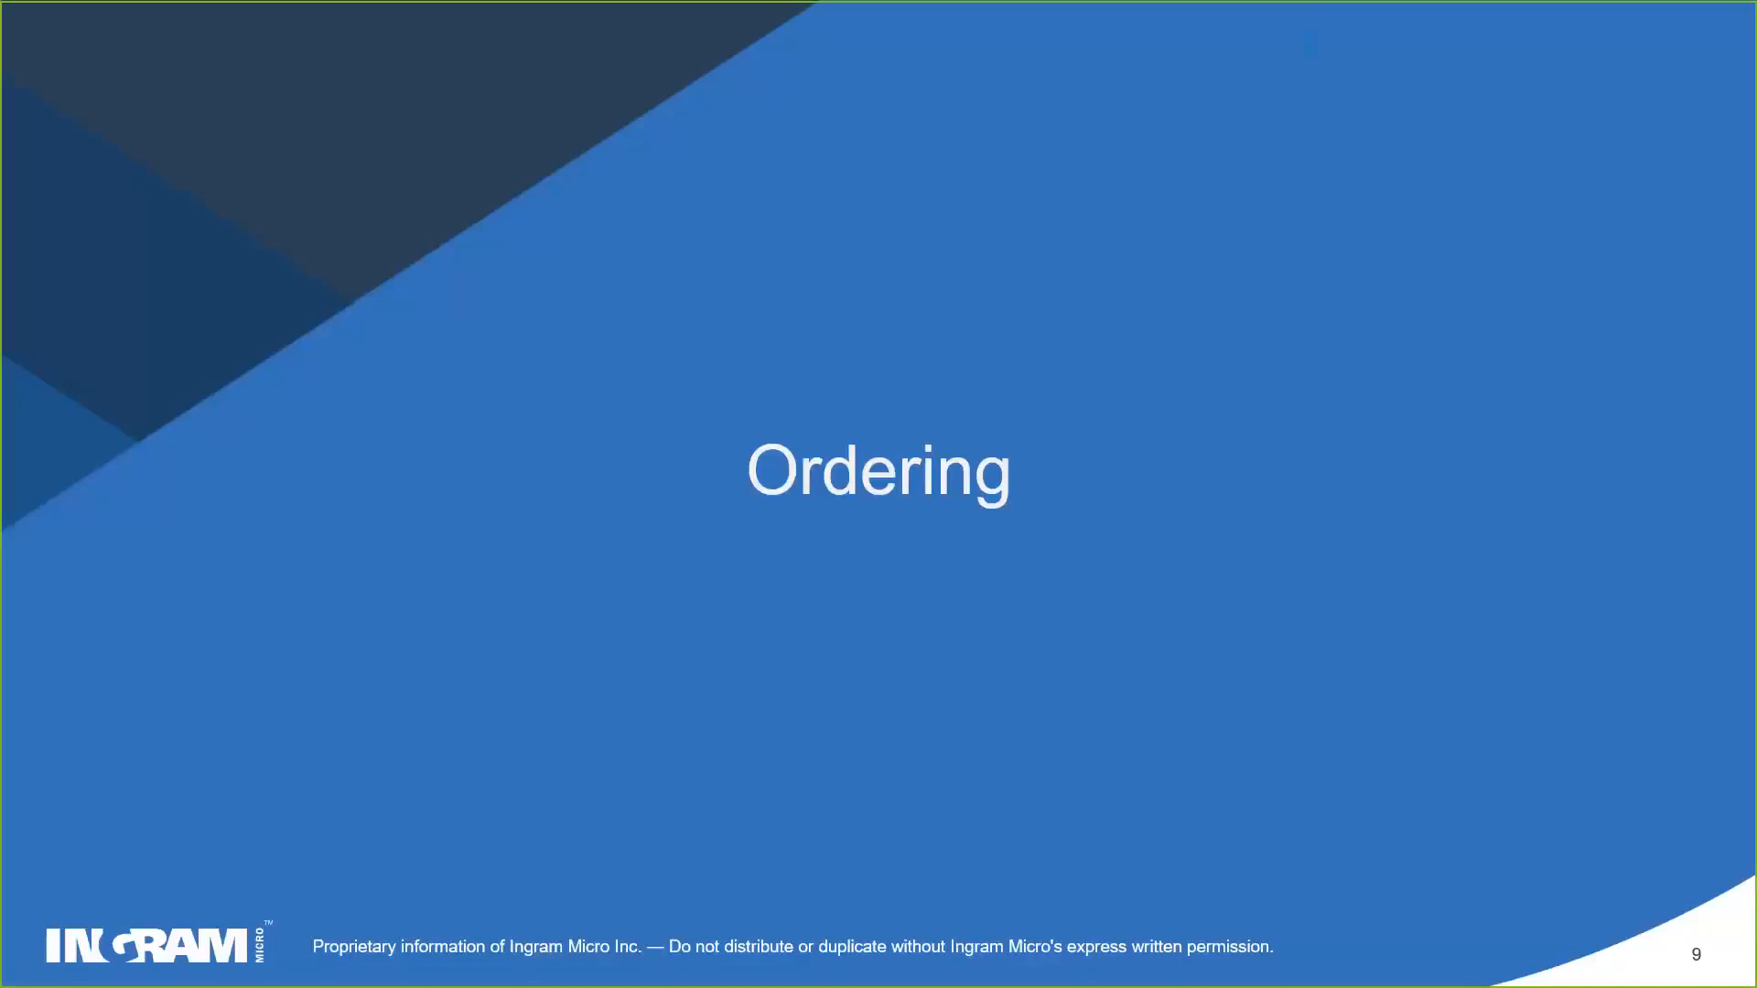
{"action": "key", "text": "Right"}
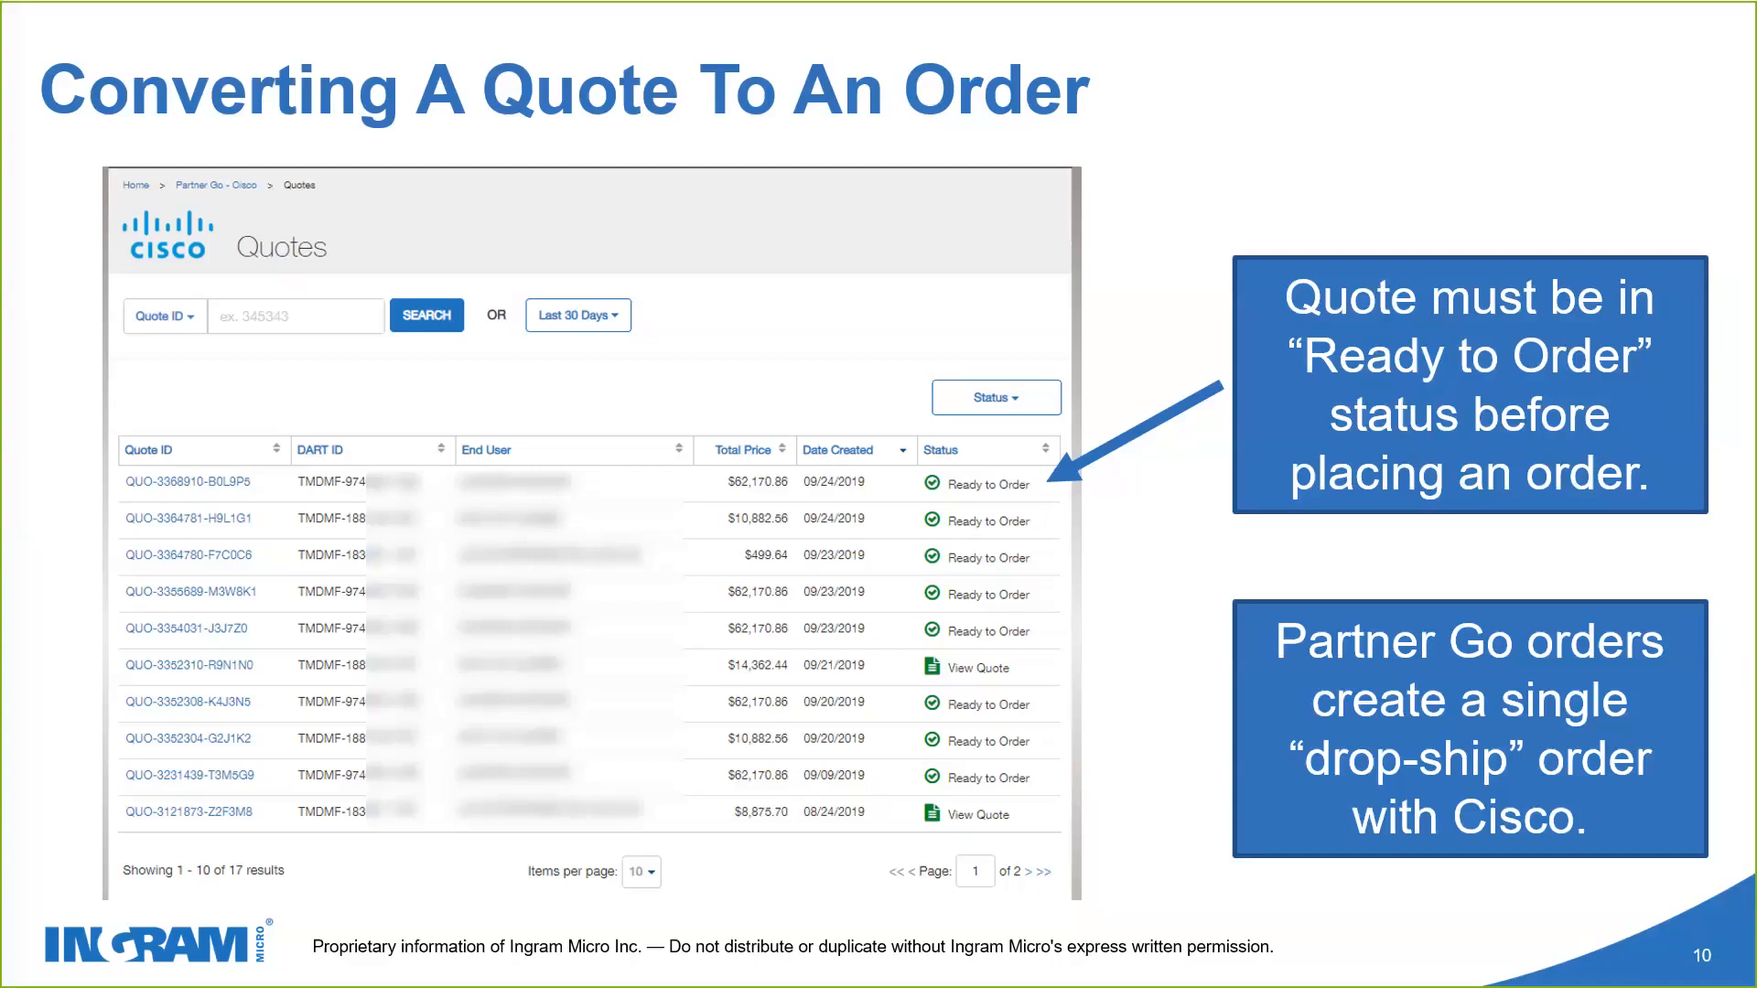
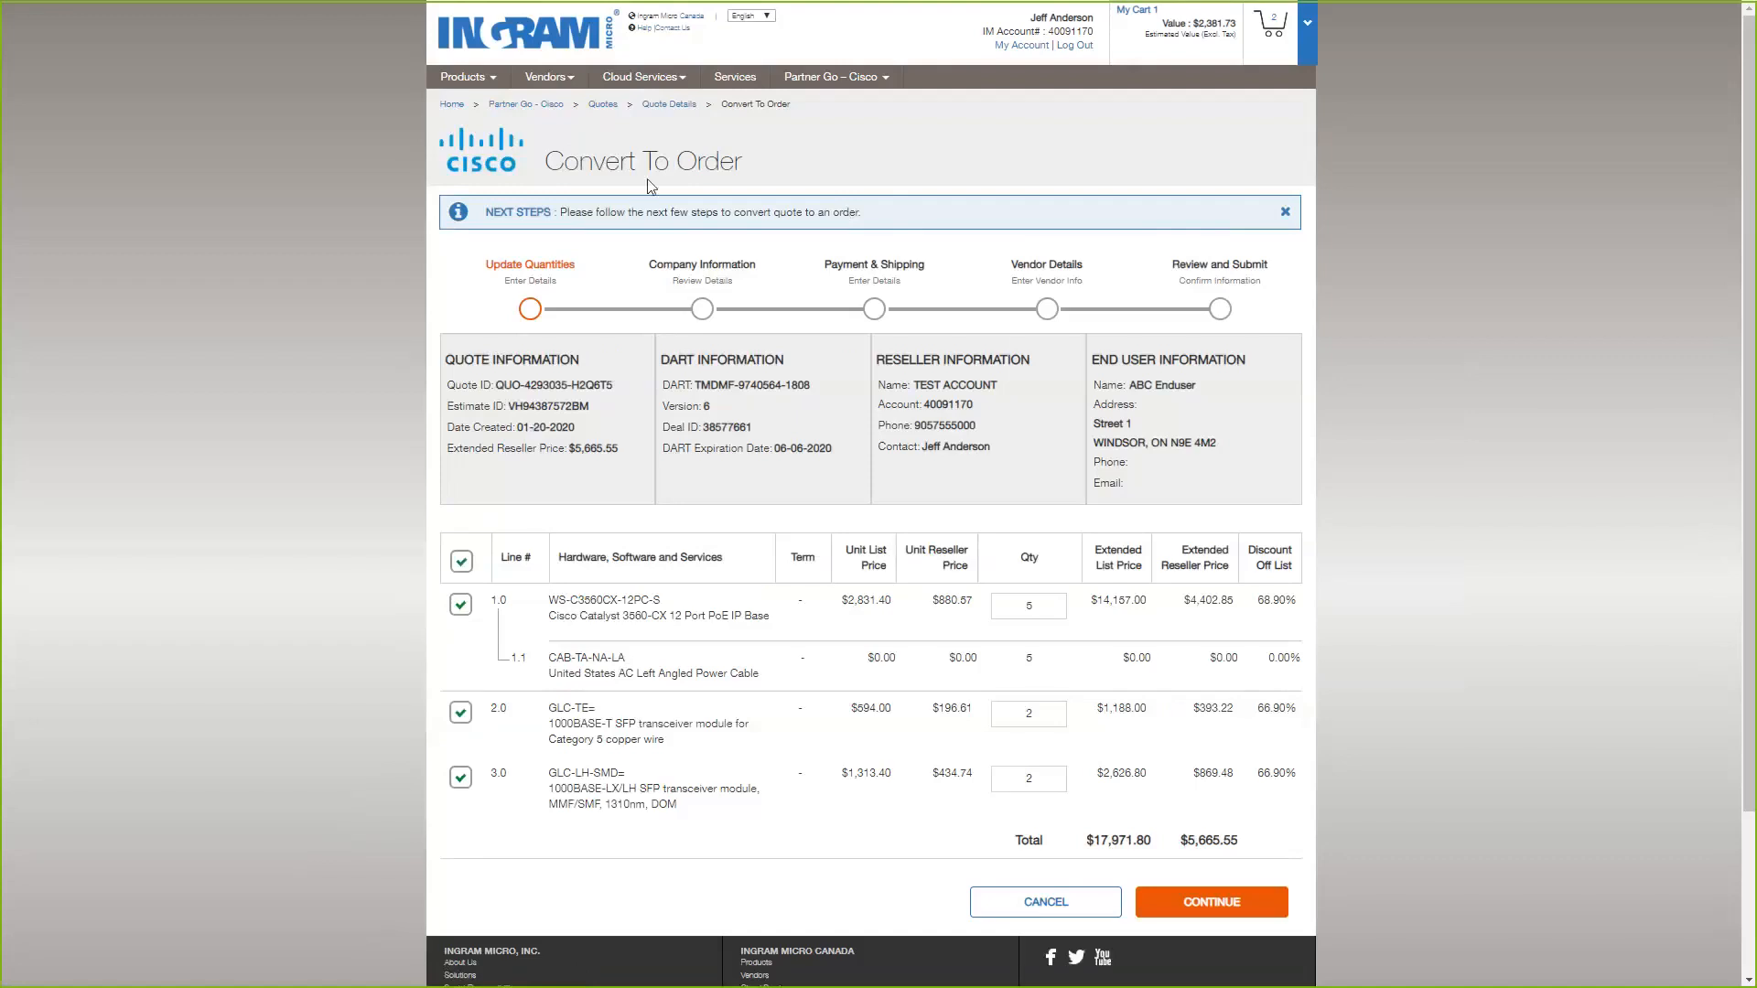
Try leaving individual quote lines out of the order and including them again, starting with line 1.0.
{"action": "left_click", "coordinate": [463, 607]}
{"action": "left_click", "coordinate": [460, 713]}
{"action": "left_click", "coordinate": [461, 712]}
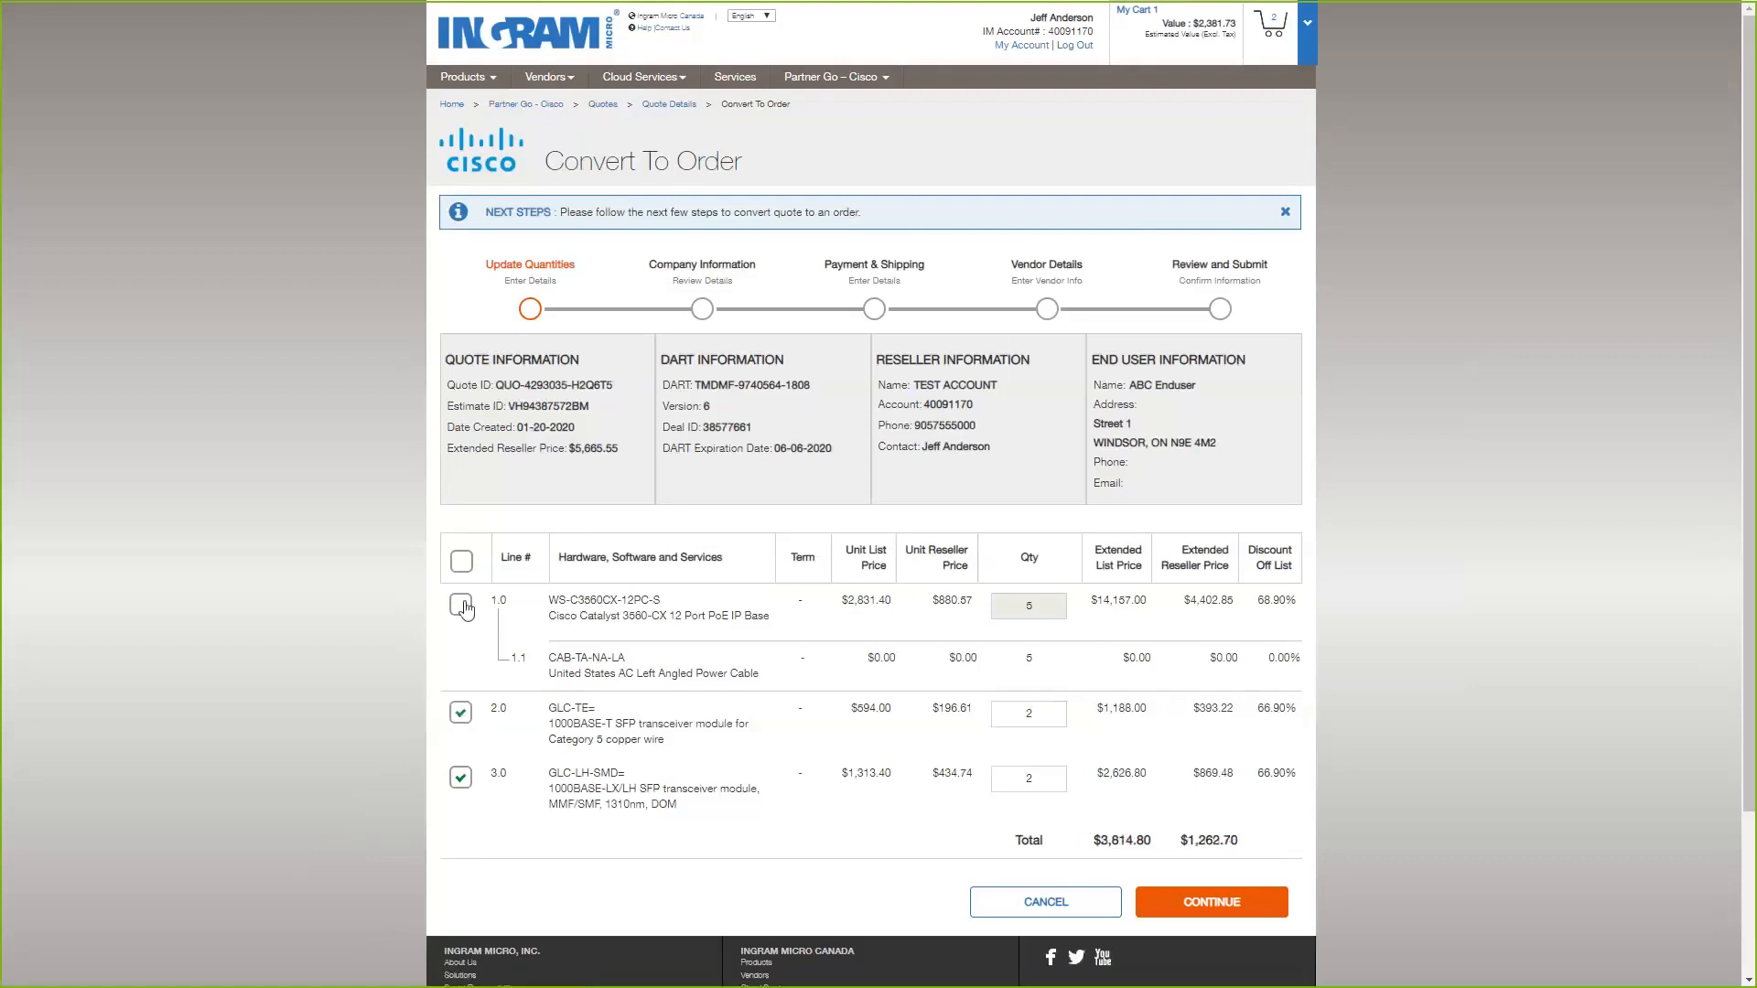
{"action": "left_click", "coordinate": [461, 604]}
{"action": "left_click", "coordinate": [462, 778]}
{"action": "left_click", "coordinate": [467, 783]}
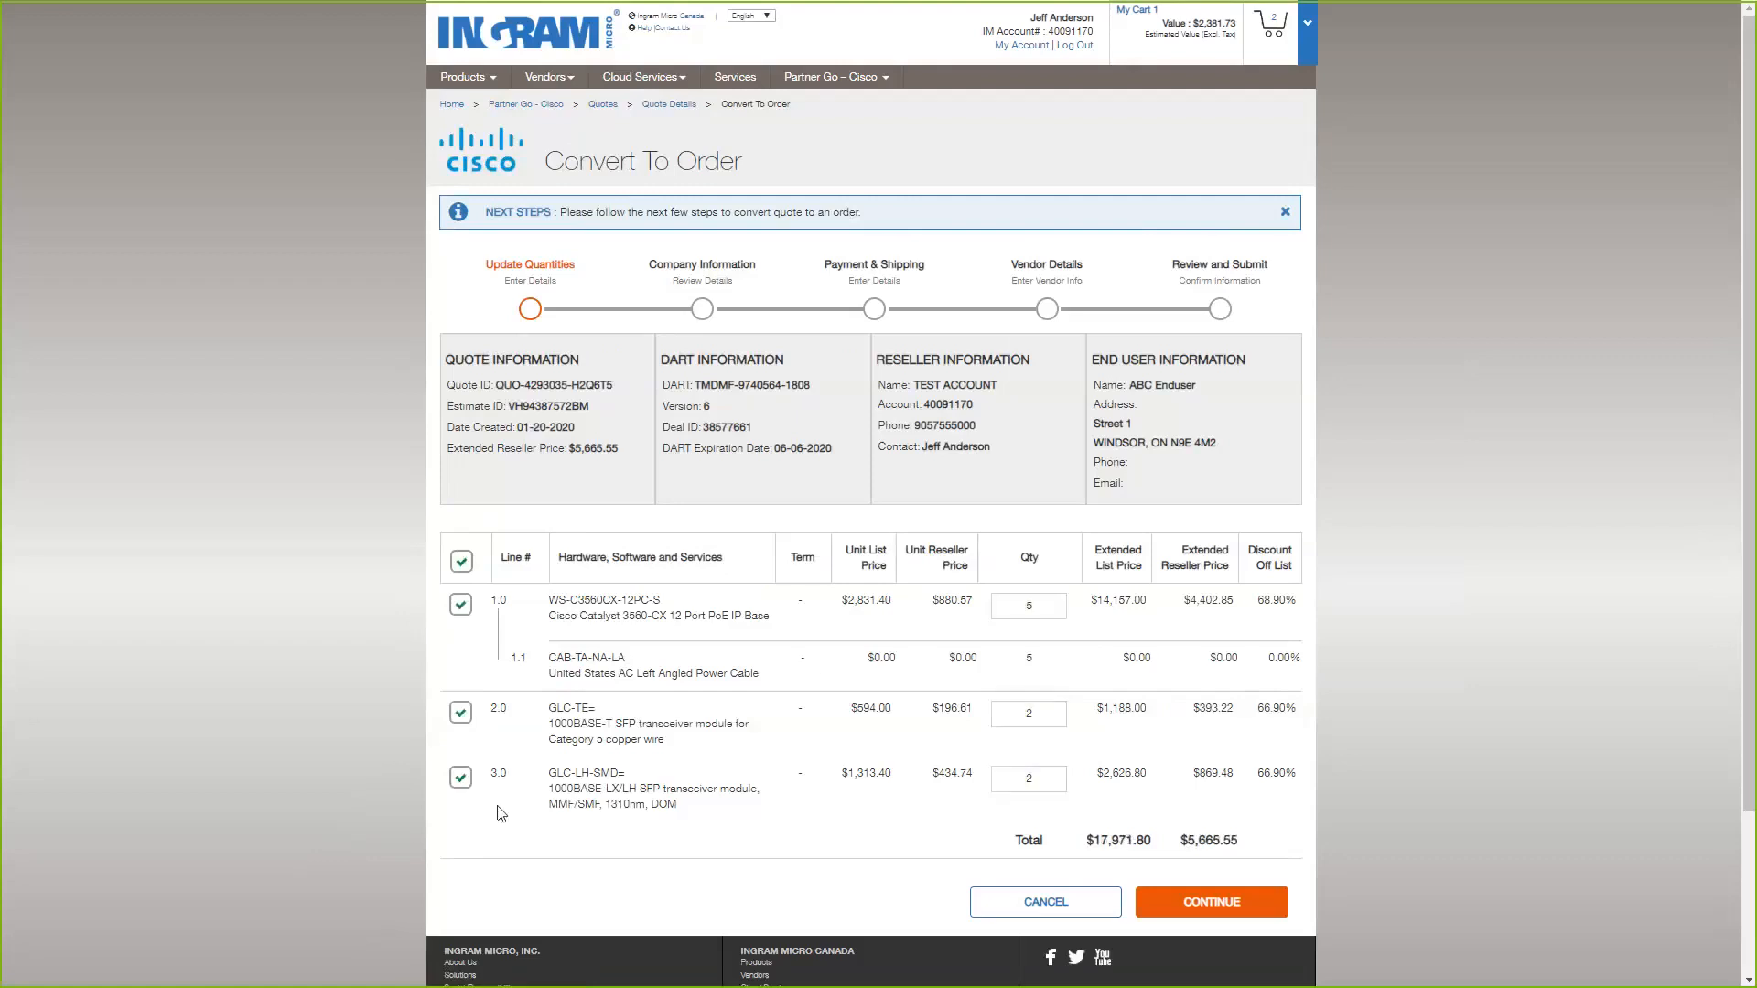
Leave line 2.0 out of the order and continue to the company information.
{"action": "left_click", "coordinate": [460, 713]}
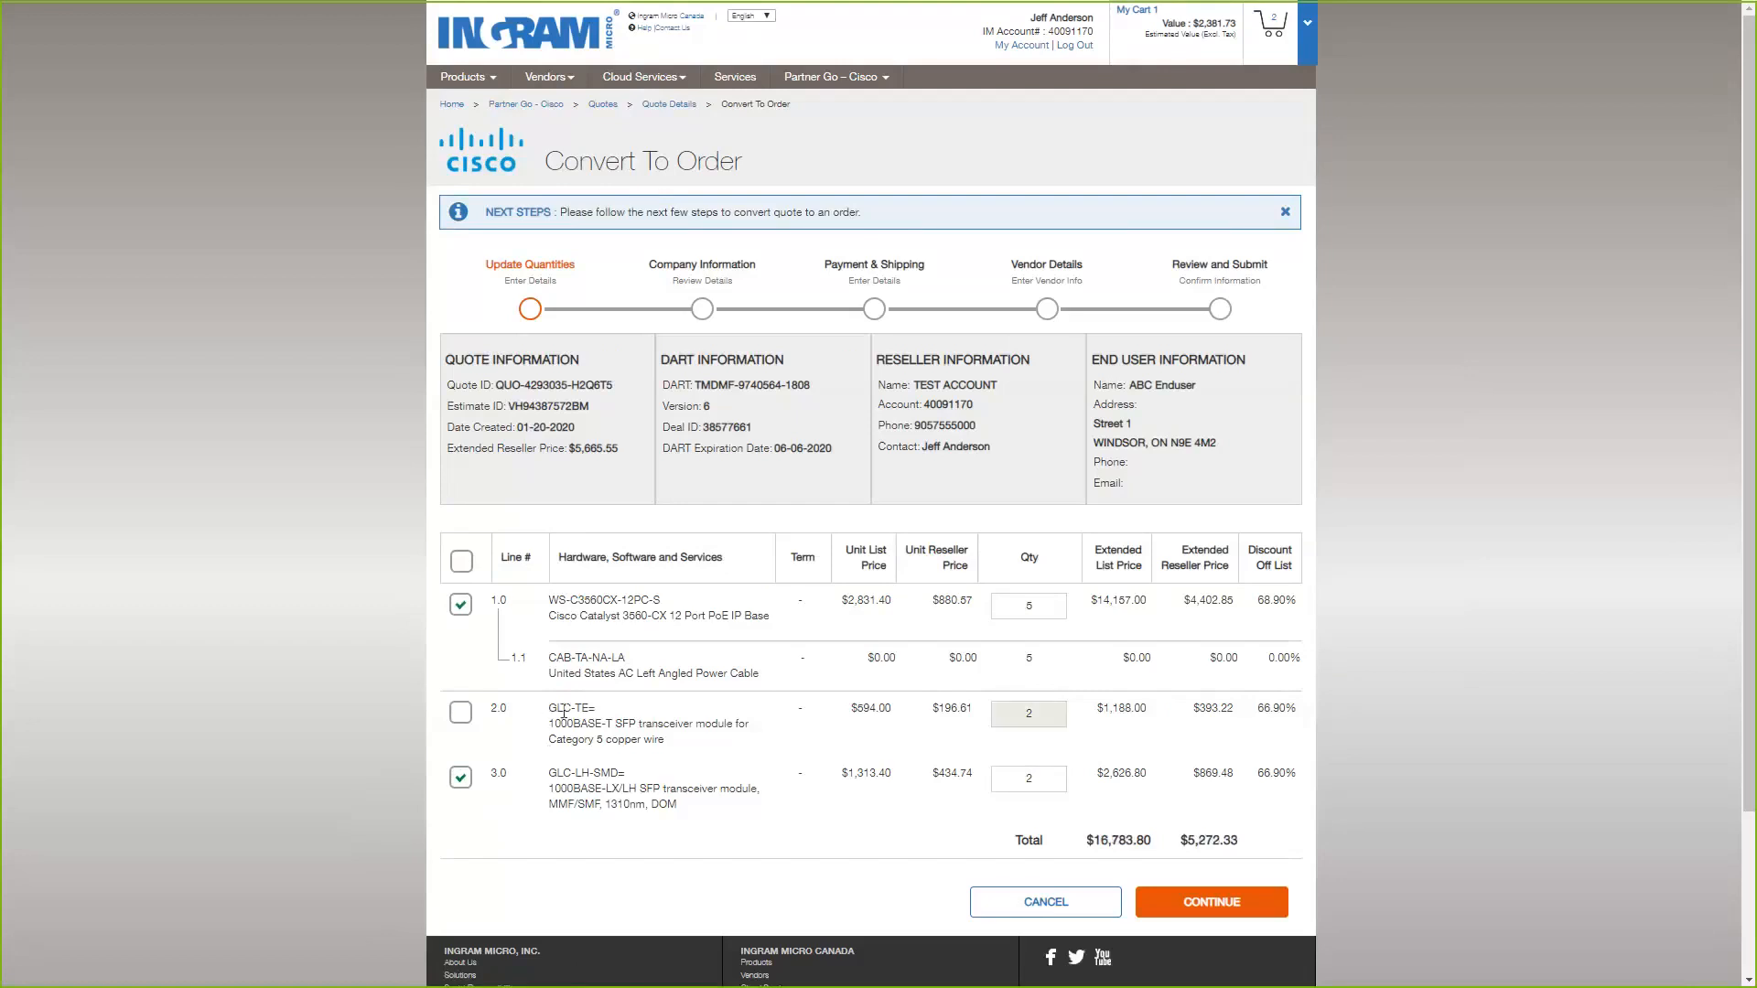
{"action": "left_click_drag", "start_coordinate": [564, 714], "coordinate": [583, 713]}
{"action": "left_click", "coordinate": [262, 540]}
{"action": "double_click", "coordinate": [1060, 607]}
{"action": "left_click", "coordinate": [1204, 914]}
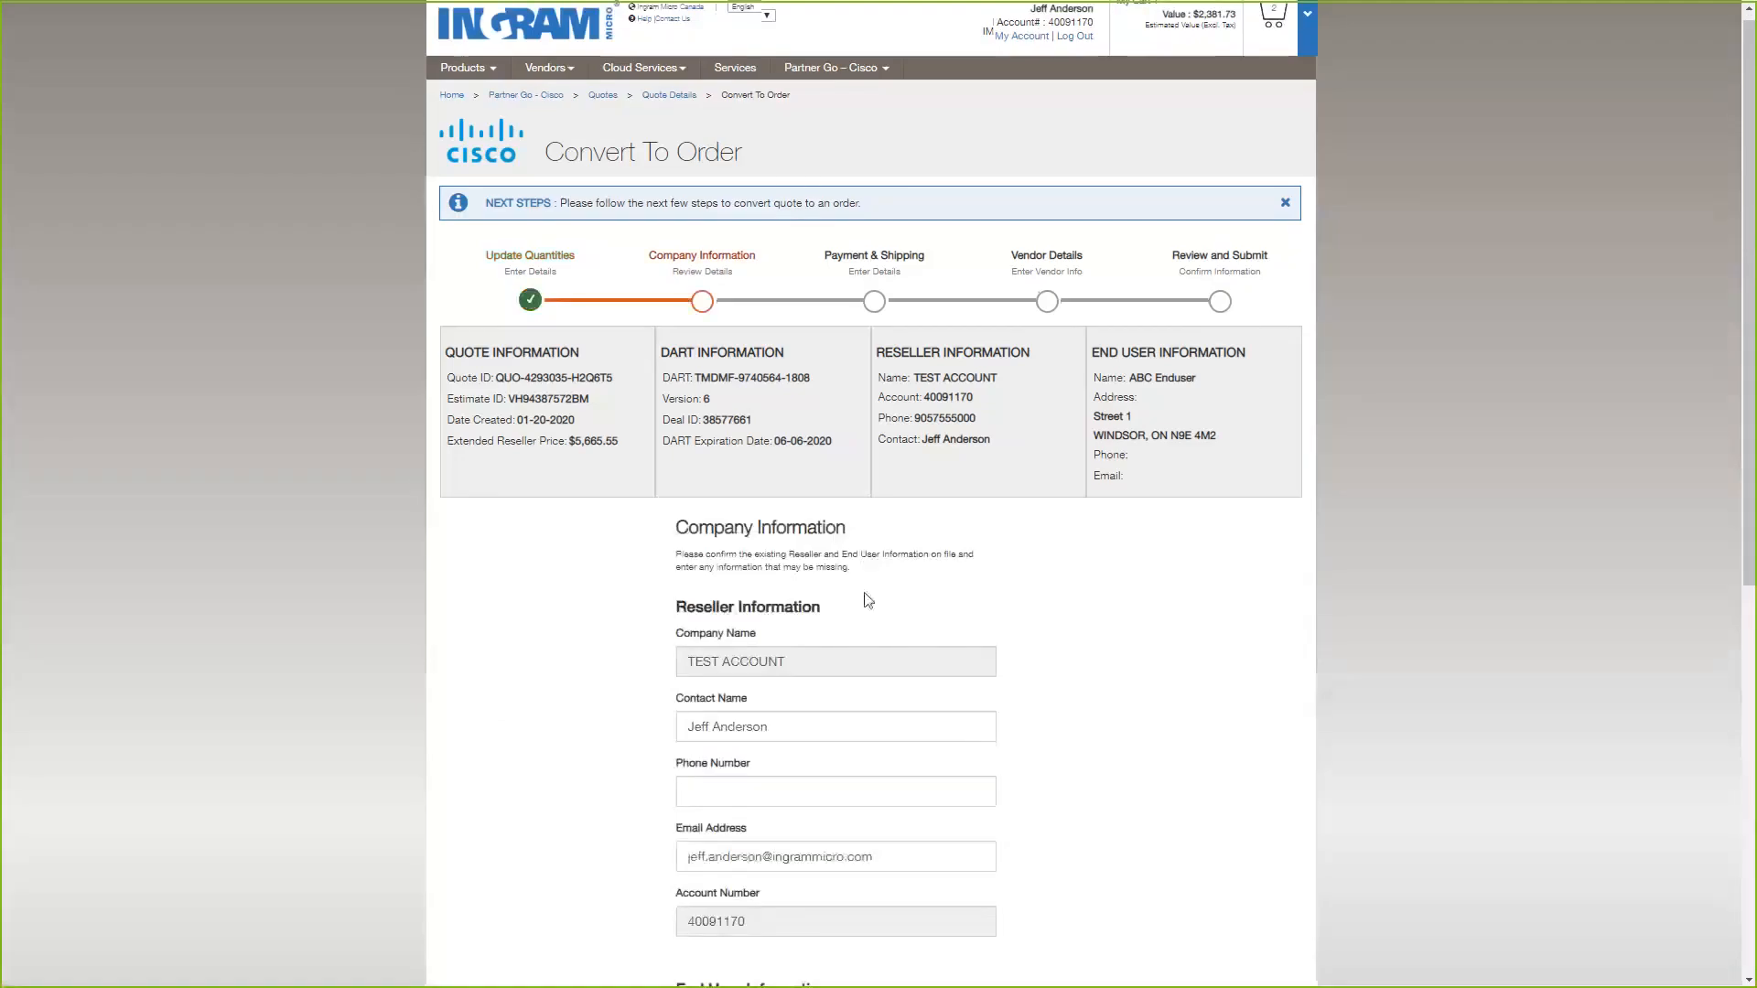
Look over the company information and fill in the reseller's phone number.
{"action": "scroll", "coordinate": [851, 589], "scroll_direction": "down", "scroll_amount": 1}
{"action": "scroll", "coordinate": [818, 555], "scroll_direction": "down", "scroll_amount": 4}
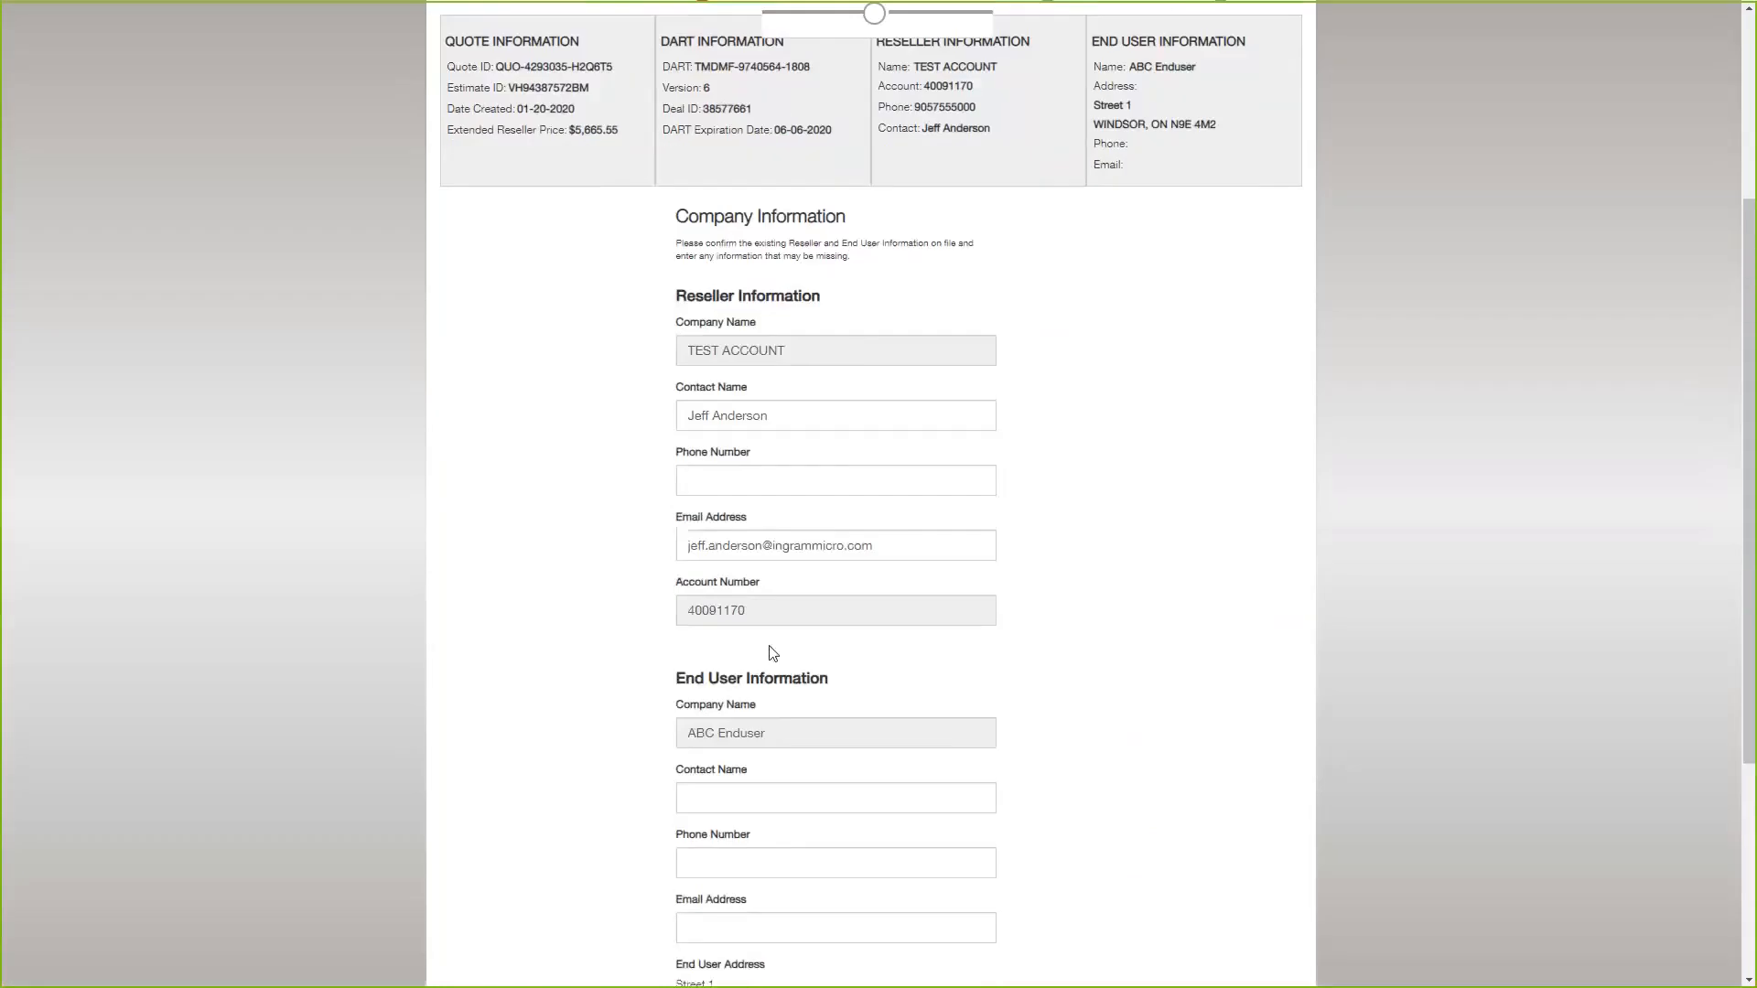
{"action": "scroll", "coordinate": [784, 644], "scroll_direction": "up", "scroll_amount": 5}
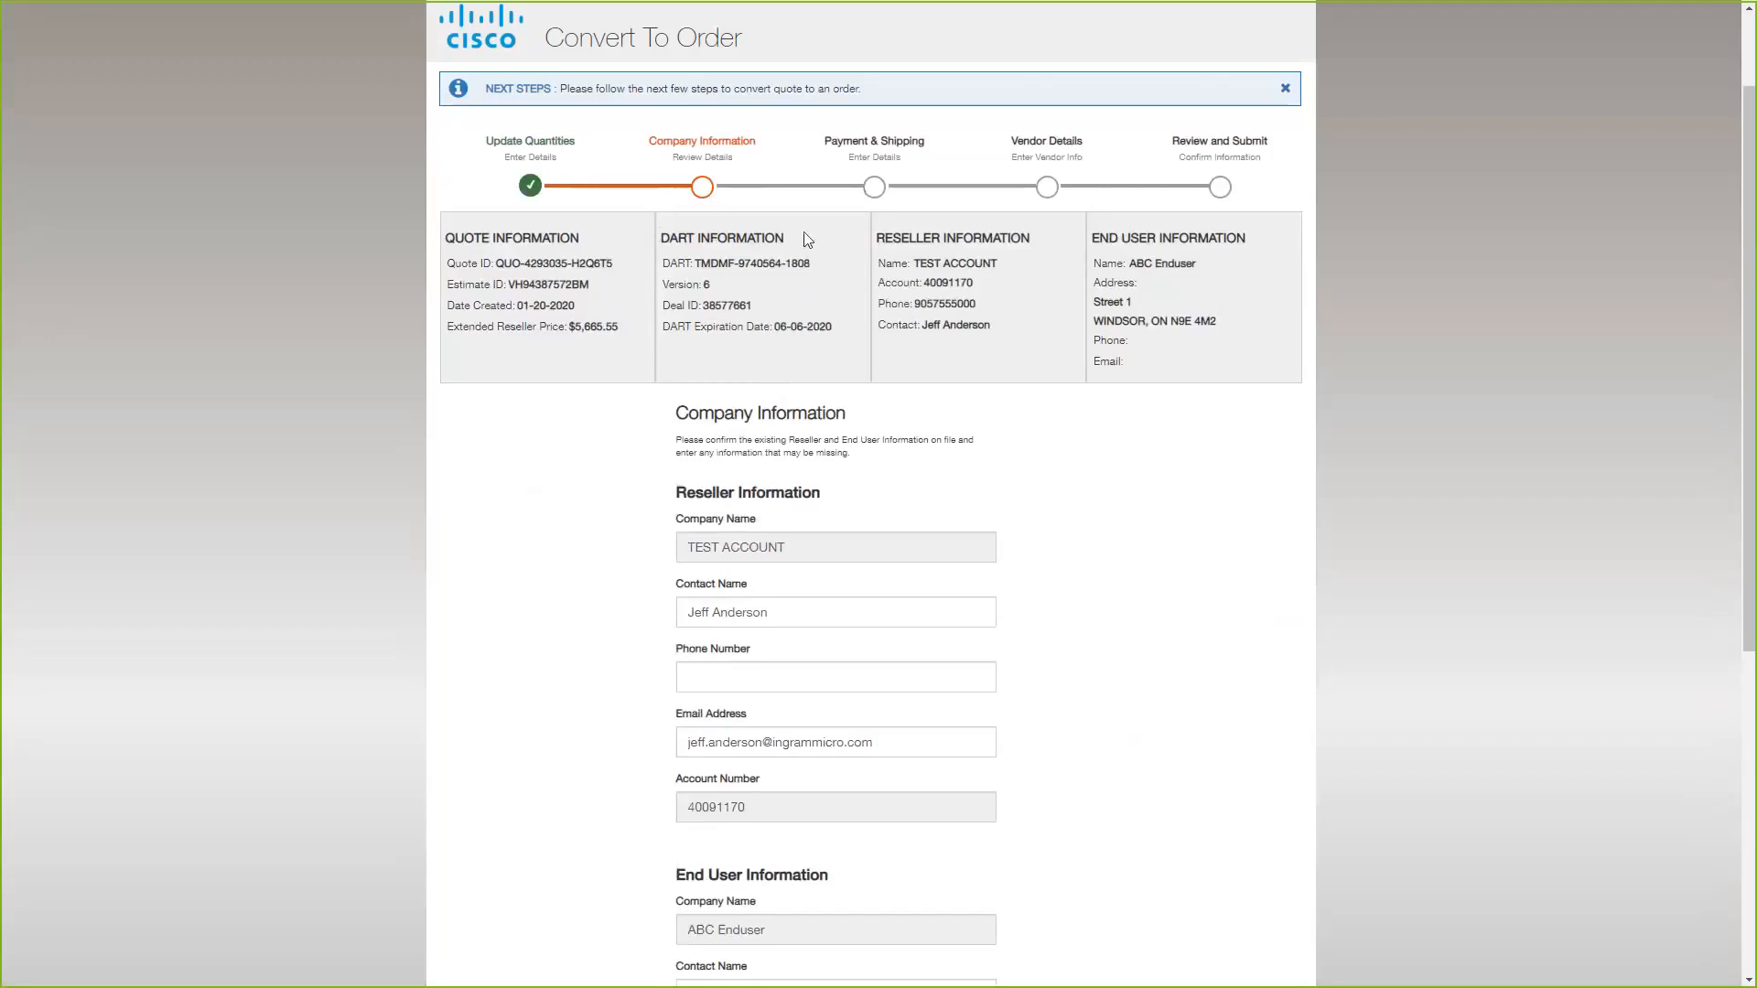
{"action": "scroll", "coordinate": [778, 549], "scroll_direction": "down", "scroll_amount": 2}
{"action": "left_click", "coordinate": [800, 538]}
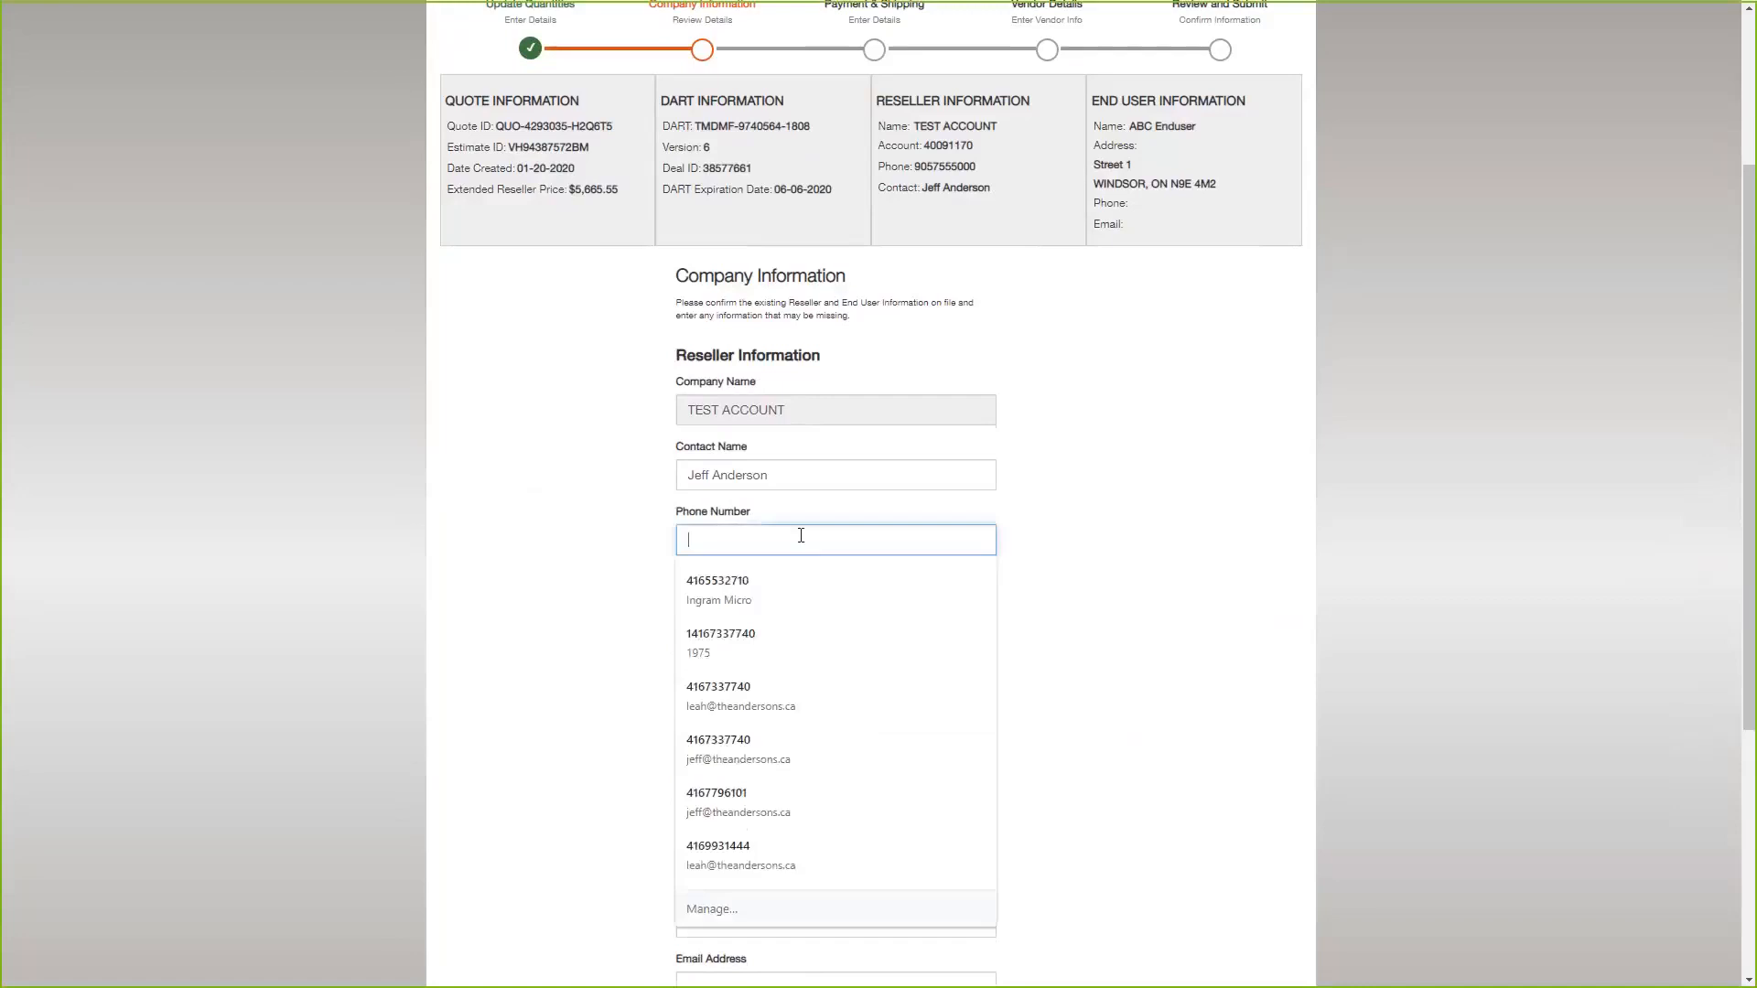
{"action": "type", "text": "44444"}
{"action": "left_click", "coordinate": [1084, 567]}
Fill in the end user's contact name, phone number and email address, and continue to payment and shipping.
{"action": "scroll", "coordinate": [781, 606], "scroll_direction": "down", "scroll_amount": 3}
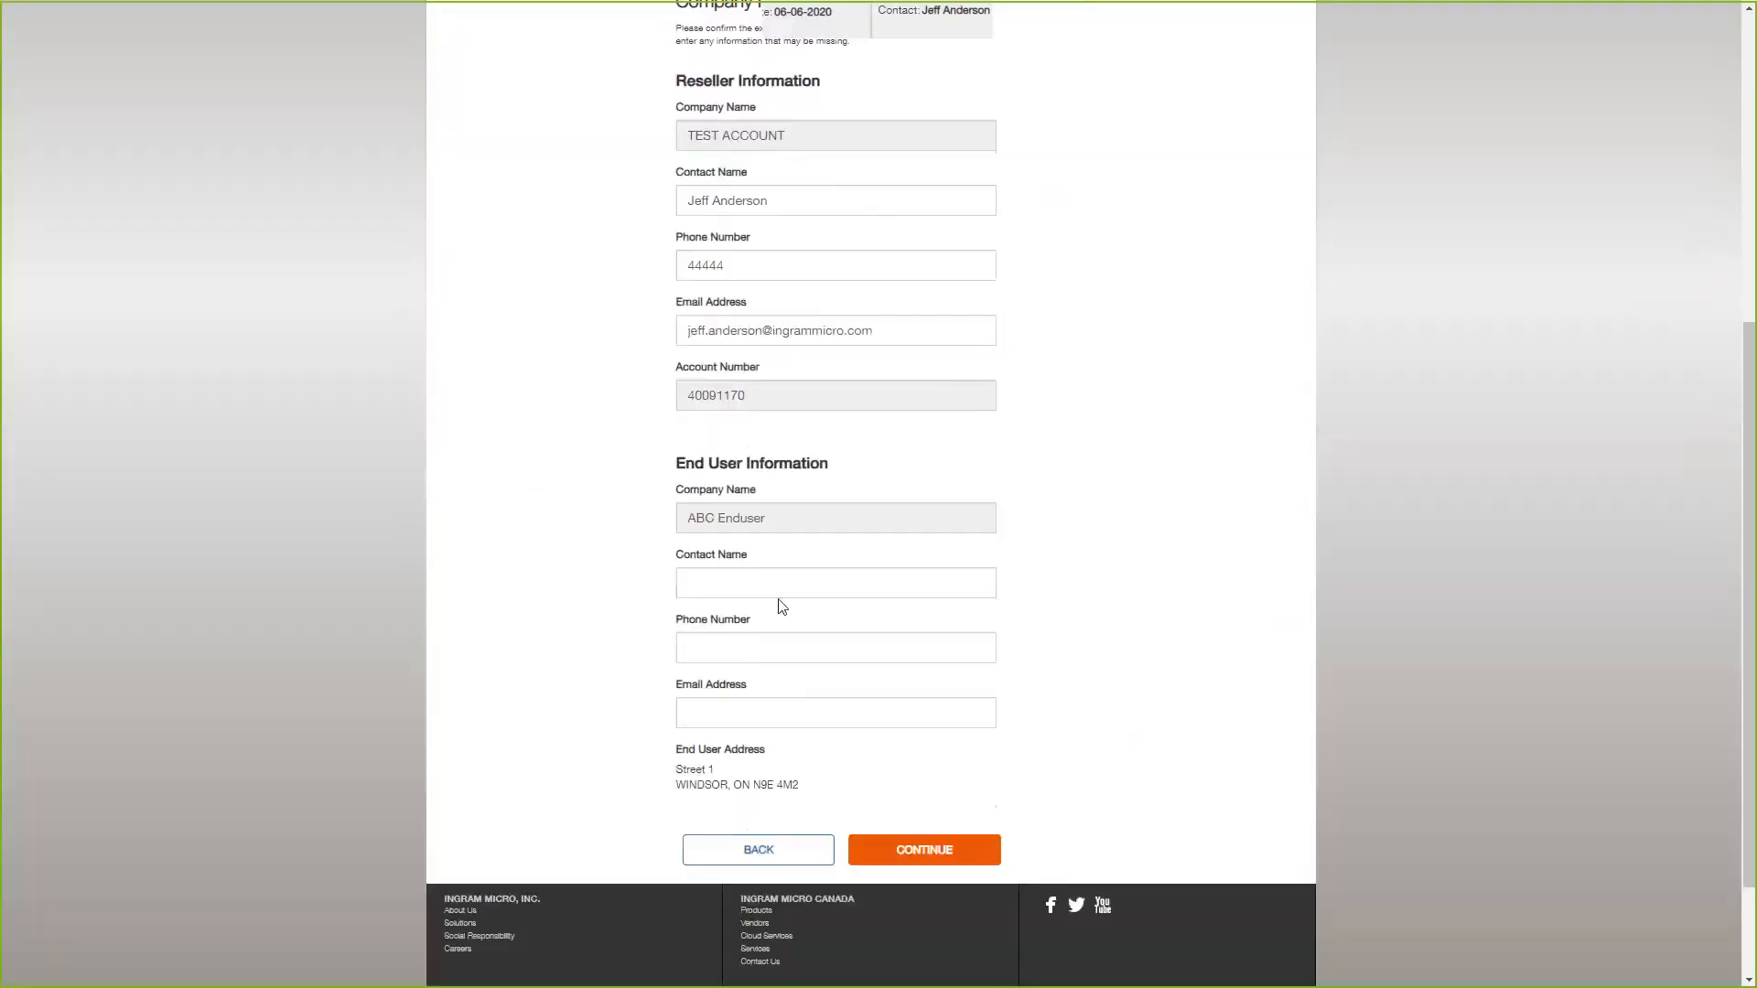
{"action": "left_click", "coordinate": [770, 581]}
{"action": "type", "text": "Jeff"}
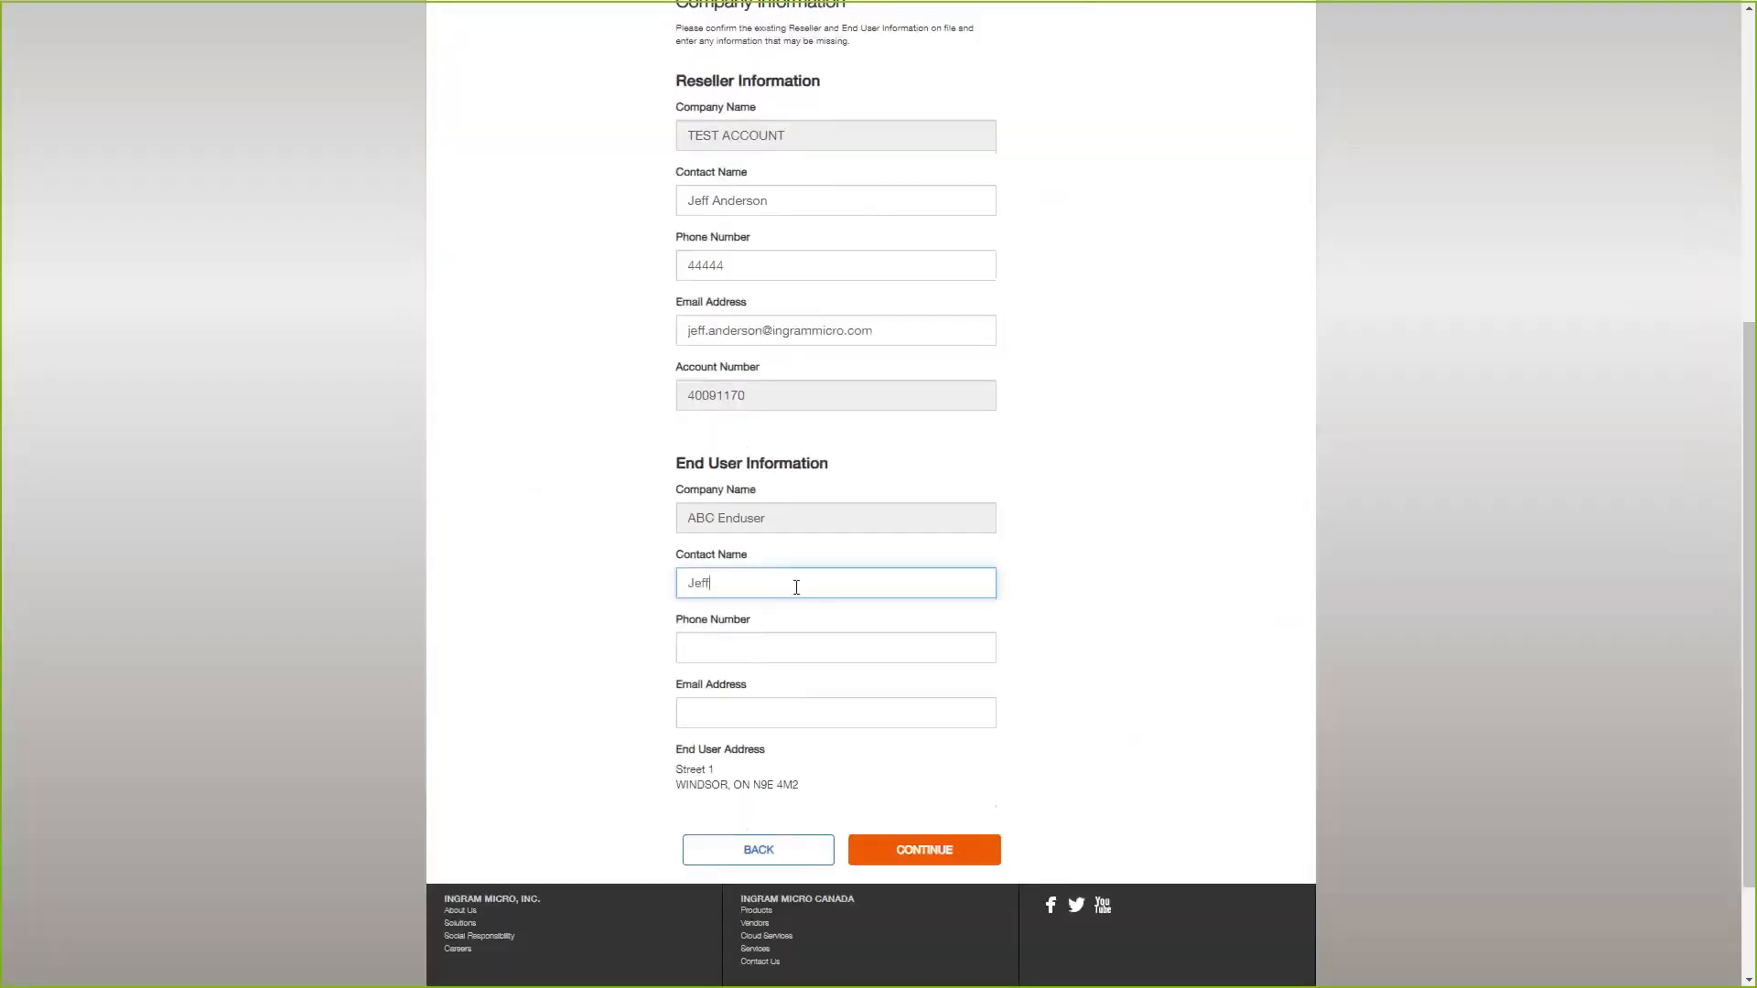
{"action": "key", "text": "Tab"}
{"action": "type", "text": "44444"}
{"action": "key", "text": "Tab"}
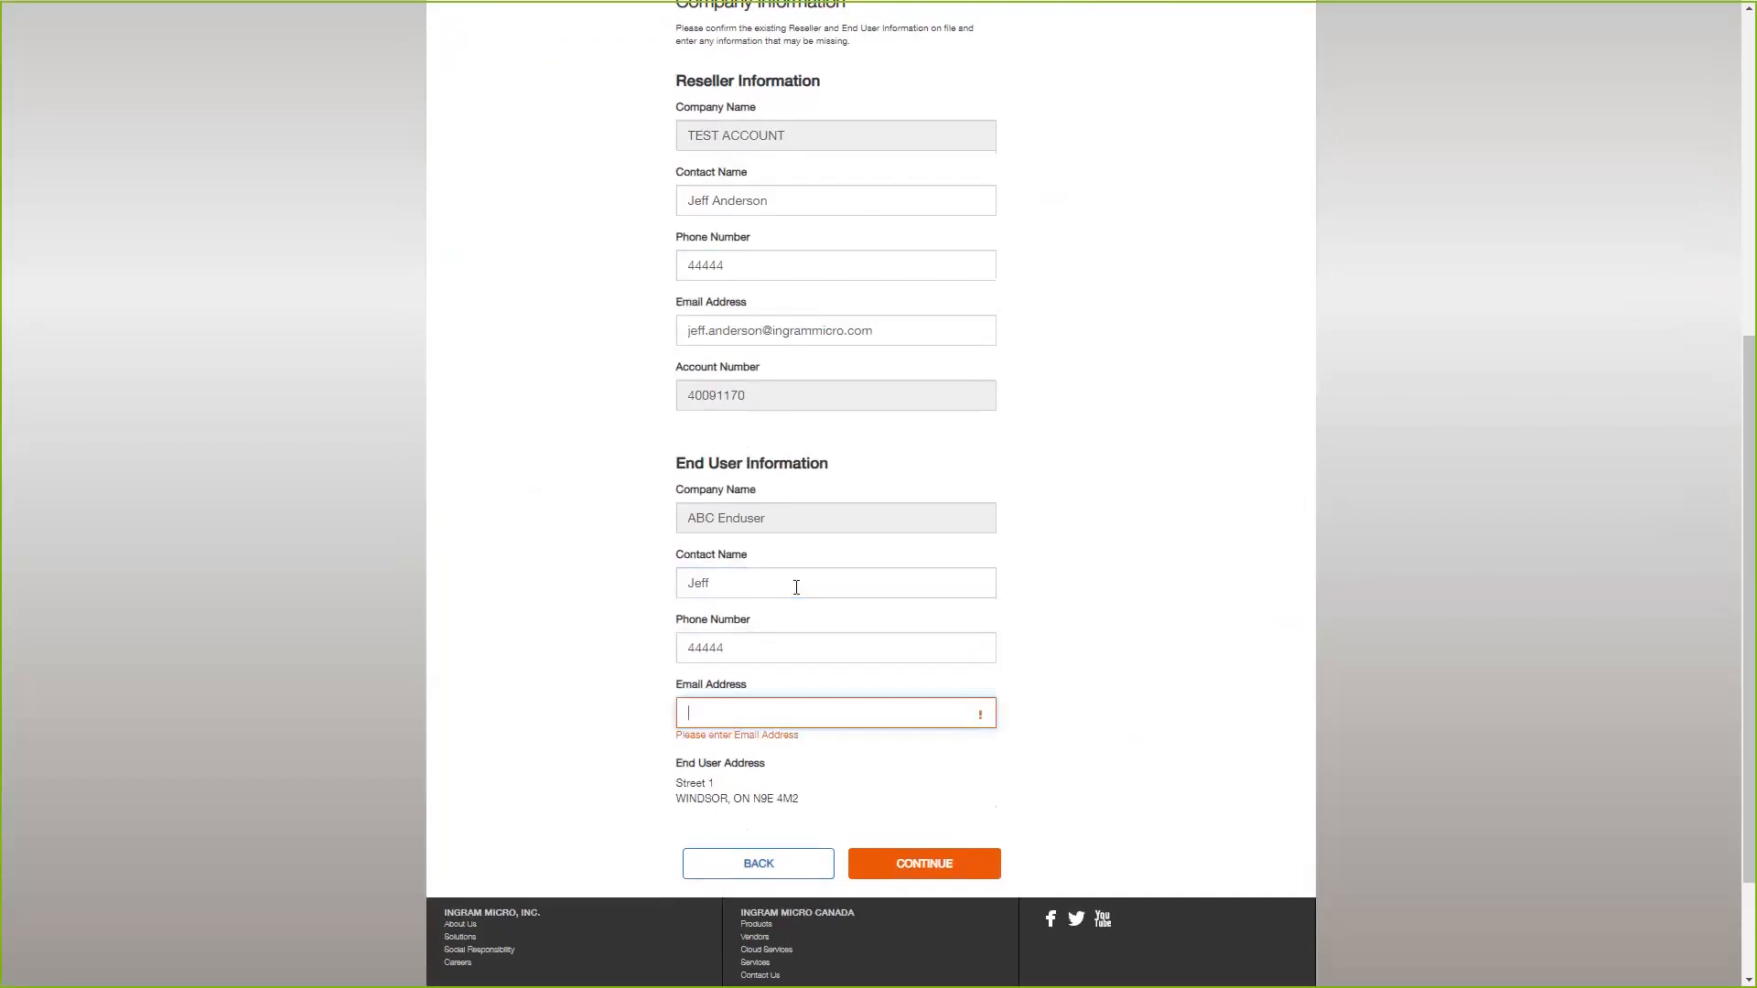
{"action": "type", "text": "jeff.an"}
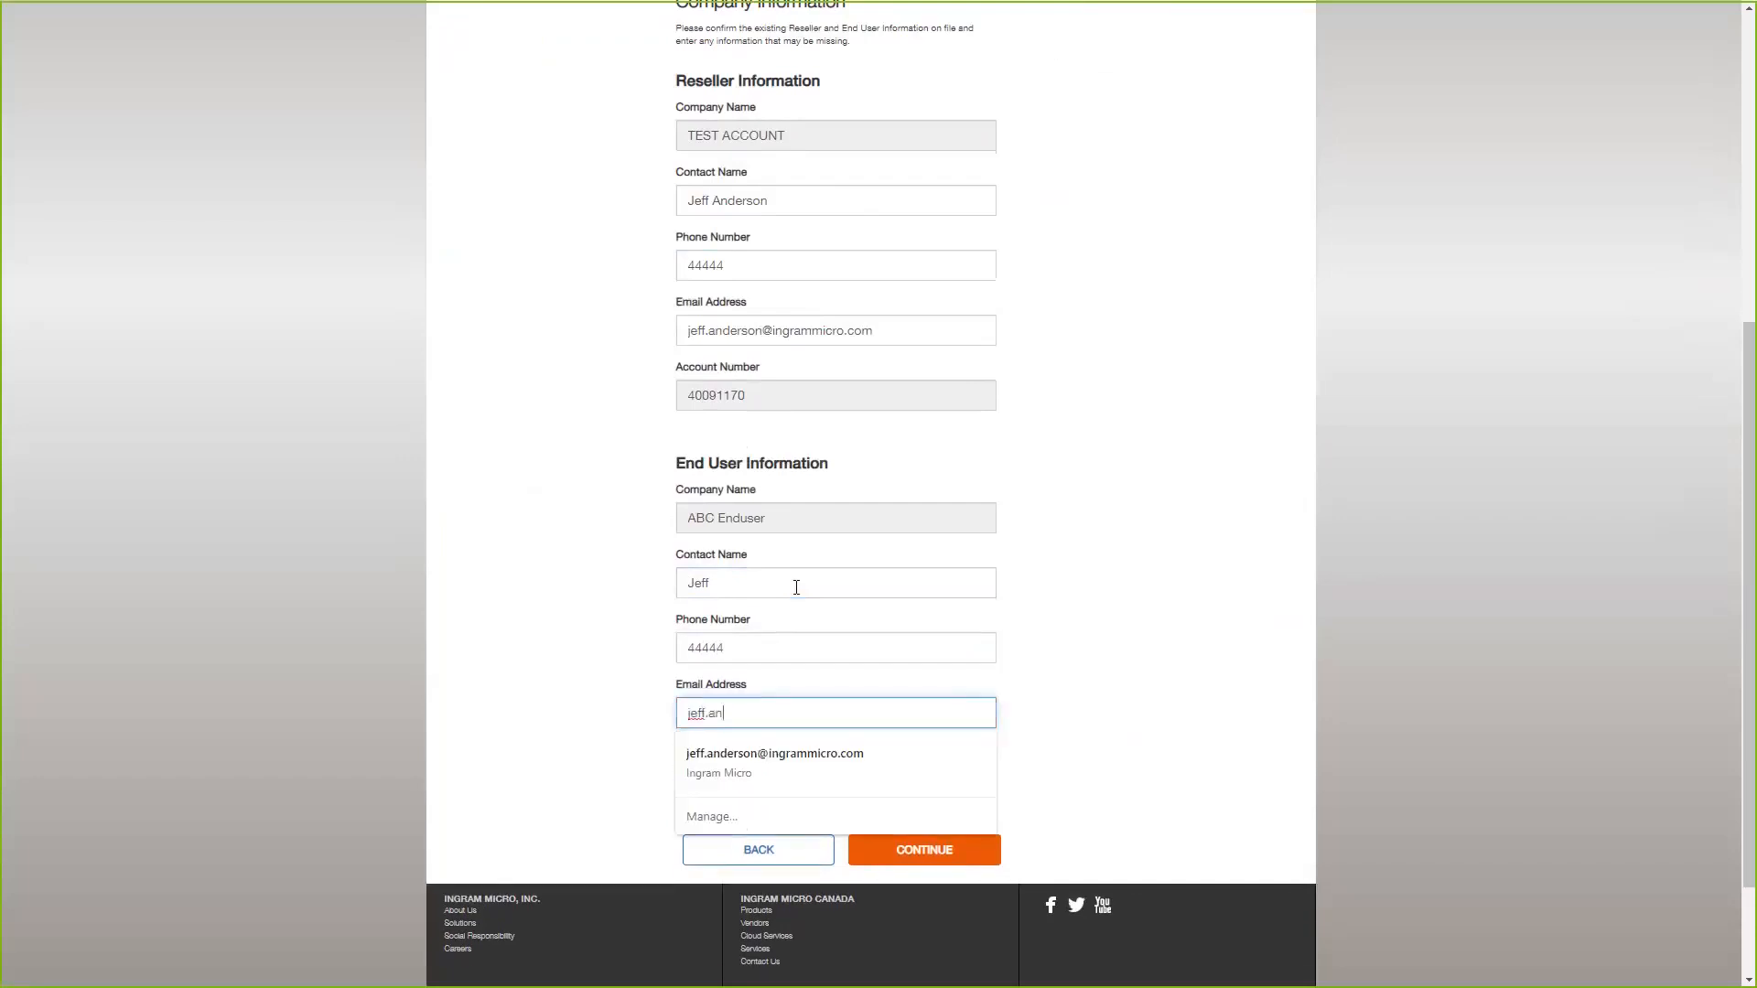
{"action": "key", "text": "Down"}
{"action": "key", "text": "Return"}
{"action": "left_click", "coordinate": [925, 849]}
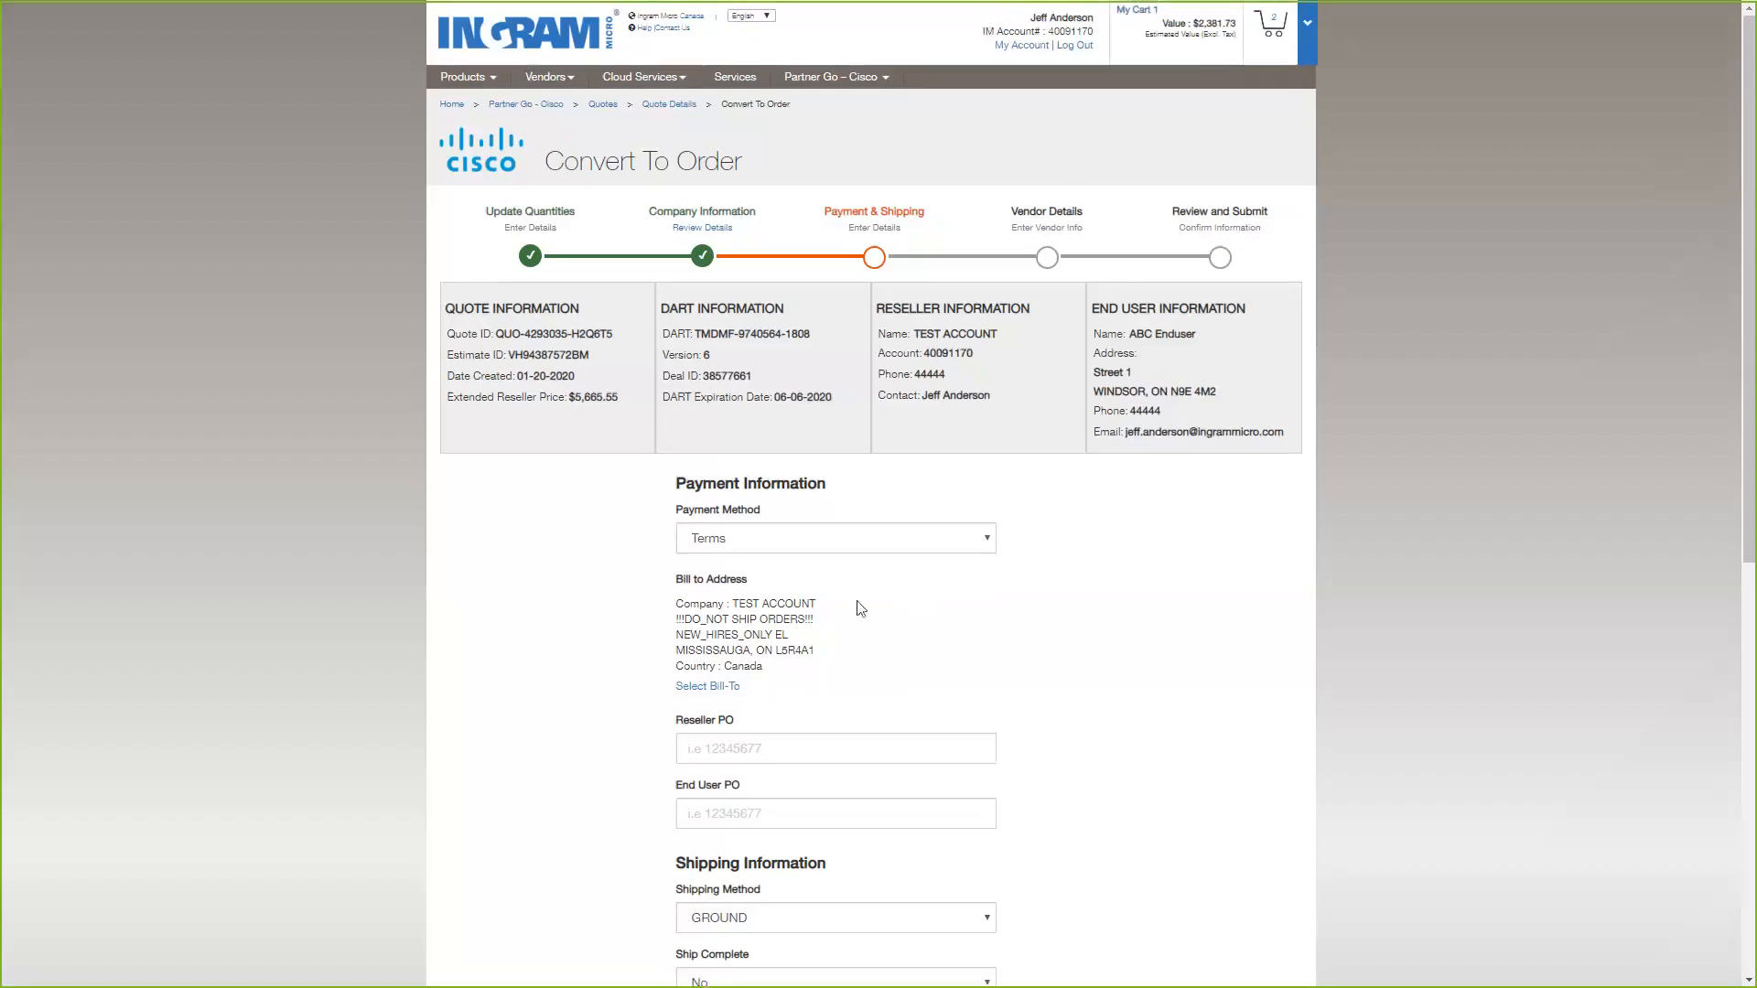
Enter the reseller and end user purchase order numbers in the payment information.
{"action": "scroll", "coordinate": [860, 609], "scroll_direction": "down", "scroll_amount": 2}
{"action": "left_click", "coordinate": [872, 558]}
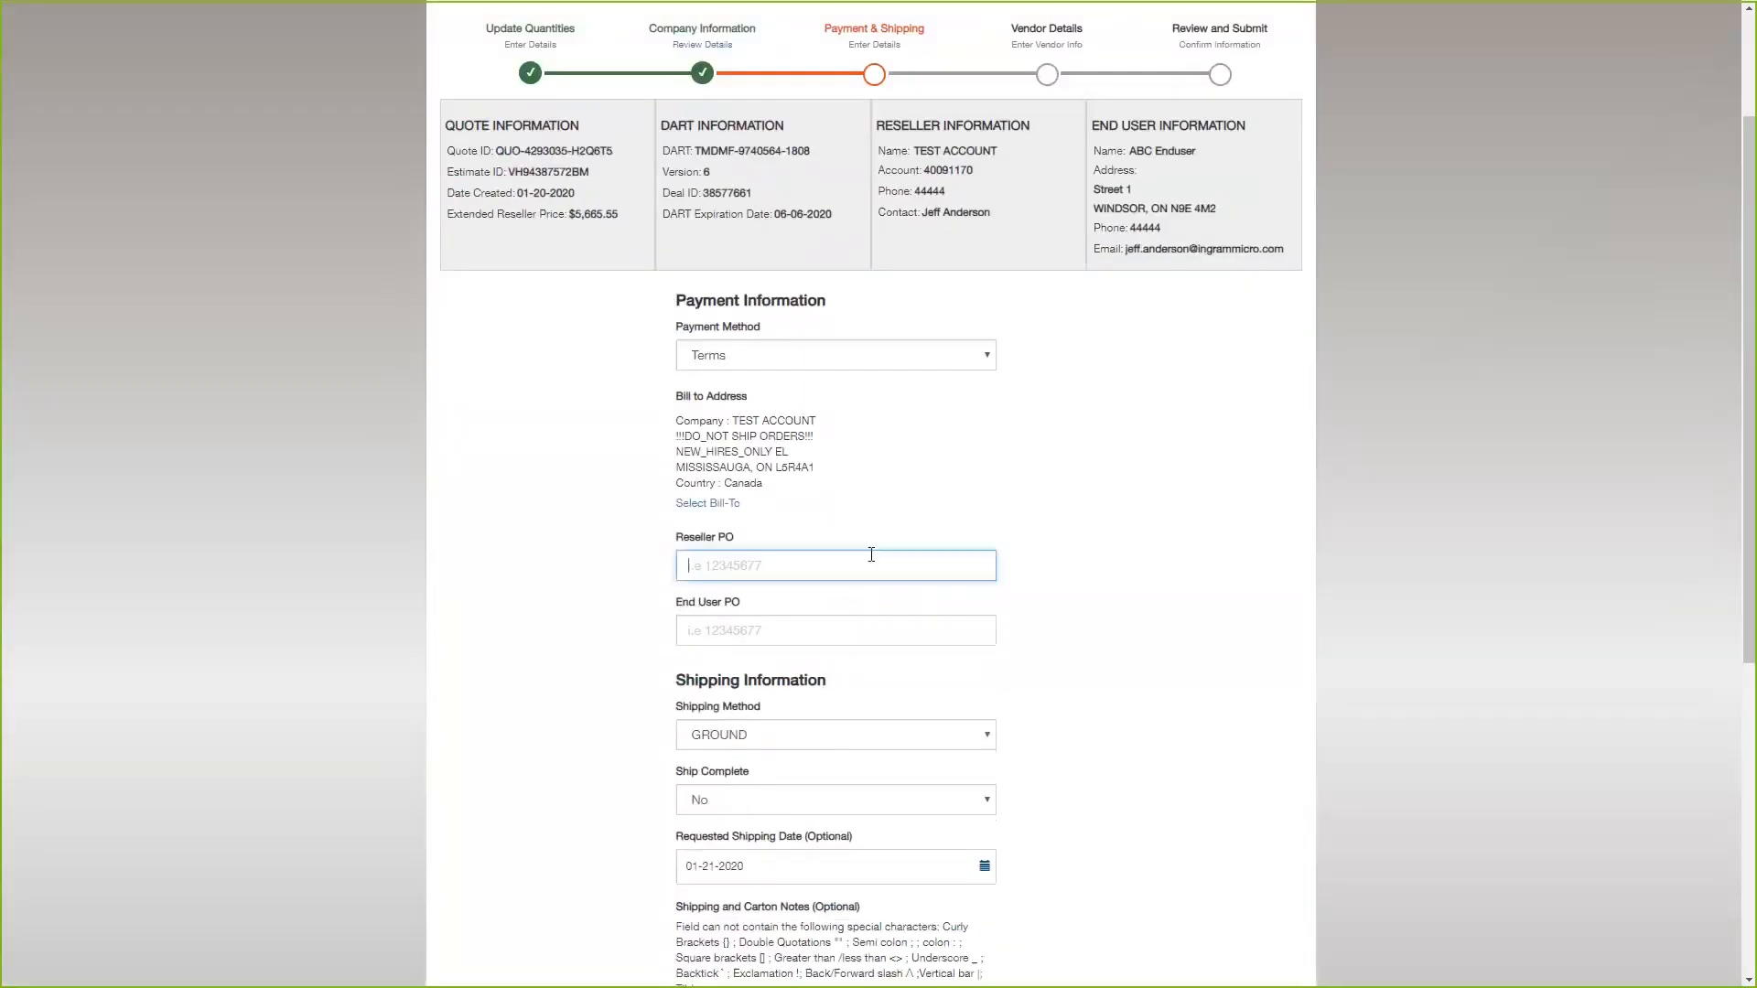
{"action": "type", "text": "645654"}
{"action": "left_click", "coordinate": [729, 622]}
{"action": "type", "text": "654654"}
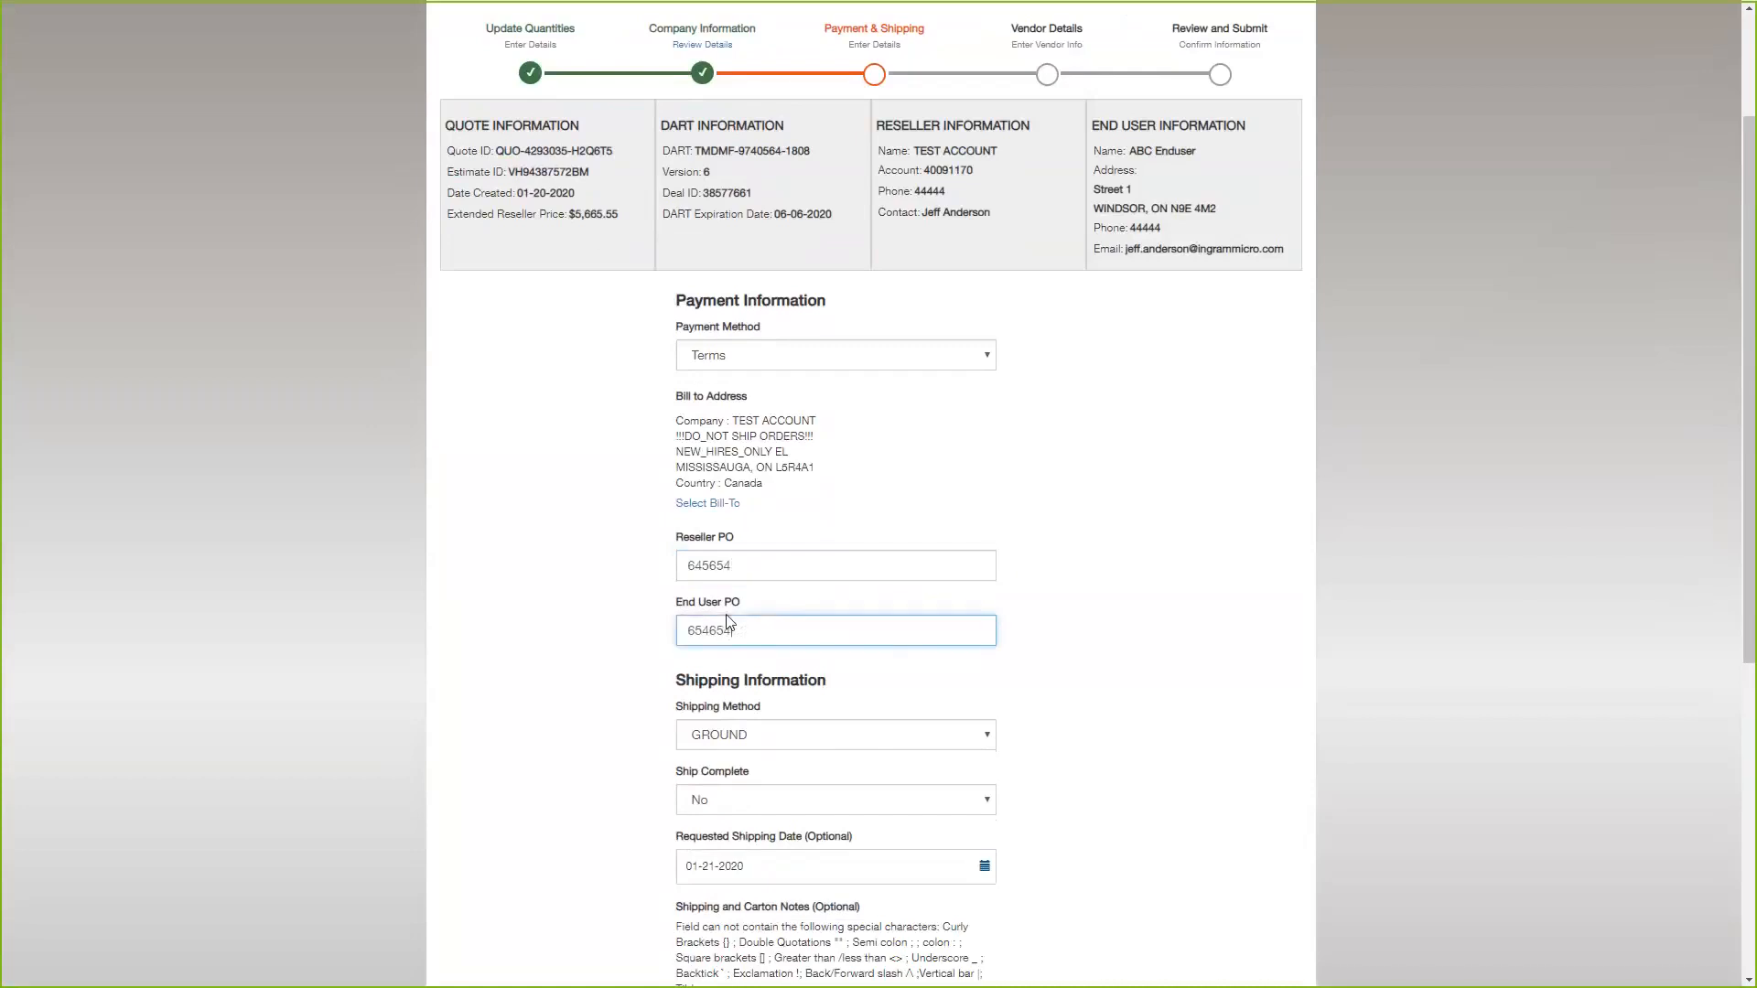
{"action": "scroll", "coordinate": [684, 530], "scroll_direction": "down", "scroll_amount": 1}
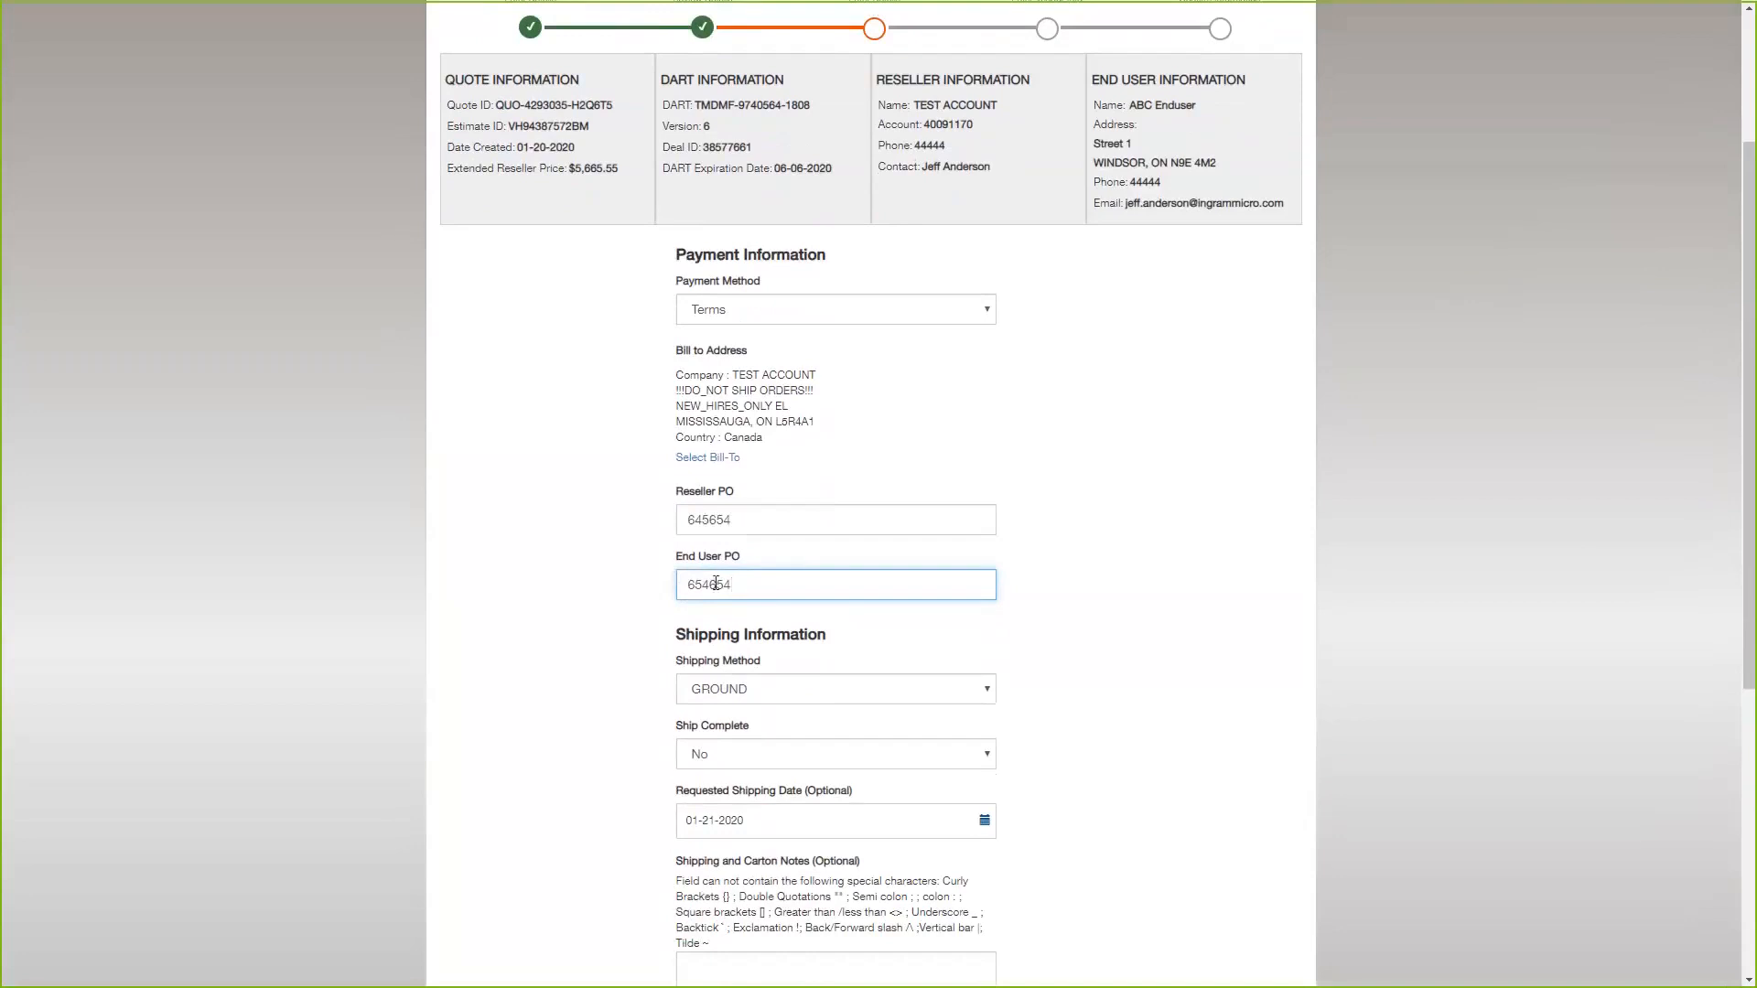
{"action": "scroll", "coordinate": [695, 257], "scroll_direction": "up", "scroll_amount": 1}
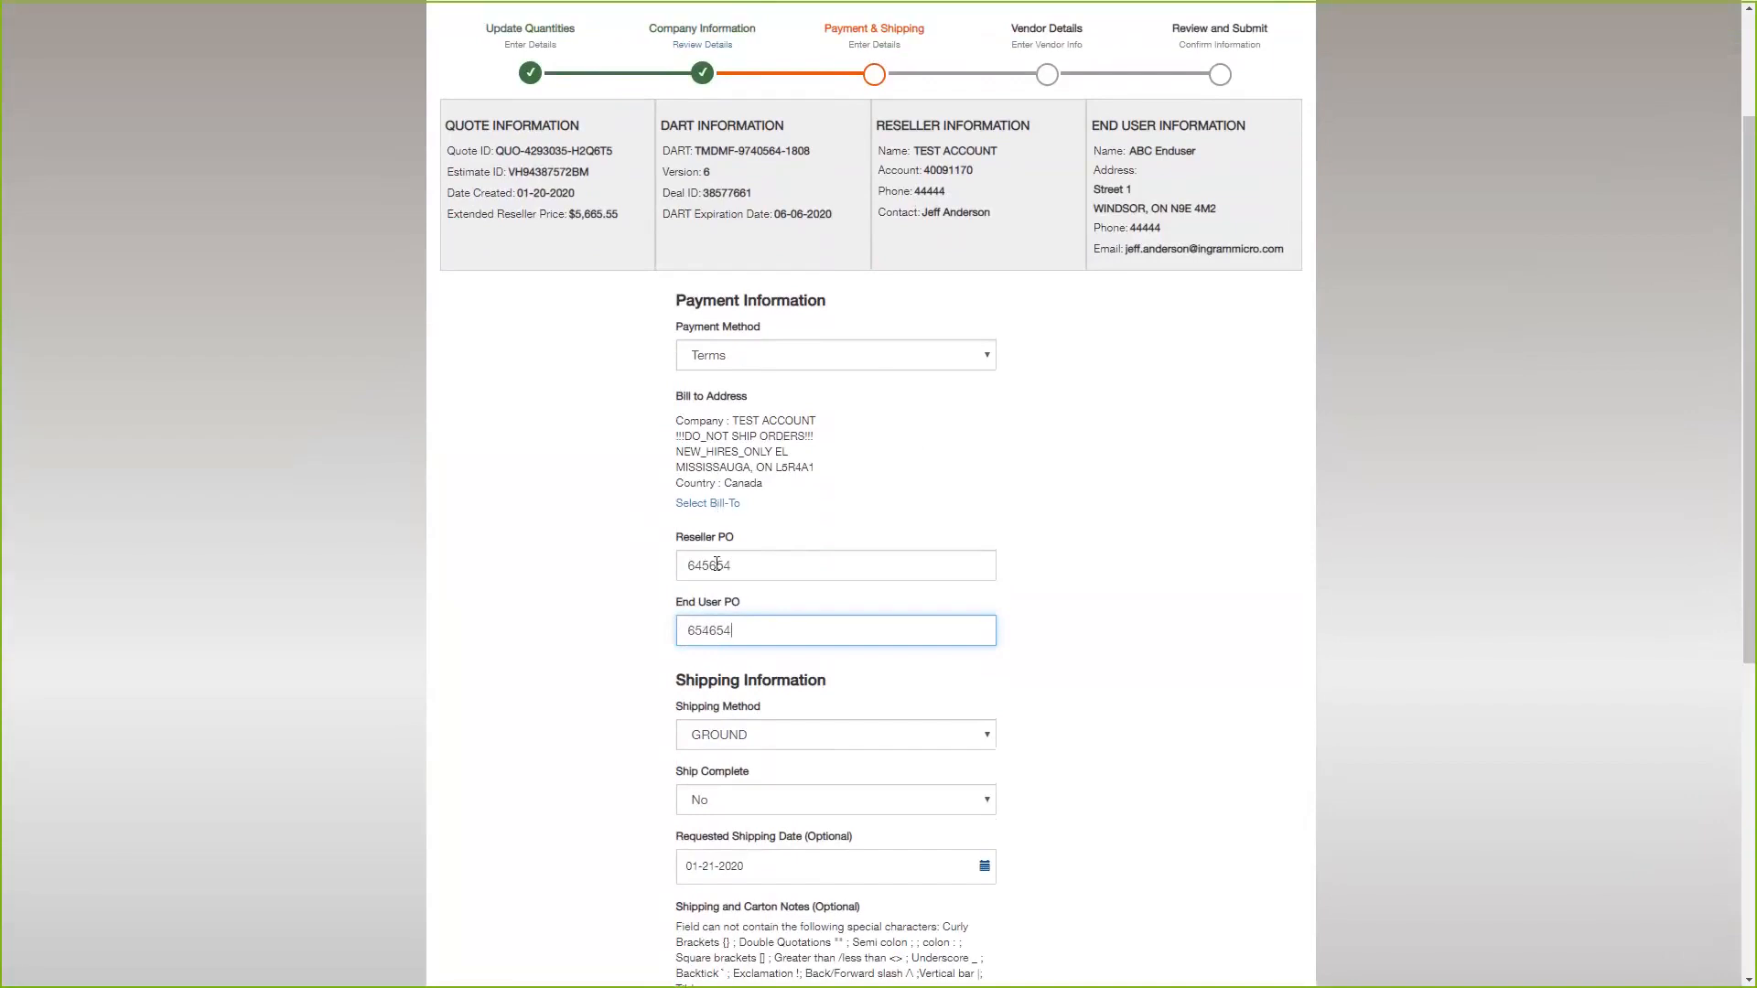
Keep GROUND as the shipping method, choose the Ship to Billing Address entry with suffix 000 and continue to the vendor details.
{"action": "scroll", "coordinate": [589, 479], "scroll_direction": "down", "scroll_amount": 4}
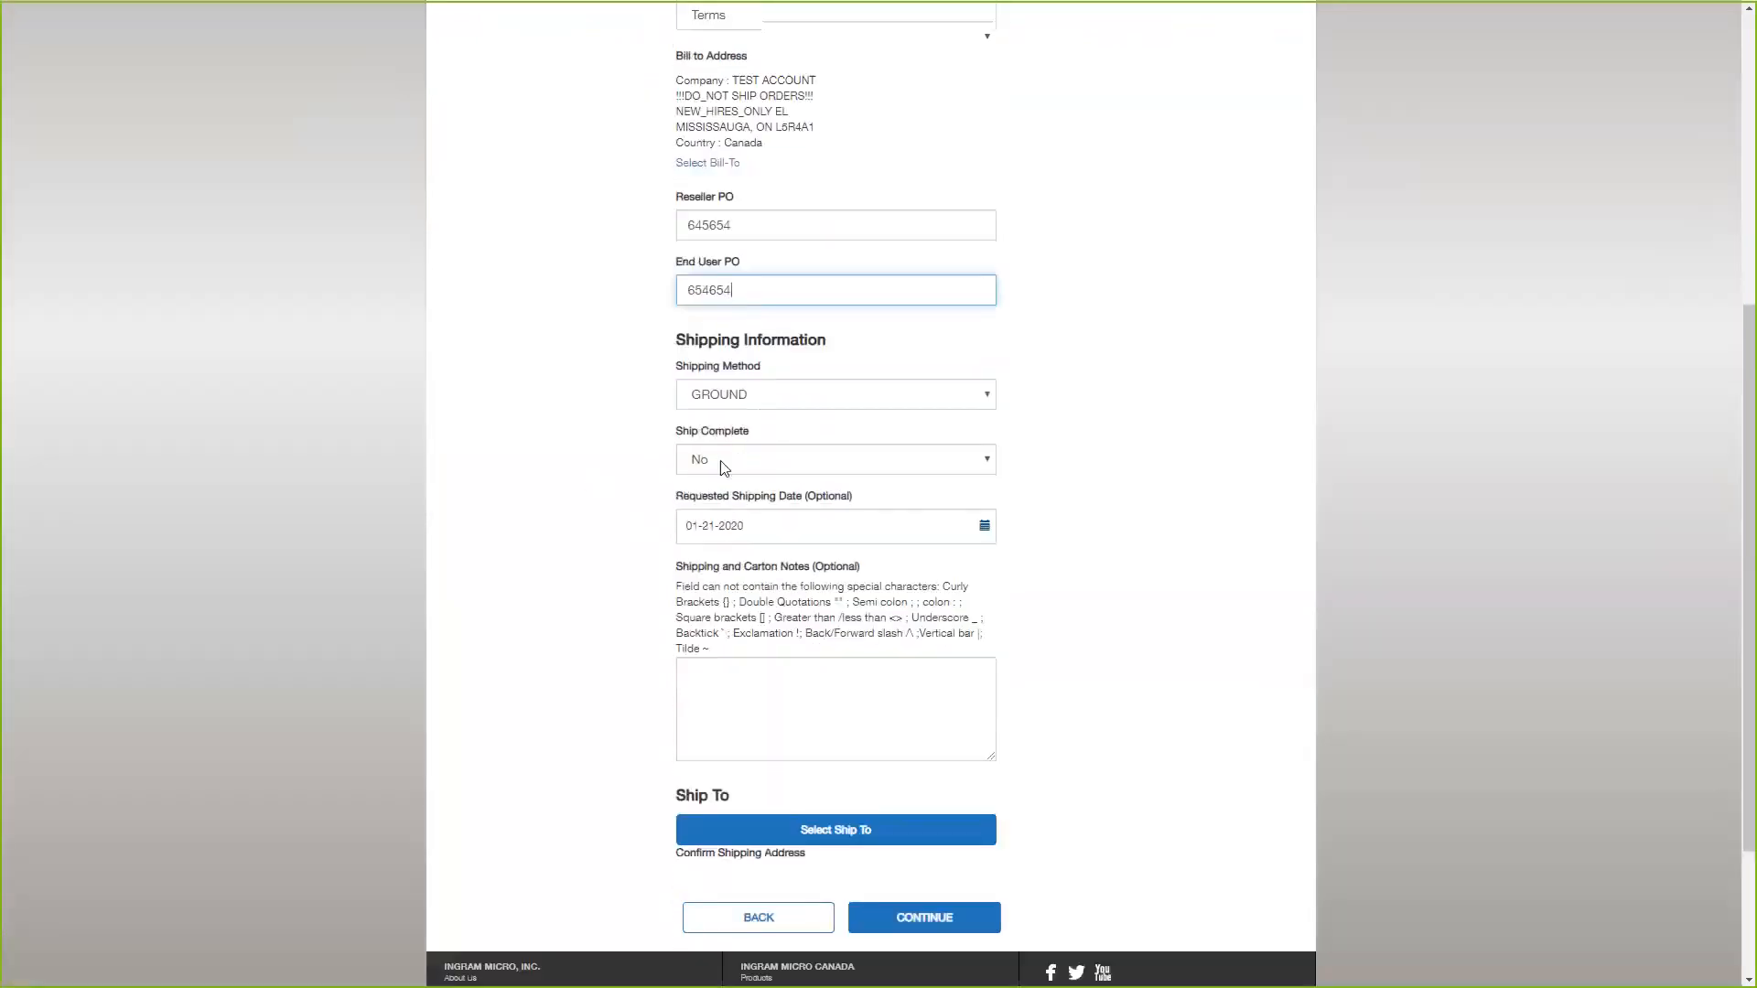
{"action": "left_click", "coordinate": [755, 404]}
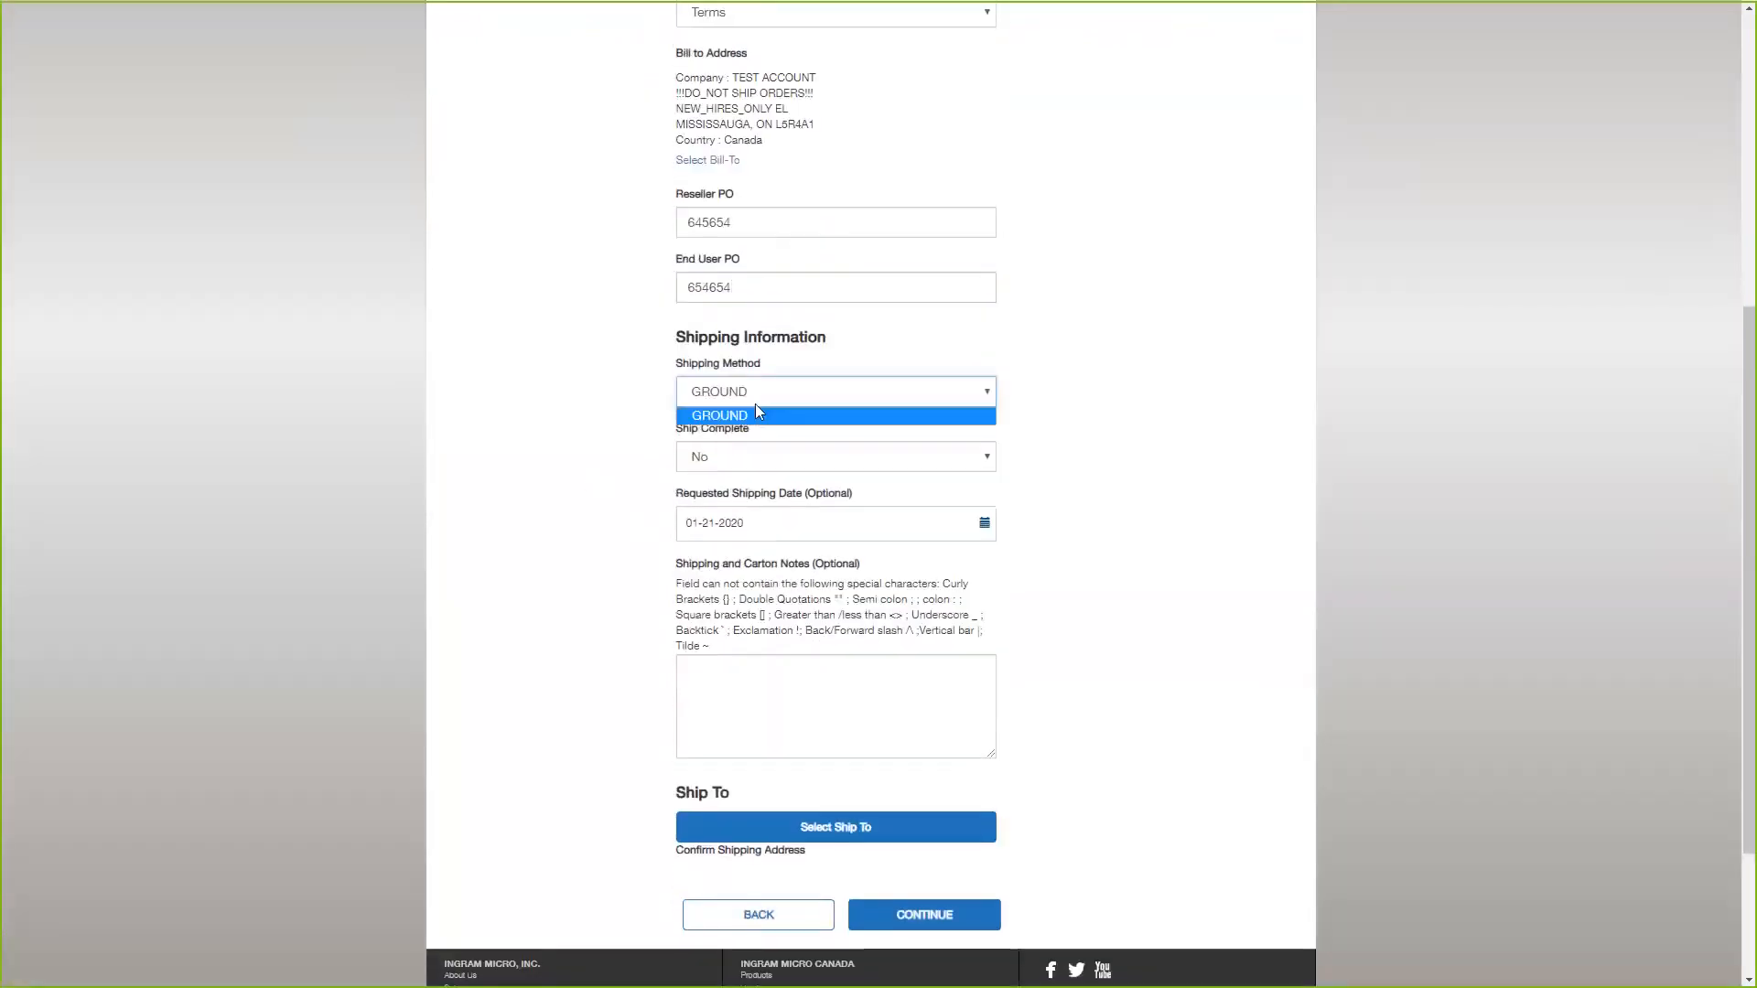
{"action": "left_click", "coordinate": [588, 396]}
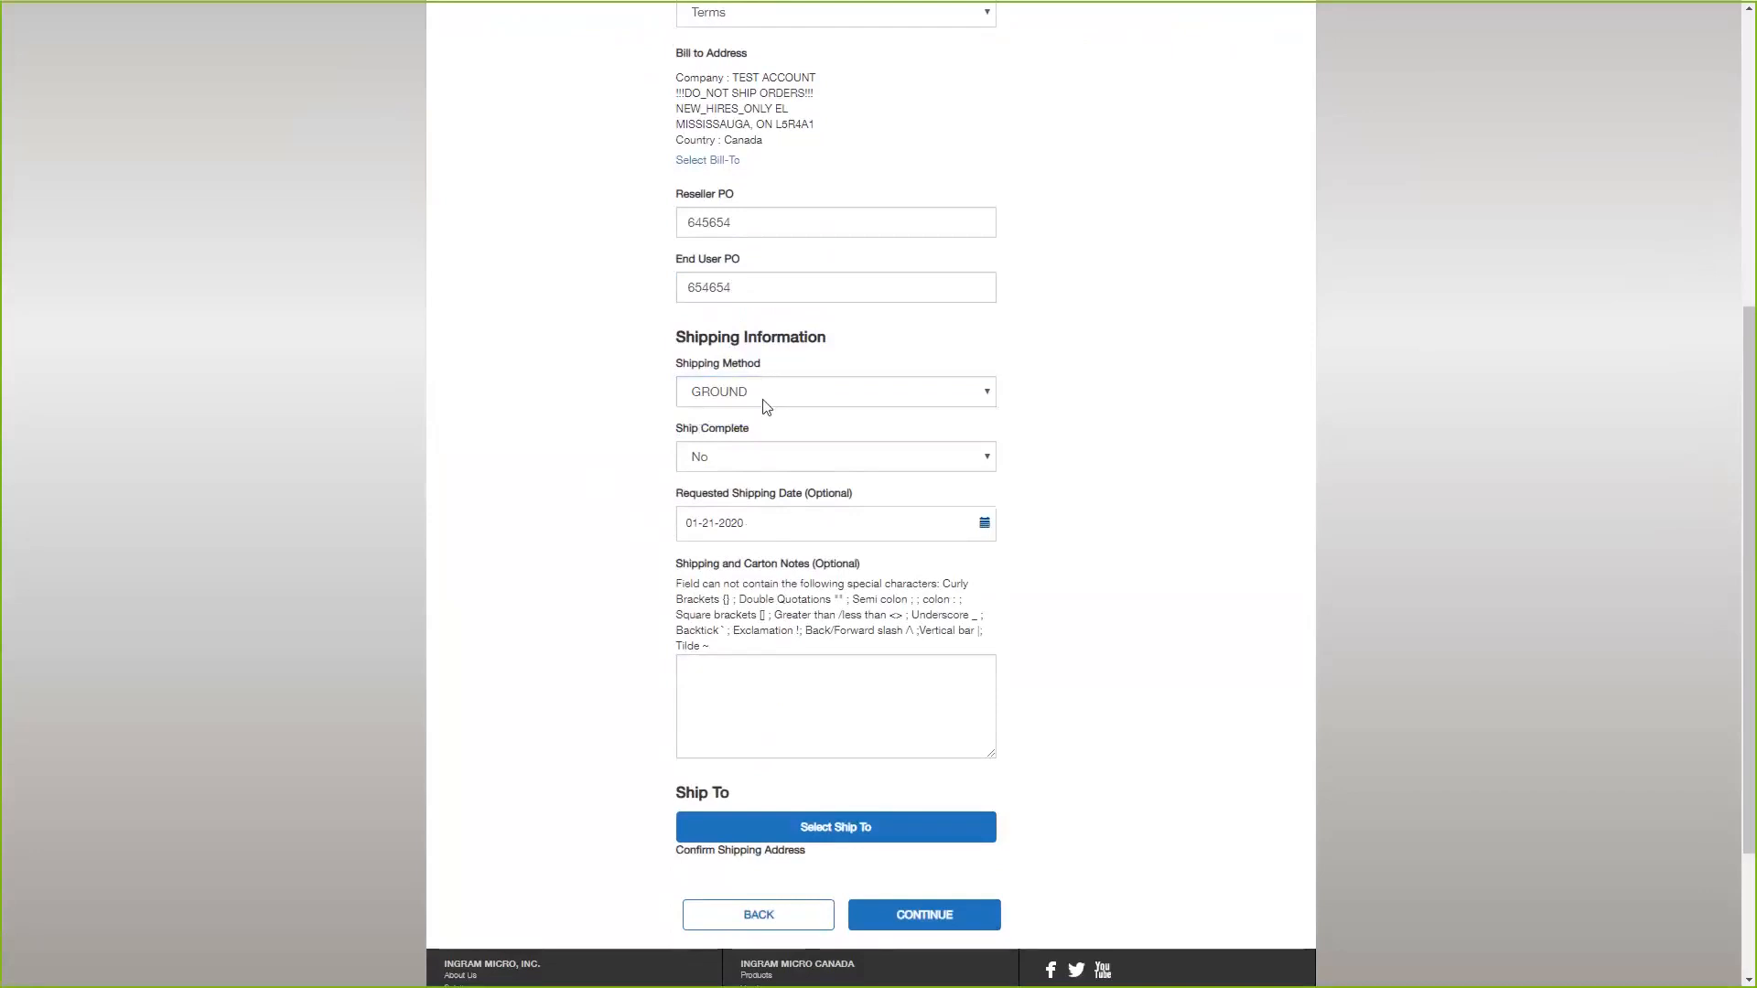
{"action": "scroll", "coordinate": [641, 526], "scroll_direction": "down", "scroll_amount": 1}
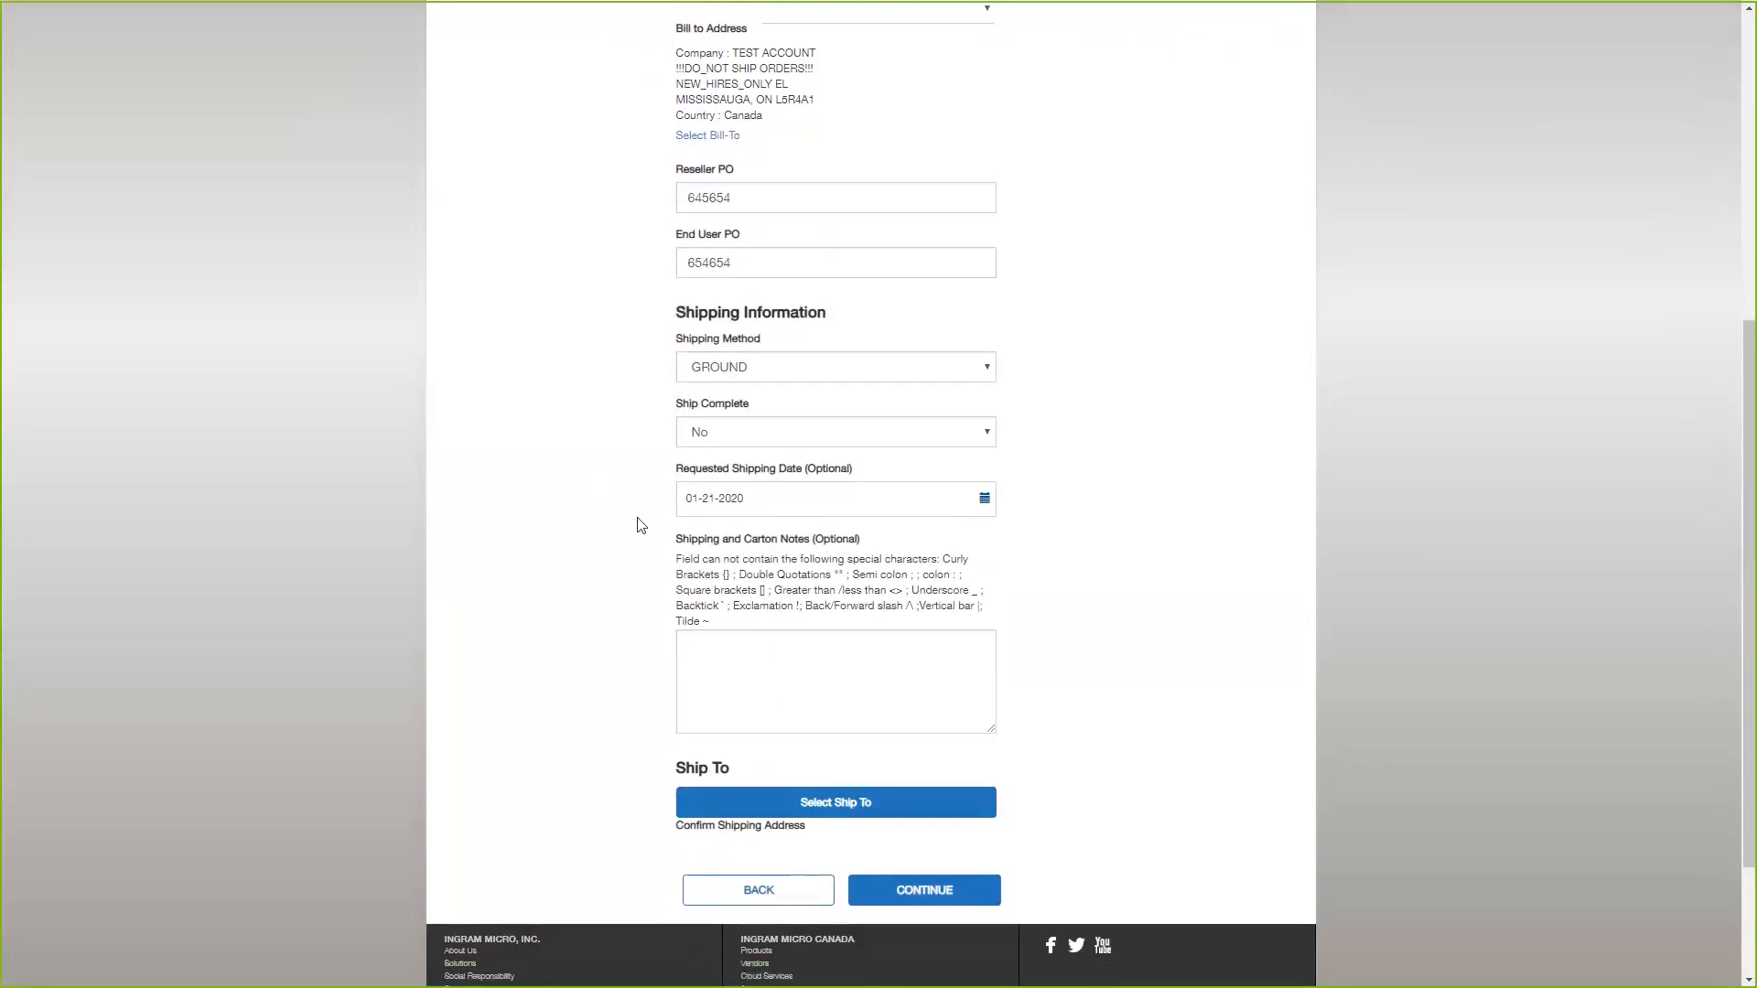
{"action": "scroll", "coordinate": [641, 525], "scroll_direction": "down", "scroll_amount": 2}
{"action": "left_click", "coordinate": [769, 616]}
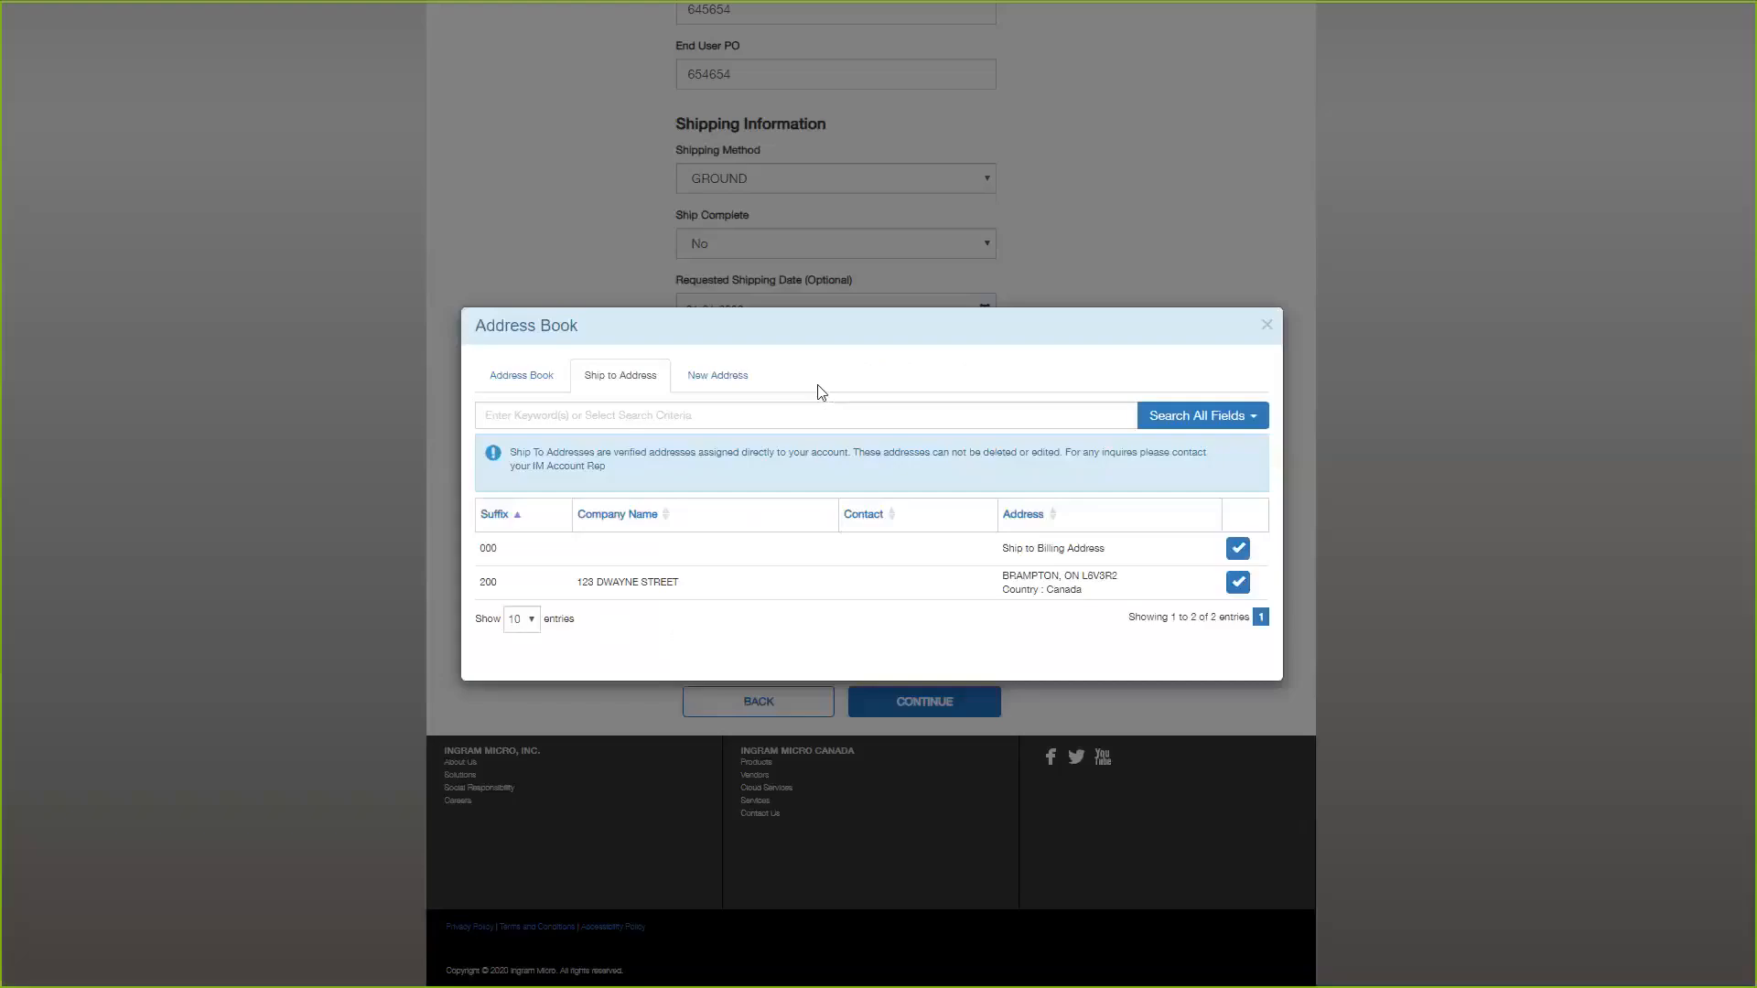
{"action": "left_click", "coordinate": [1241, 550]}
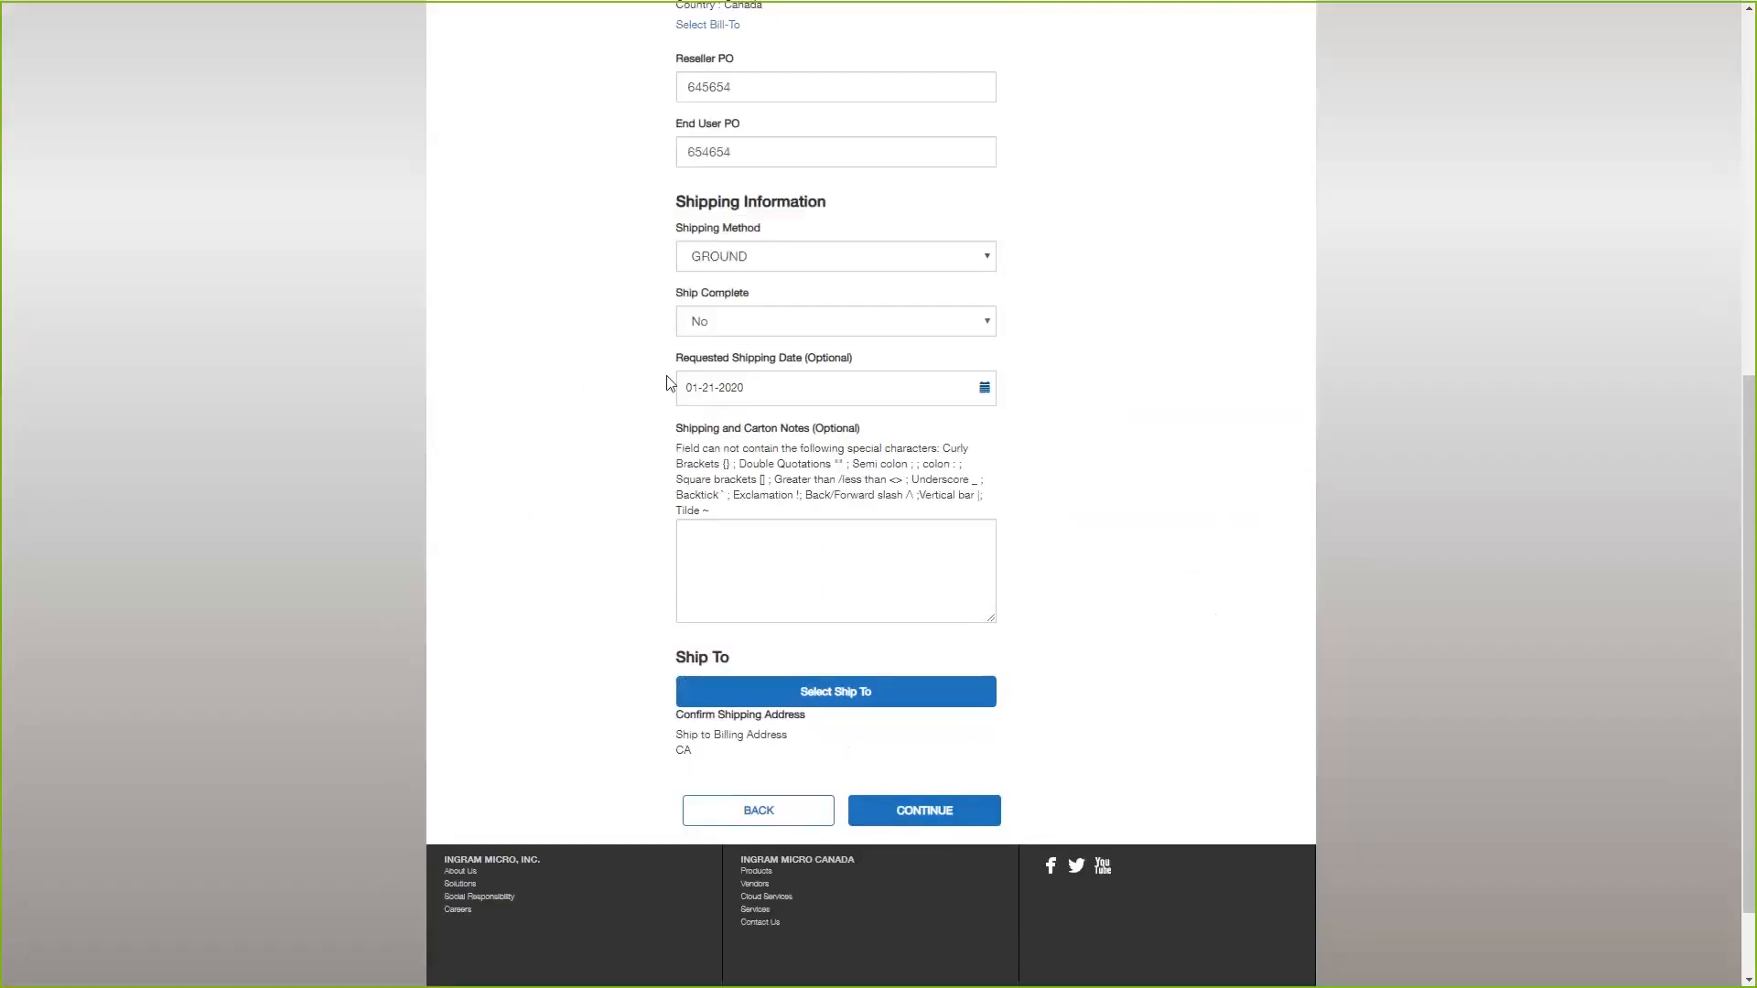
{"action": "scroll", "coordinate": [925, 706], "scroll_direction": "down", "scroll_amount": 2}
{"action": "left_click", "coordinate": [924, 732]}
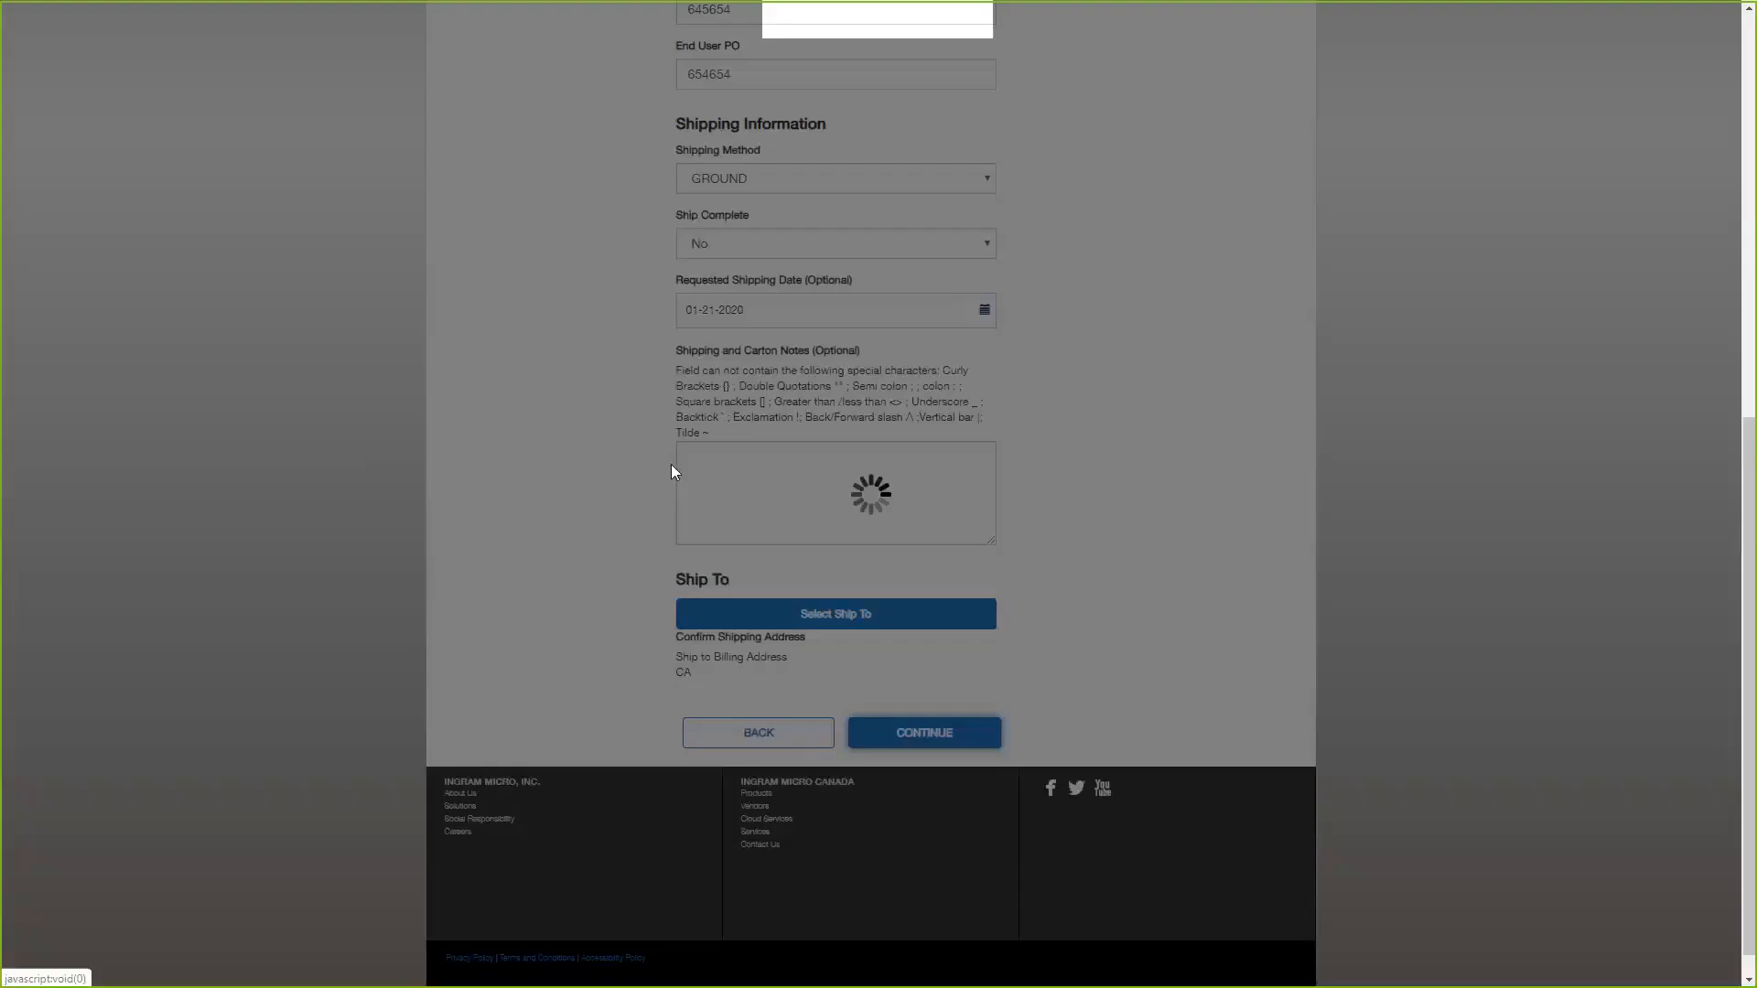
Examine the Cisco and Smart Licensing information in the vendor details, including the reseller and end user account fields.
{"action": "scroll", "coordinate": [551, 434], "scroll_direction": "up", "scroll_amount": 3}
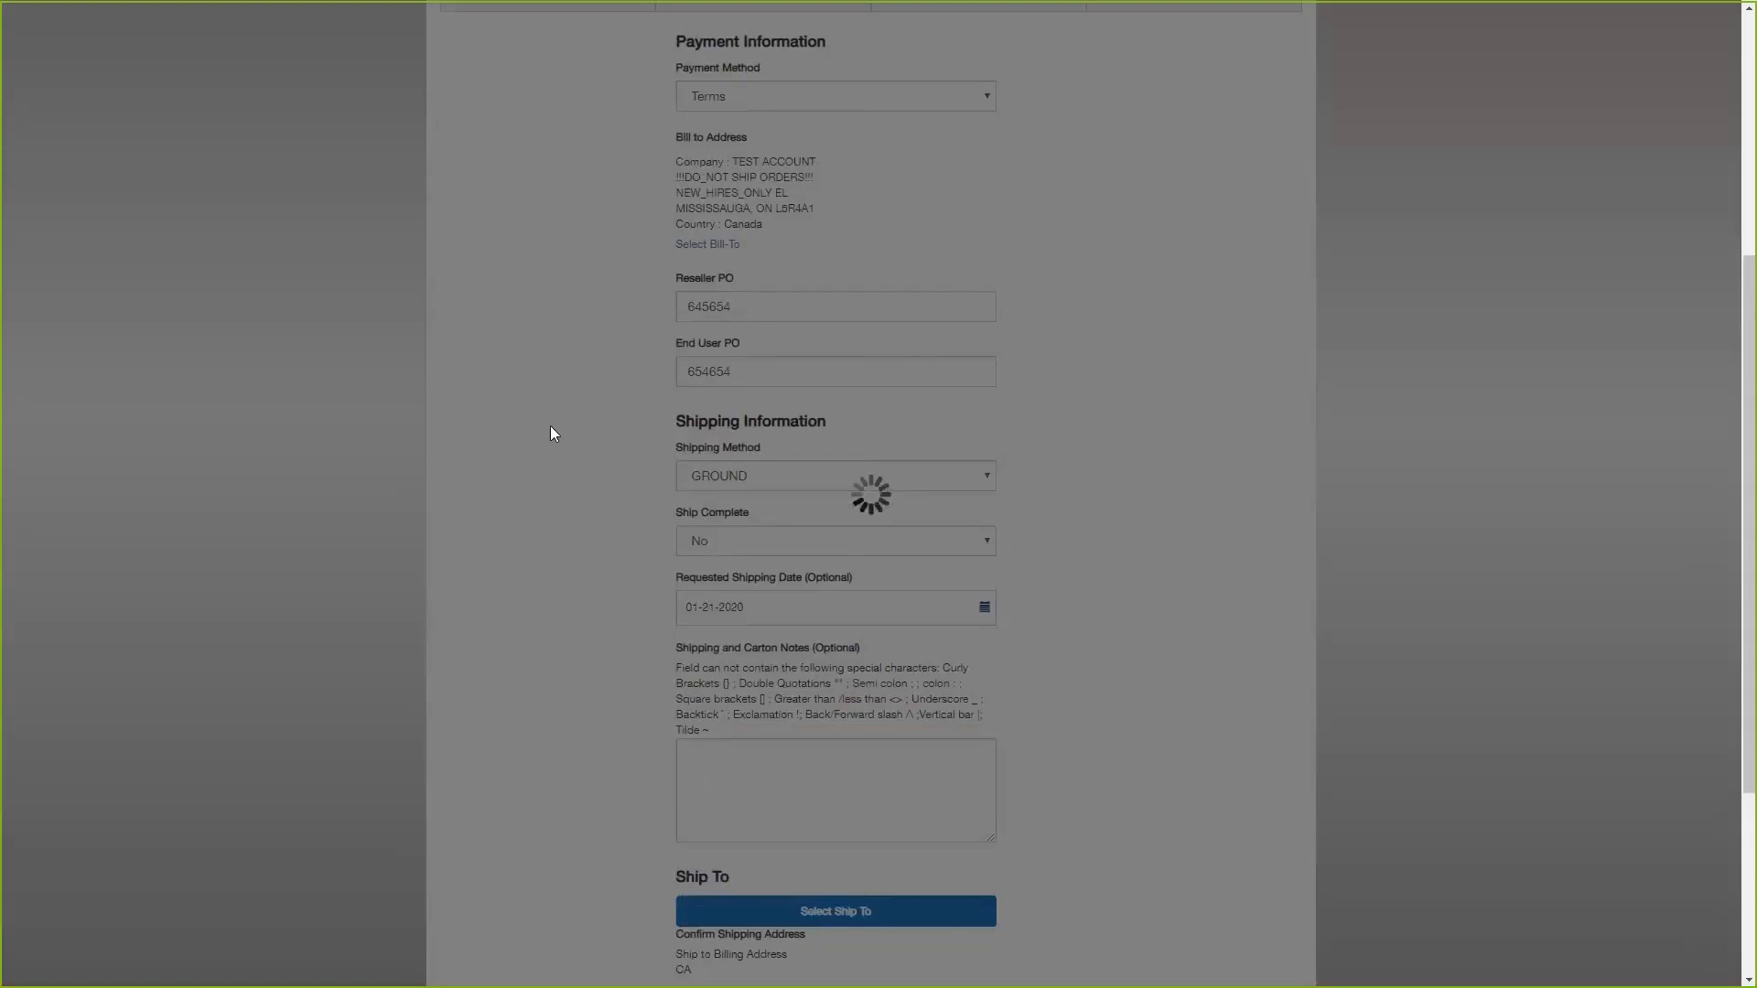
{"action": "scroll", "coordinate": [586, 454], "scroll_direction": "down", "scroll_amount": 4}
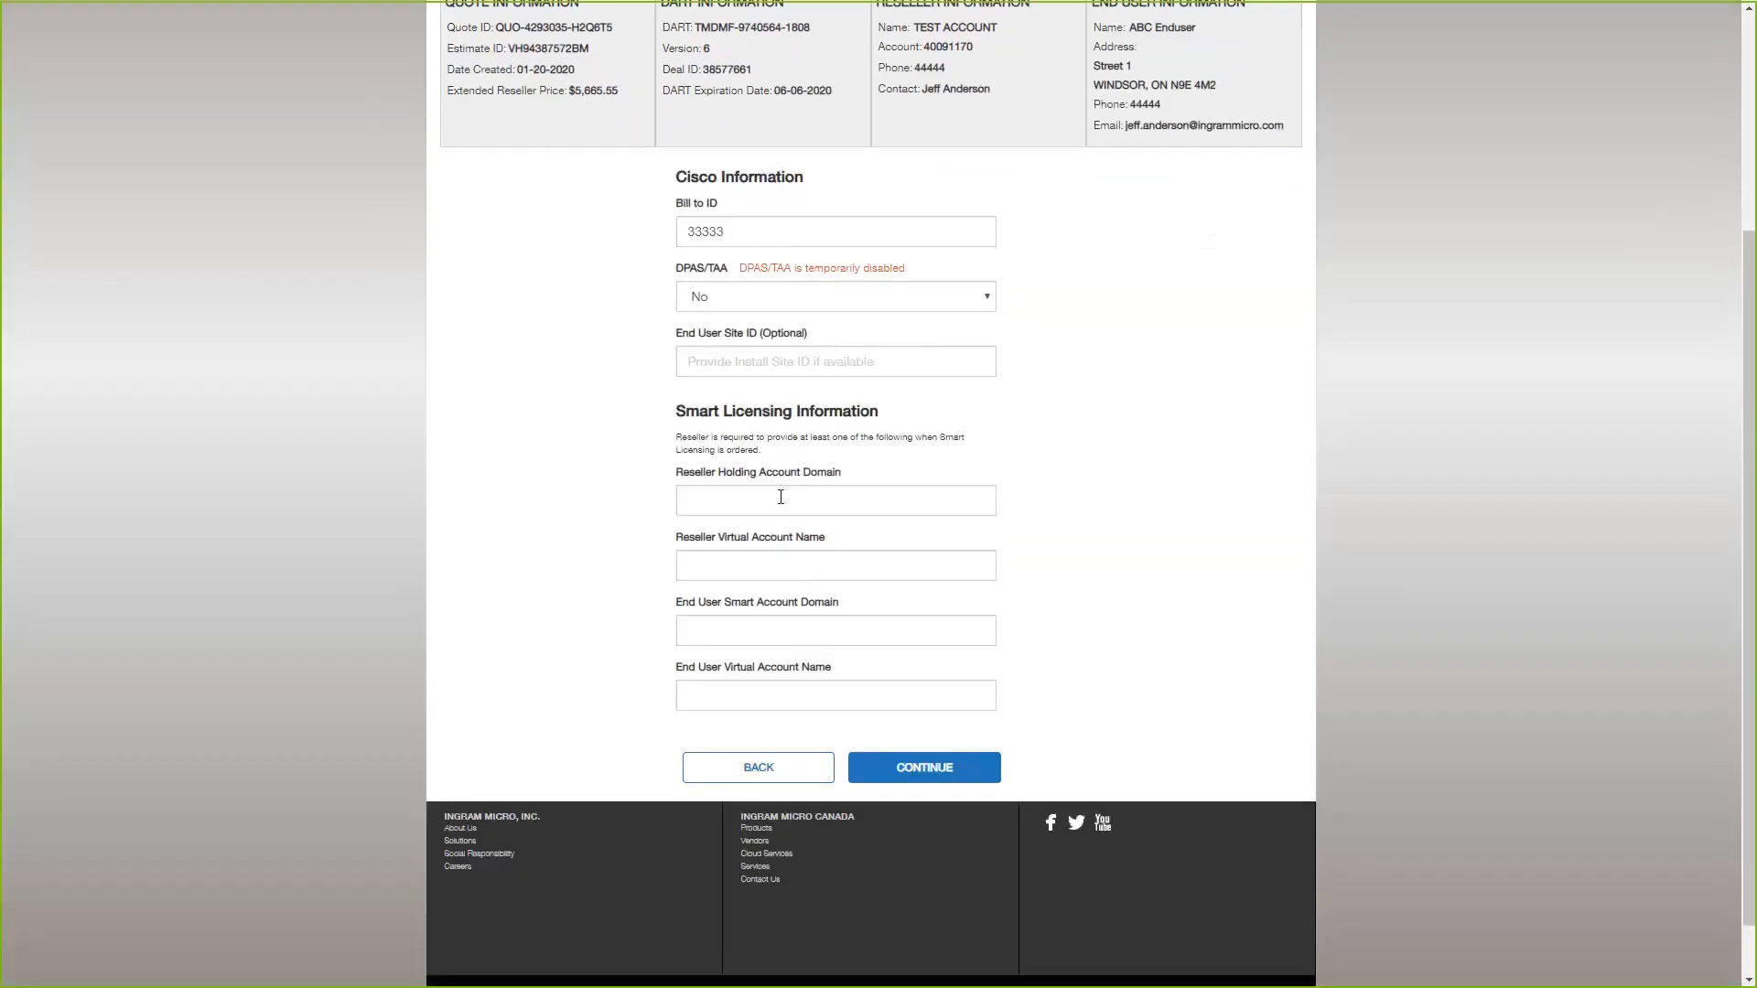
{"action": "left_click_drag", "start_coordinate": [675, 417], "coordinate": [938, 410]}
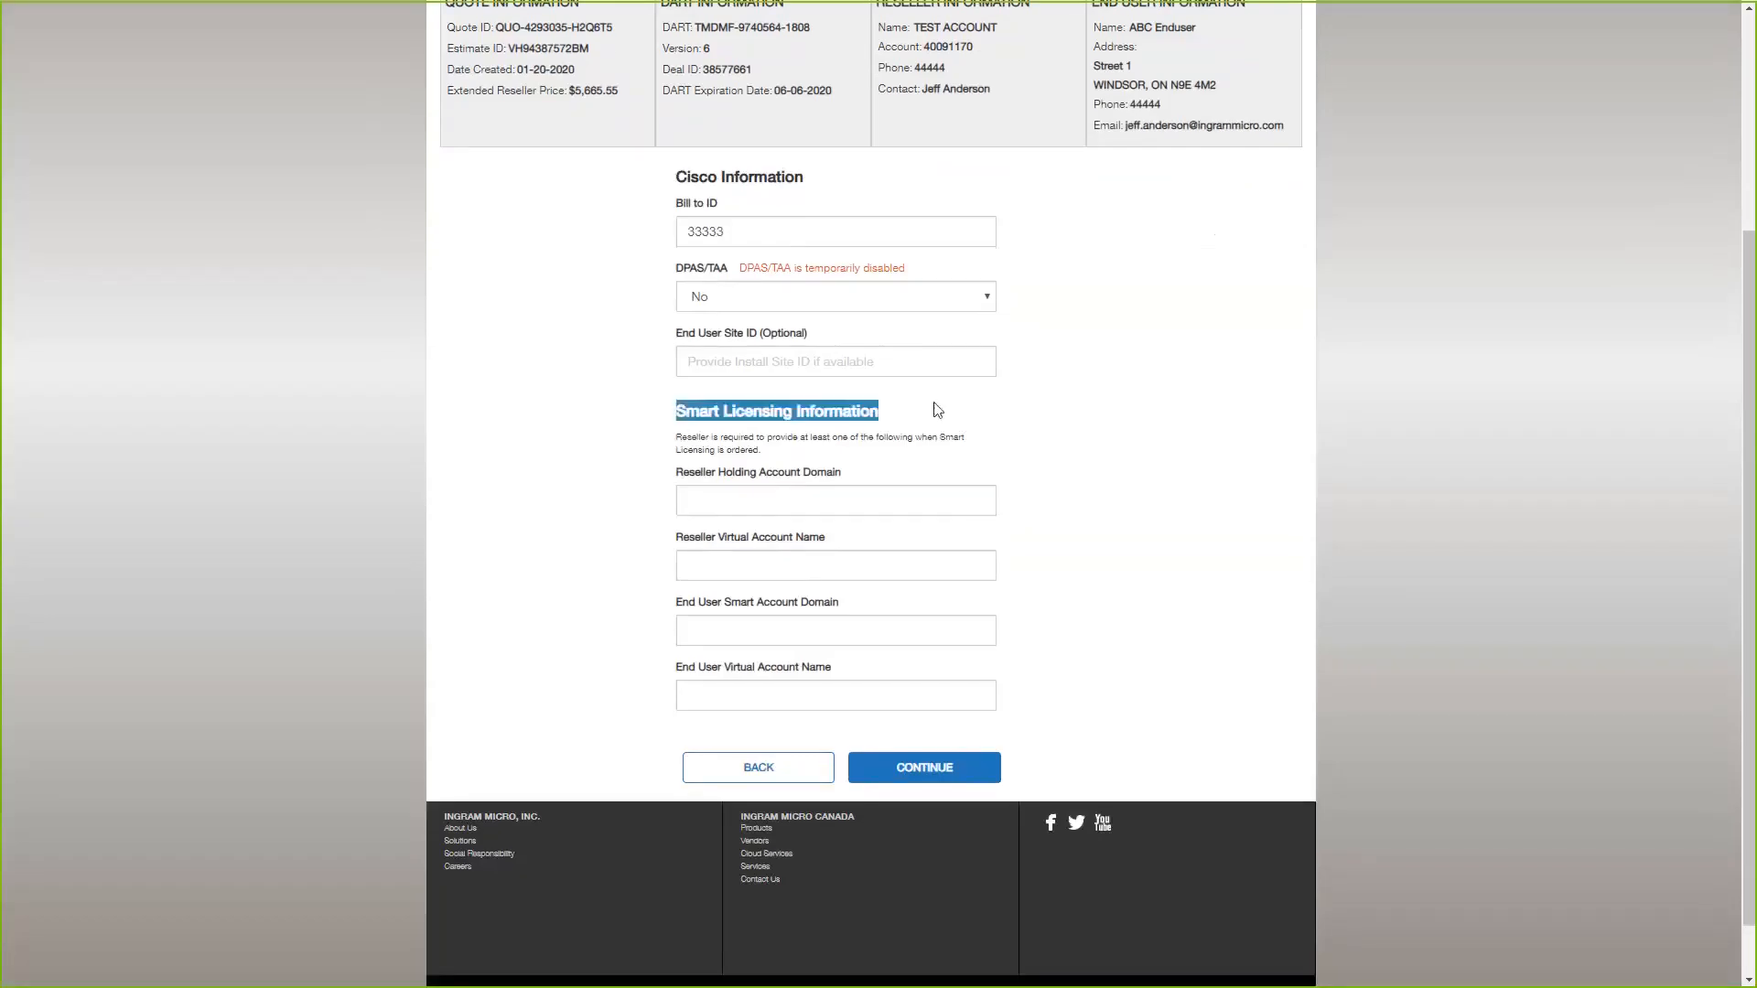
{"action": "left_click", "coordinate": [938, 410]}
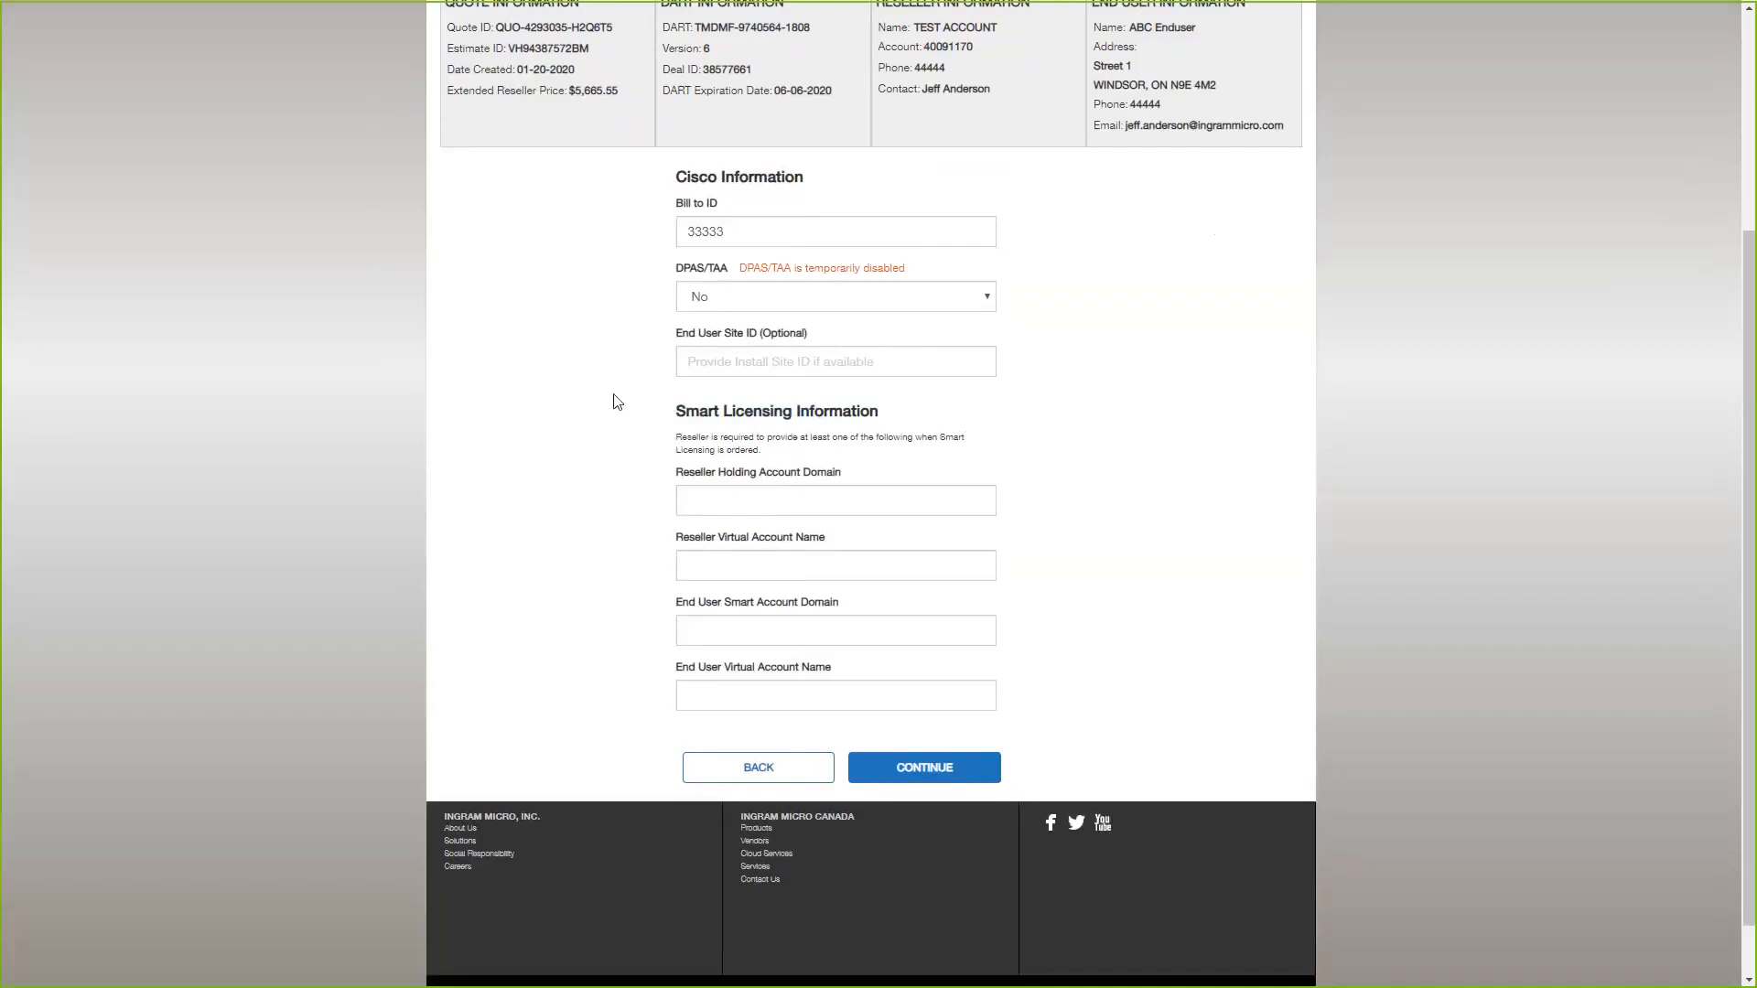
{"action": "left_click", "coordinate": [722, 496]}
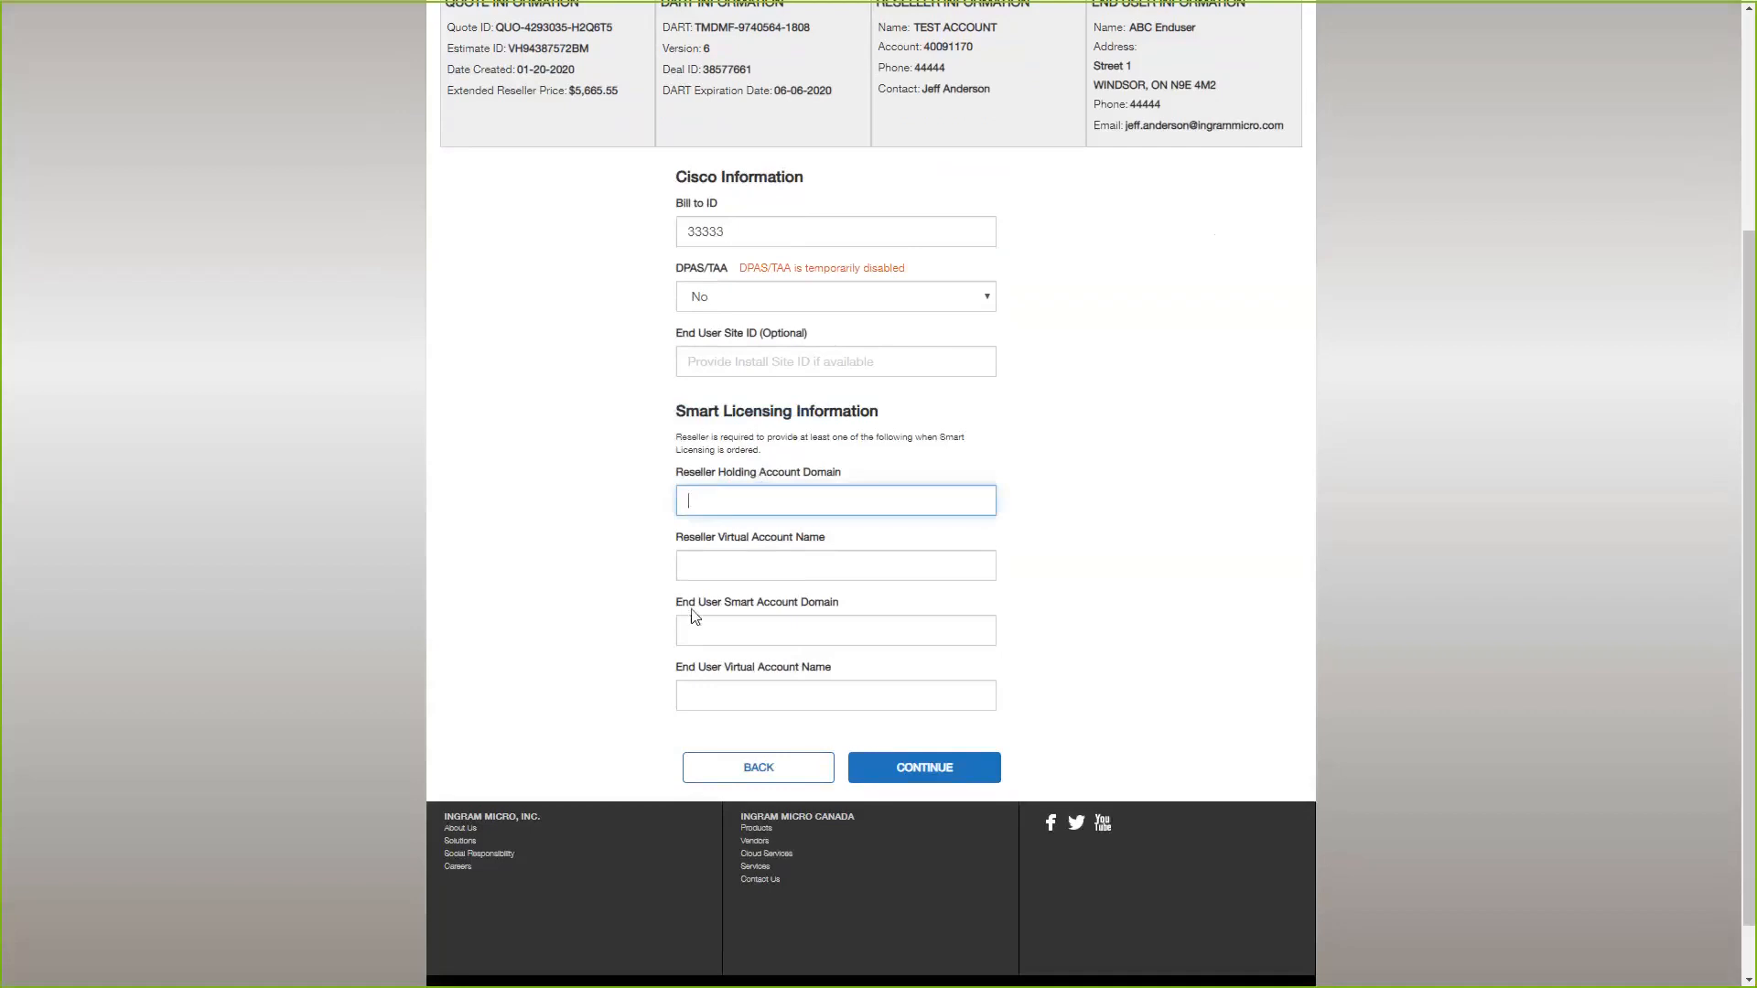
{"action": "left_click_drag", "start_coordinate": [688, 602], "coordinate": [723, 603]}
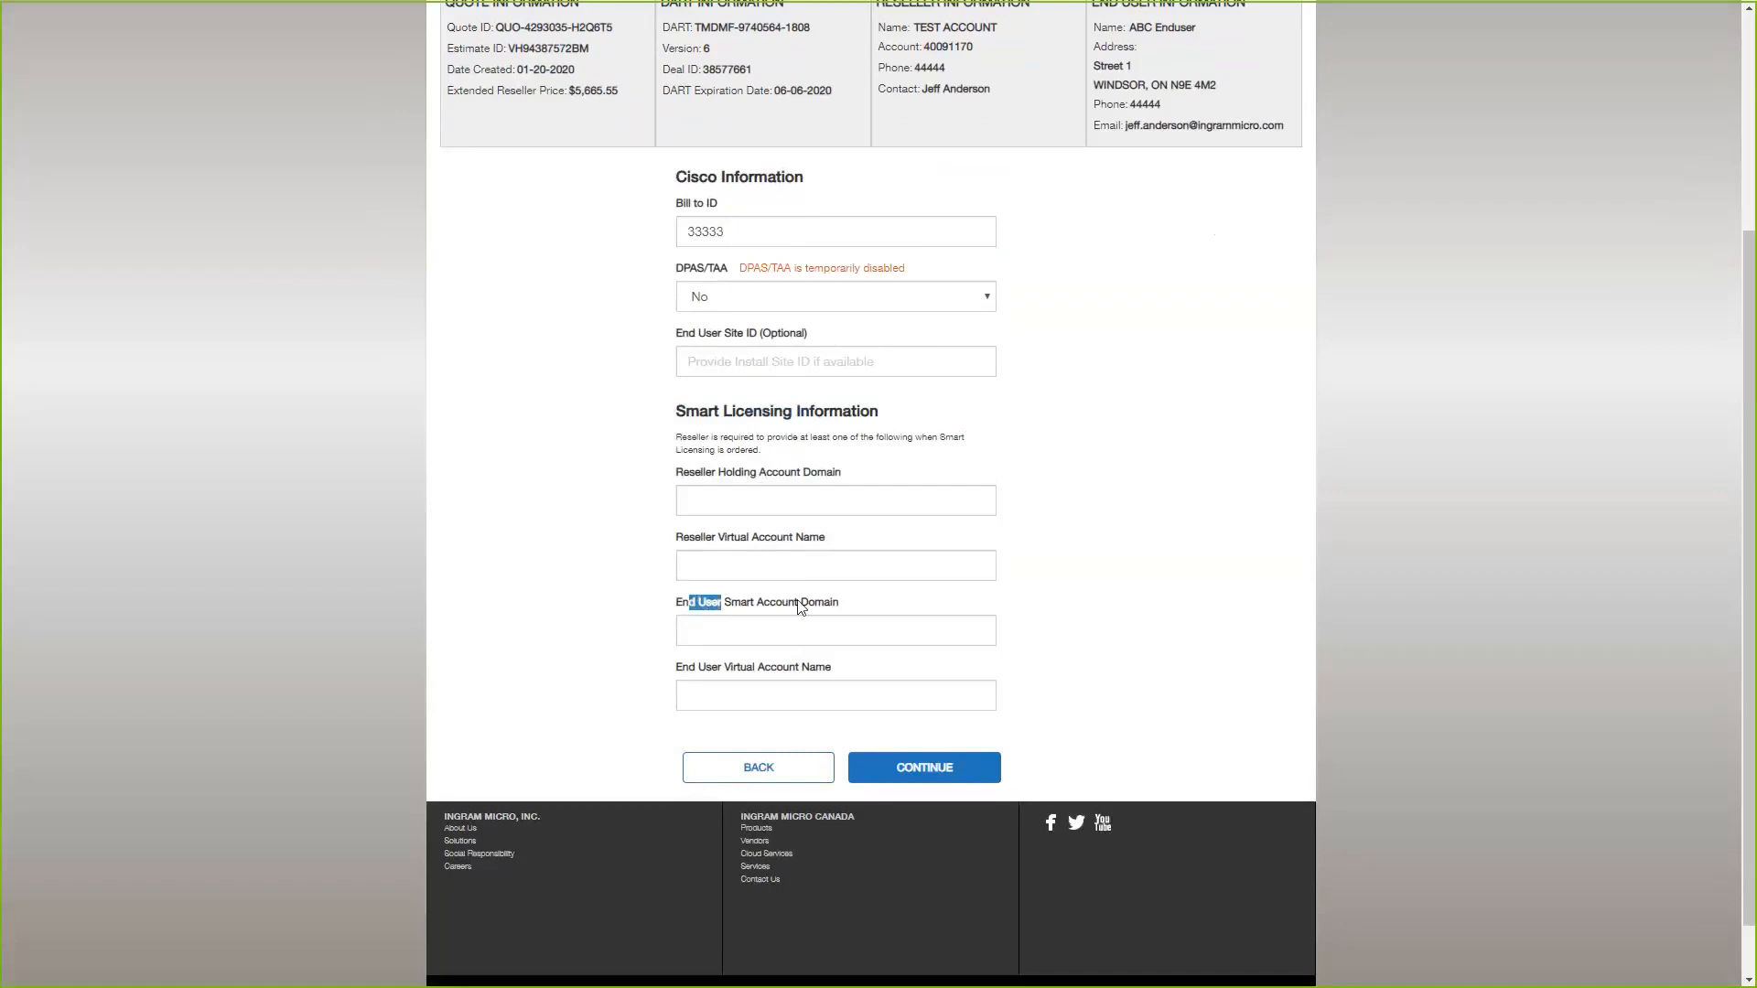
{"action": "scroll", "coordinate": [835, 607], "scroll_direction": "up", "scroll_amount": 2}
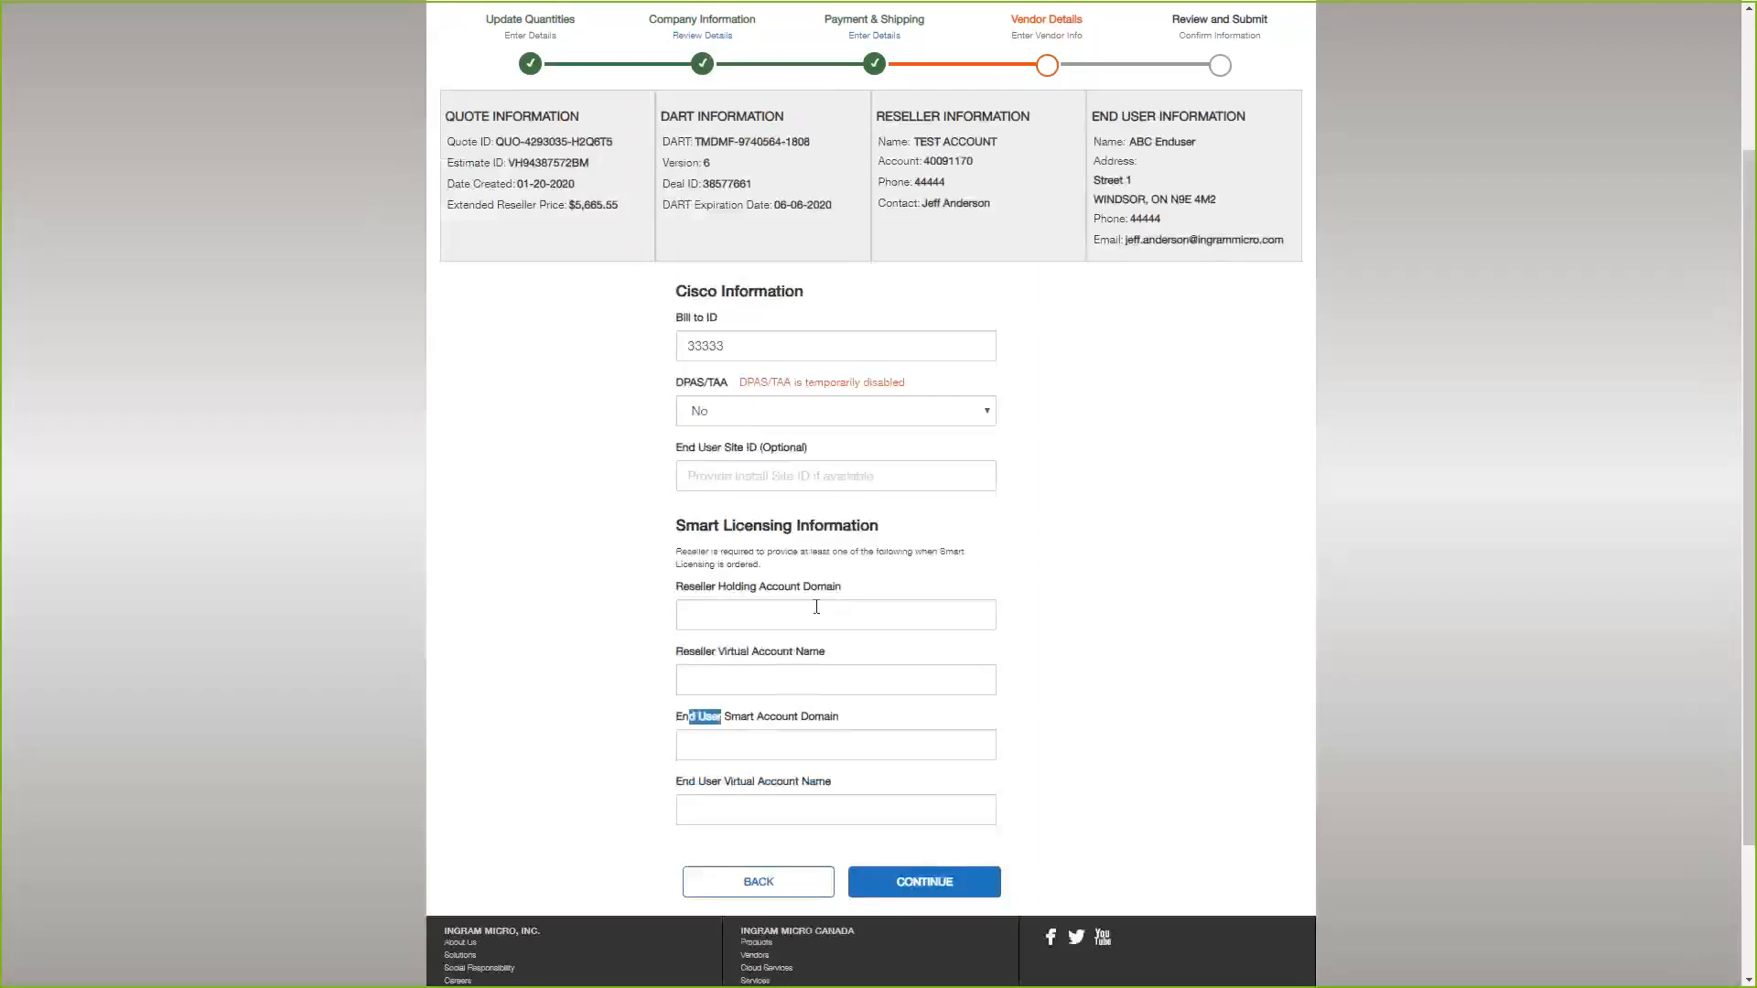
{"action": "left_click", "coordinate": [761, 616]}
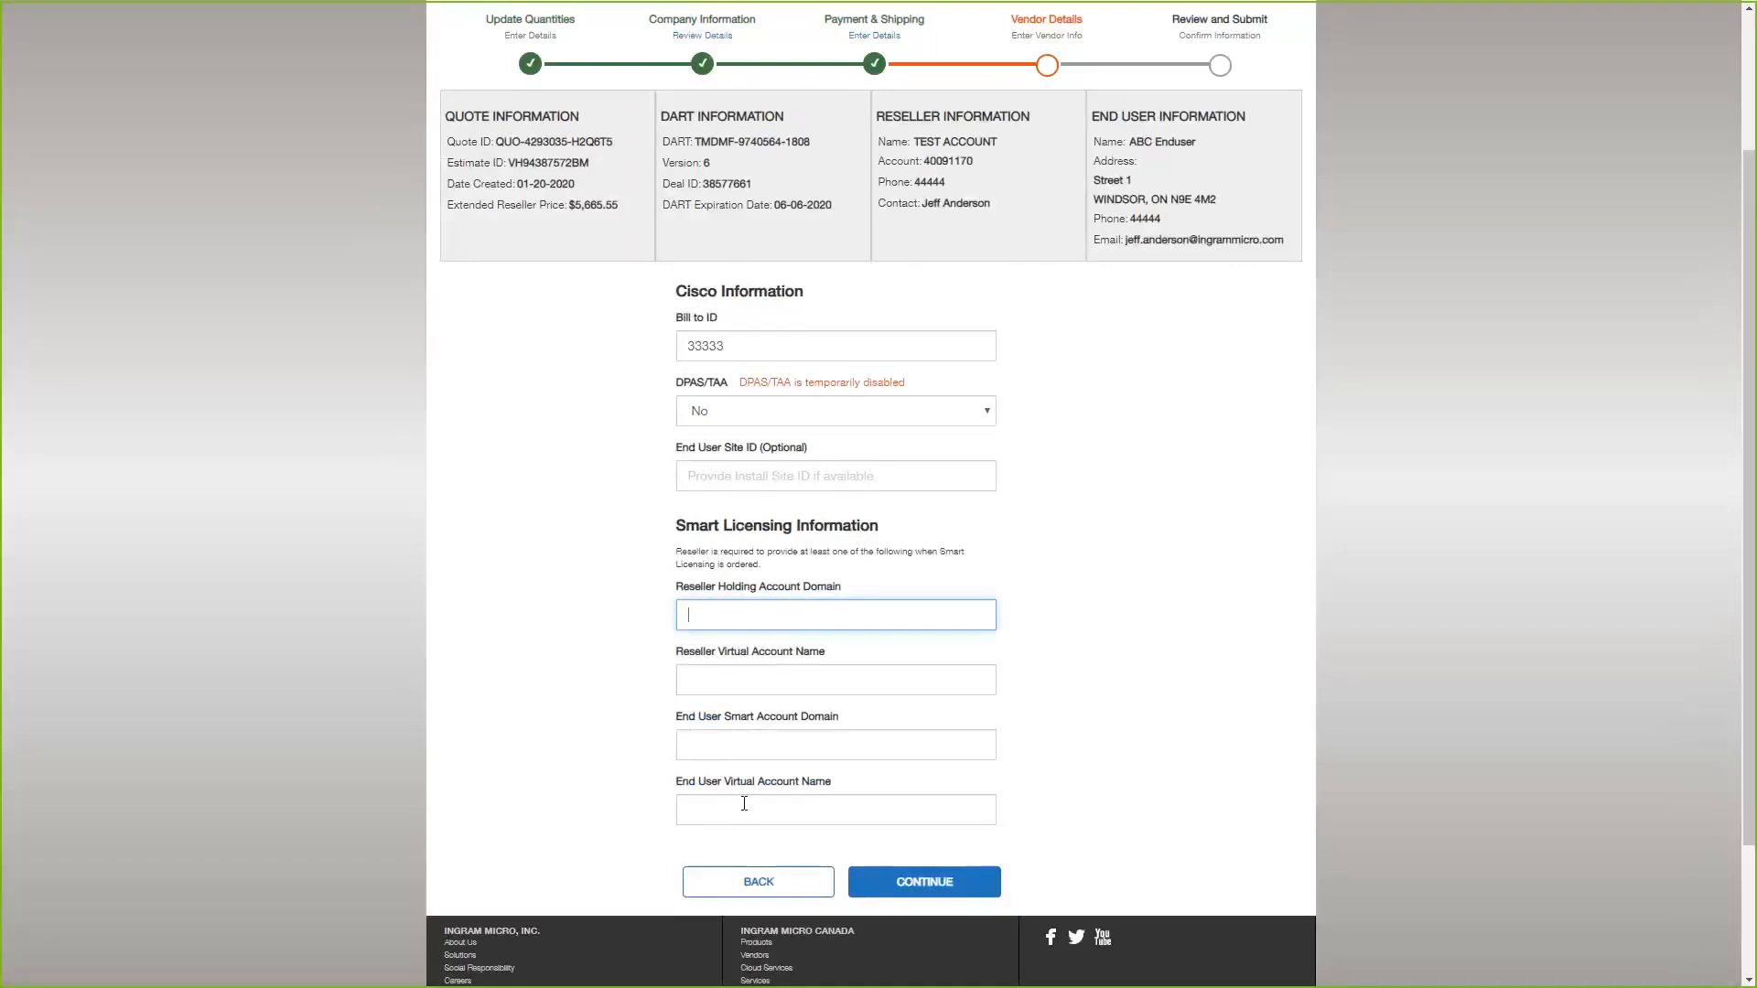
{"action": "left_click", "coordinate": [704, 738]}
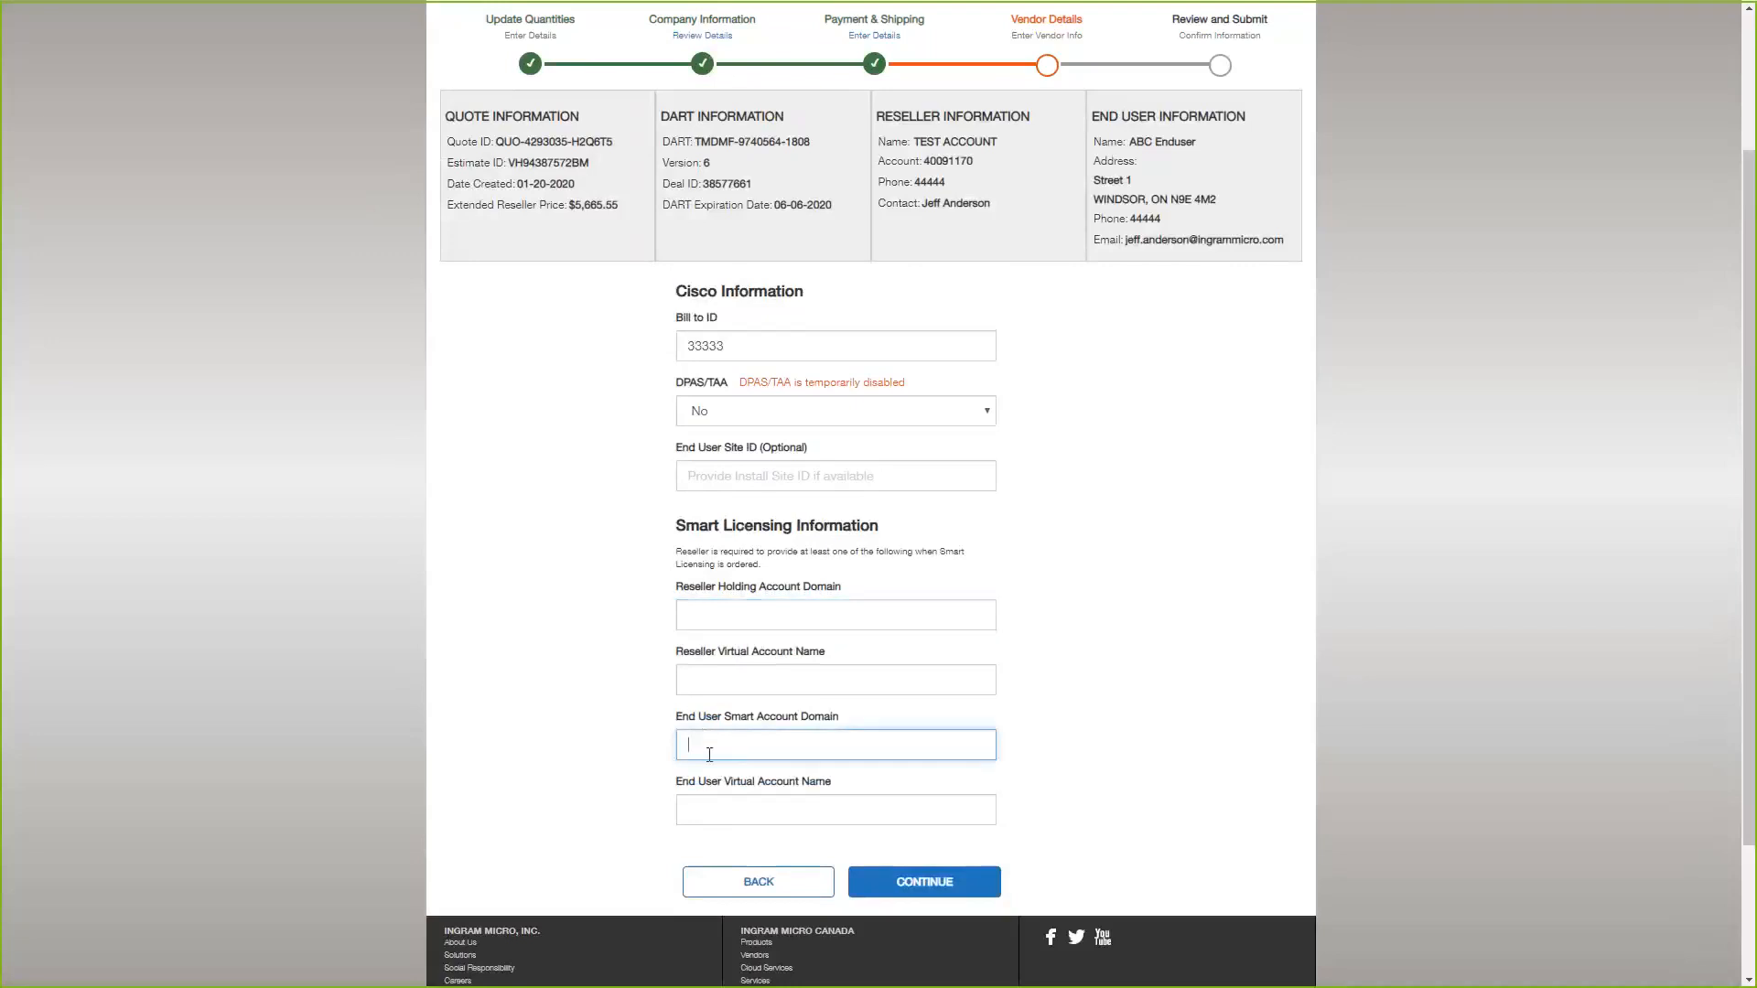
{"action": "left_click", "coordinate": [716, 811]}
{"action": "left_click", "coordinate": [718, 752]}
{"action": "left_click", "coordinate": [726, 692]}
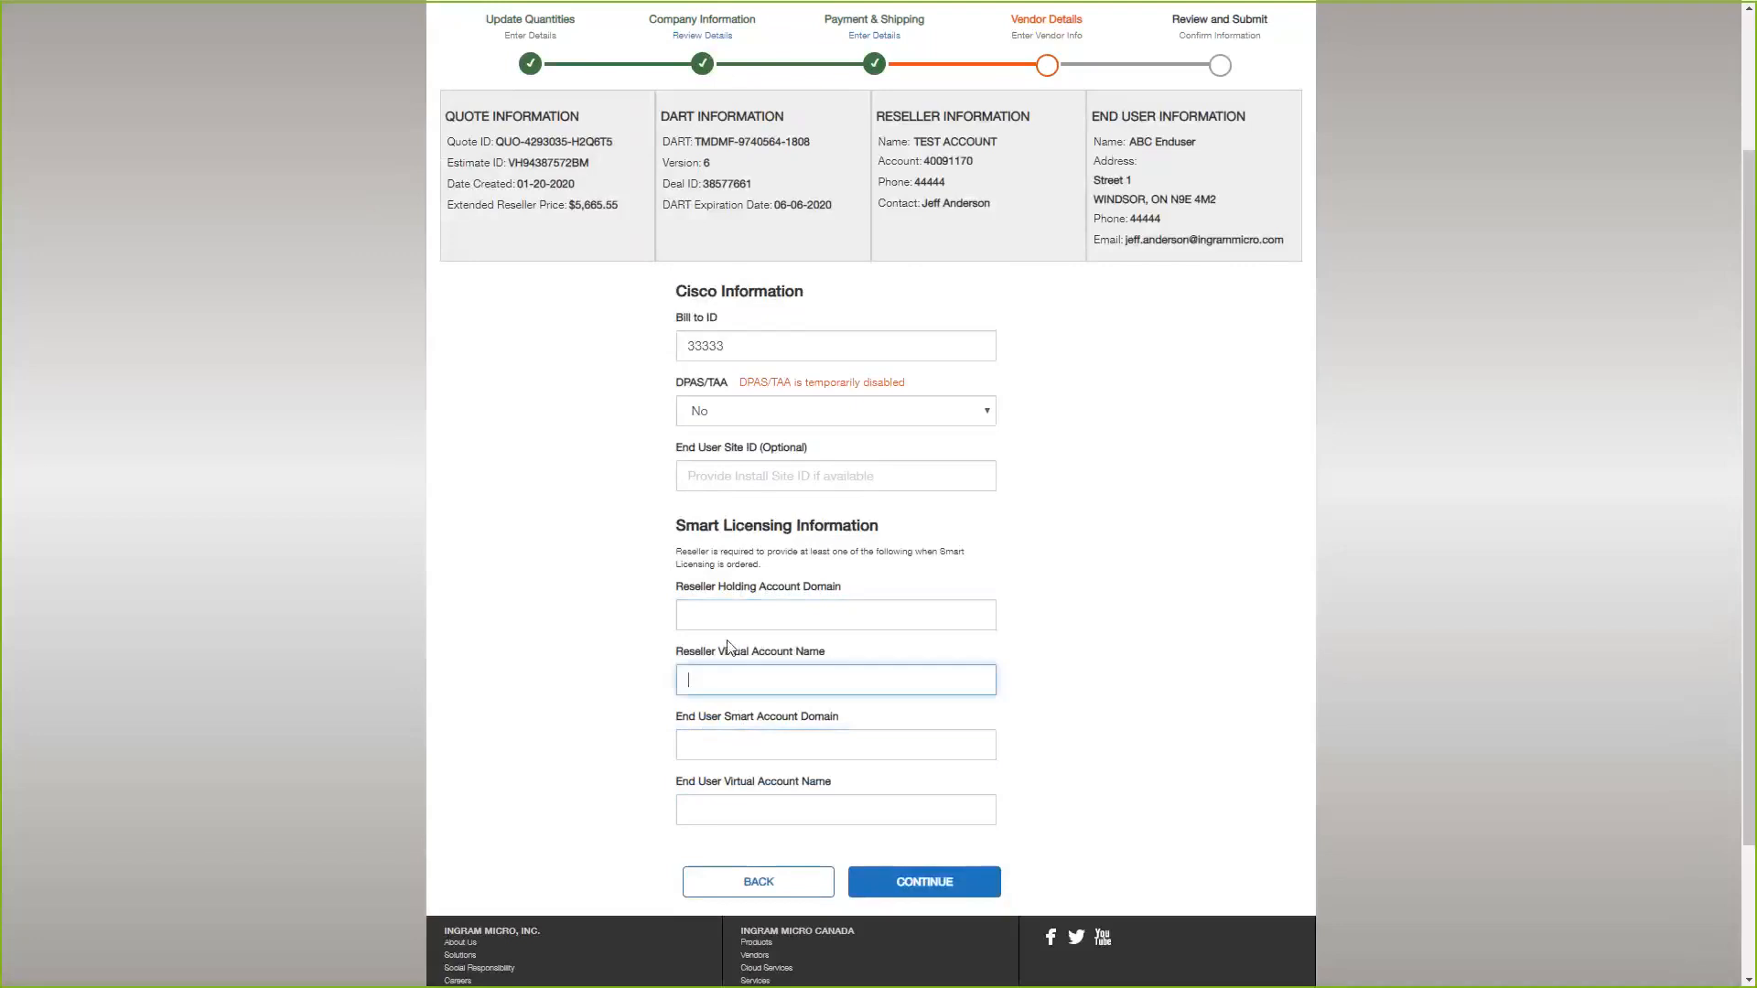
{"action": "left_click", "coordinate": [730, 620]}
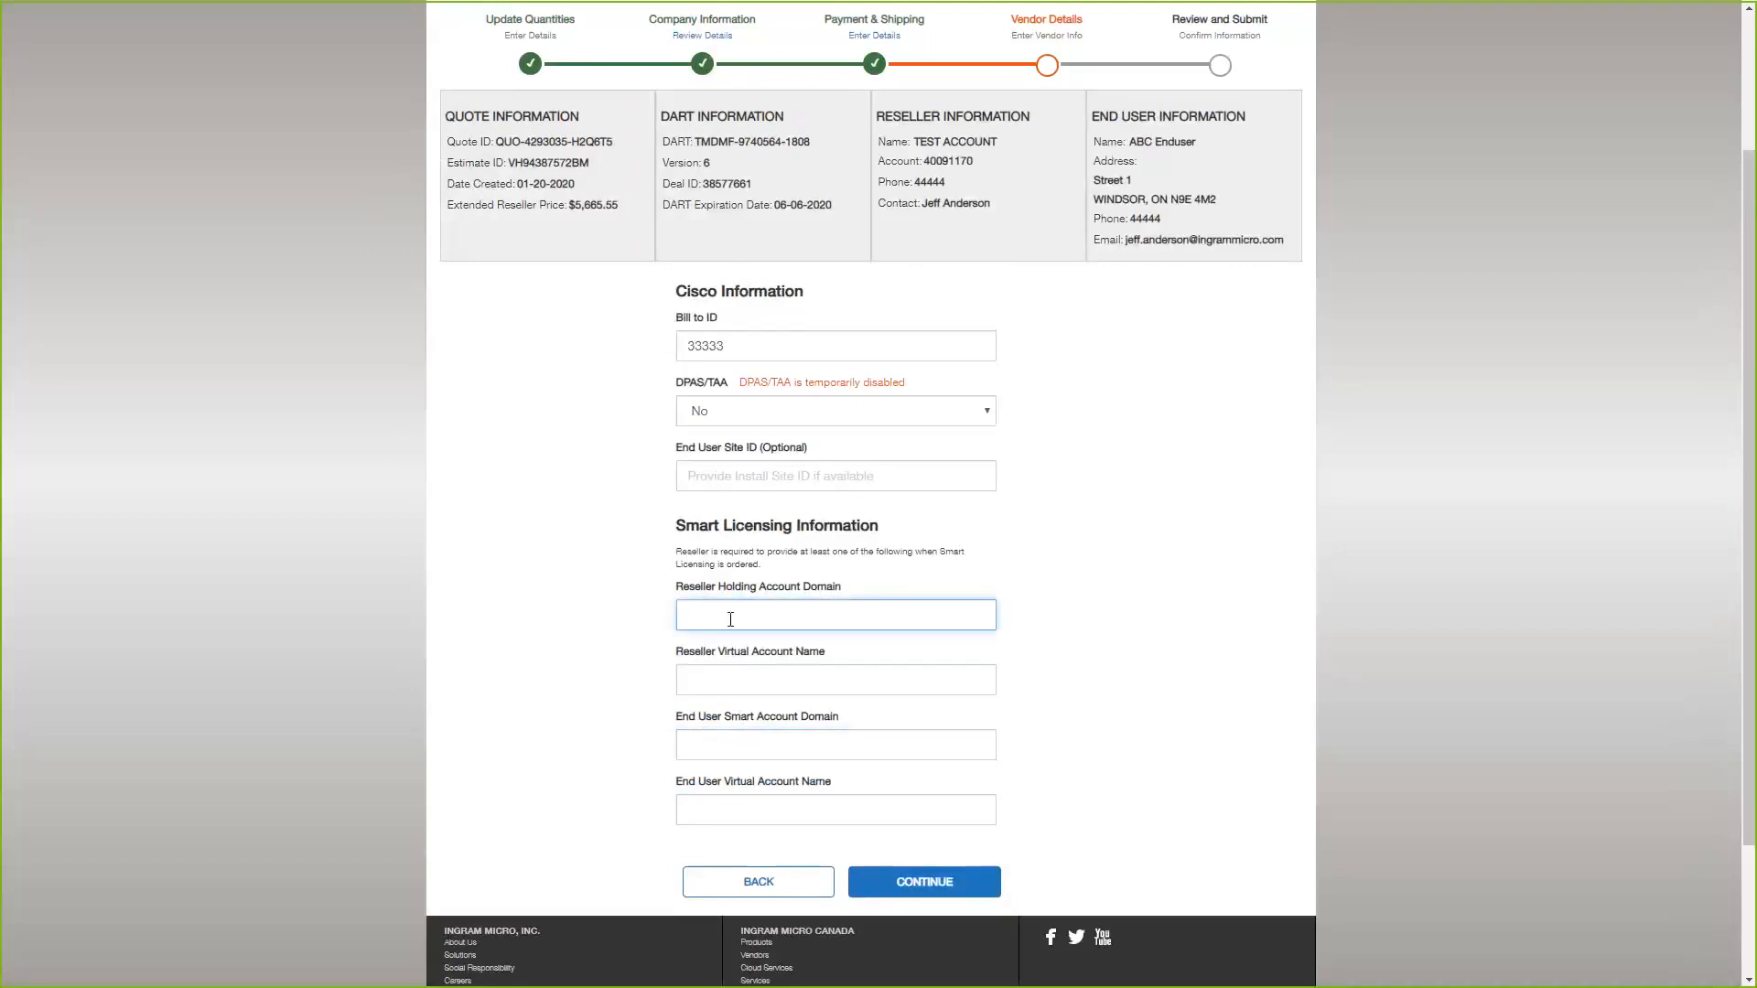
{"action": "left_click", "coordinate": [754, 679]}
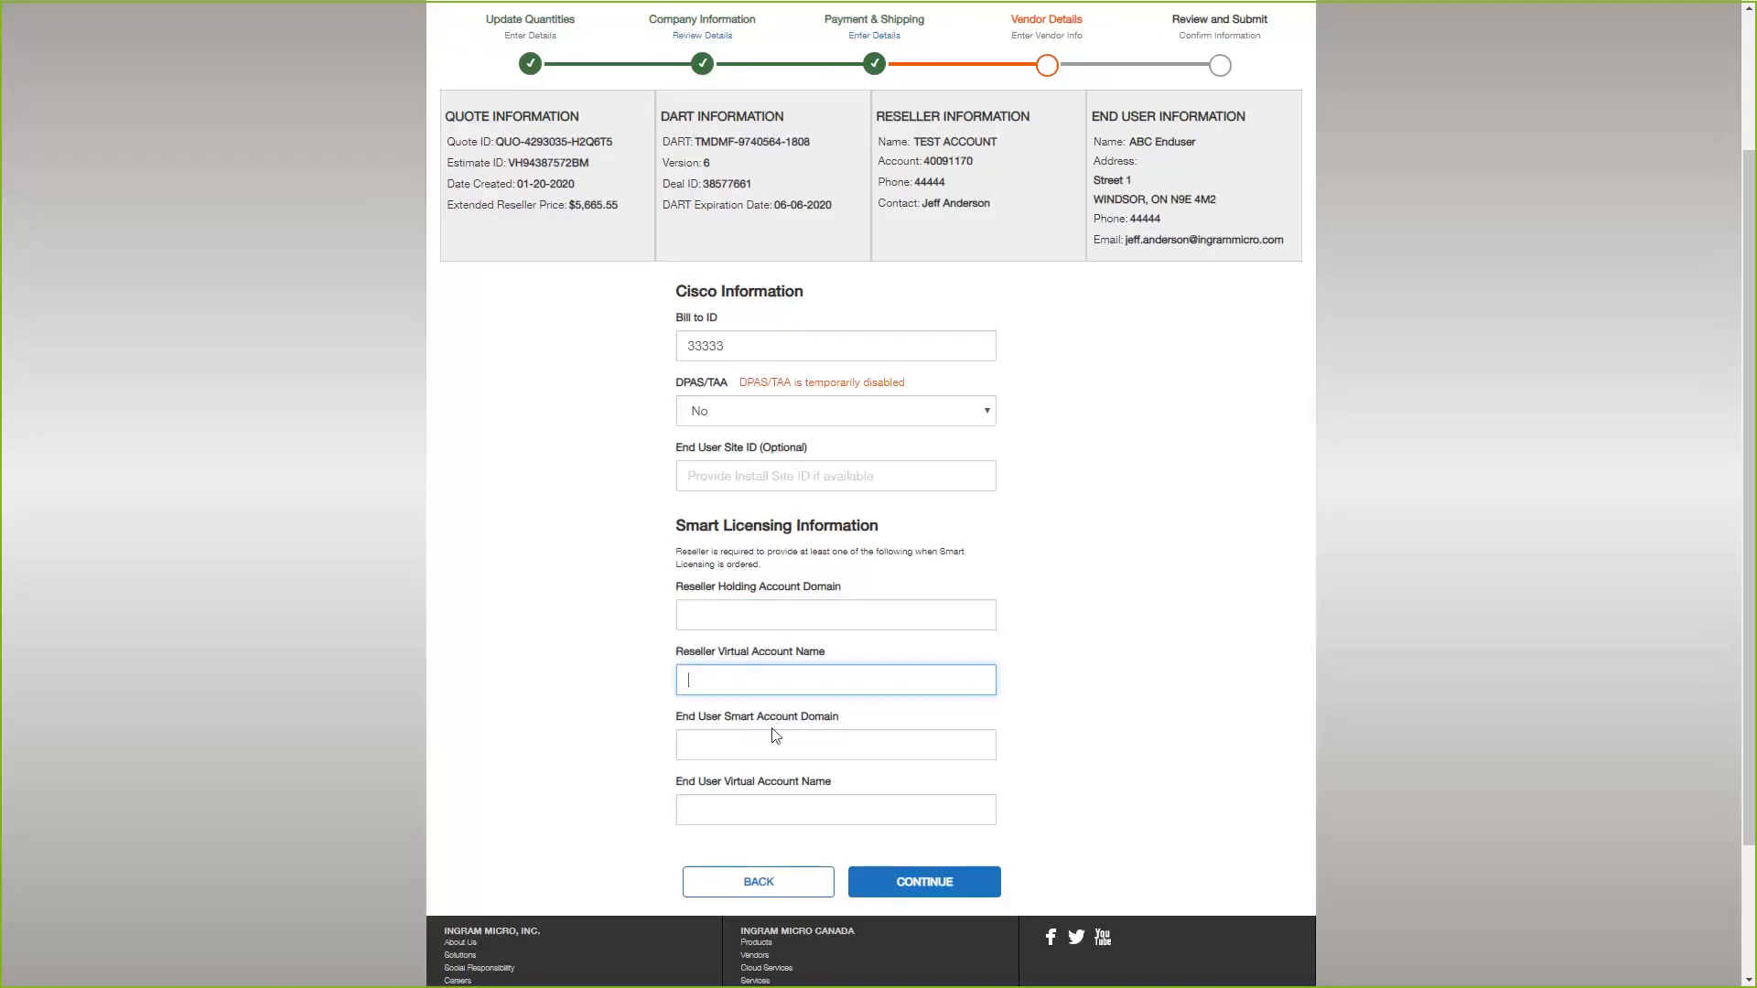
Leave the Smart Licensing account fields blank in the vendor details and continue to the order review.
{"action": "scroll", "coordinate": [792, 646], "scroll_direction": "up", "scroll_amount": 1}
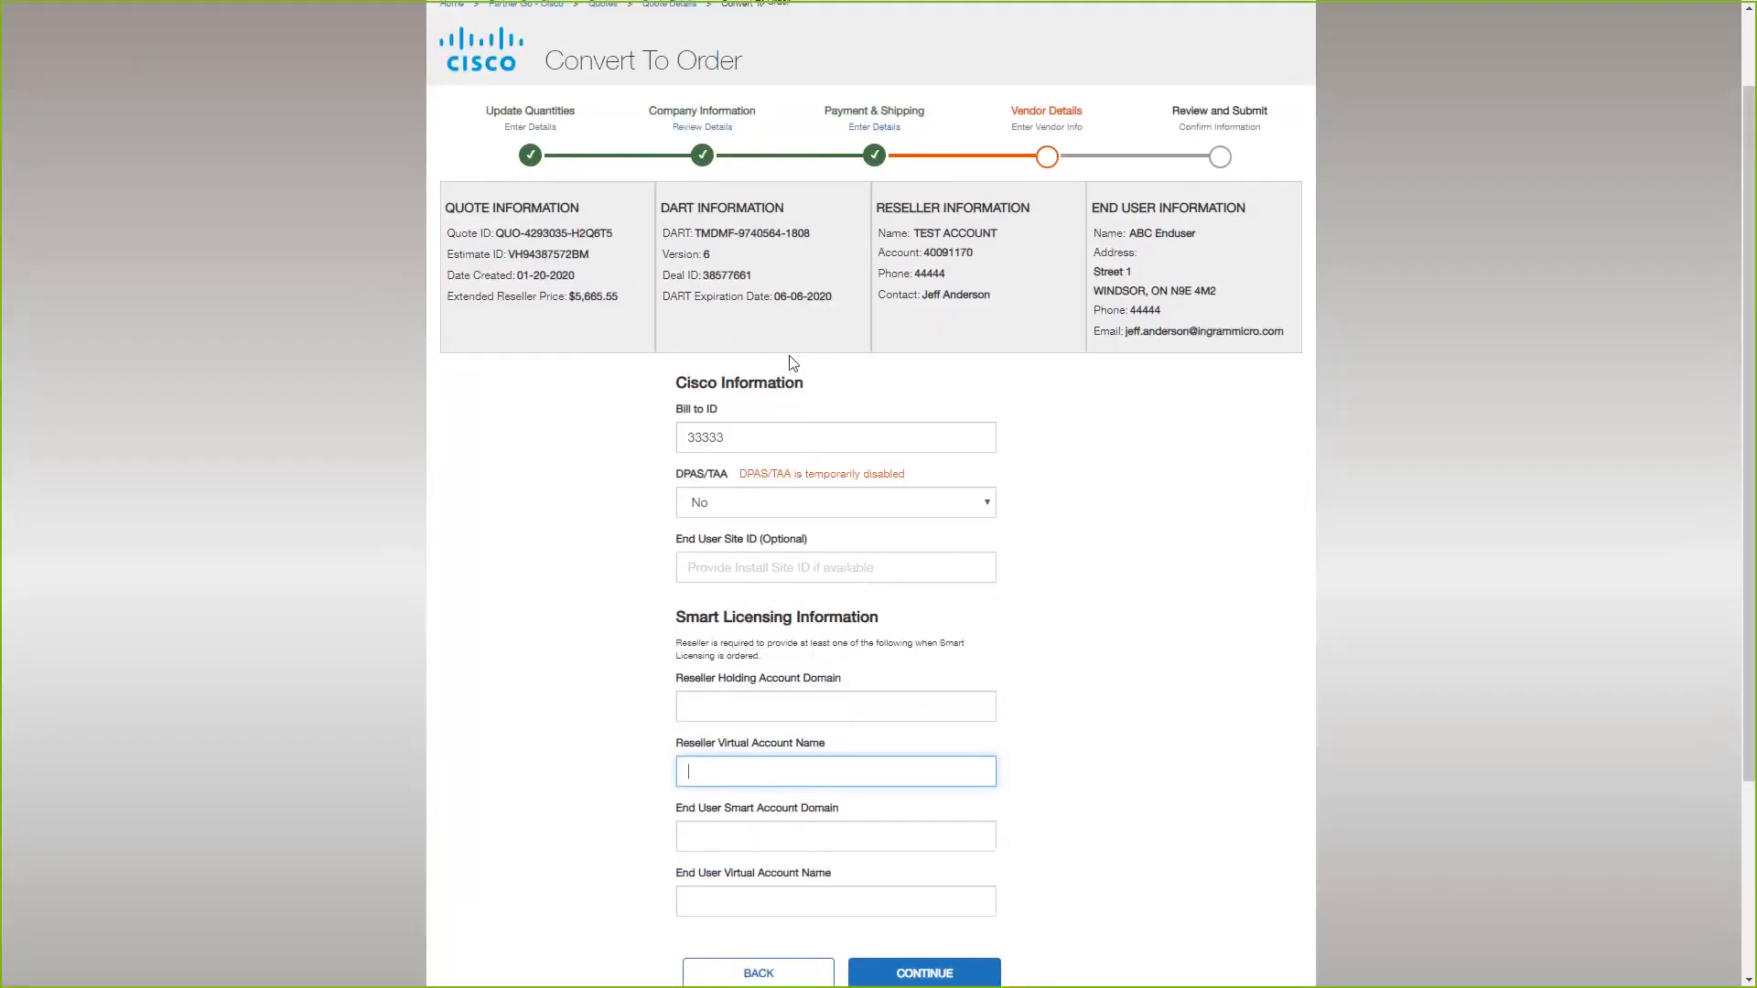
{"action": "scroll", "coordinate": [792, 646], "scroll_direction": "down", "scroll_amount": 1}
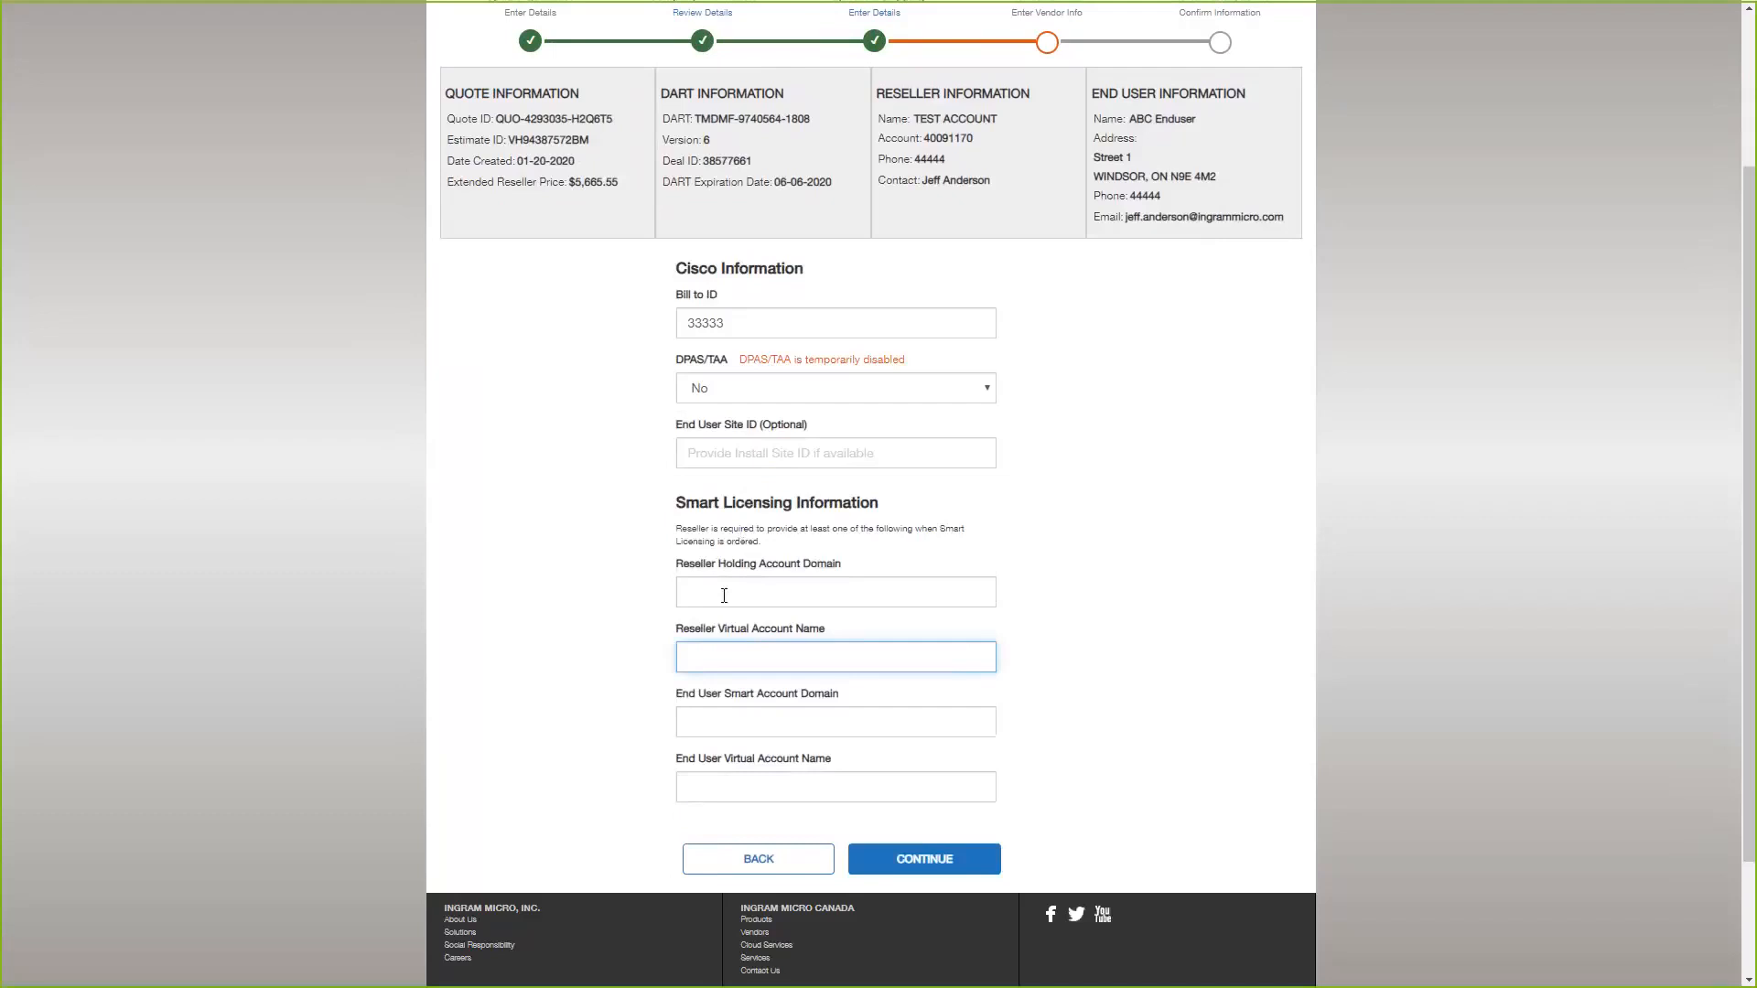
{"action": "key", "text": "Tab"}
{"action": "key", "text": "Tab"}
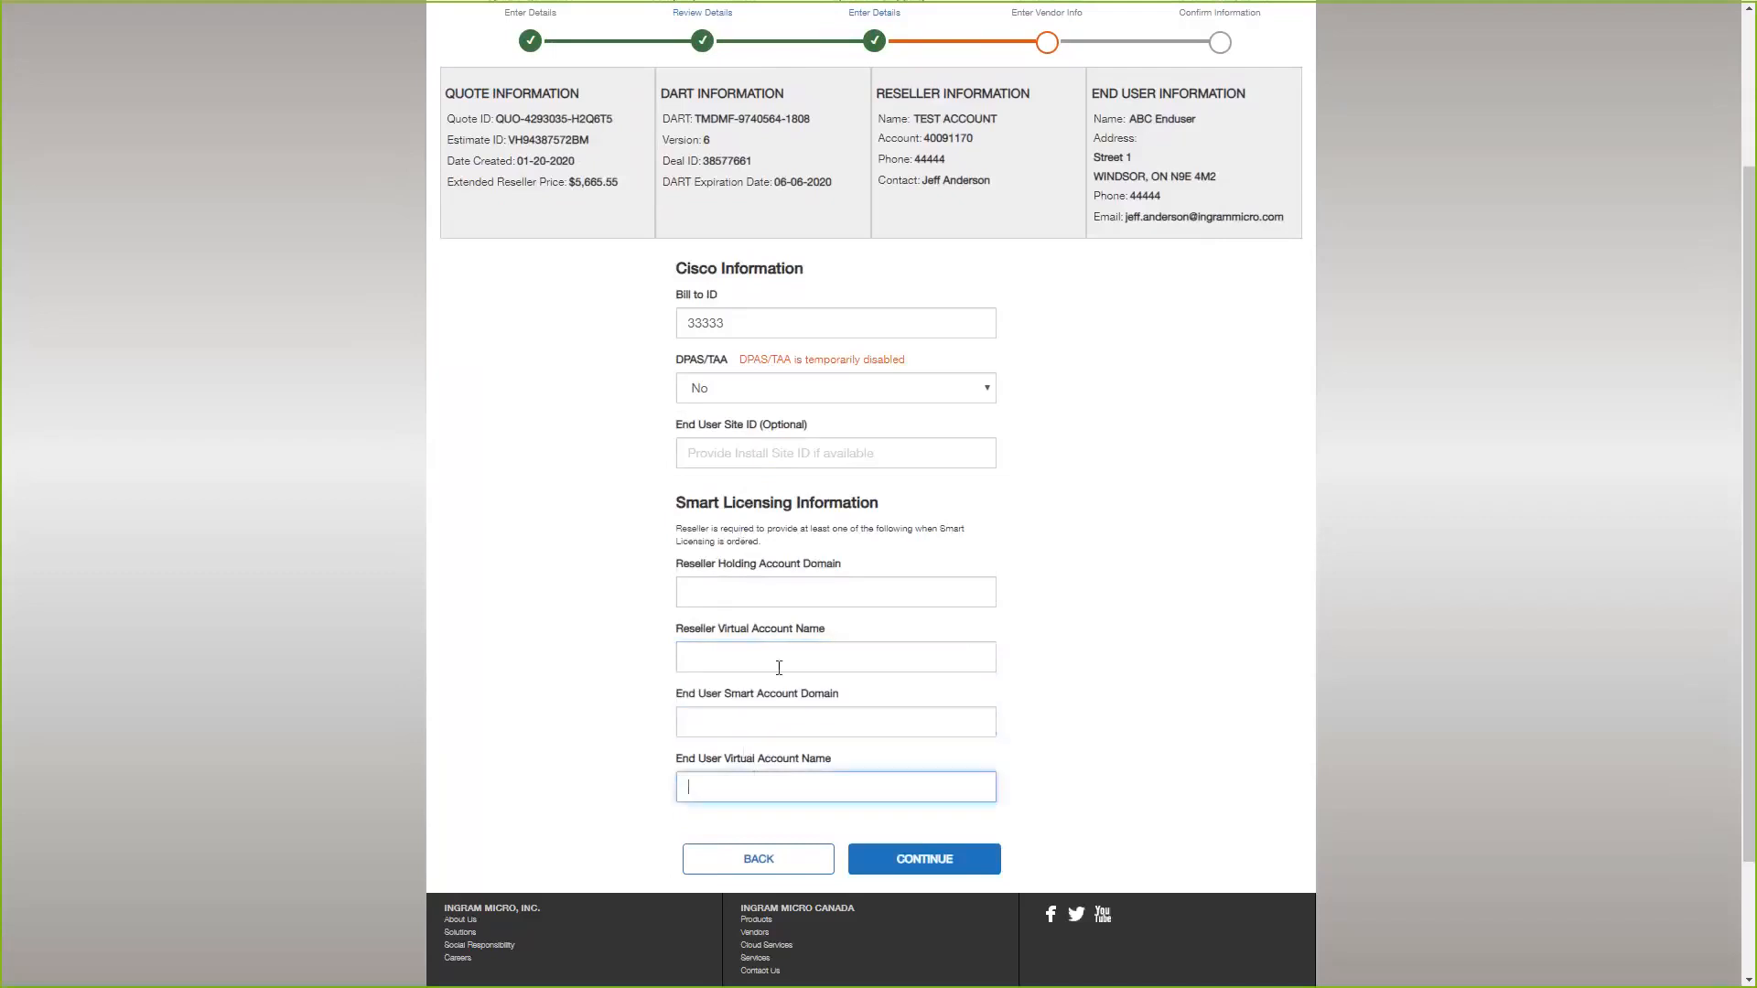
{"action": "scroll", "coordinate": [765, 641], "scroll_direction": "up", "scroll_amount": 1}
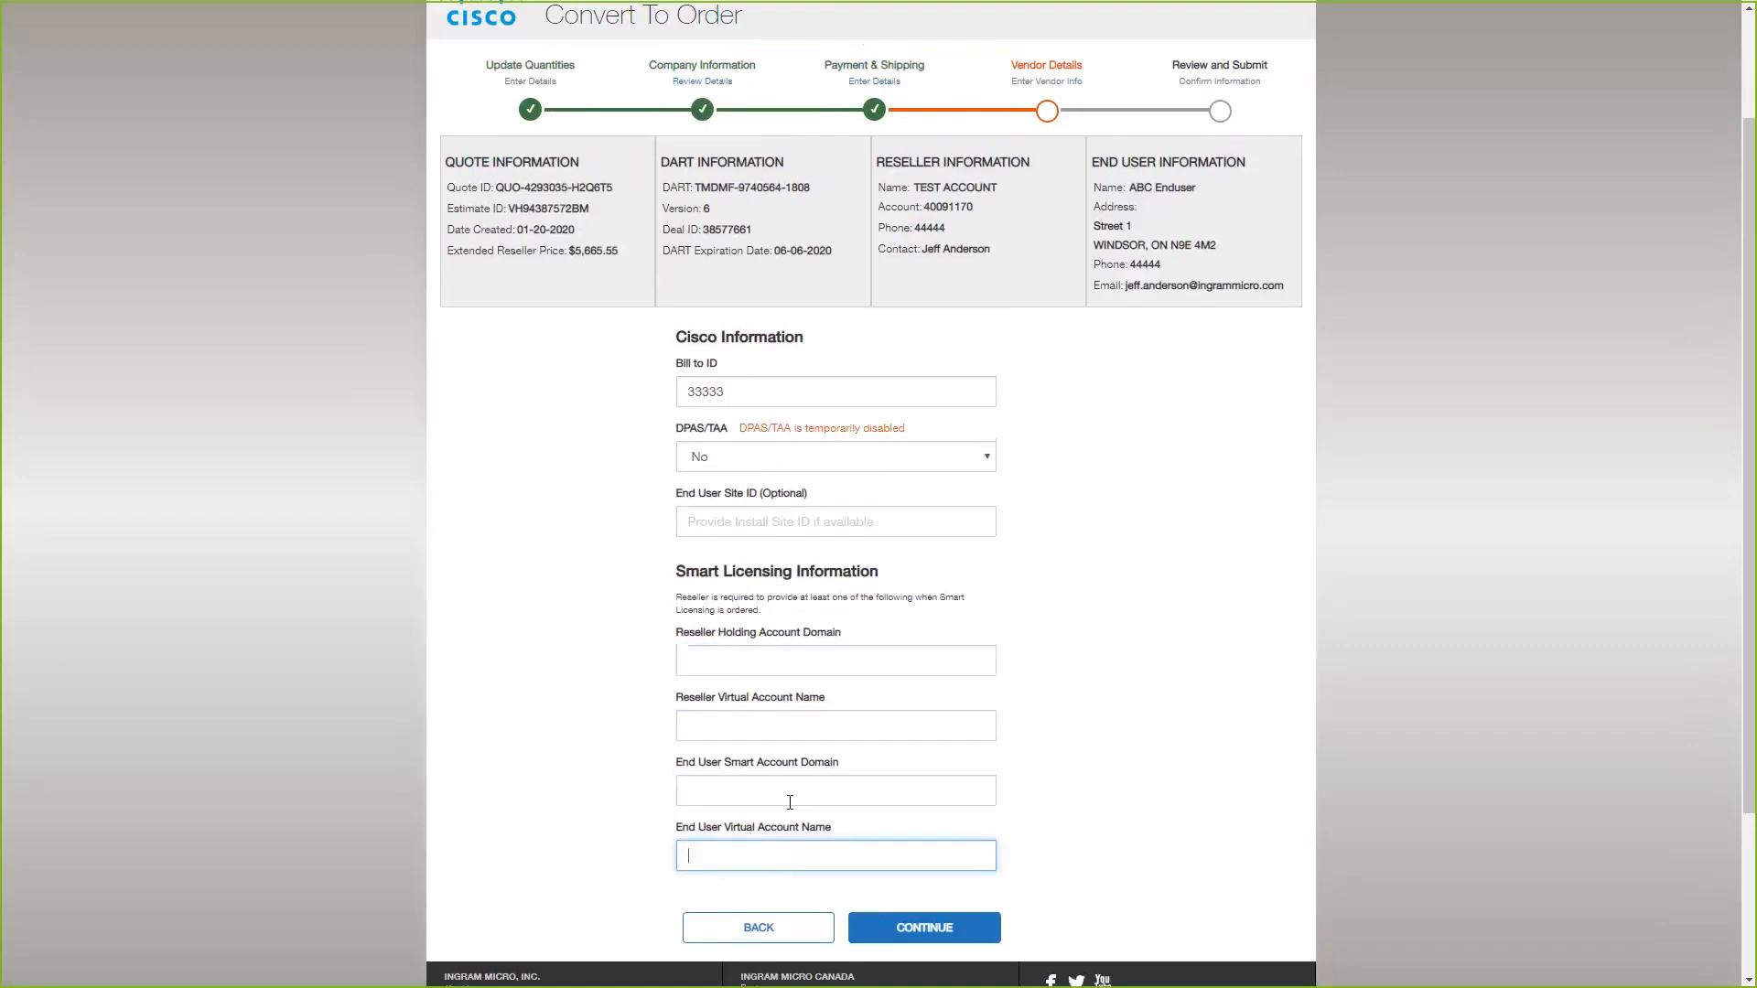
{"action": "scroll", "coordinate": [790, 803], "scroll_direction": "up", "scroll_amount": 2}
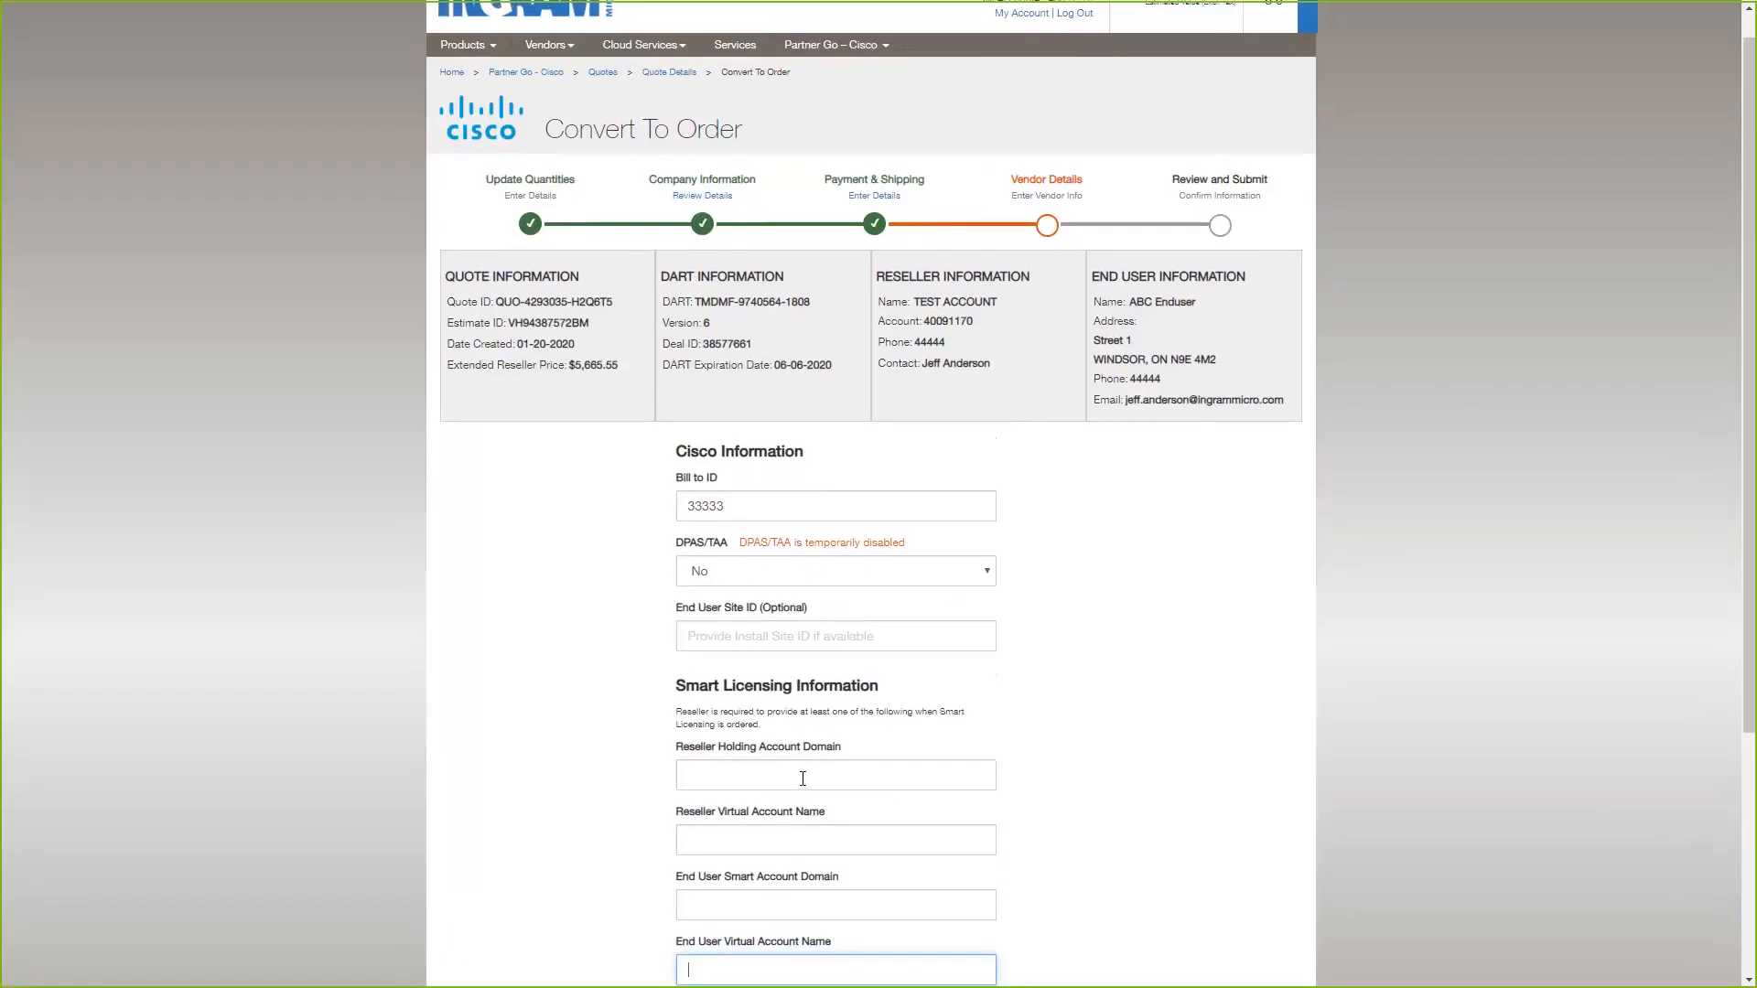
{"action": "scroll", "coordinate": [802, 778], "scroll_direction": "down", "scroll_amount": 3}
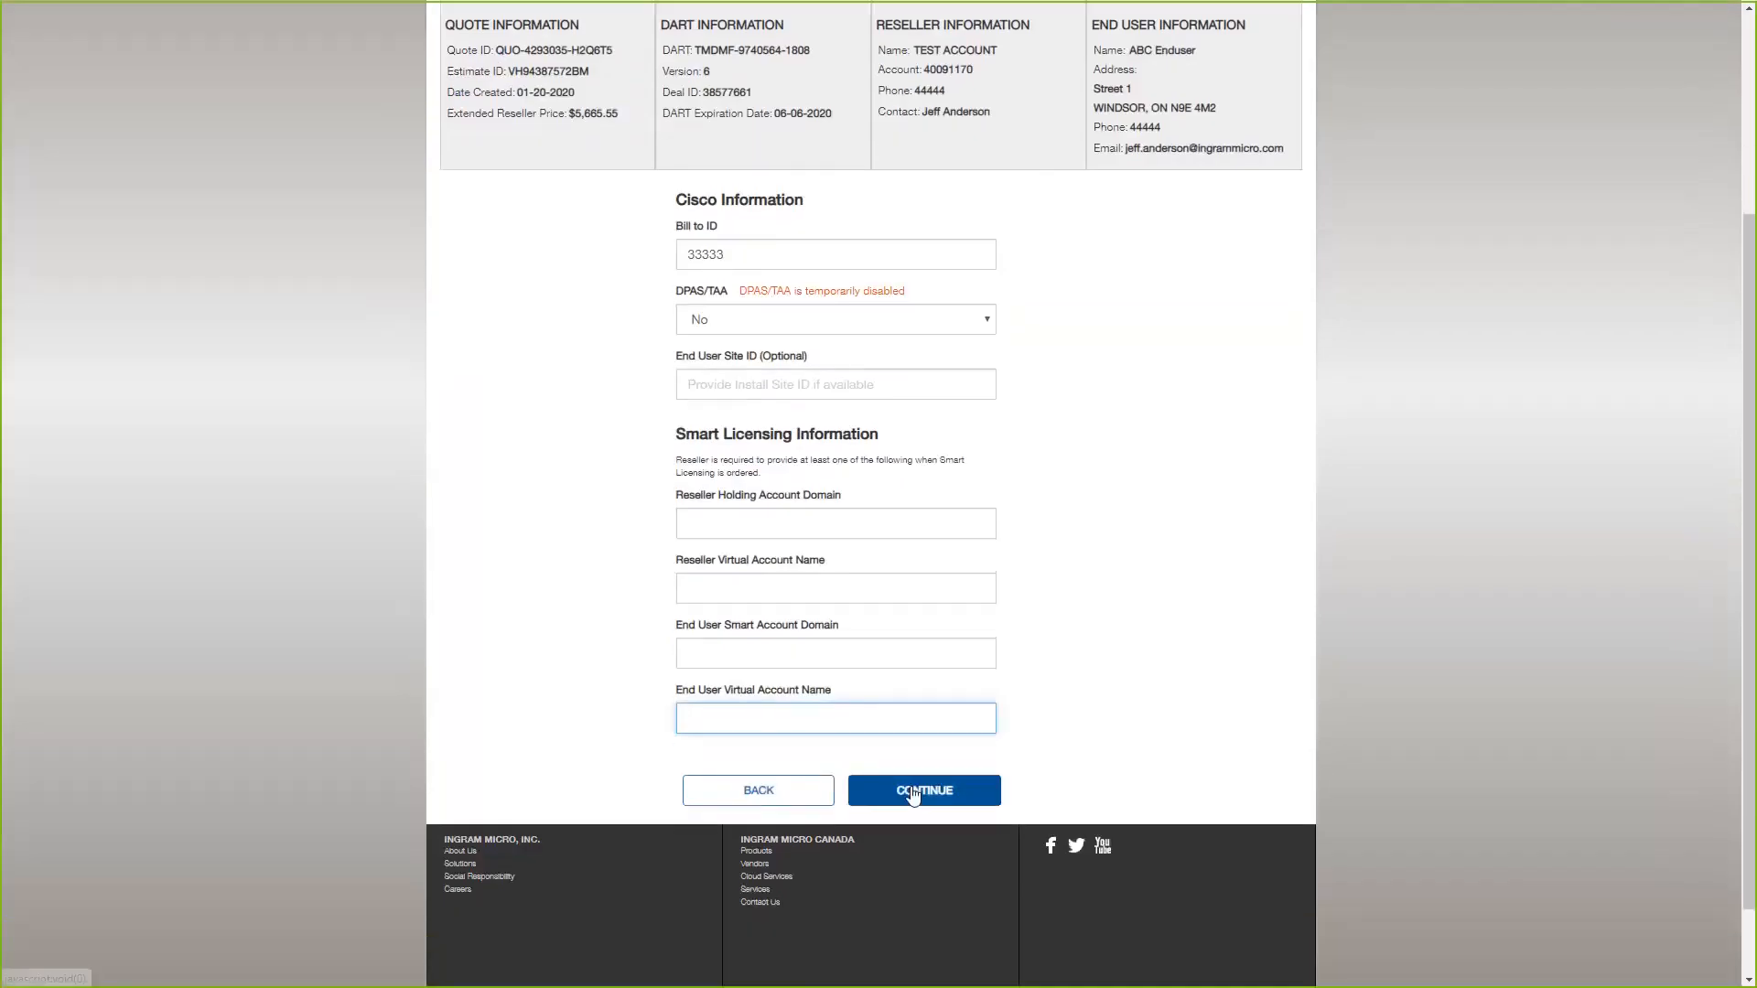
{"action": "left_click", "coordinate": [939, 789]}
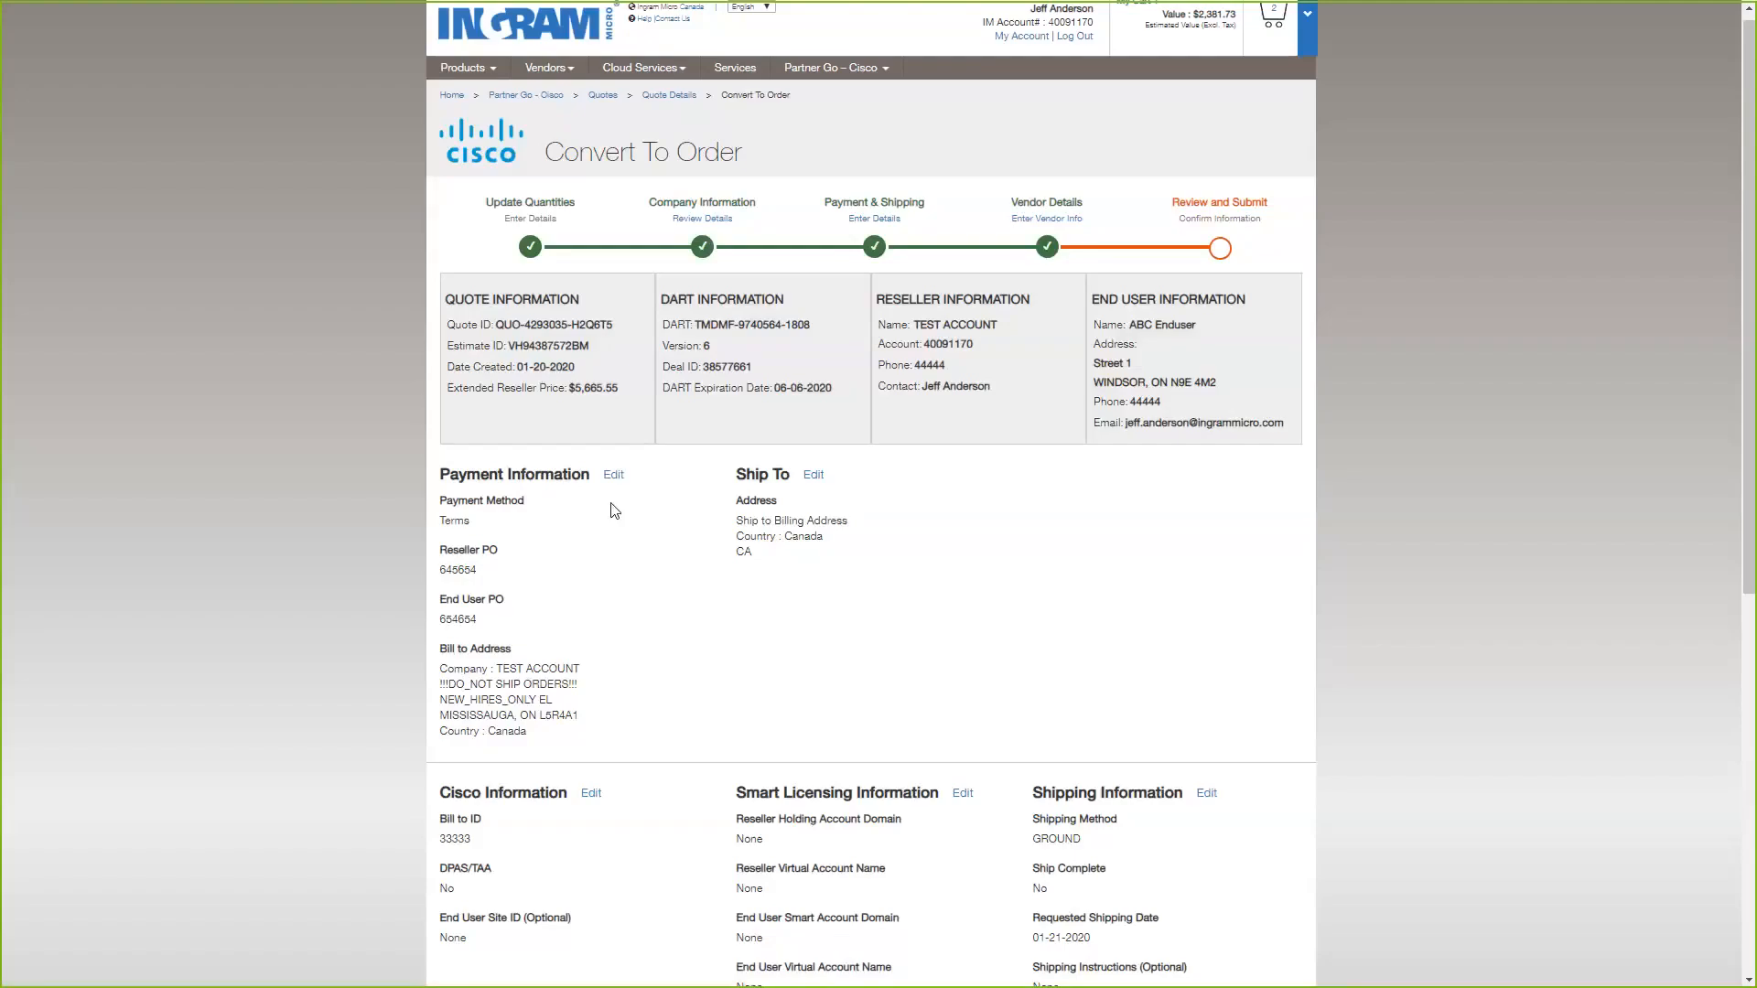
Review the payment, shipping, licensing and line item details without submitting the order, and open the Partner Go – Cisco Estimates page.
{"action": "scroll", "coordinate": [610, 505], "scroll_direction": "down", "scroll_amount": 1}
{"action": "scroll", "coordinate": [612, 510], "scroll_direction": "down", "scroll_amount": 5}
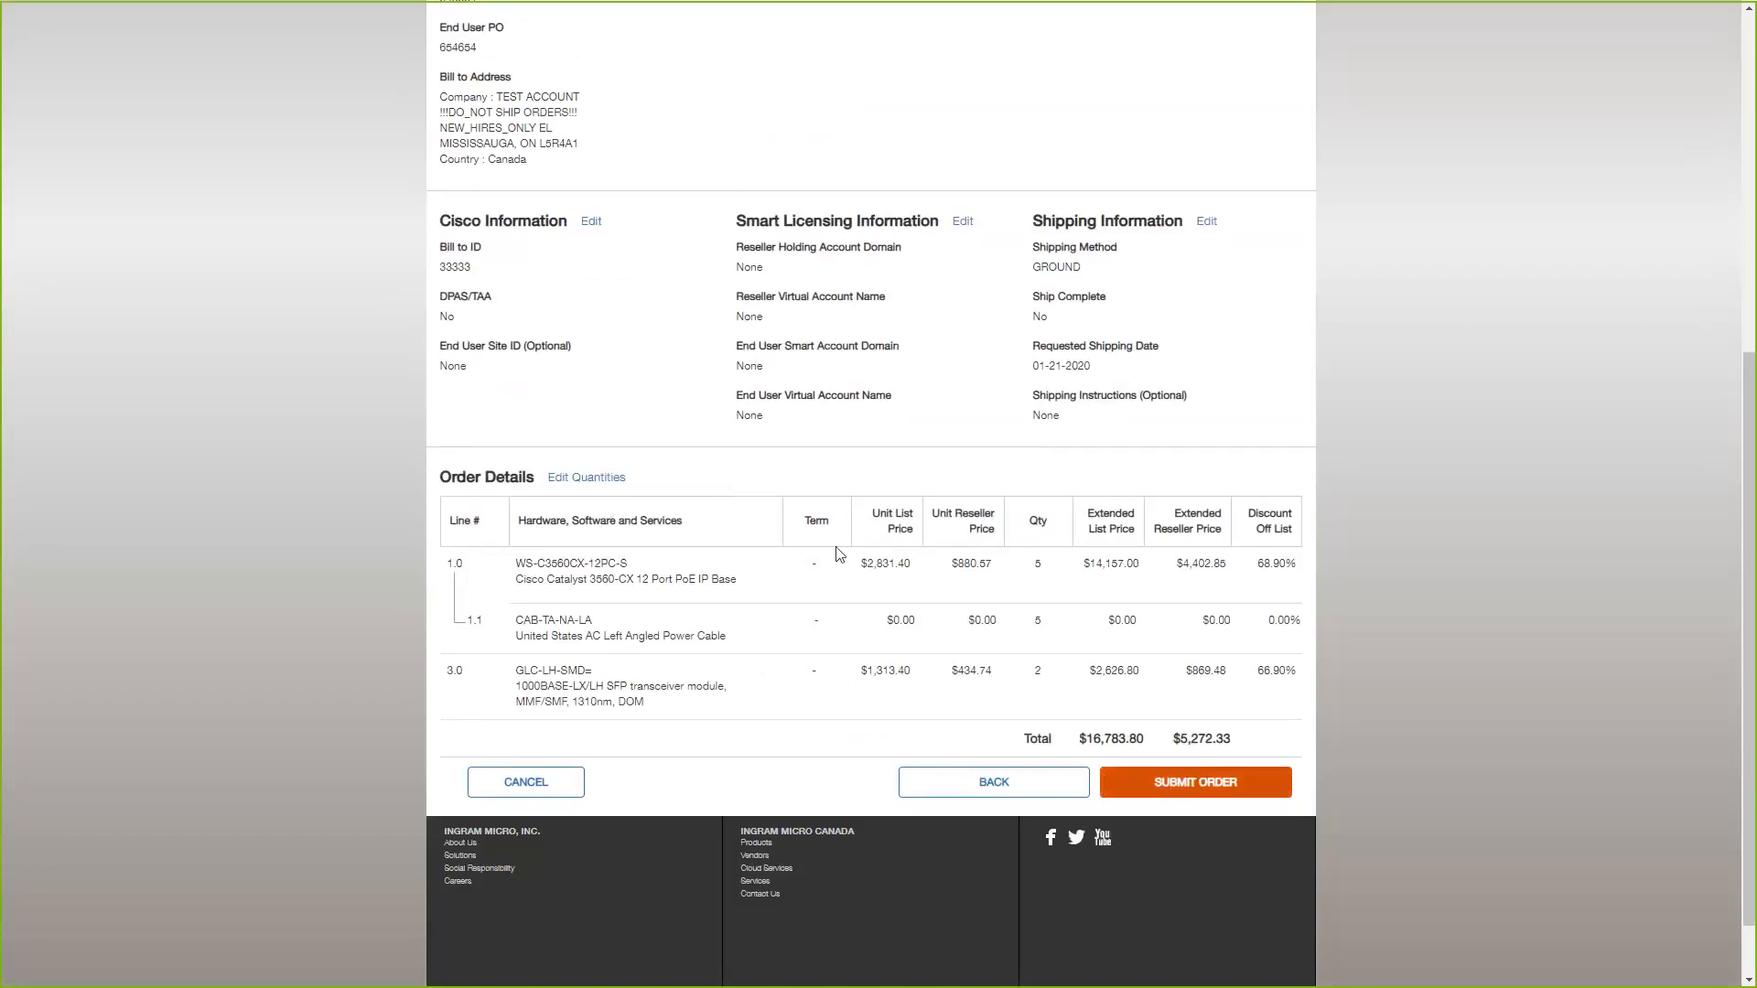
{"action": "scroll", "coordinate": [840, 554], "scroll_direction": "up", "scroll_amount": 1}
{"action": "scroll", "coordinate": [840, 553], "scroll_direction": "up", "scroll_amount": 4}
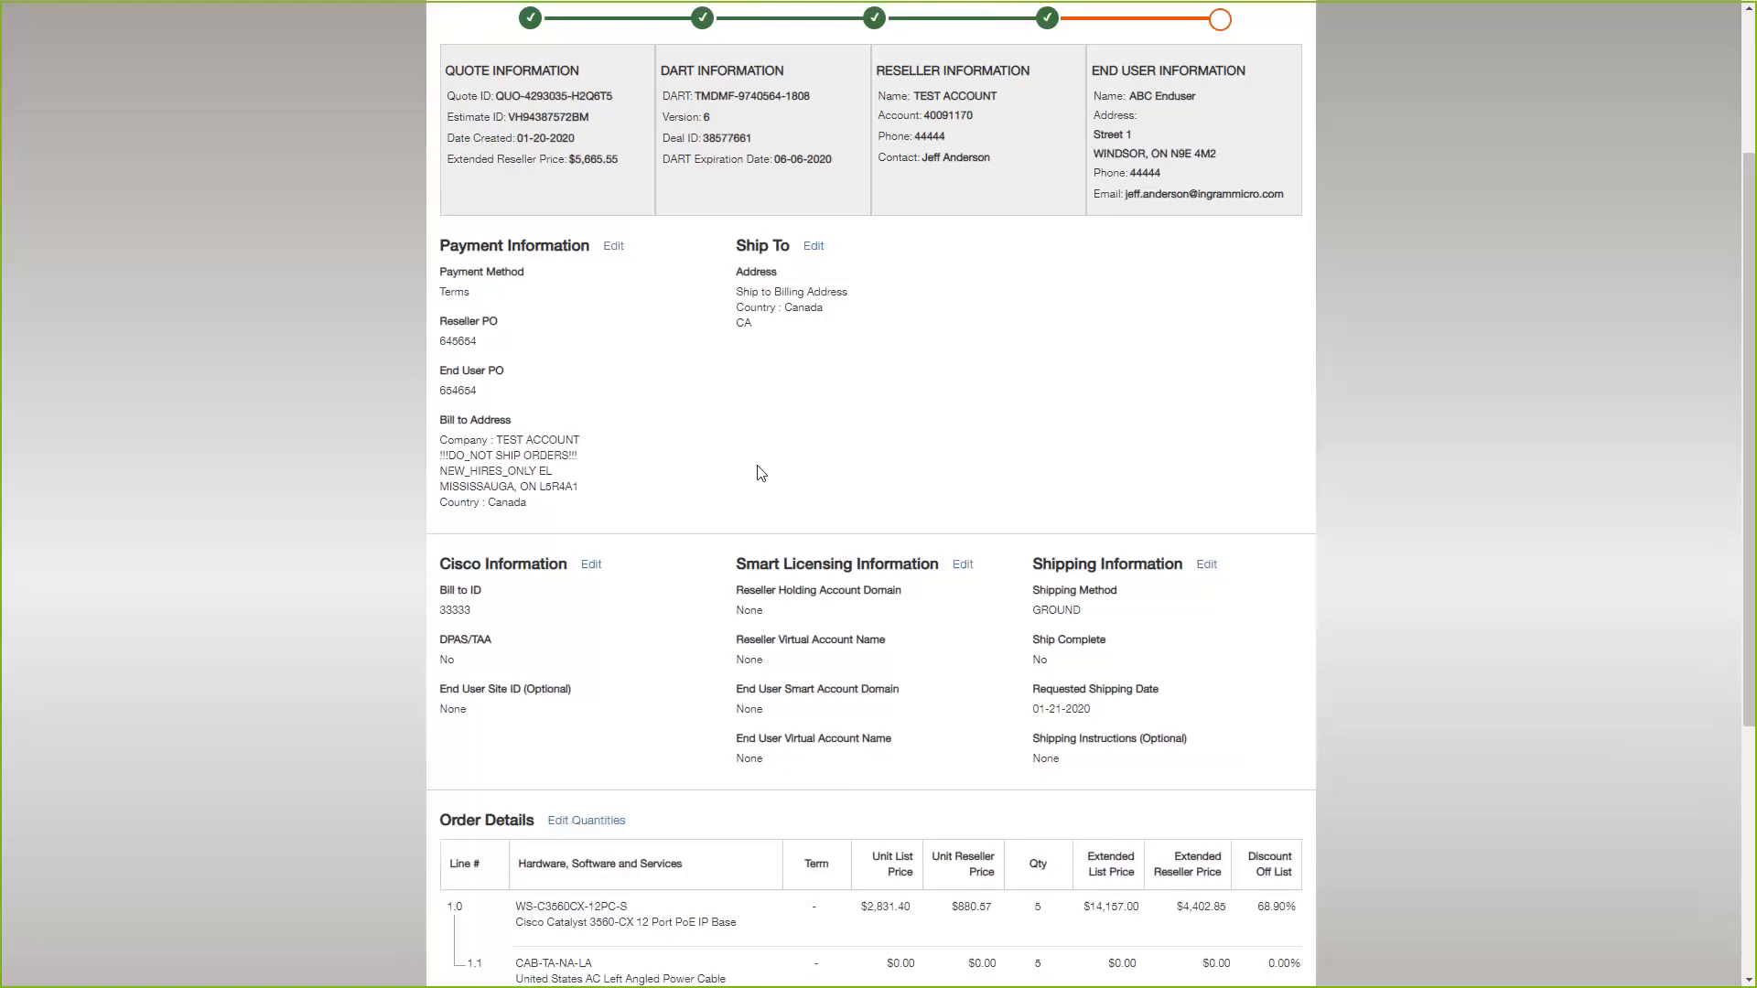
{"action": "scroll", "coordinate": [757, 473], "scroll_direction": "up", "scroll_amount": 3}
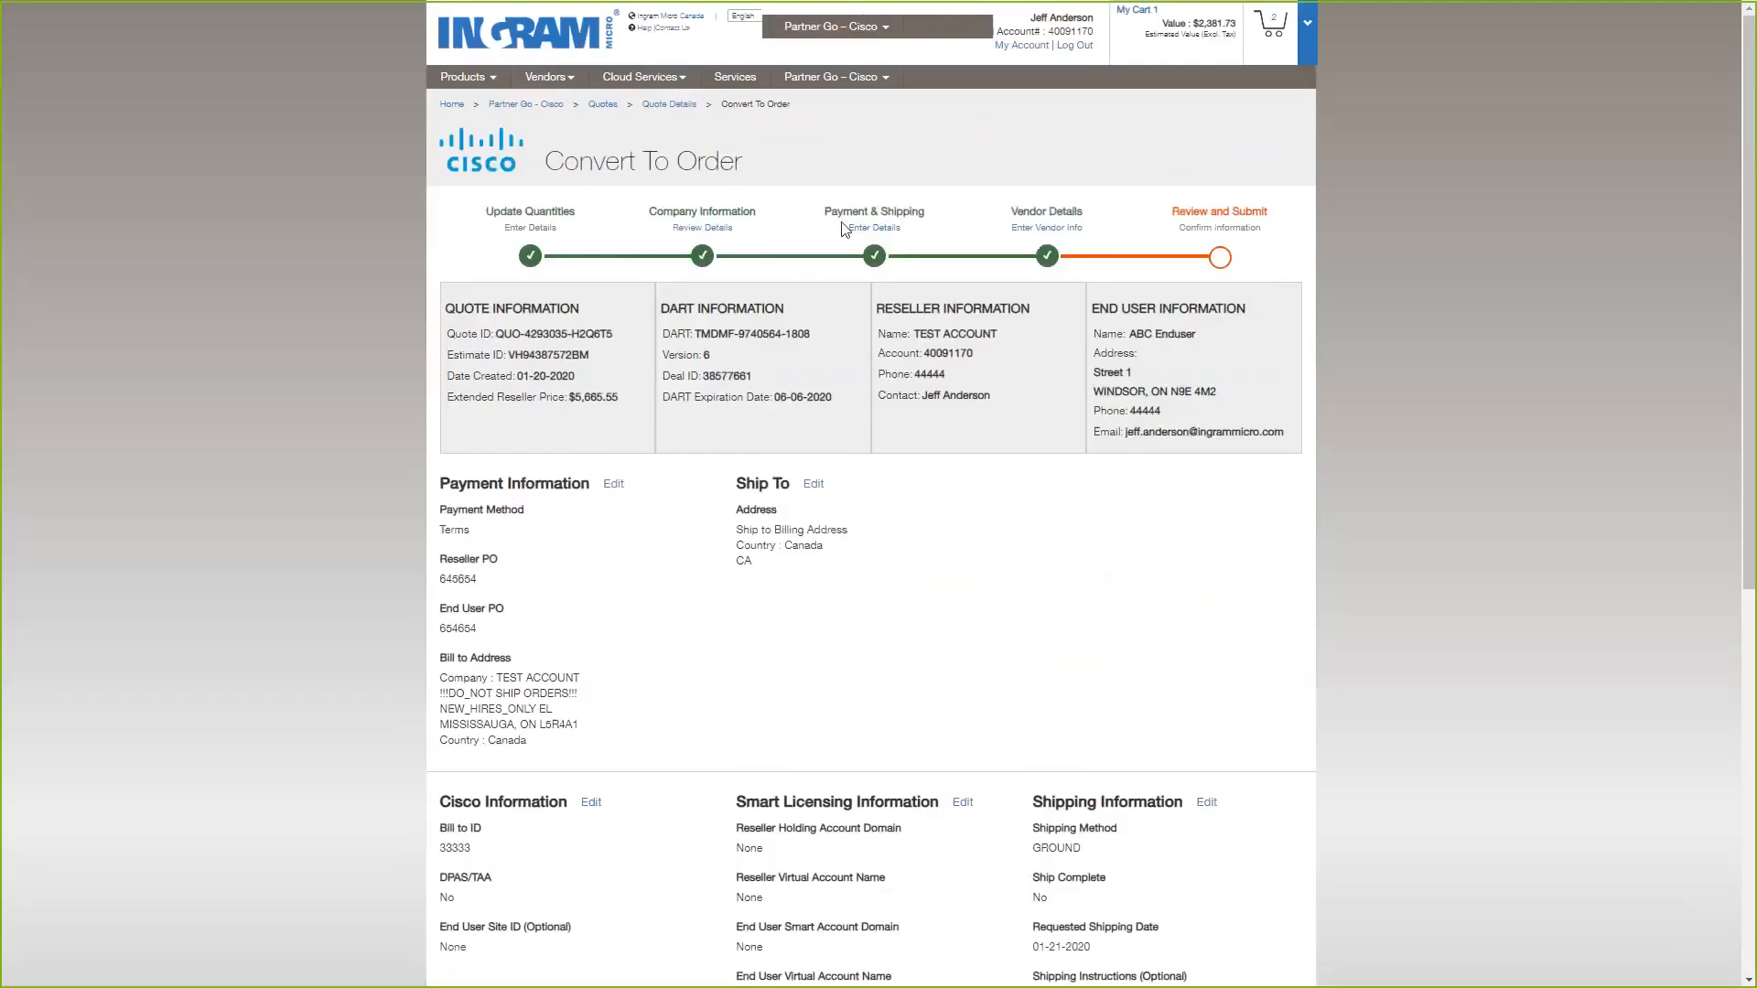
{"action": "left_click", "coordinate": [840, 85]}
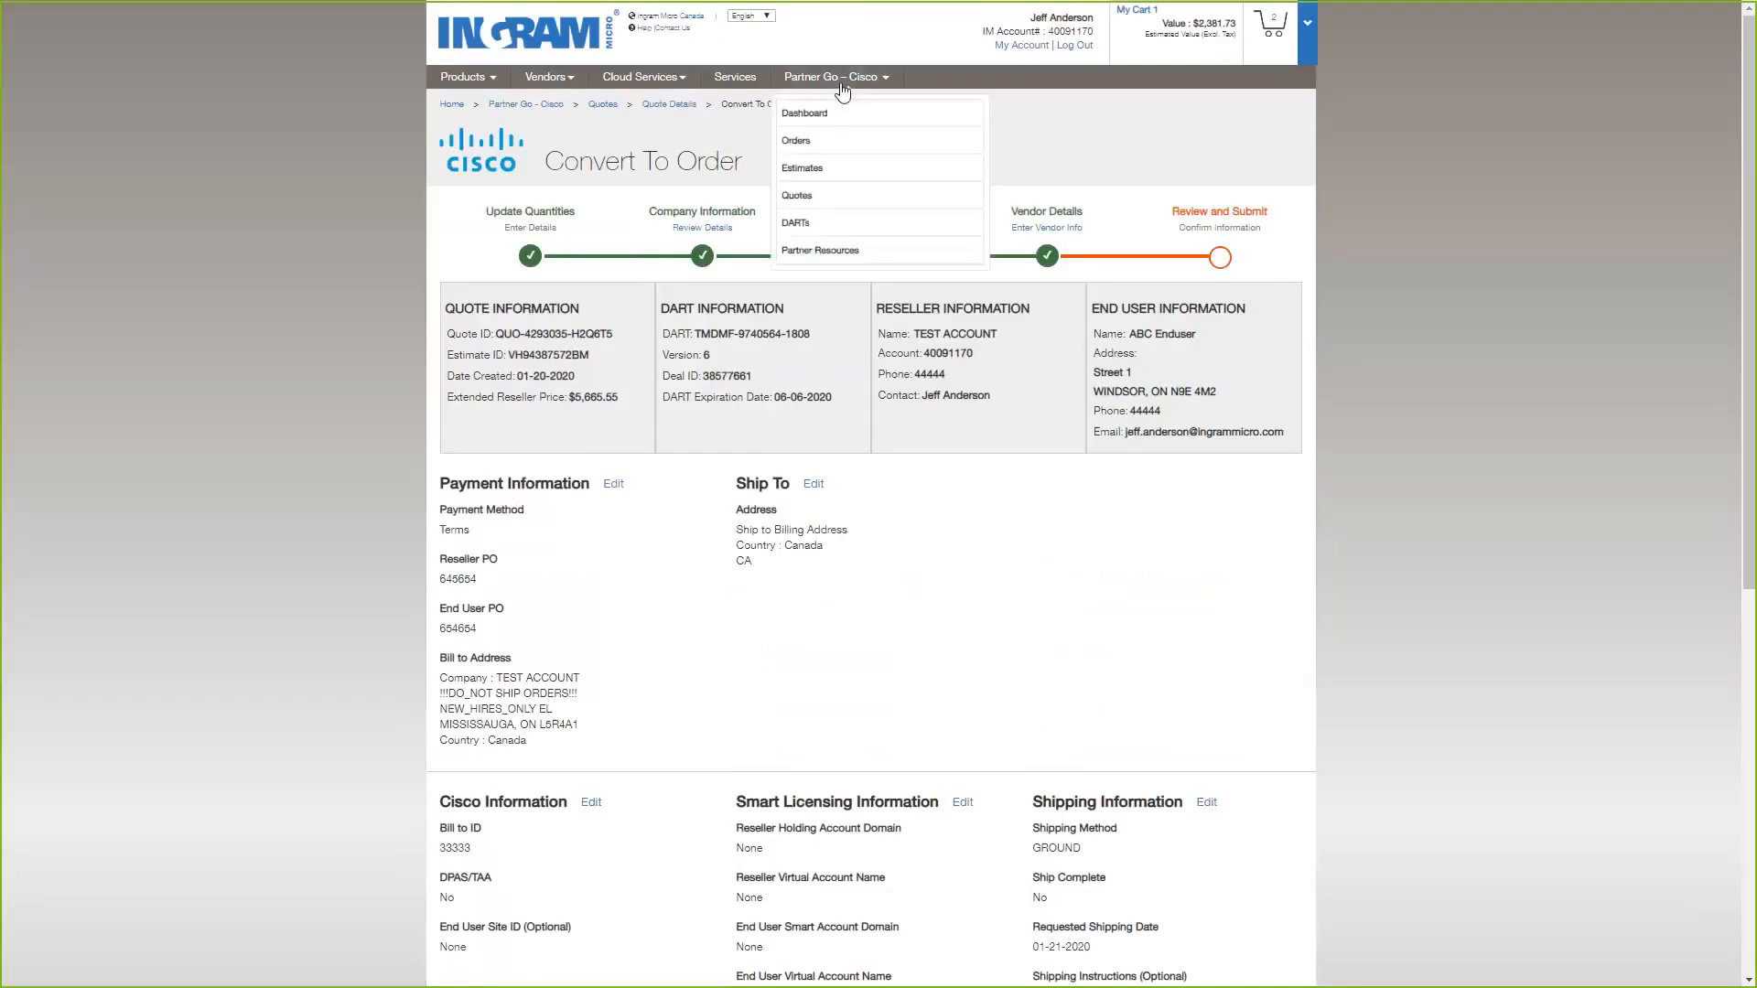
{"action": "left_click", "coordinate": [839, 156]}
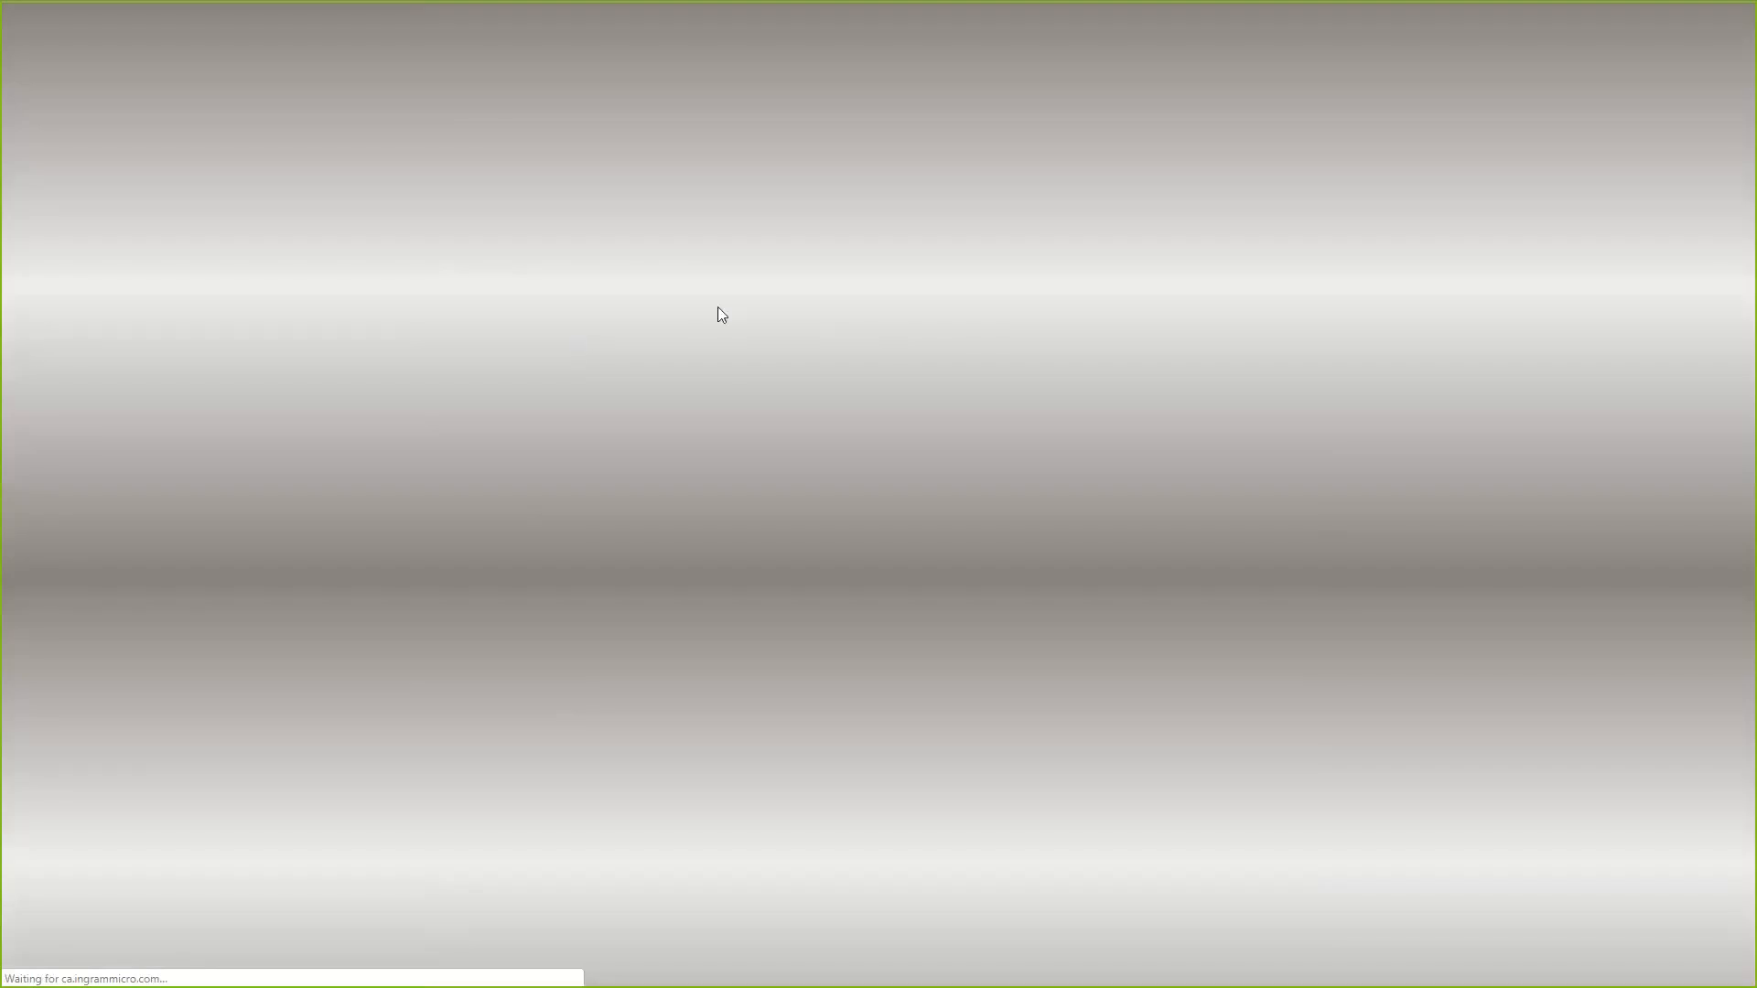